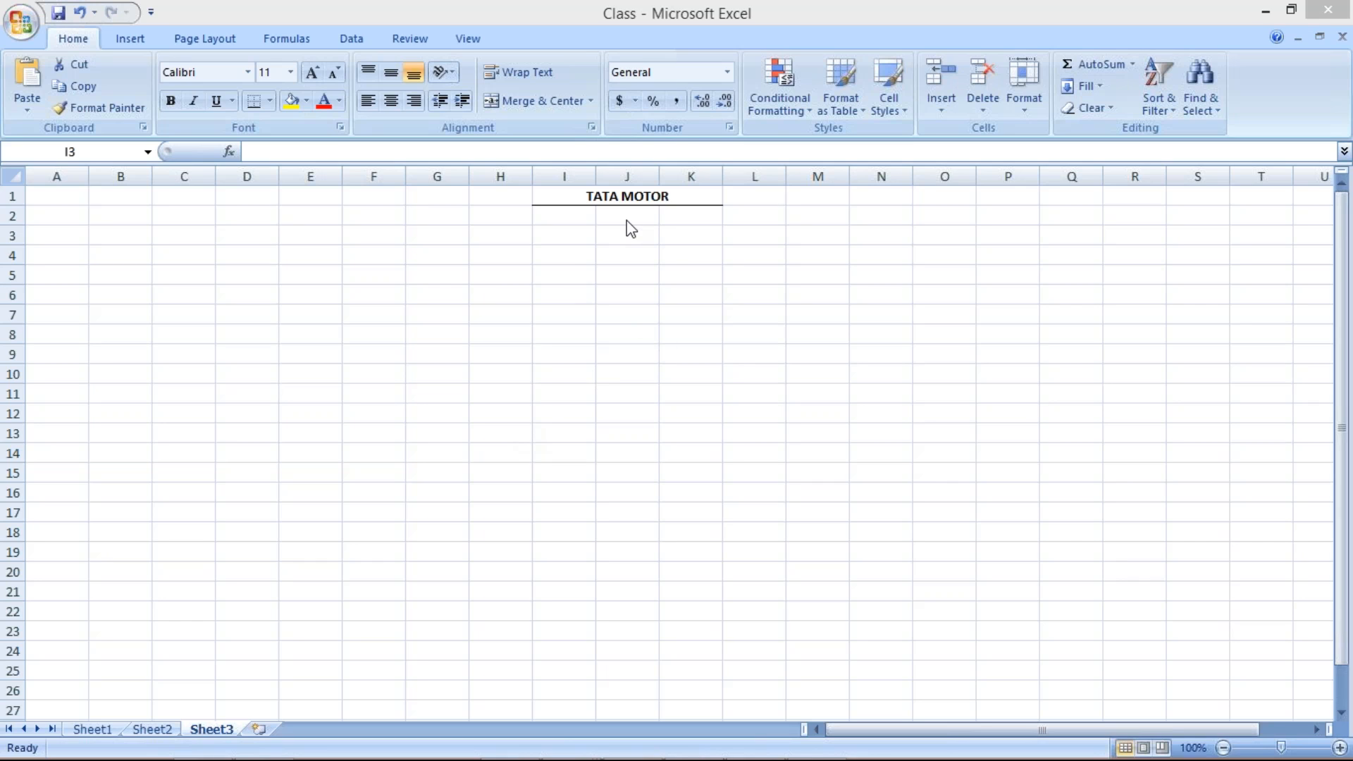
- Switch to the browser to read the WhatsApp question about sharing chart of accounts GLs, and return to the Excel workbook
{"action": "left_click", "coordinate": [582, 237]}
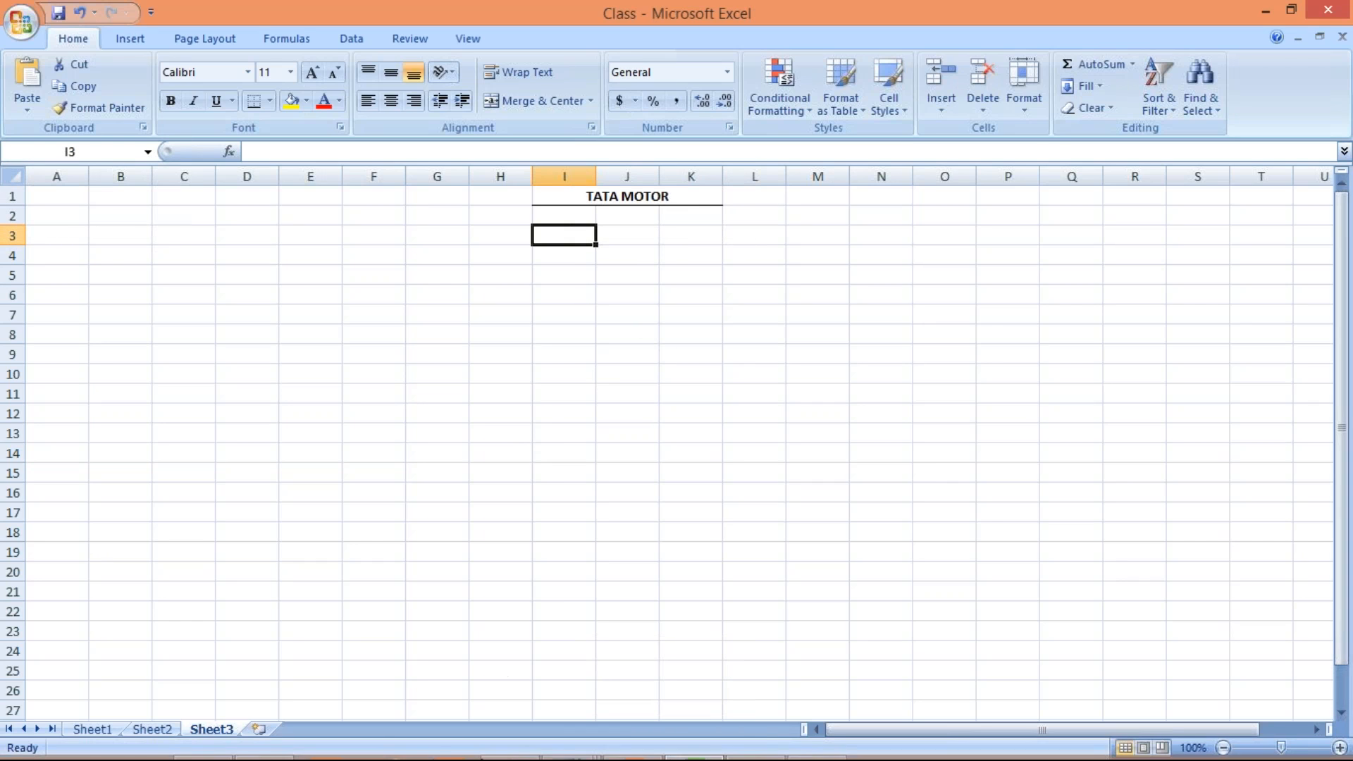
{"action": "mouse_move", "coordinate": [268, 749]}
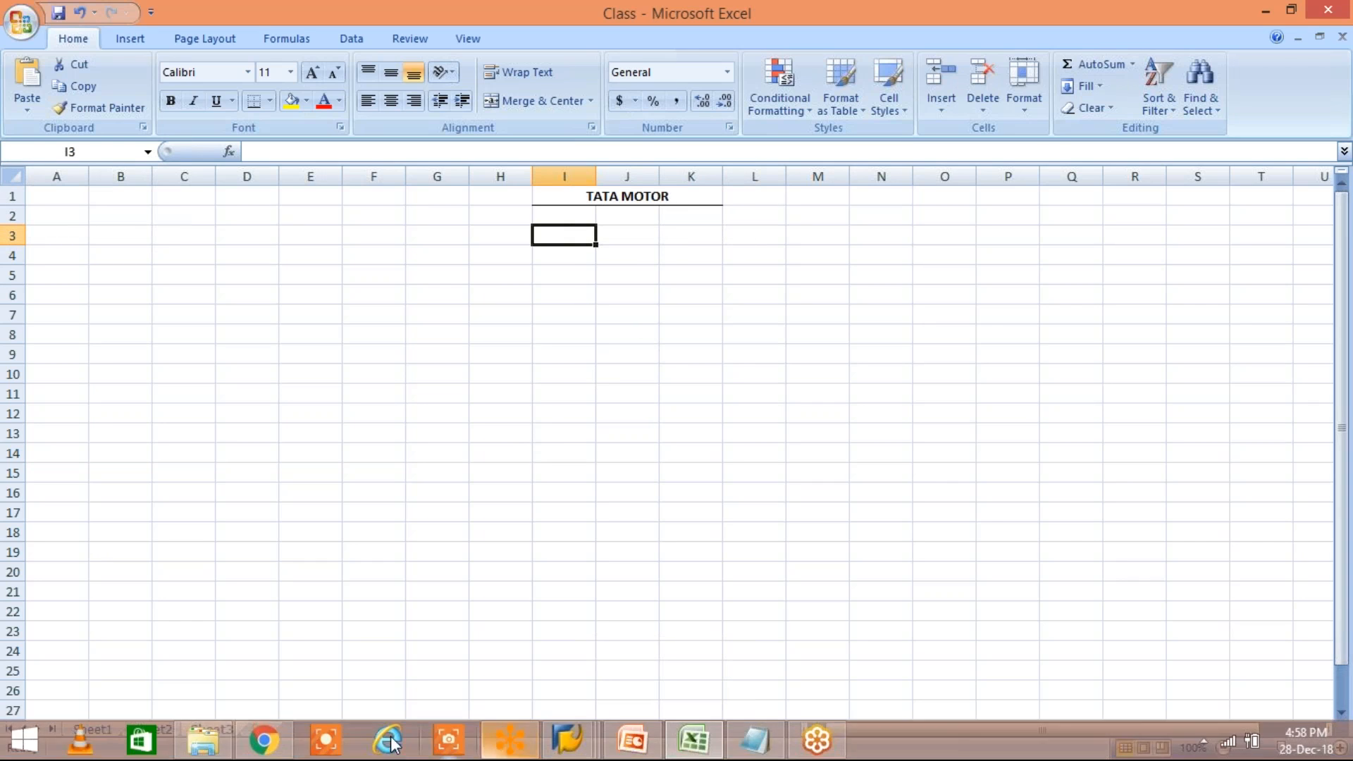
{"action": "left_click", "coordinate": [265, 742]}
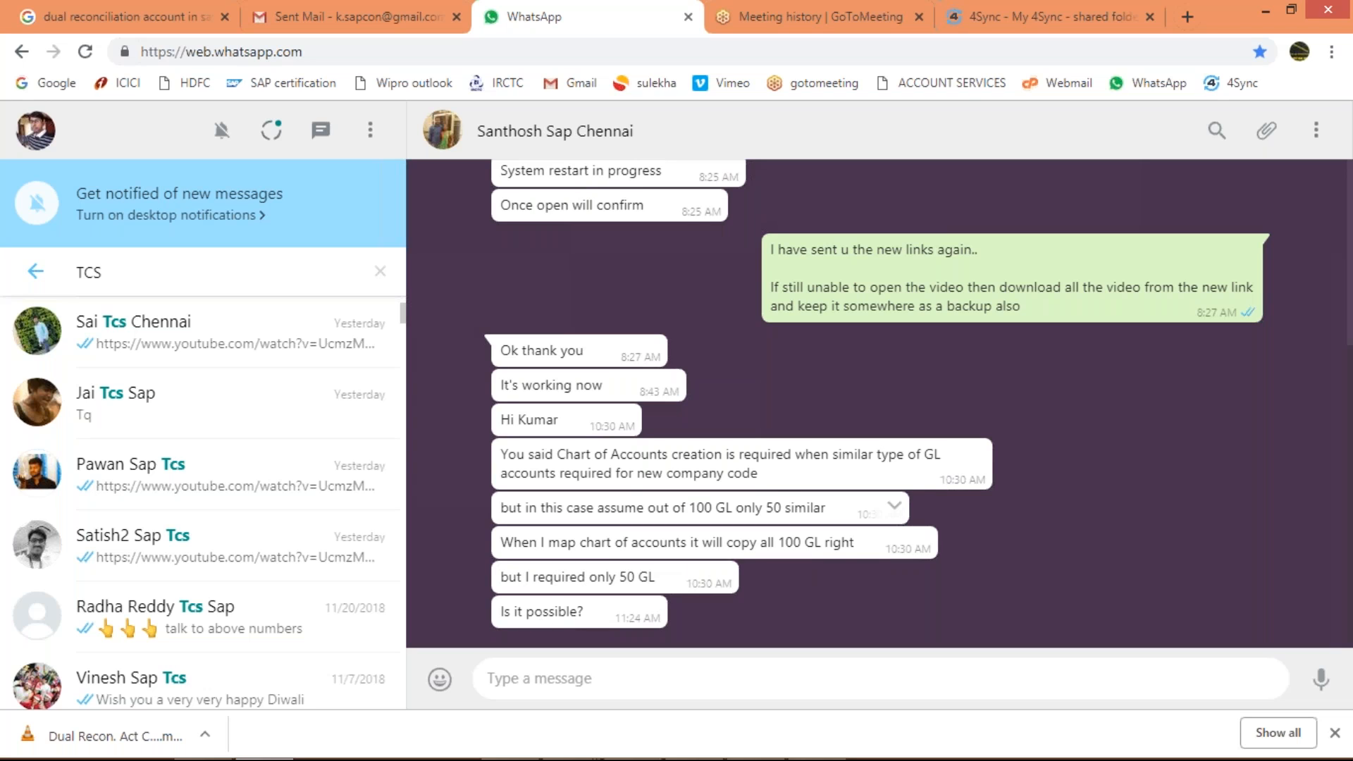
{"action": "left_click", "coordinate": [680, 736]}
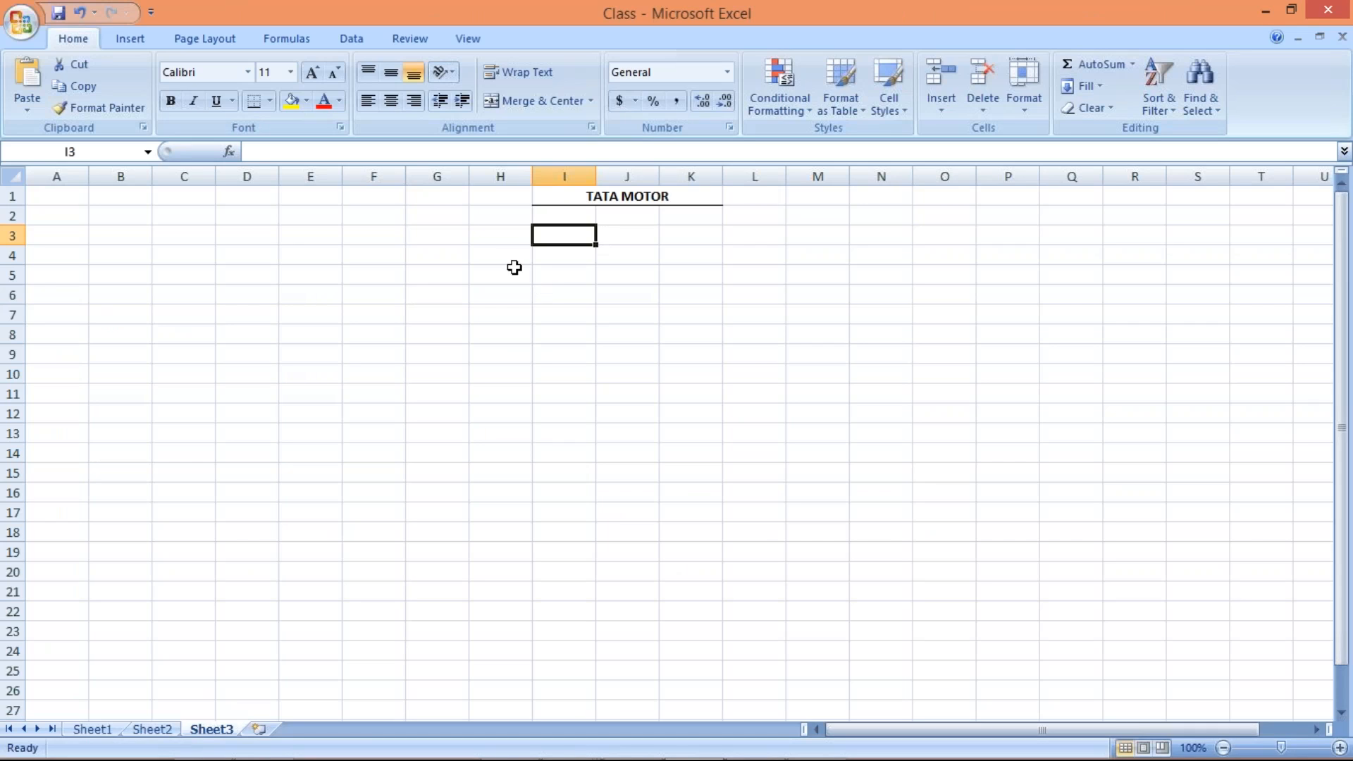
- Enter the company code TM01 in cell H3 below the TATA MOTOR heading
{"action": "left_click", "coordinate": [509, 239]}
{"action": "left_click", "coordinate": [575, 238]}
{"action": "key", "text": "Left"}
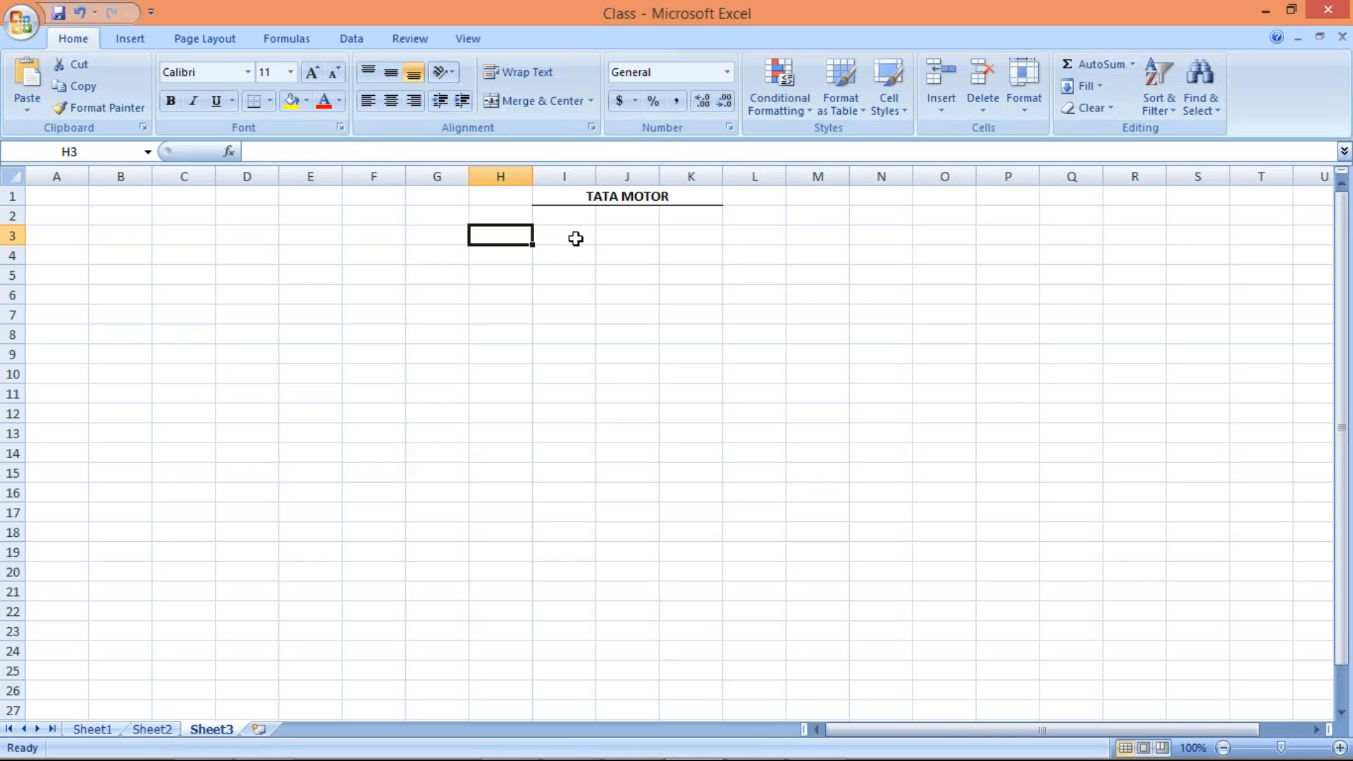
{"action": "type", "text": "TM01"}
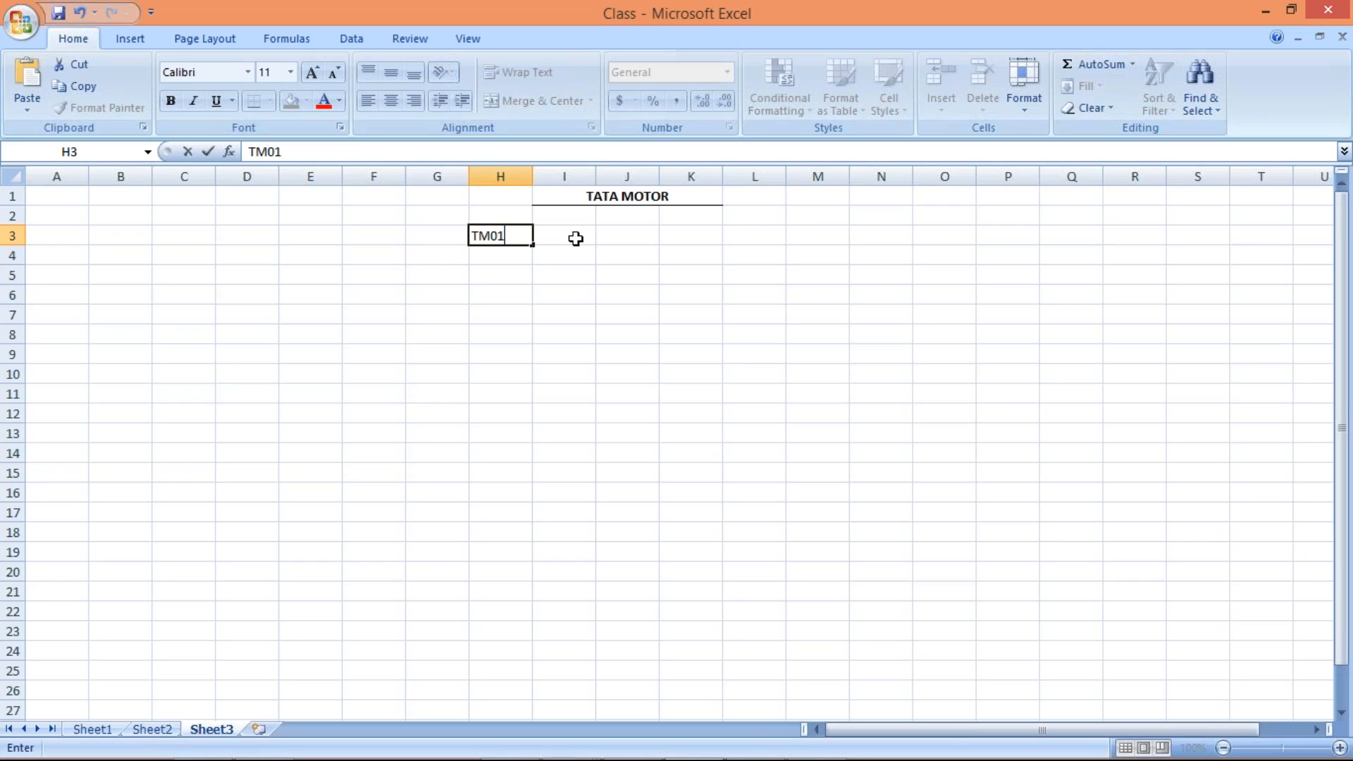
{"action": "key", "text": "Return"}
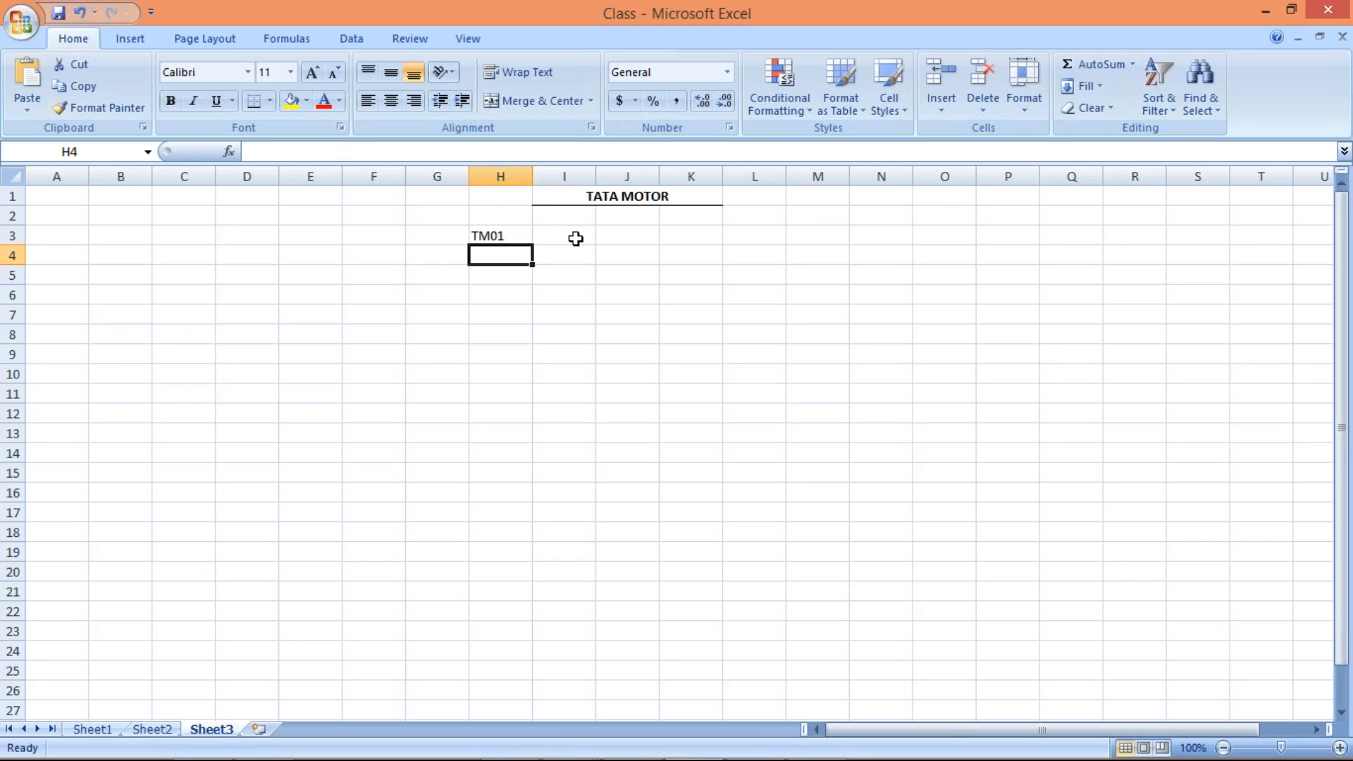
- Enter 500 in cell J3 as the figure for TM01
{"action": "left_click", "coordinate": [619, 238]}
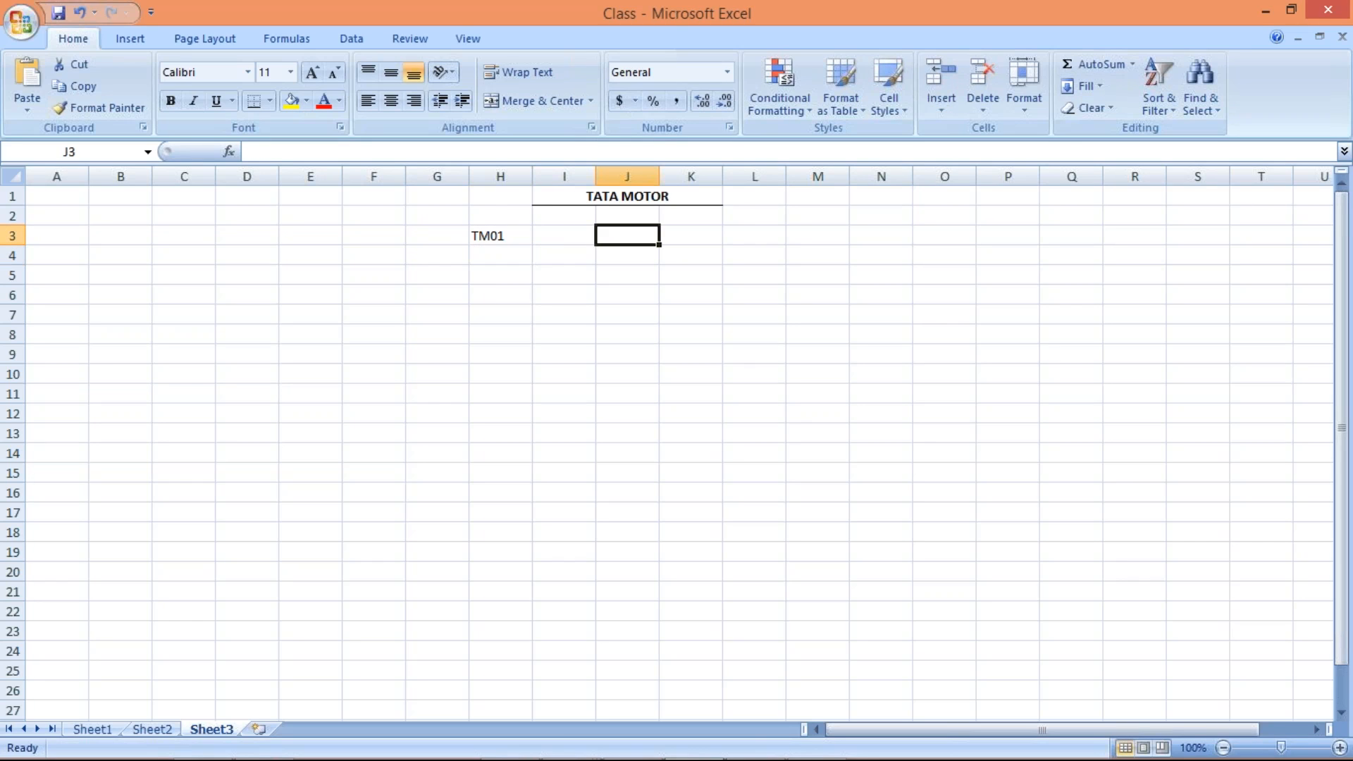
{"action": "type", "text": "500"}
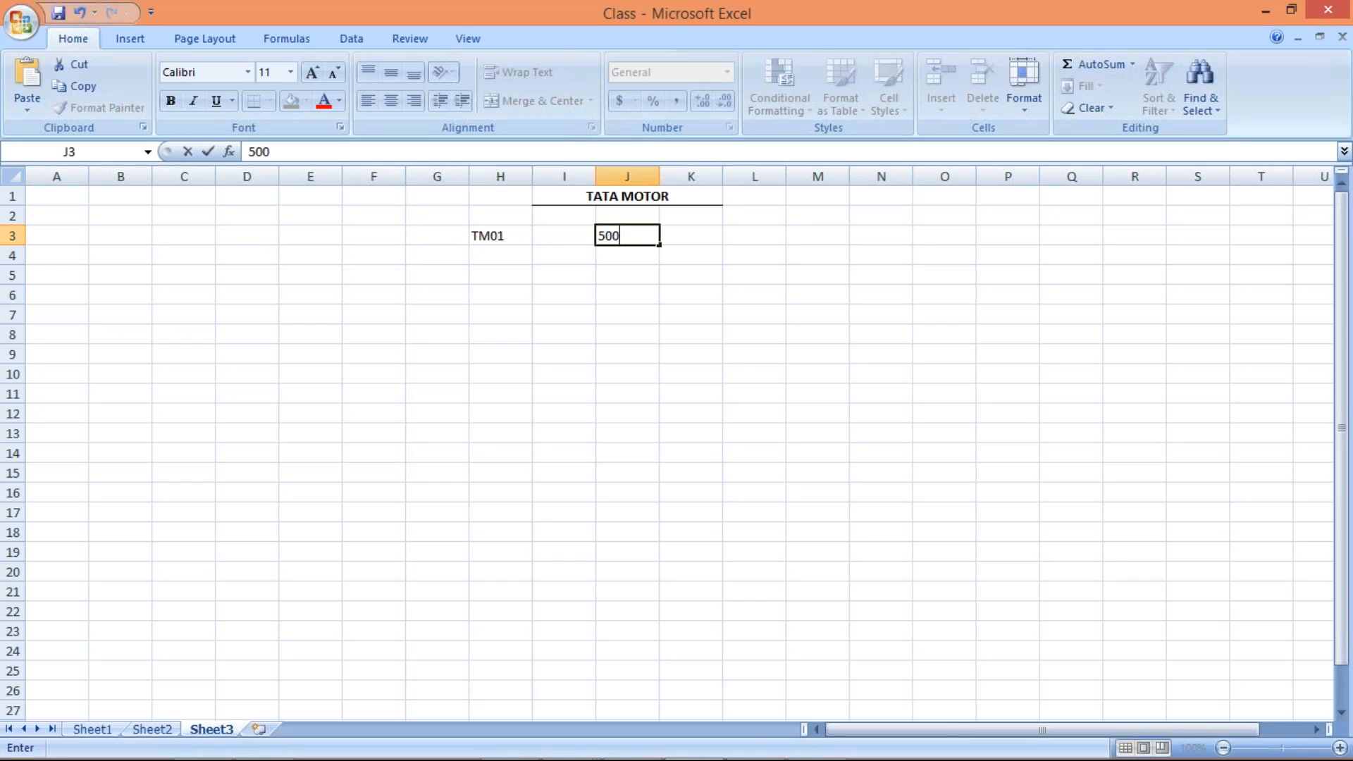
{"action": "key", "text": "Return"}
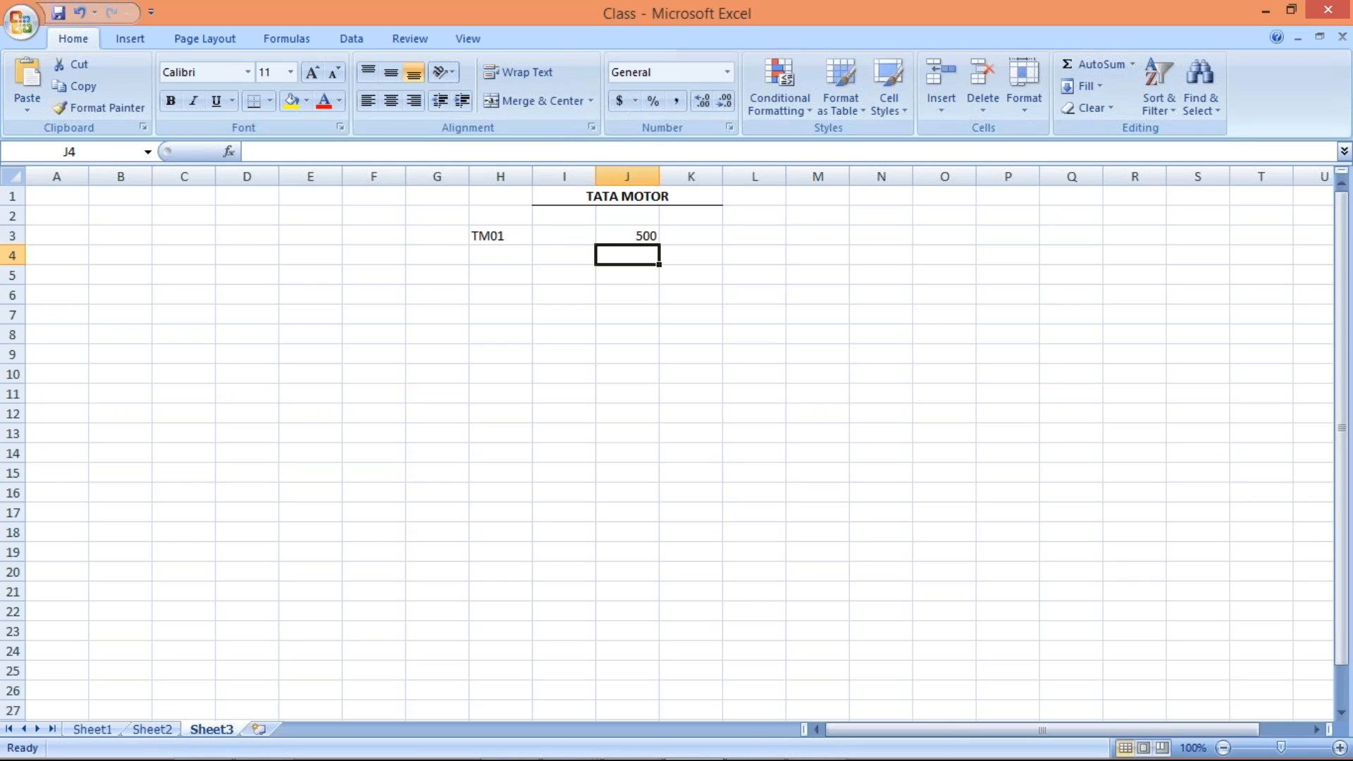
{"action": "left_click", "coordinate": [640, 239]}
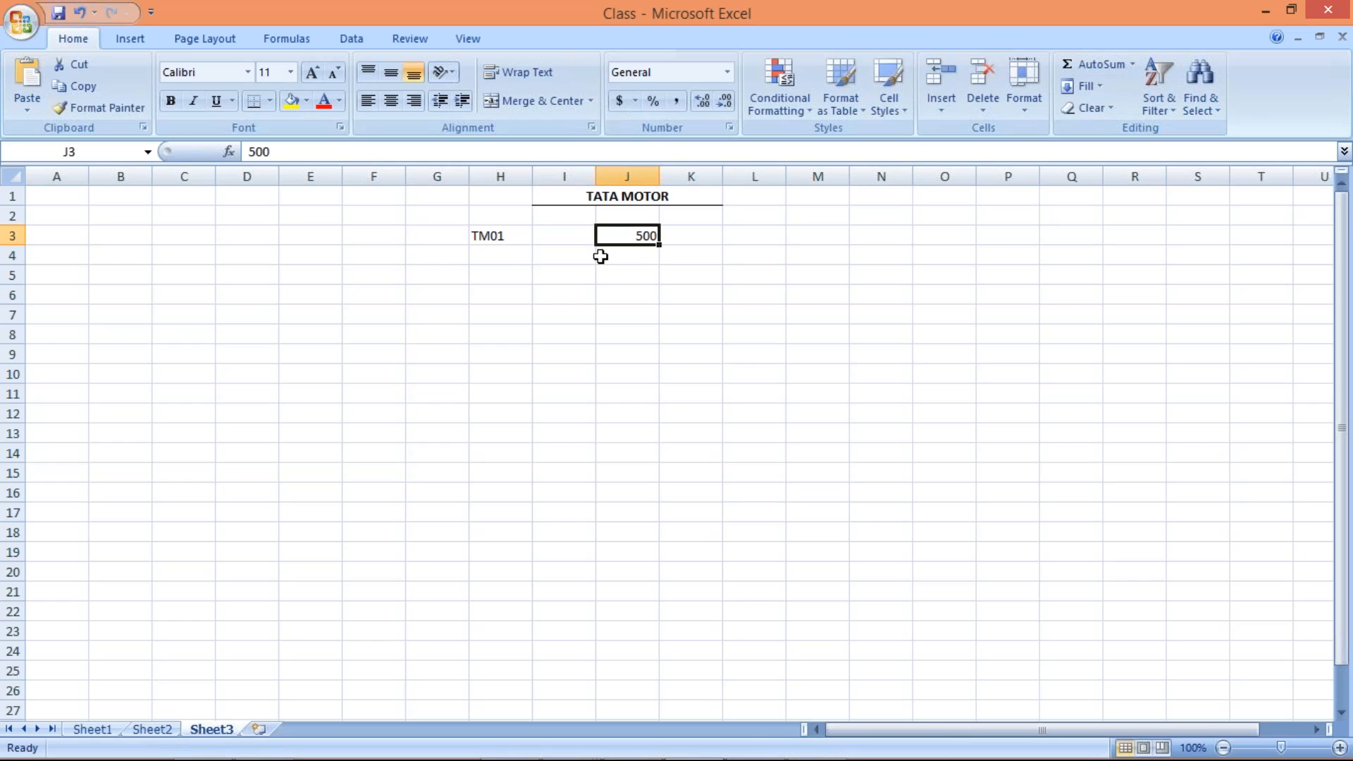
{"action": "left_click", "coordinate": [498, 241]}
{"action": "left_click", "coordinate": [640, 243]}
- Enter the chart of accounts code TCOA in cell I3, between TM01 and its figure
{"action": "left_click", "coordinate": [553, 236]}
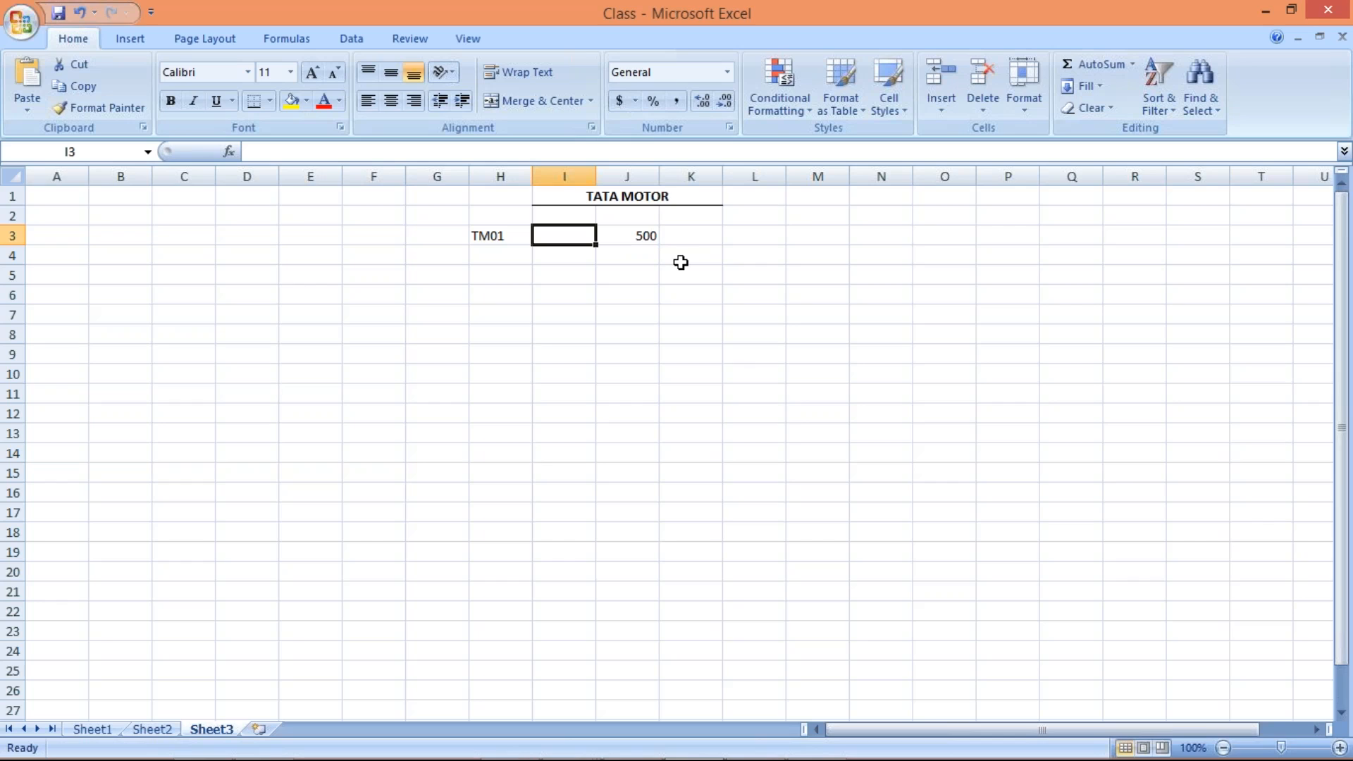
{"action": "type", "text": "T"}
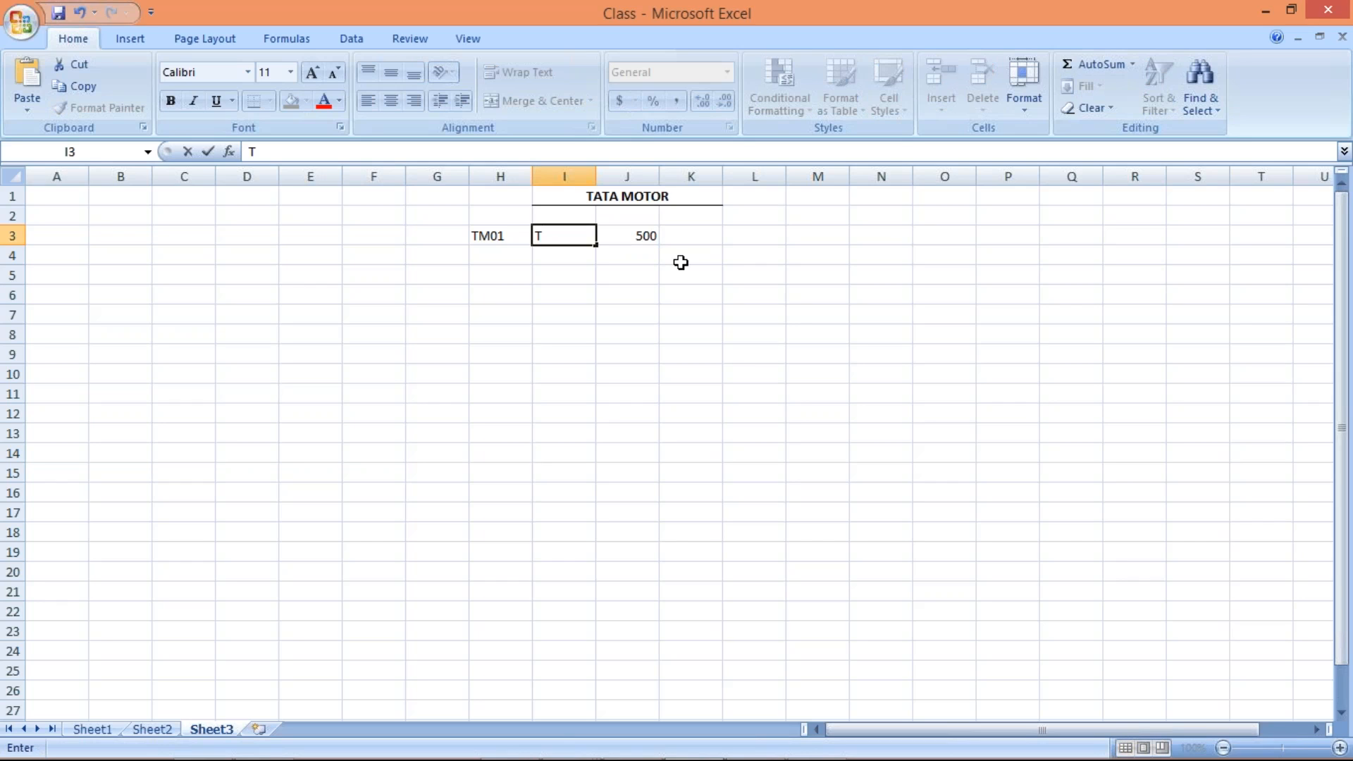
{"action": "type", "text": "COA"}
{"action": "key", "text": "Return"}
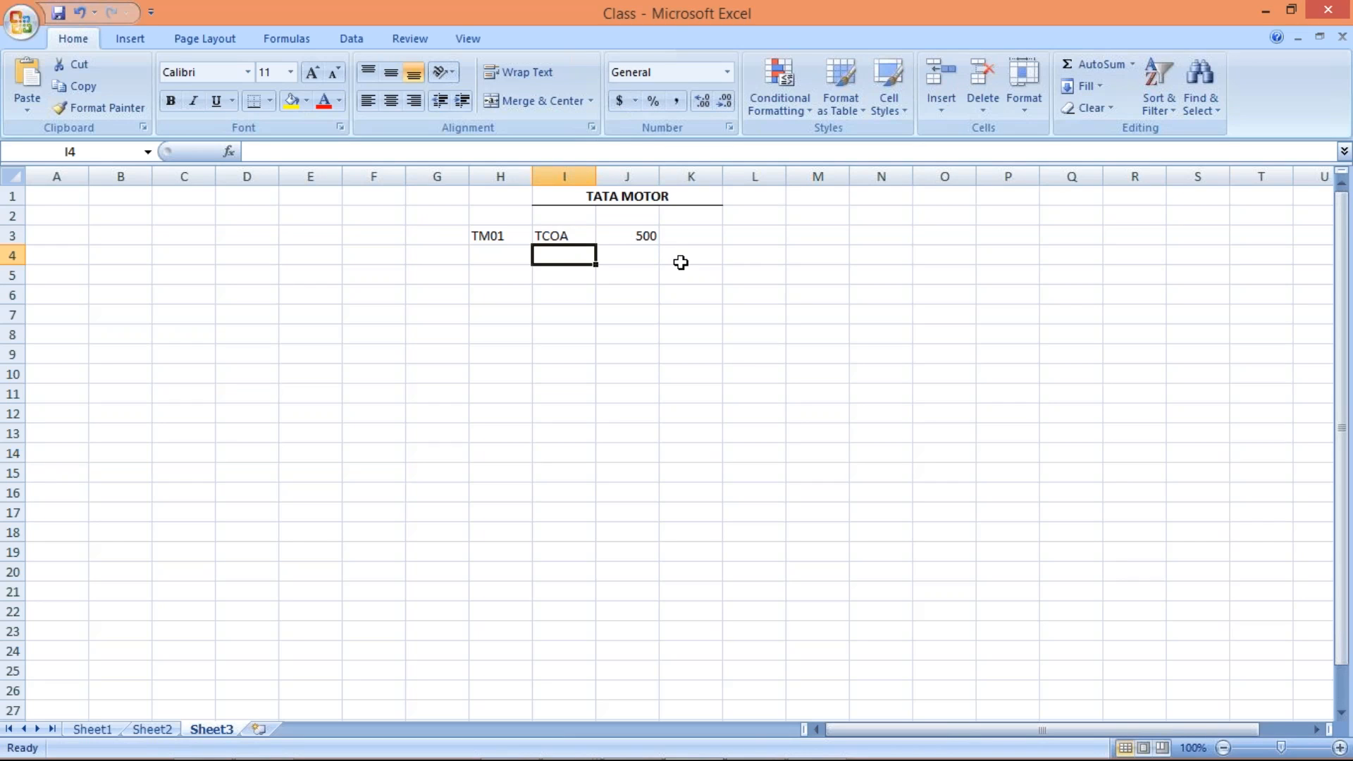
{"action": "left_click", "coordinate": [548, 235]}
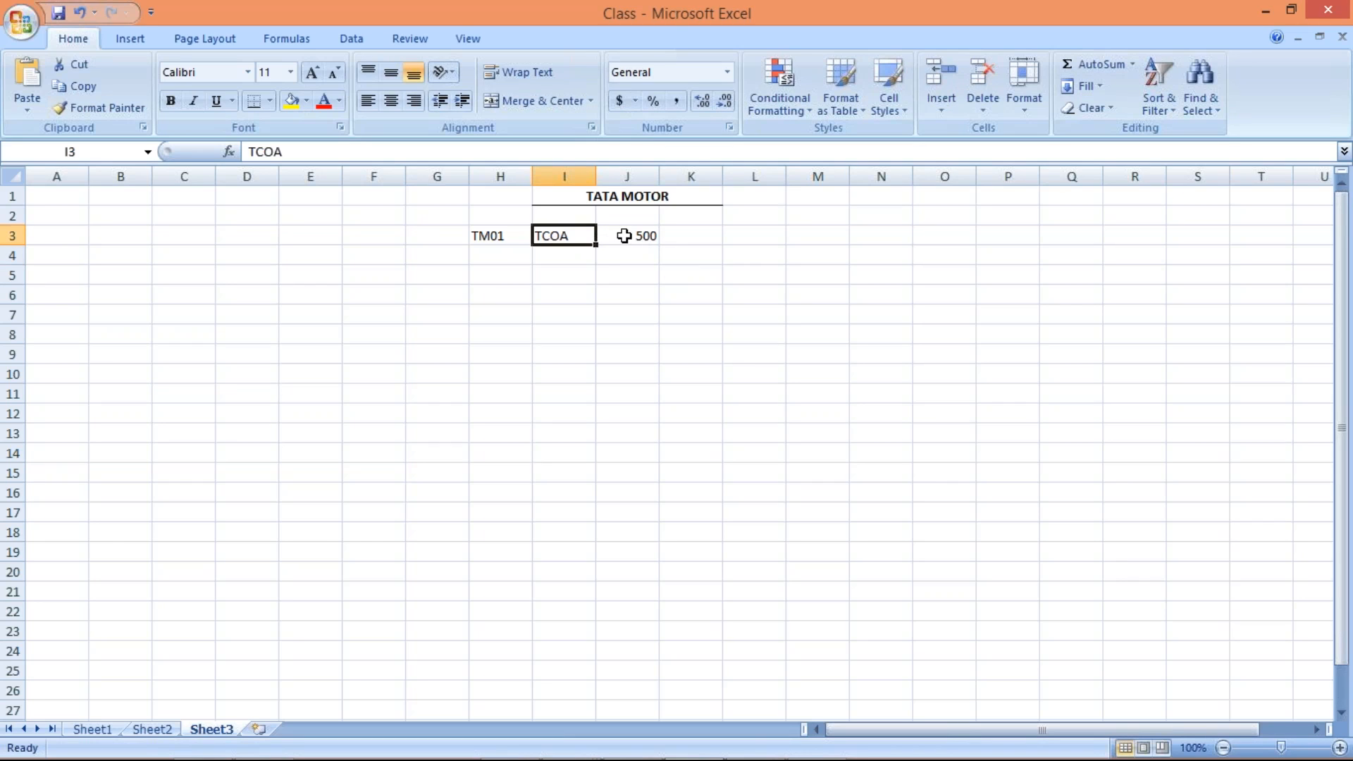
{"action": "left_click", "coordinate": [622, 235]}
{"action": "left_click", "coordinate": [573, 236]}
{"action": "left_click", "coordinate": [631, 239]}
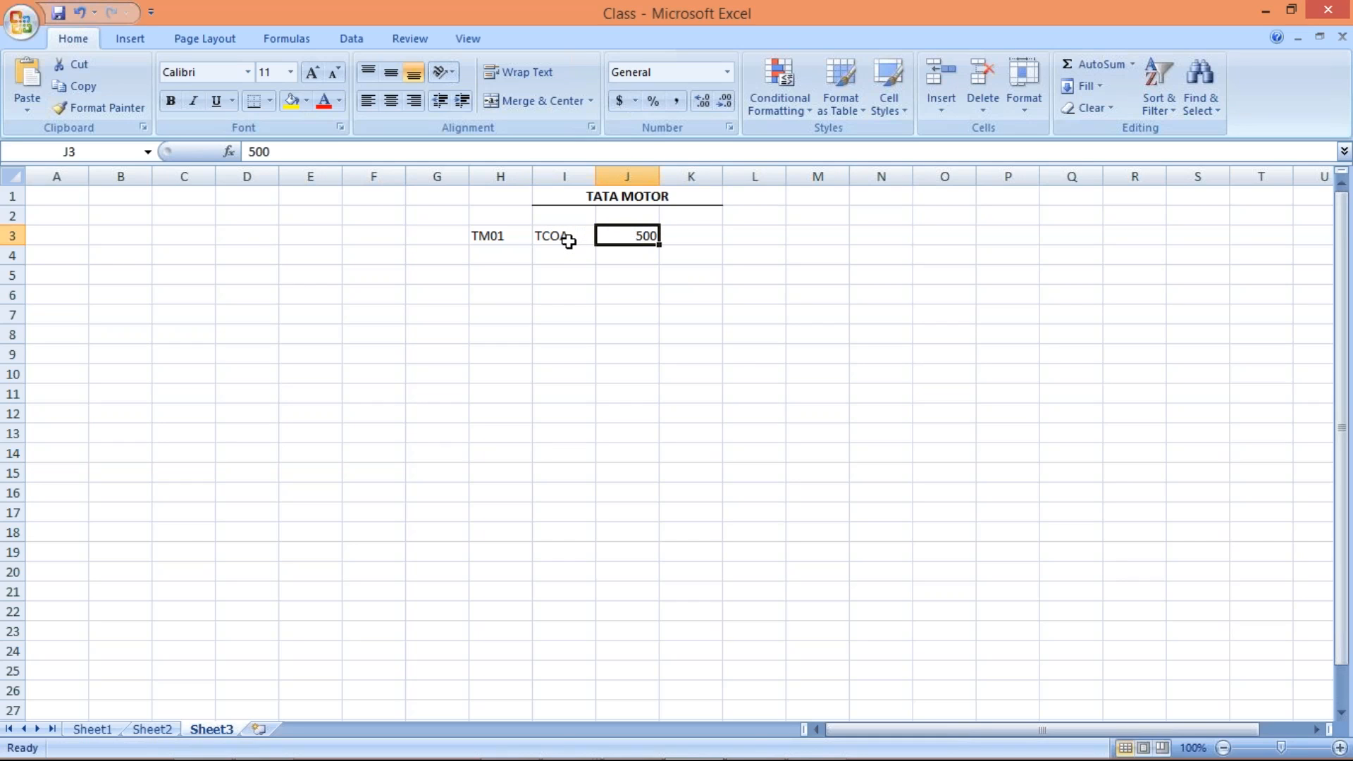
{"action": "left_click", "coordinate": [564, 236]}
- Enter a second company code, TS01, in cell H4 below TM01
{"action": "left_click", "coordinate": [506, 260]}
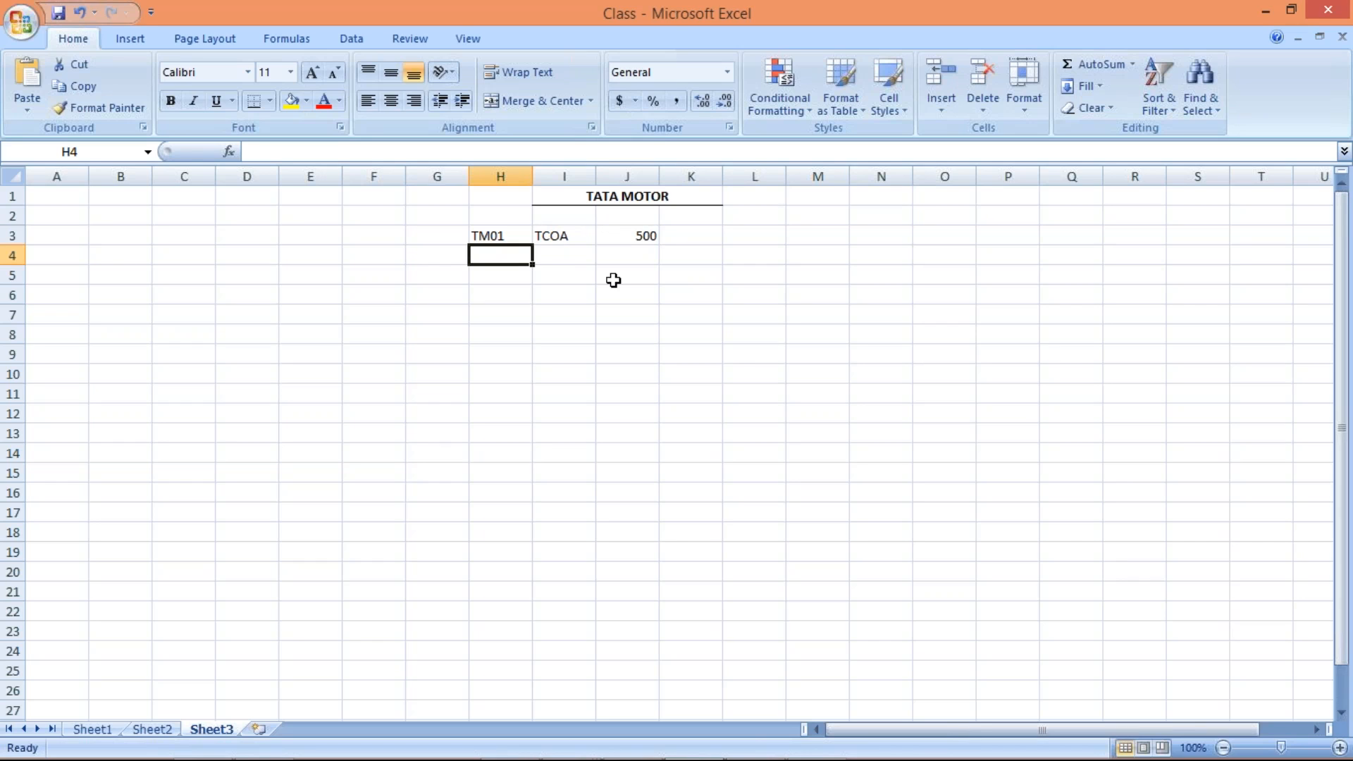
{"action": "type", "text": "TS01"}
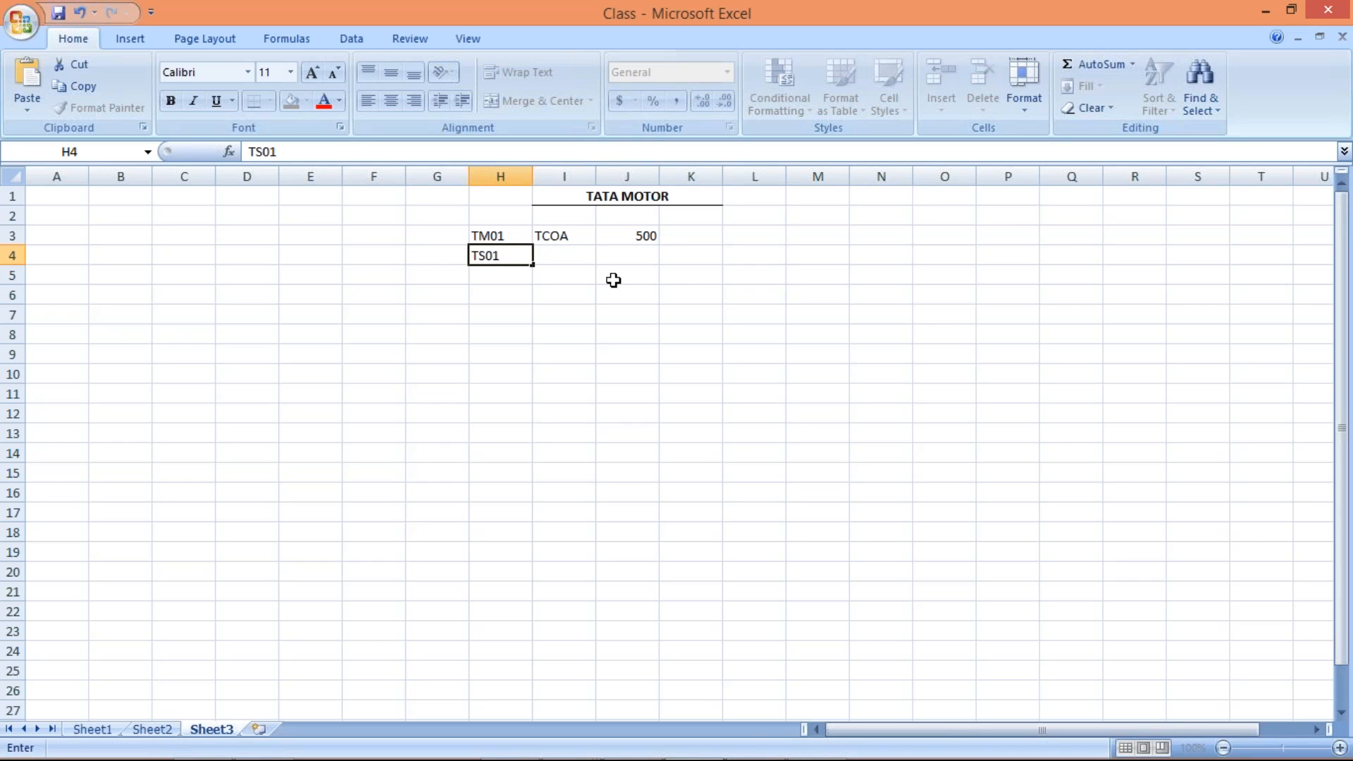
{"action": "key", "text": "Return"}
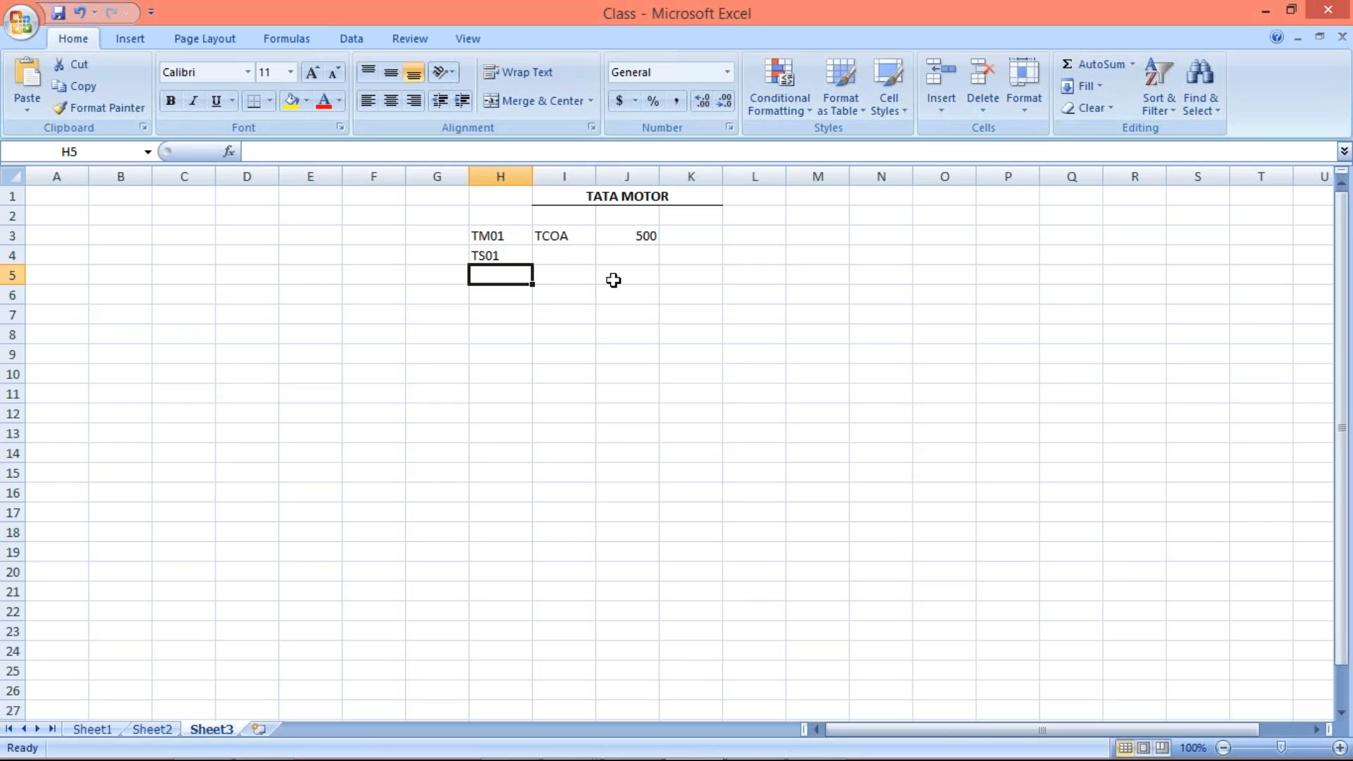
{"action": "left_click", "coordinate": [501, 253]}
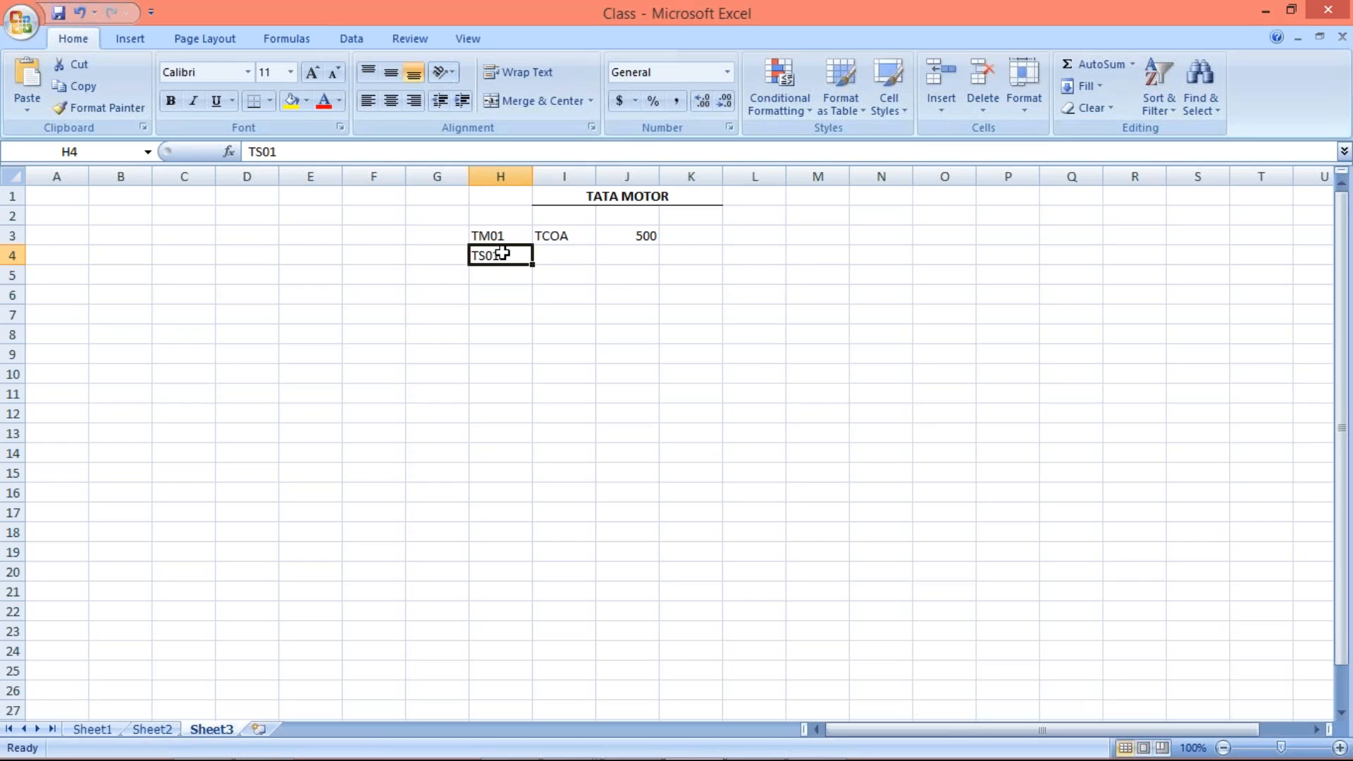
- Enter 560 in cell J4 as the figure for TS01 and compare it with the TM01 figure
{"action": "left_click", "coordinate": [633, 257]}
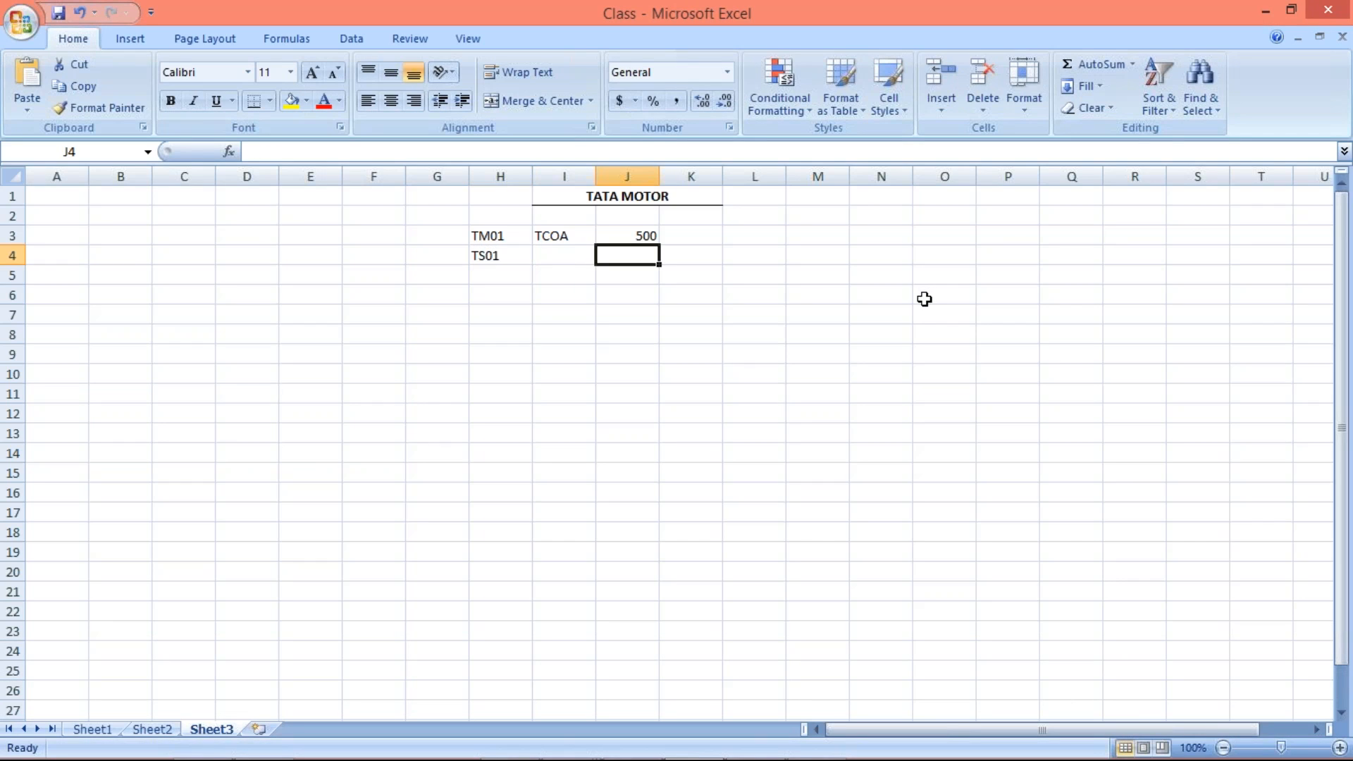
{"action": "type", "text": "="}
{"action": "type", "text": "5"}
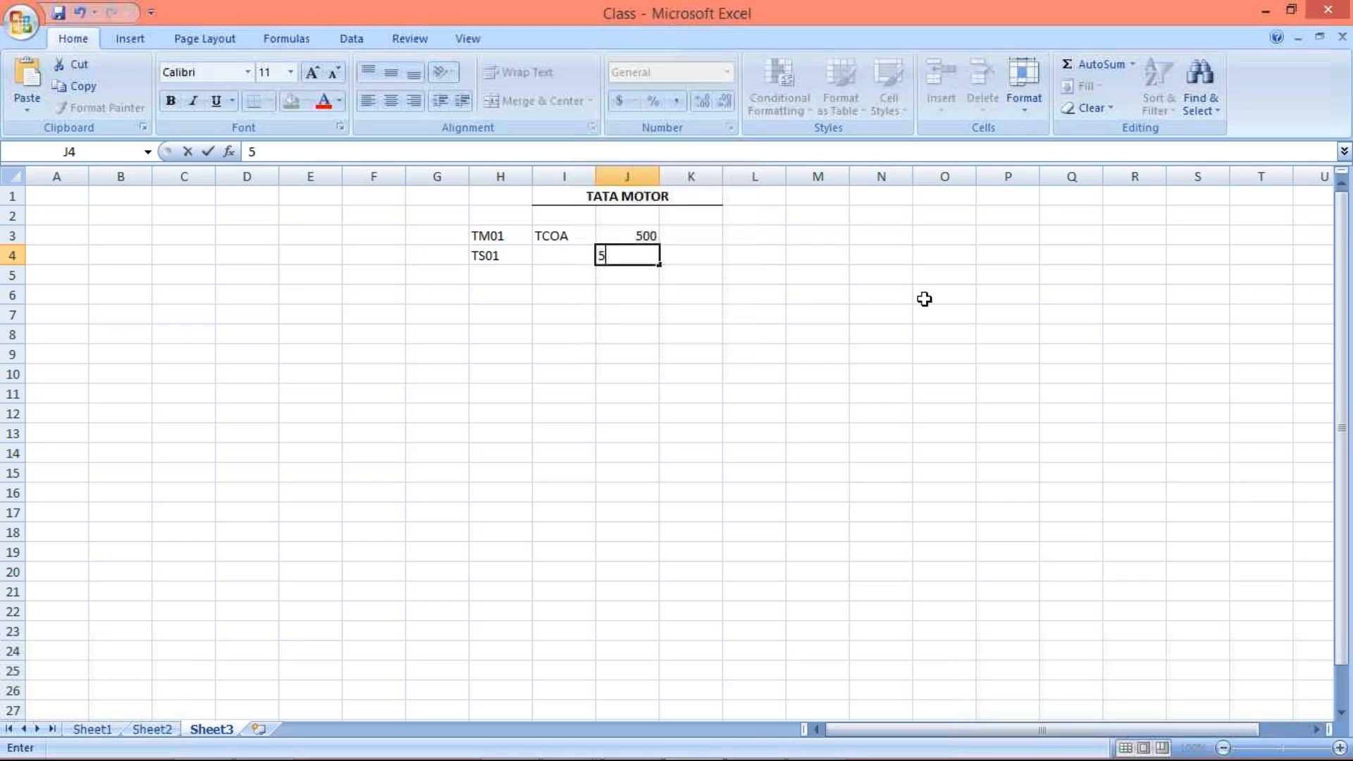
{"action": "type", "text": "60"}
{"action": "key", "text": "Return"}
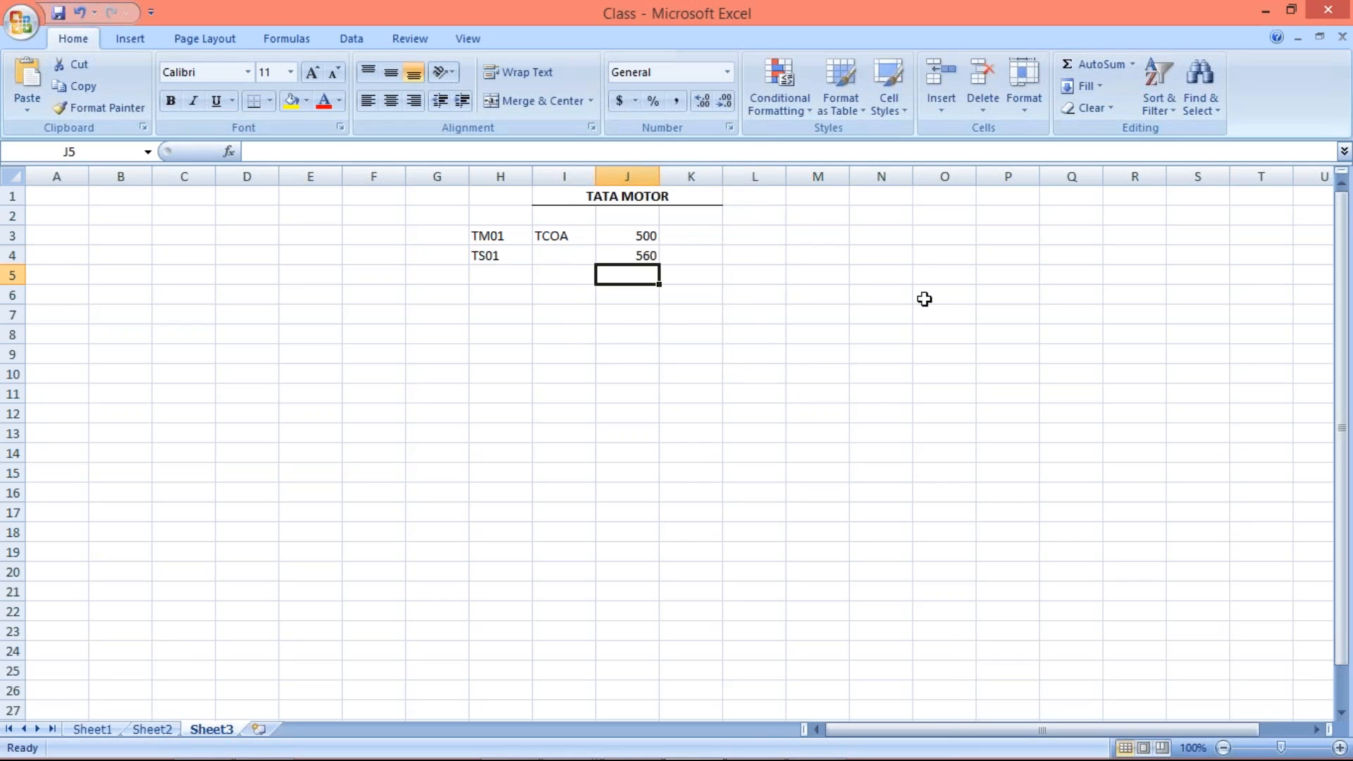
{"action": "left_click", "coordinate": [623, 235]}
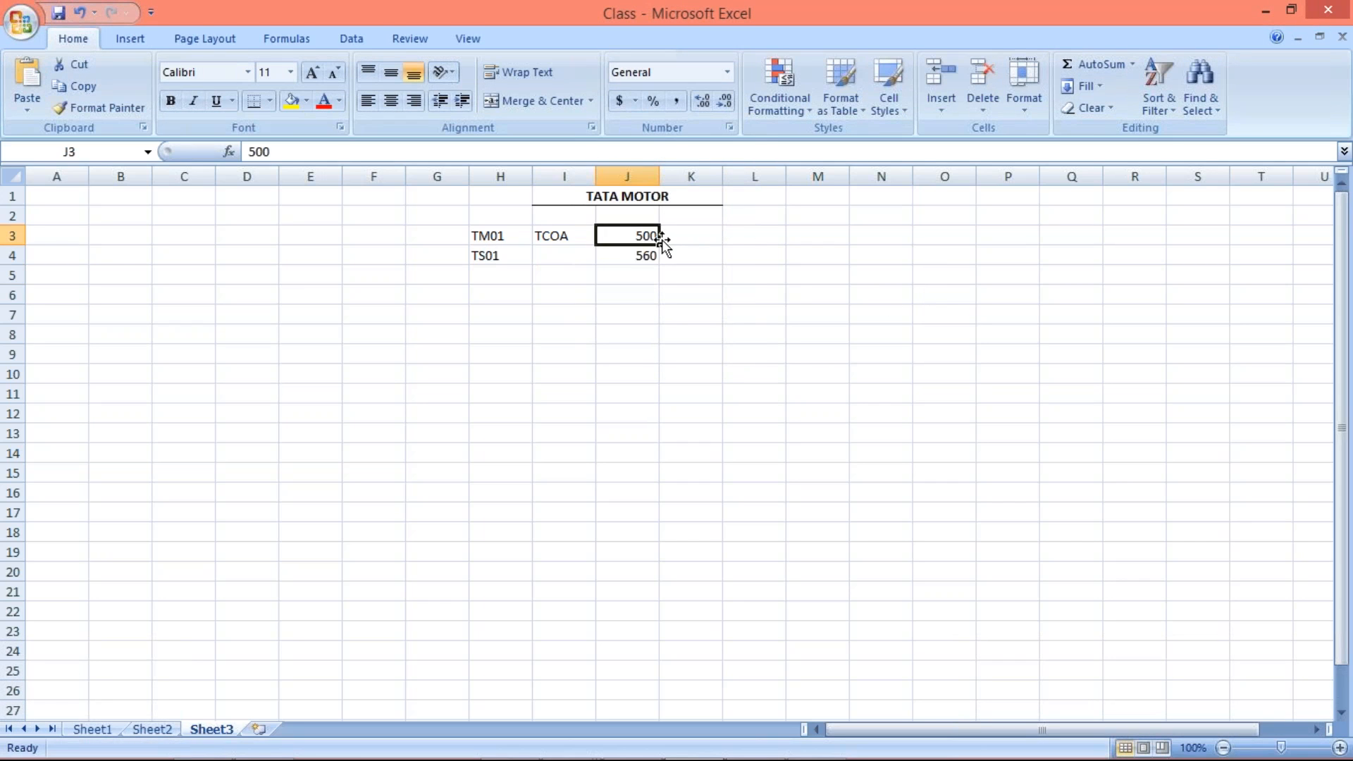
{"action": "left_click", "coordinate": [636, 253]}
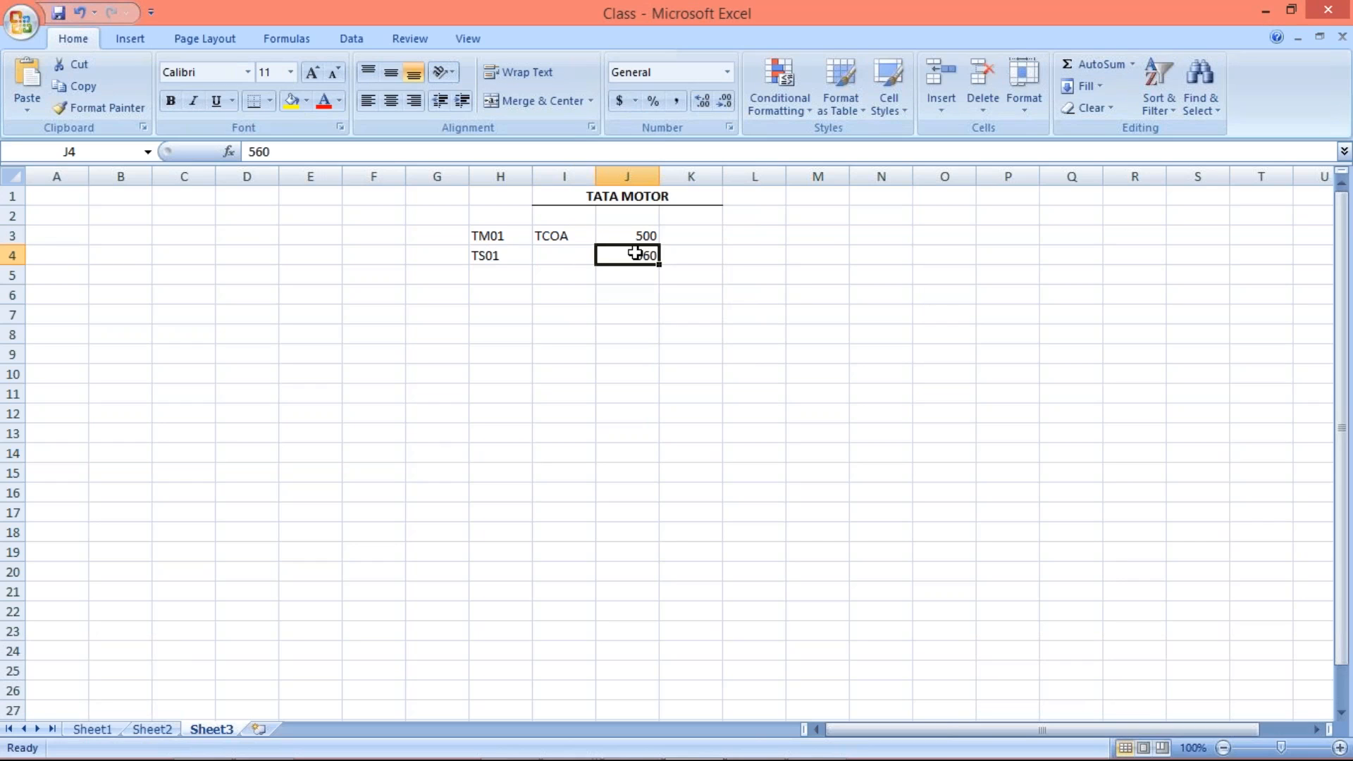
- Fill the TCOA code down from I3 into I4 so that TS01 uses the same chart of accounts
{"action": "left_click_drag", "start_coordinate": [553, 235], "coordinate": [562, 253]}
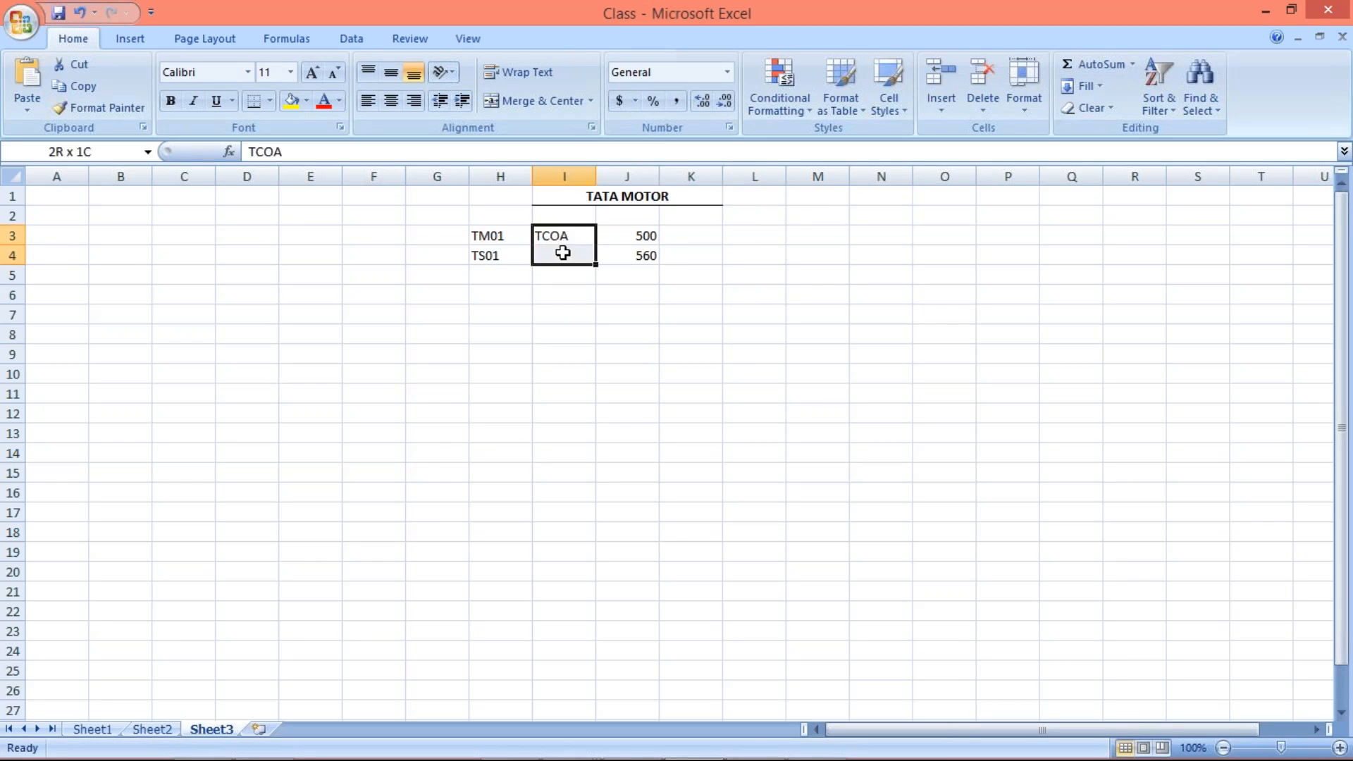
{"action": "key", "text": "ctrl+d"}
{"action": "left_click", "coordinate": [733, 326]}
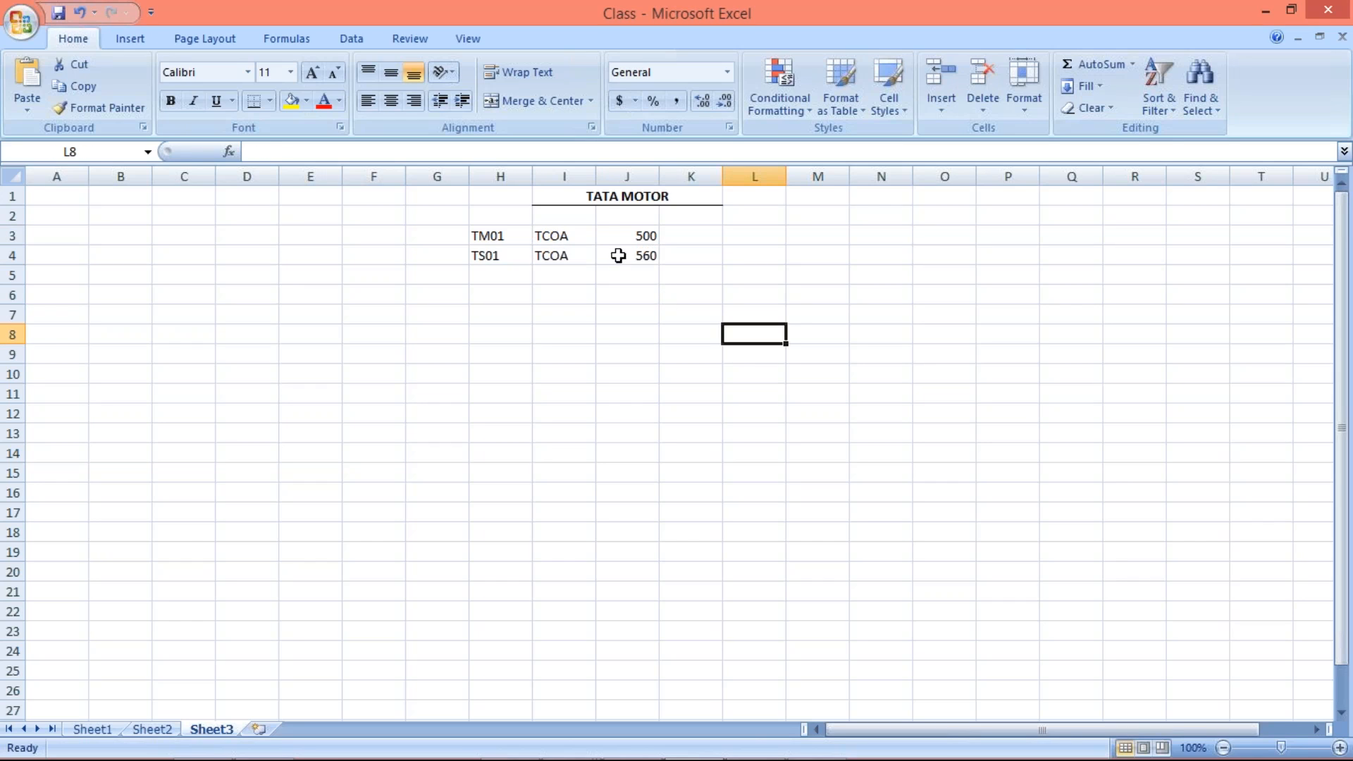
{"action": "left_click", "coordinate": [565, 256]}
{"action": "left_click", "coordinate": [645, 240]}
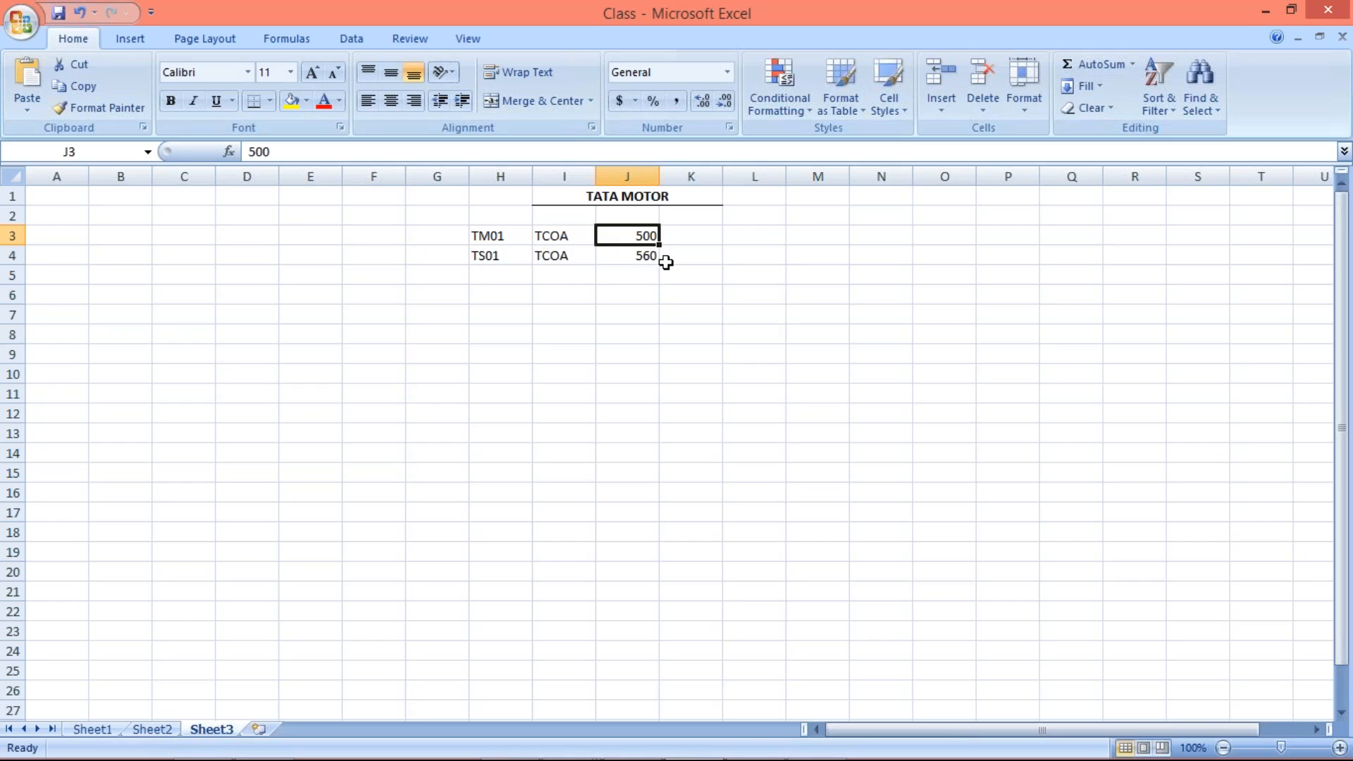
{"action": "left_click_drag", "start_coordinate": [493, 235], "coordinate": [647, 237]}
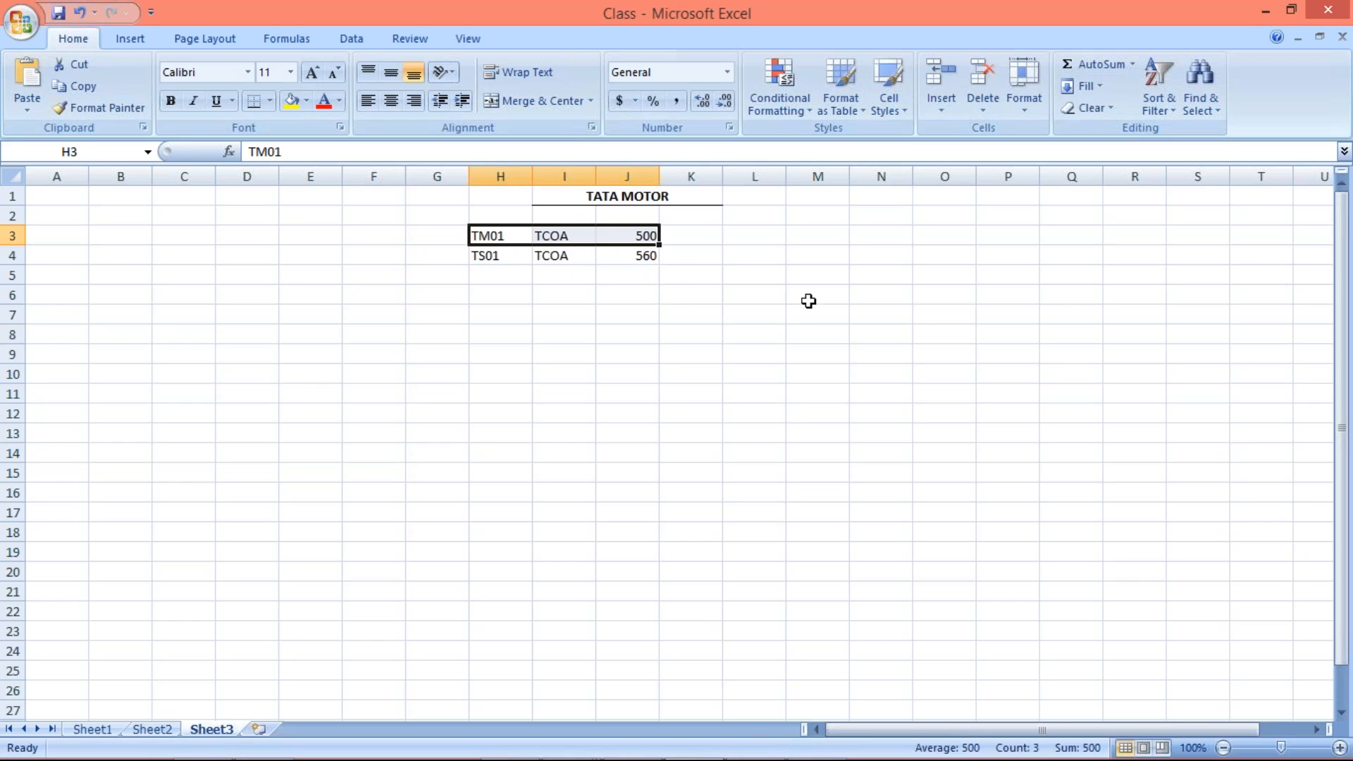
- Change the TS01 figure in cell J4 to 500
{"action": "left_click", "coordinate": [630, 258]}
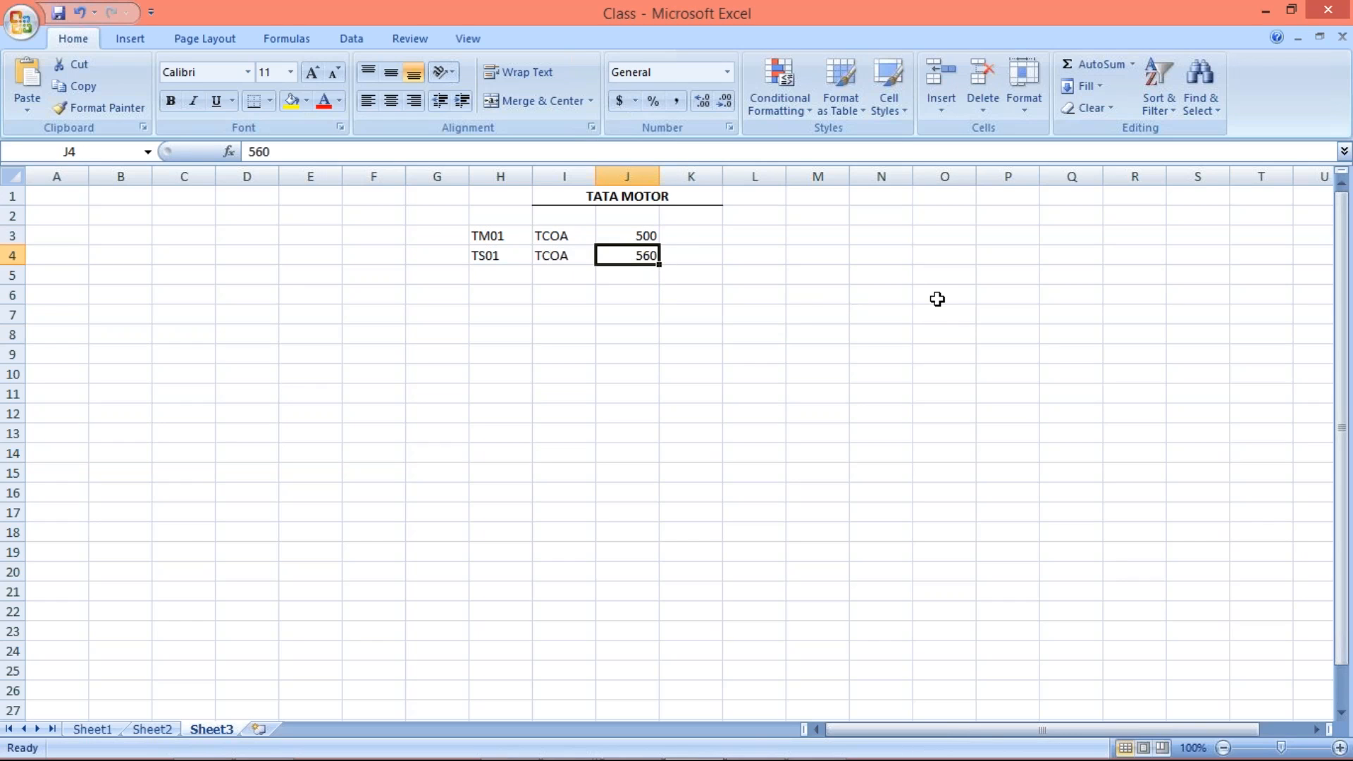
{"action": "type", "text": "500"}
{"action": "key", "text": "Return"}
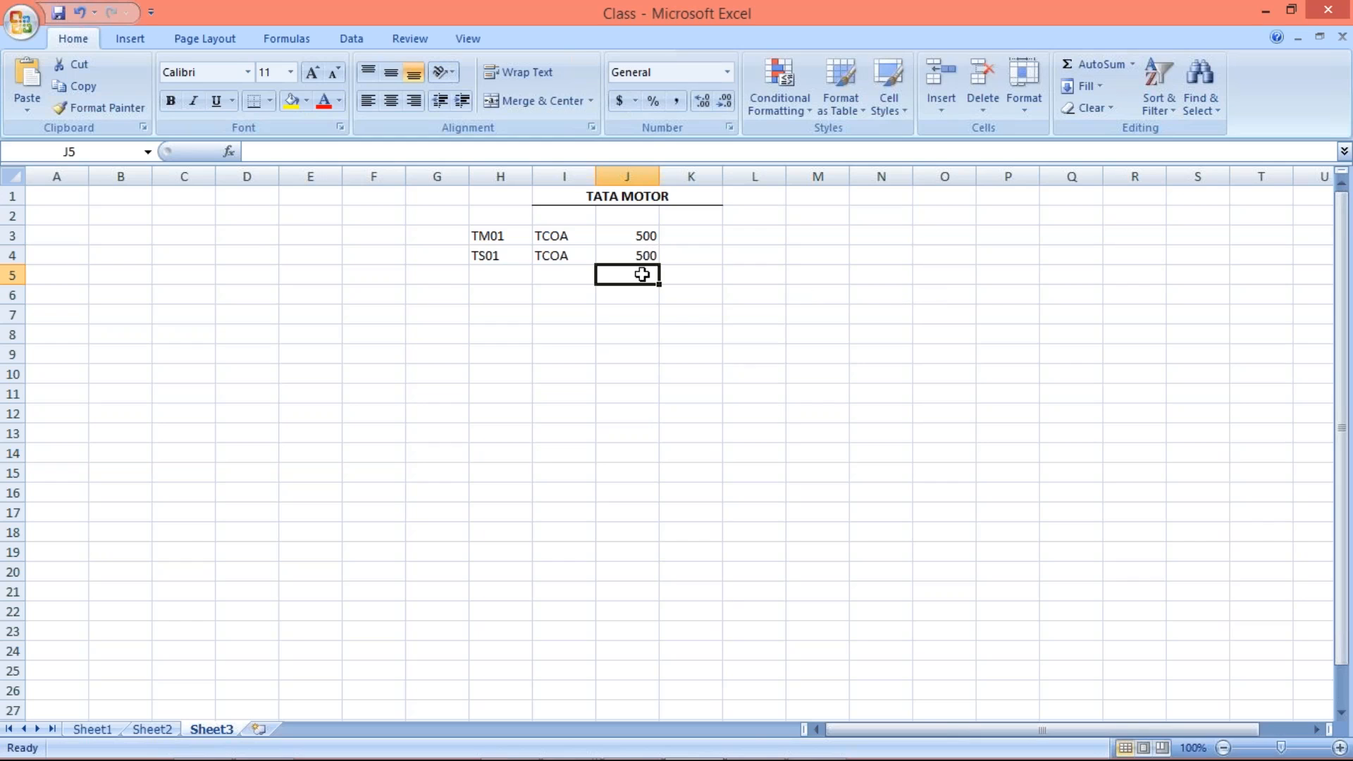
{"action": "left_click", "coordinate": [507, 256]}
{"action": "left_click", "coordinate": [648, 255]}
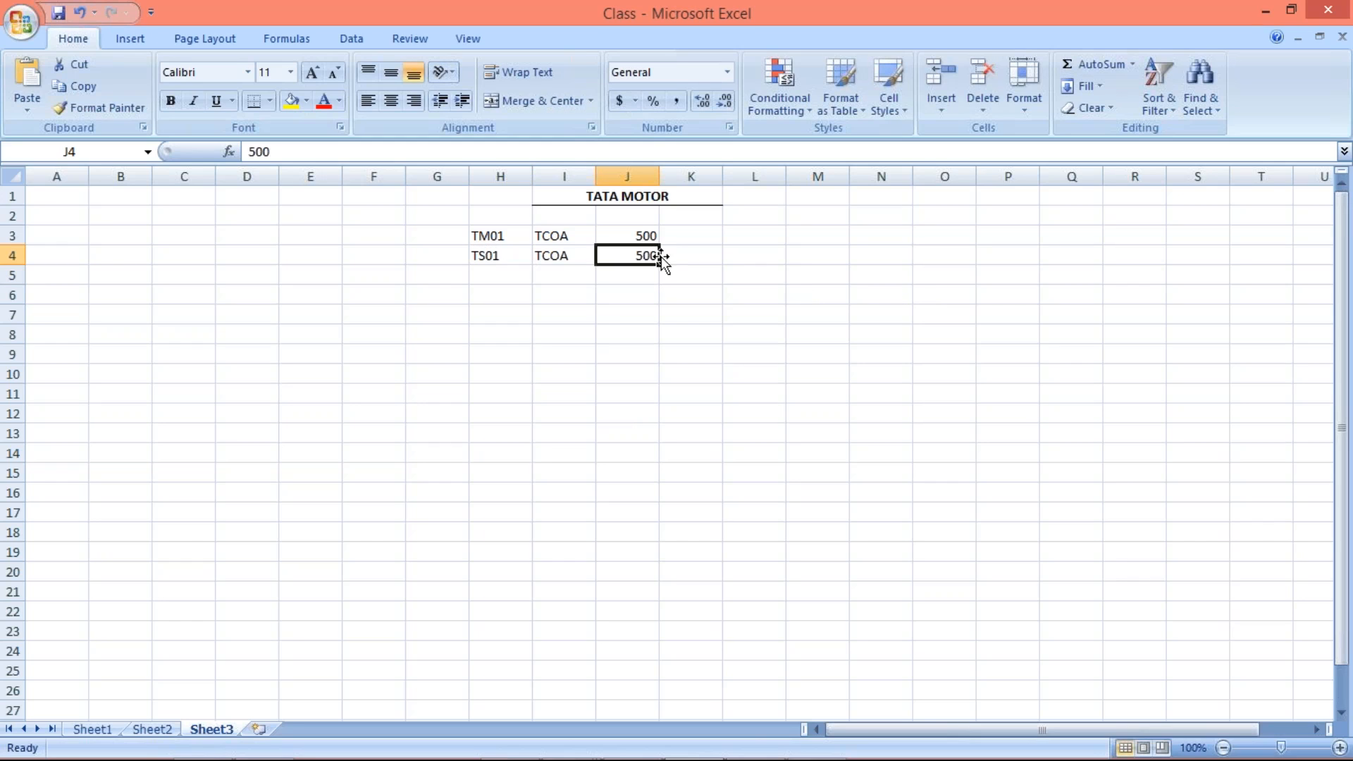
- Enter + 60 in cell K4 beside the TS01 figure as its additional accounts
{"action": "left_click", "coordinate": [696, 257]}
{"action": "type", "text": "+"}
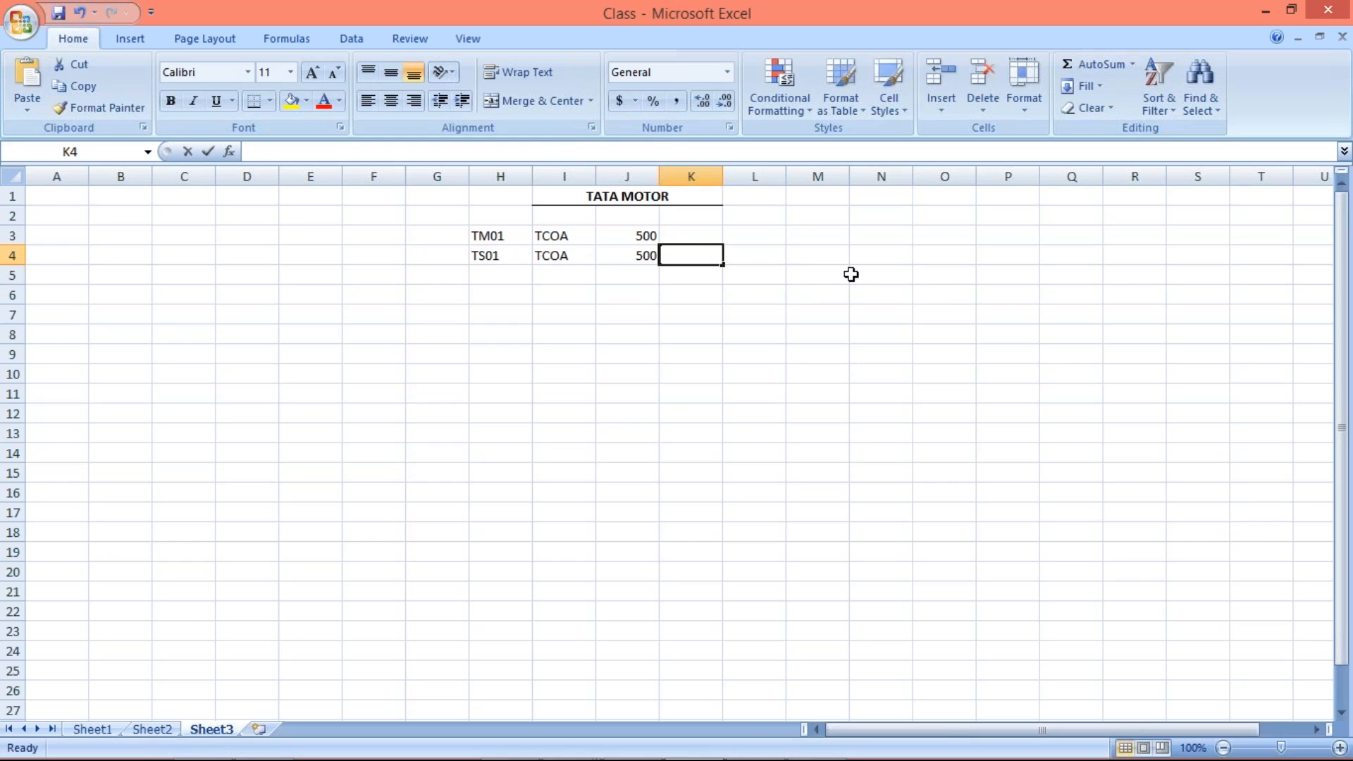
{"action": "type", "text": "40"}
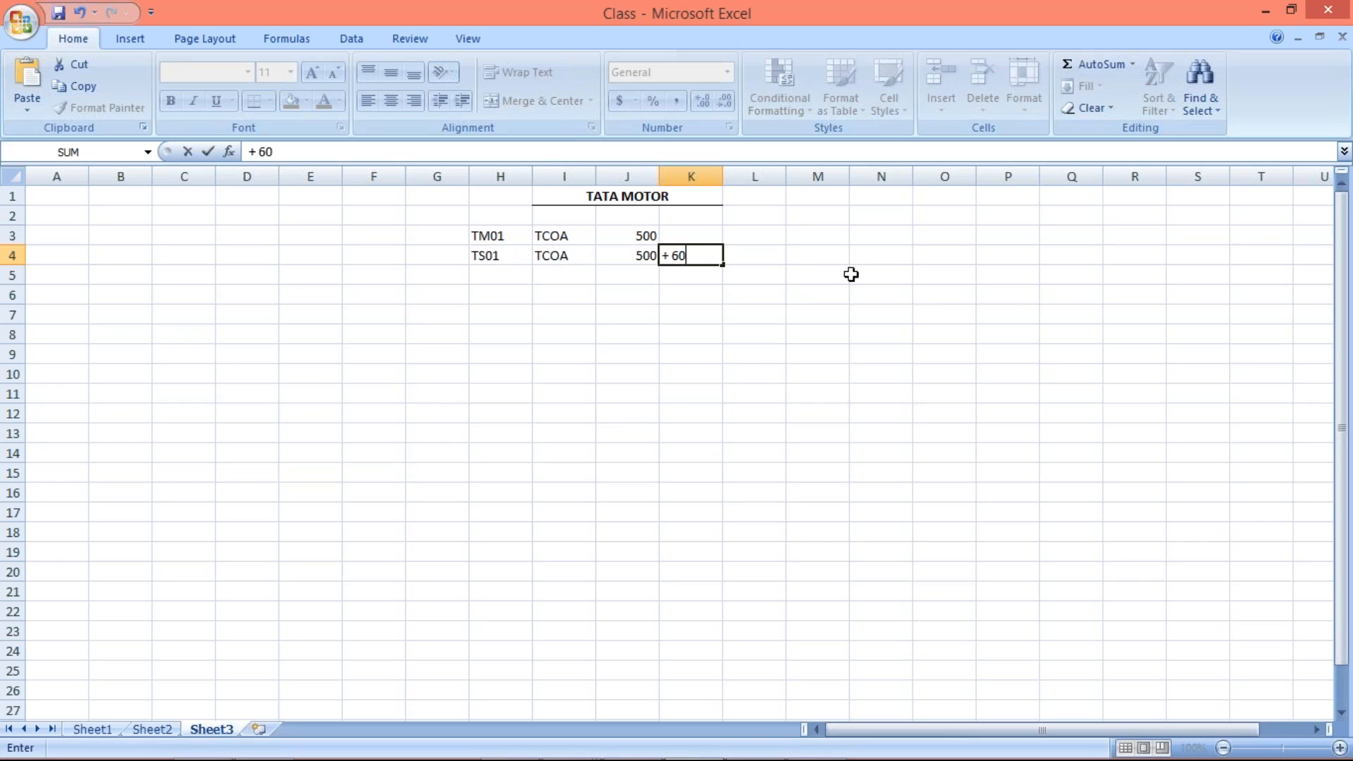
{"action": "key", "text": "Return"}
{"action": "left_click", "coordinate": [715, 255]}
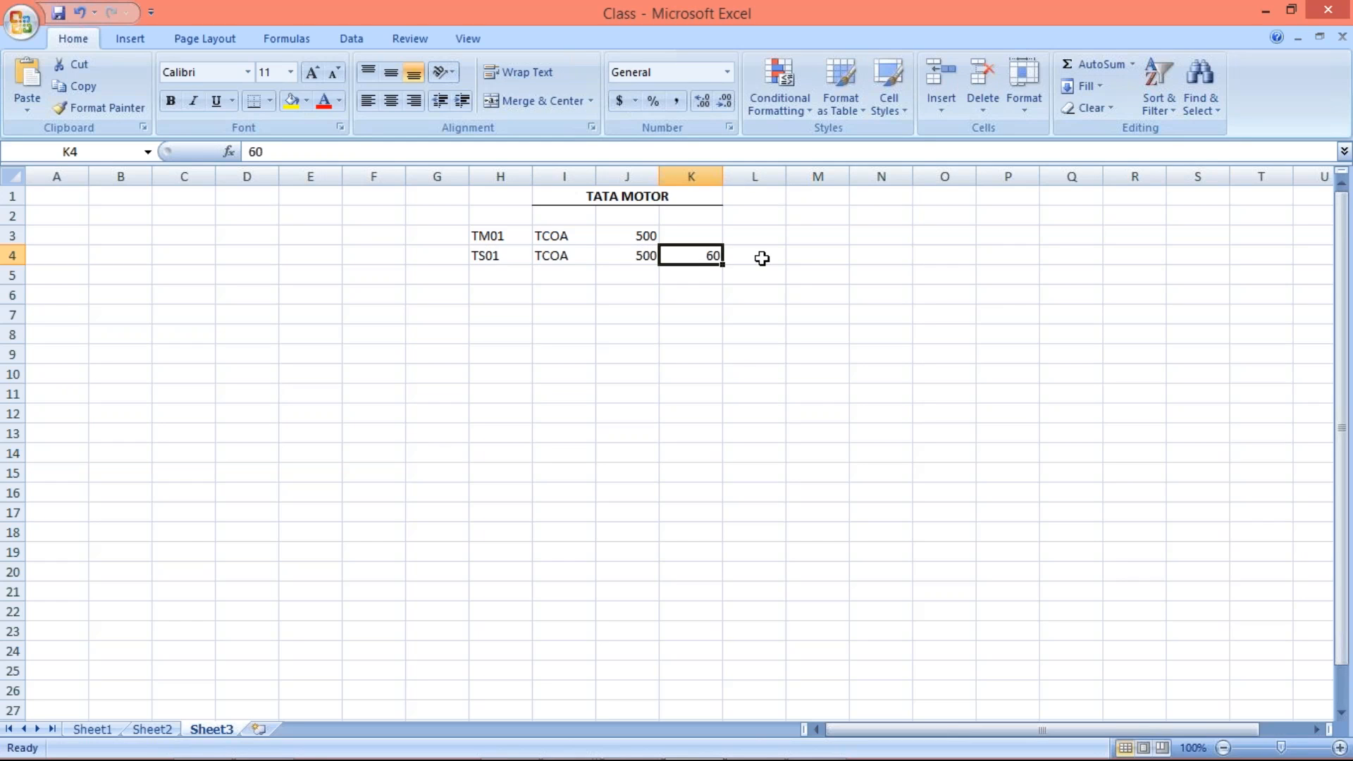
- Enter 560 in cell L4 as the total number of accounts for TS01
{"action": "left_click", "coordinate": [746, 261]}
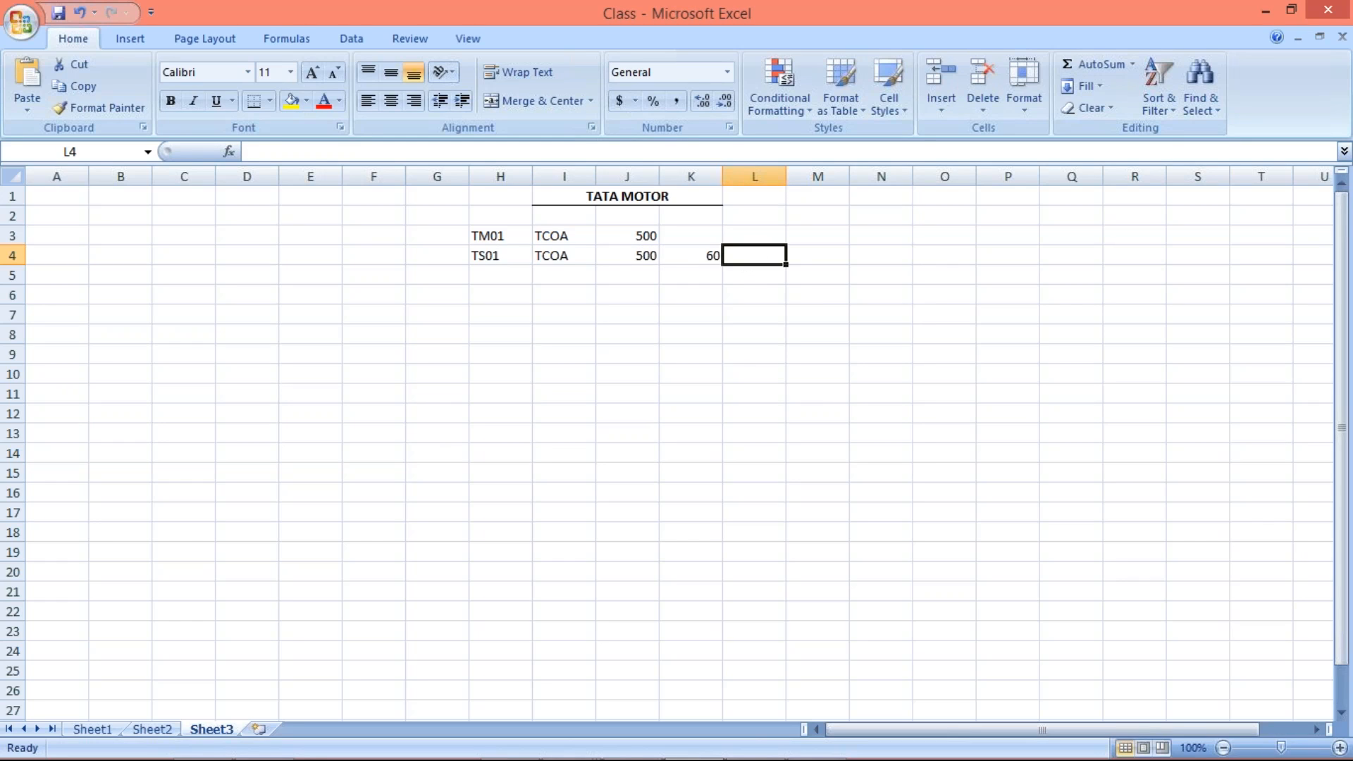
{"action": "type", "text": "560"}
{"action": "key", "text": "Return"}
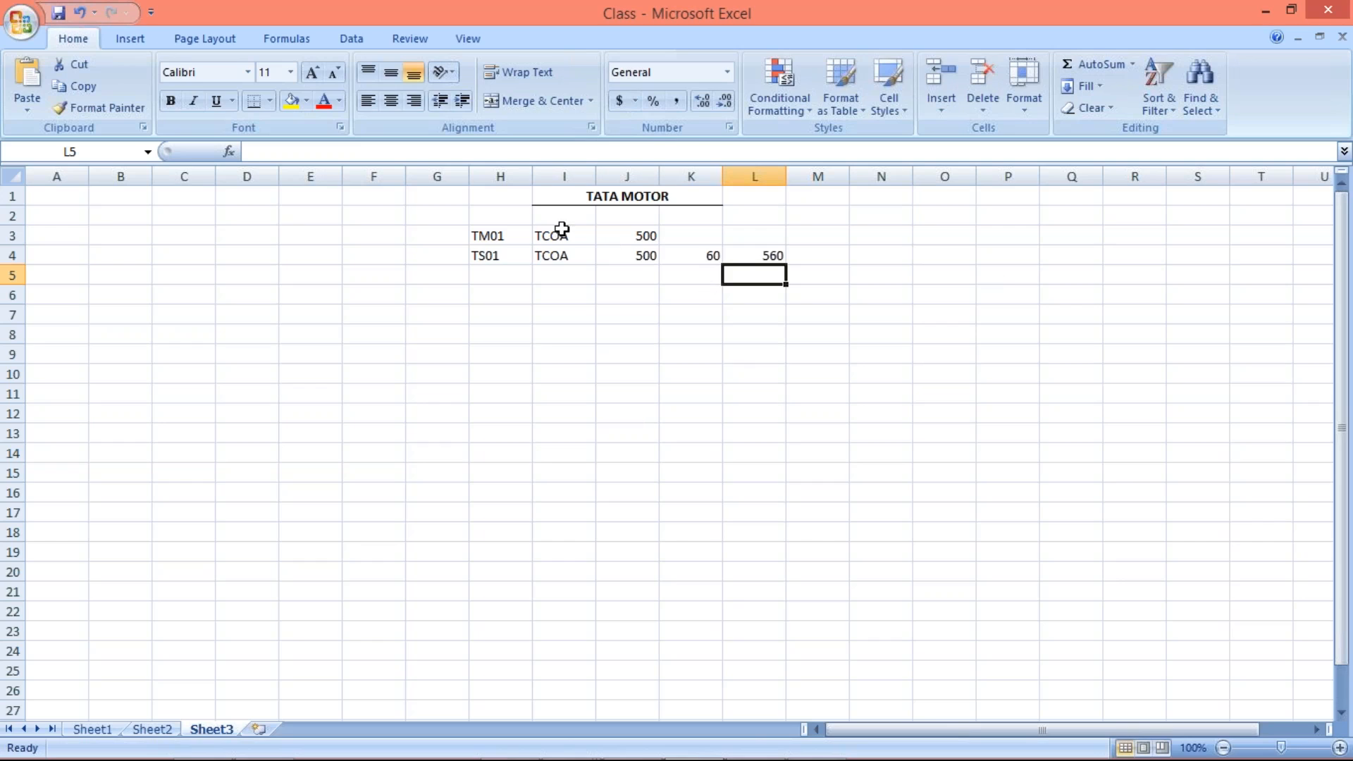
{"action": "left_click", "coordinate": [562, 280]}
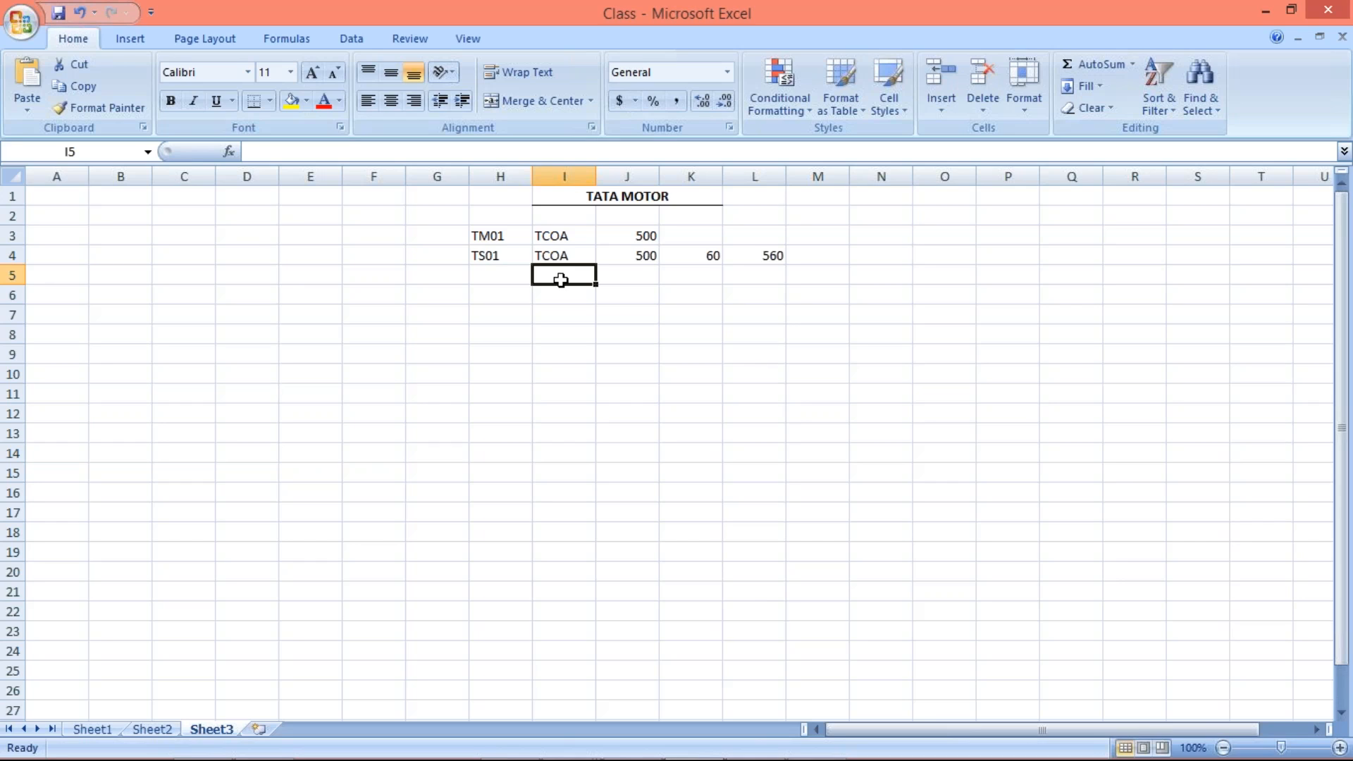
{"action": "left_click", "coordinate": [570, 257]}
{"action": "left_click", "coordinate": [571, 277]}
{"action": "left_click", "coordinate": [634, 235]}
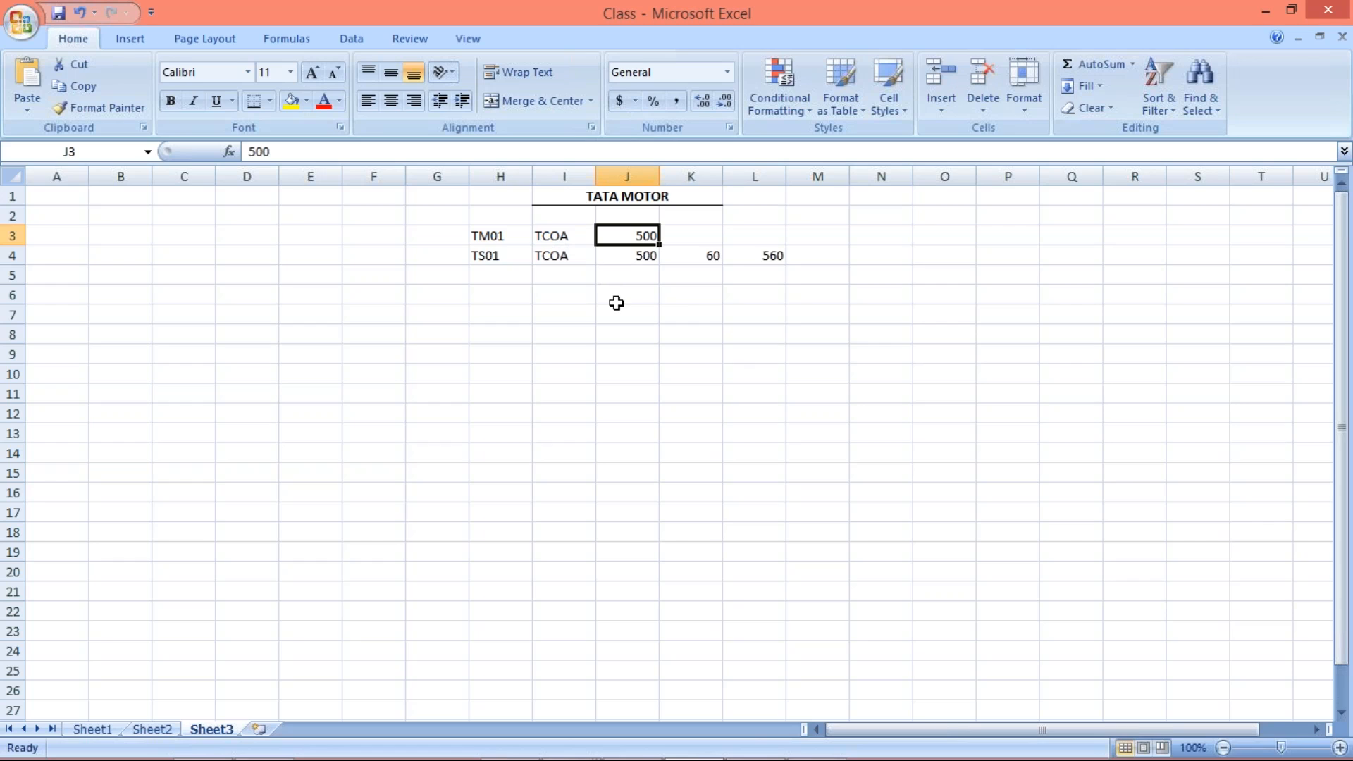
- Clear the additional and total account figures from cells K4:L4 in the TS01 row
{"action": "left_click_drag", "start_coordinate": [704, 257], "coordinate": [763, 259]}
{"action": "key", "text": "Delete"}
- Read the chat question about mapped GL accounts in WhatsApp and compare it with the TM01 and TS01 rows in Excel
{"action": "key", "text": "alt+Tab"}
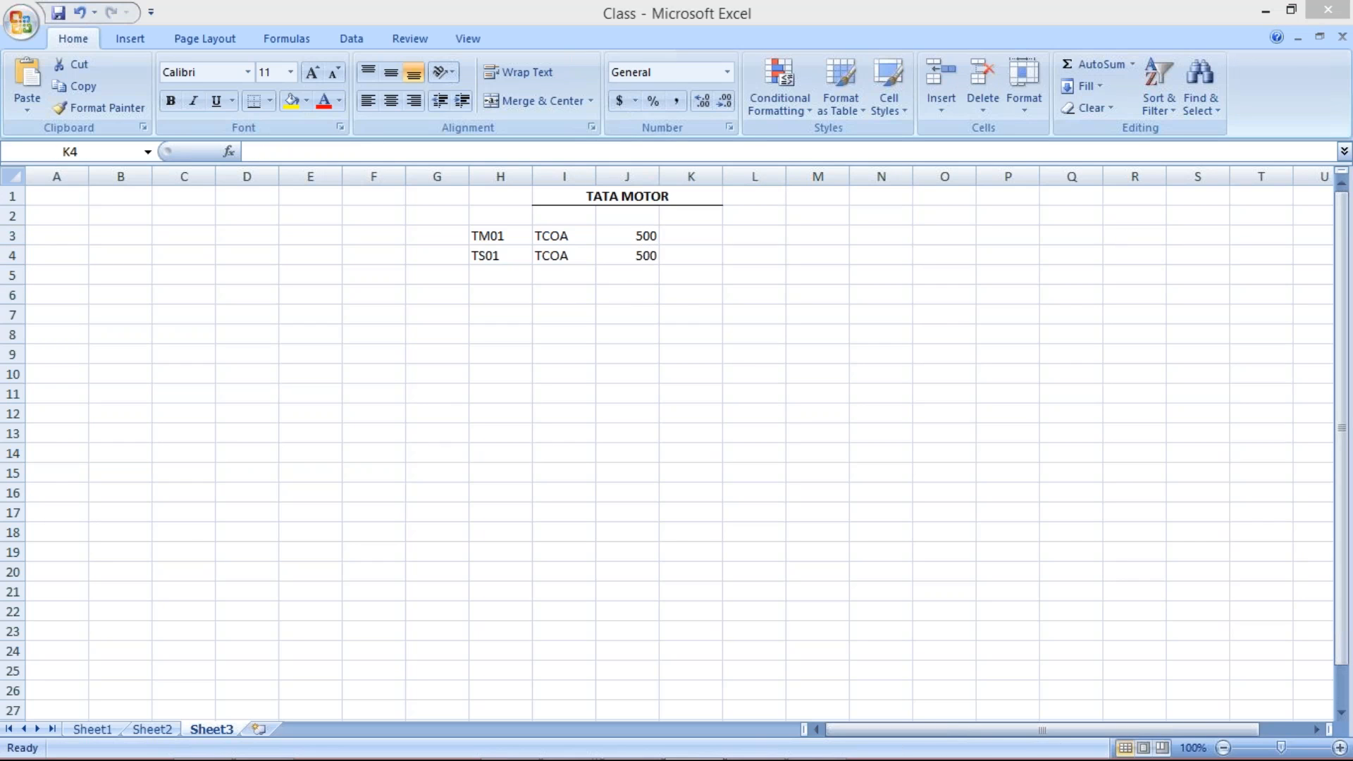
{"action": "key", "text": "alt+Tab"}
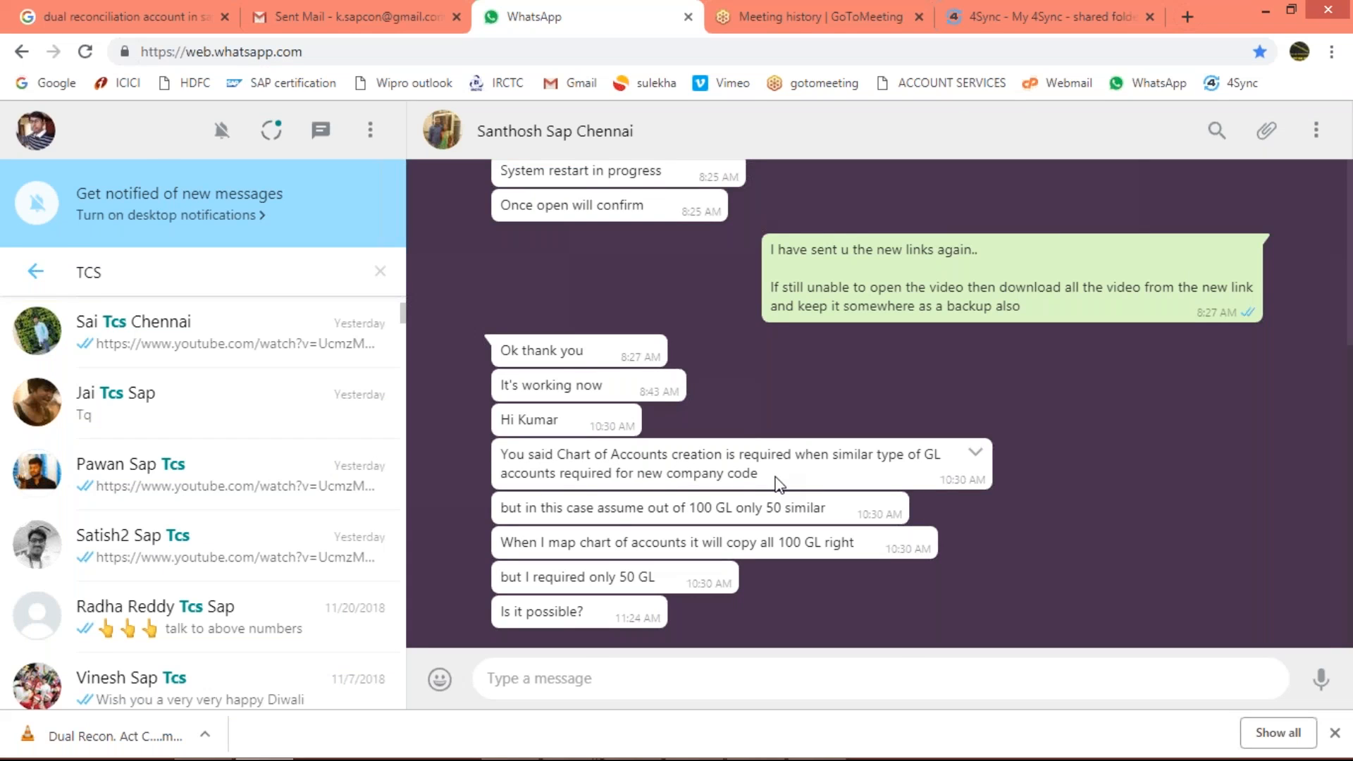
{"action": "key", "text": "alt+Tab"}
{"action": "left_click", "coordinate": [626, 238]}
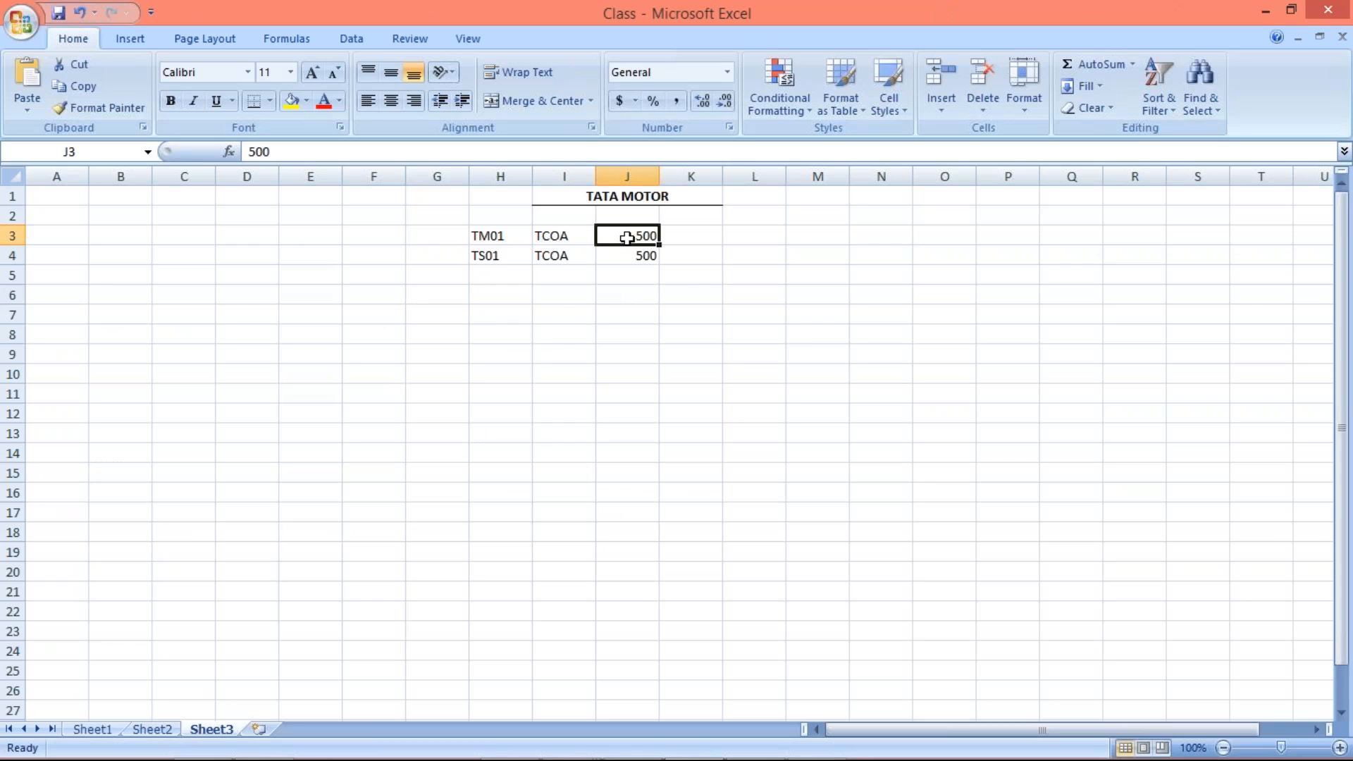
{"action": "left_click", "coordinate": [635, 256]}
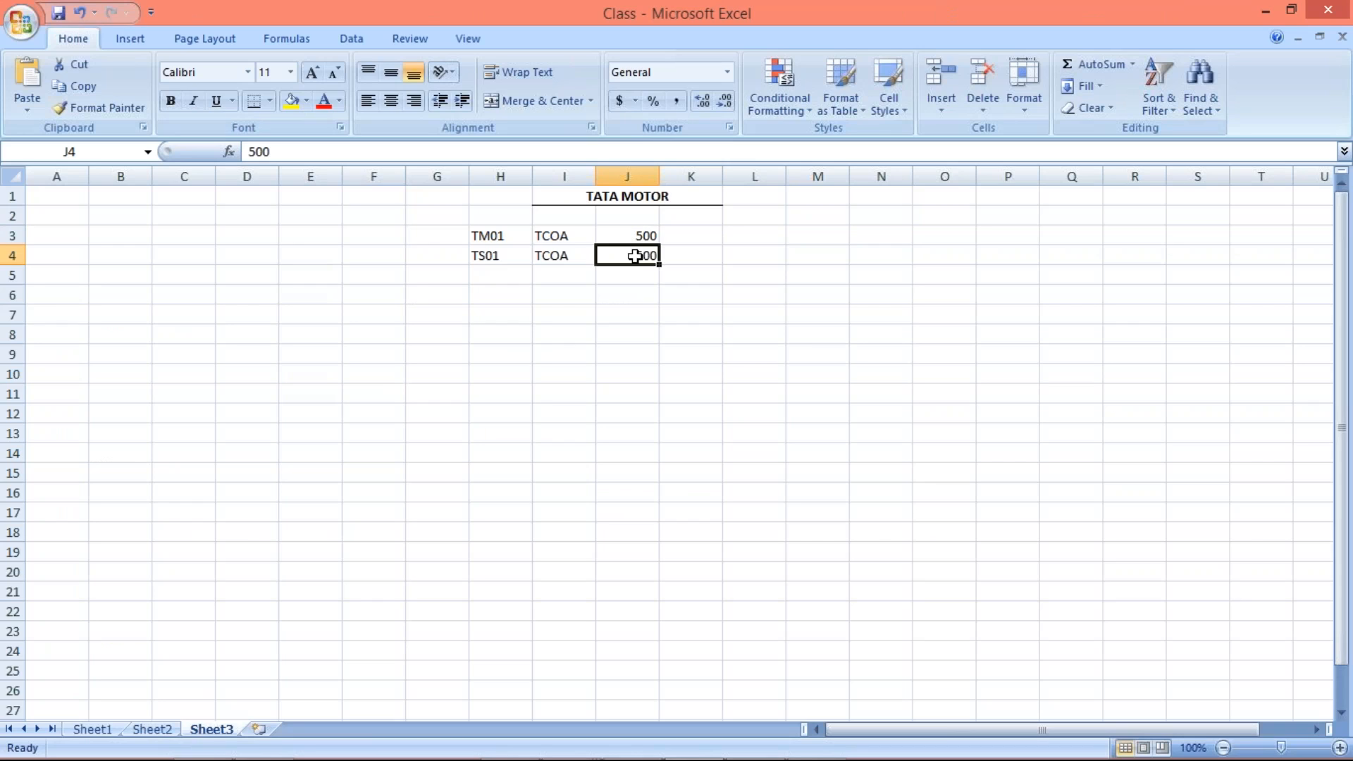
{"action": "left_click", "coordinate": [544, 234]}
{"action": "left_click", "coordinate": [570, 255]}
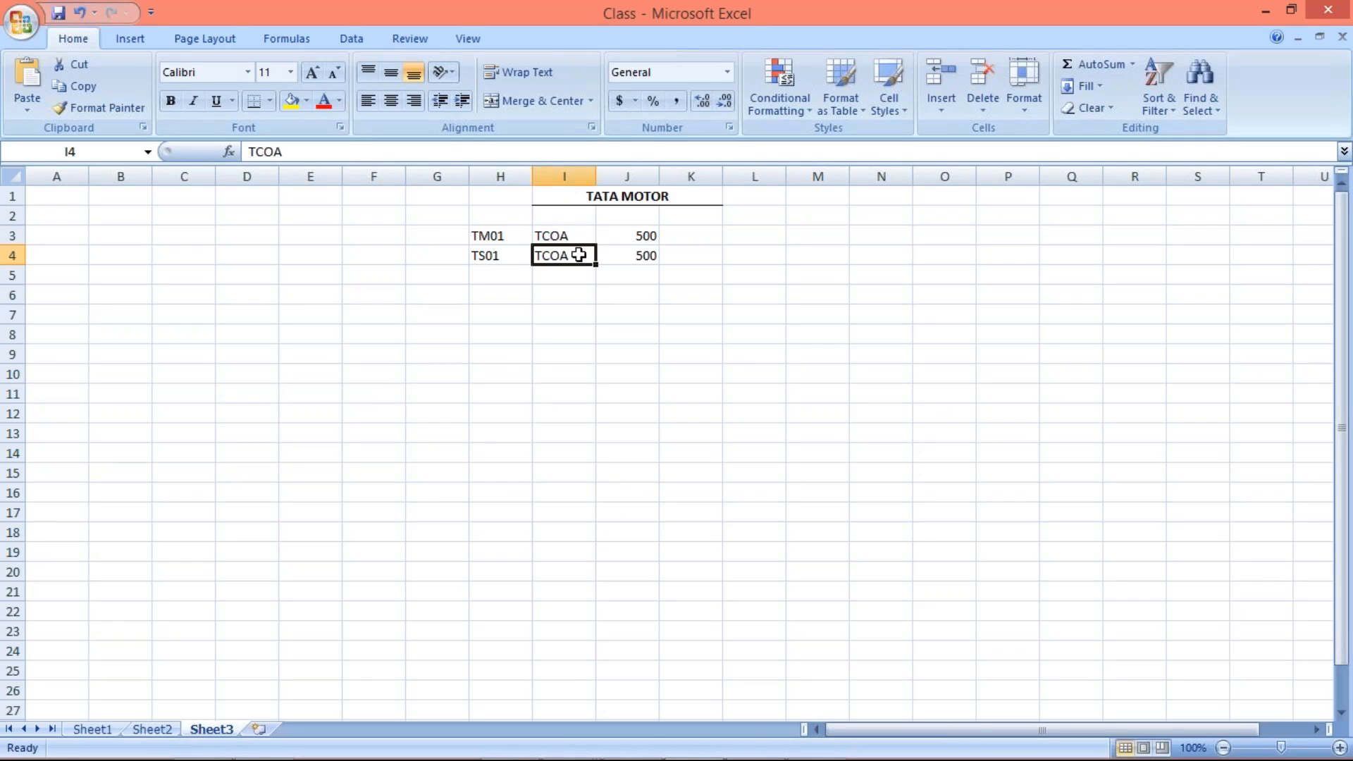
{"action": "left_click", "coordinate": [568, 234]}
{"action": "left_click", "coordinate": [634, 234]}
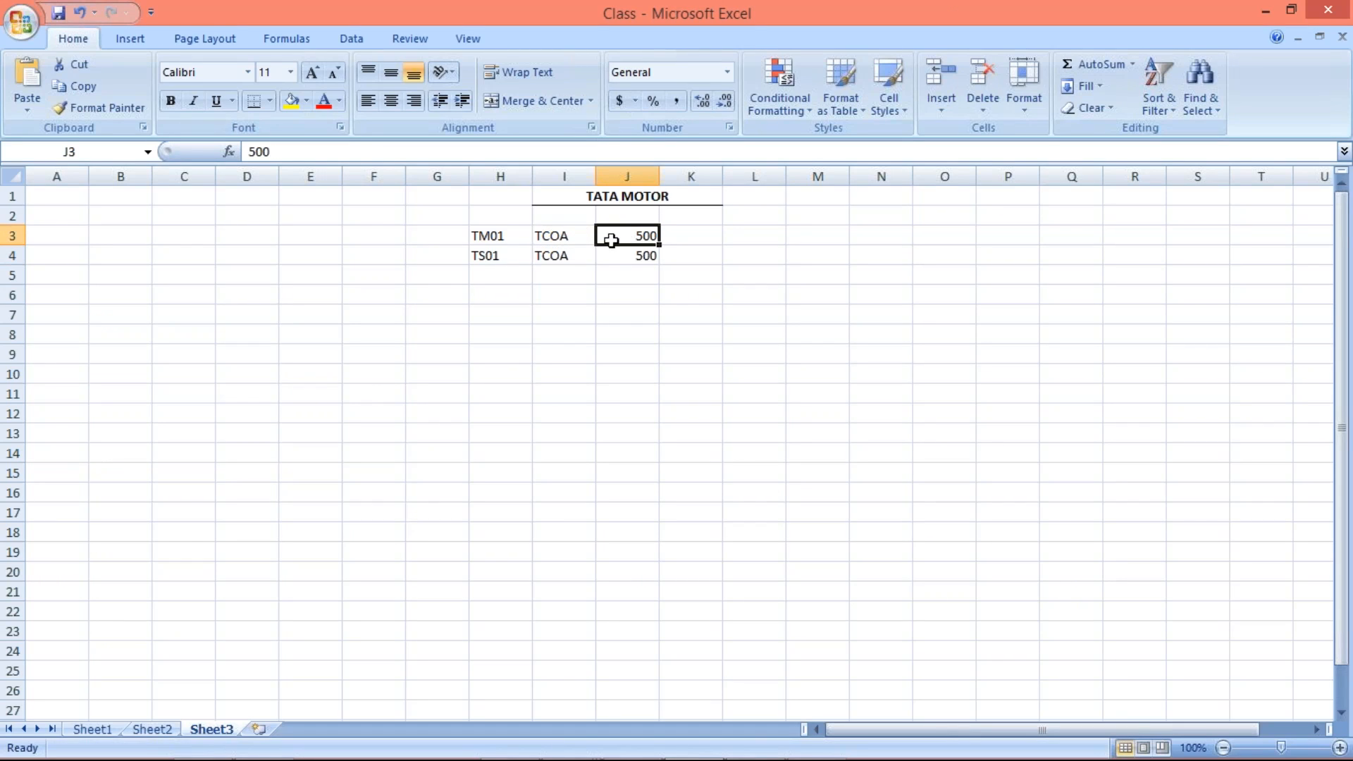
{"action": "left_click", "coordinate": [505, 257]}
{"action": "key", "text": "alt+Tab"}
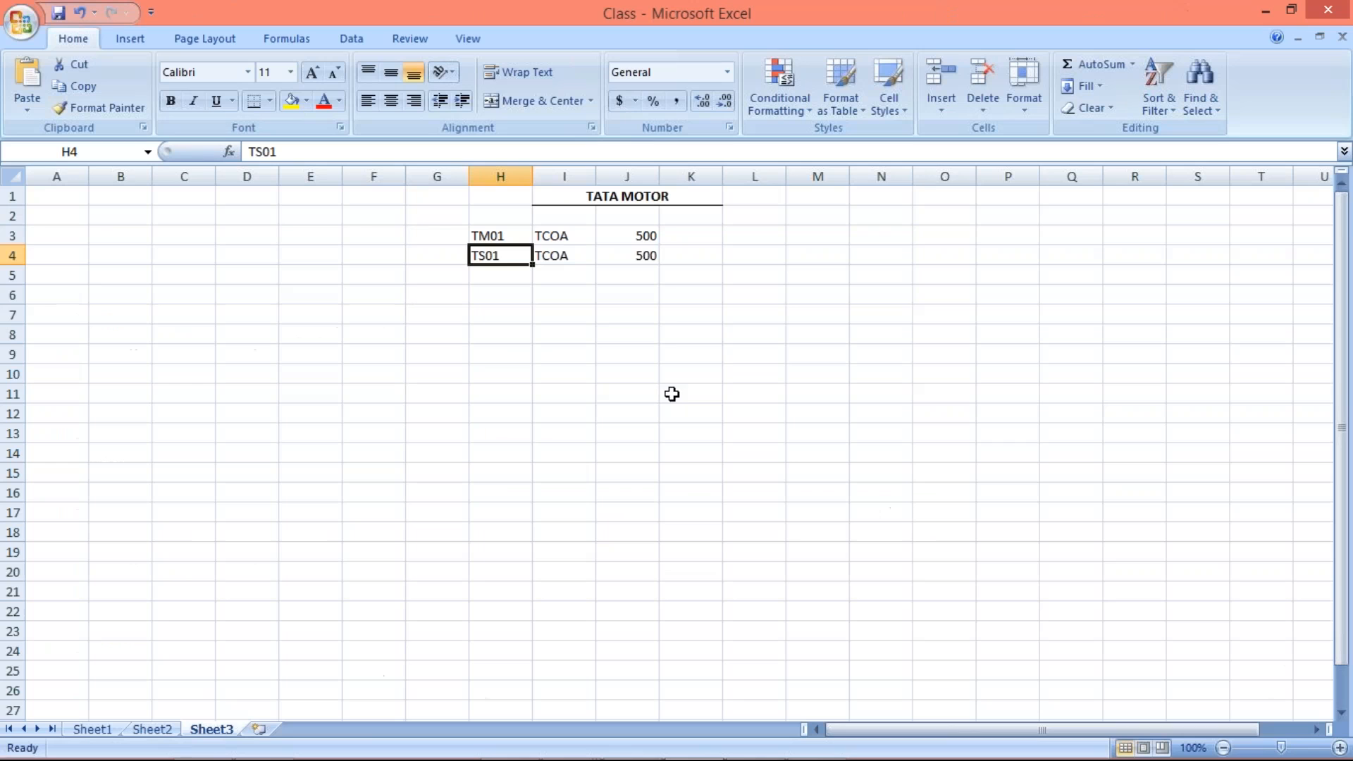
- Change the TM01 account figure in cell J3 to 100
{"action": "left_click", "coordinate": [620, 235]}
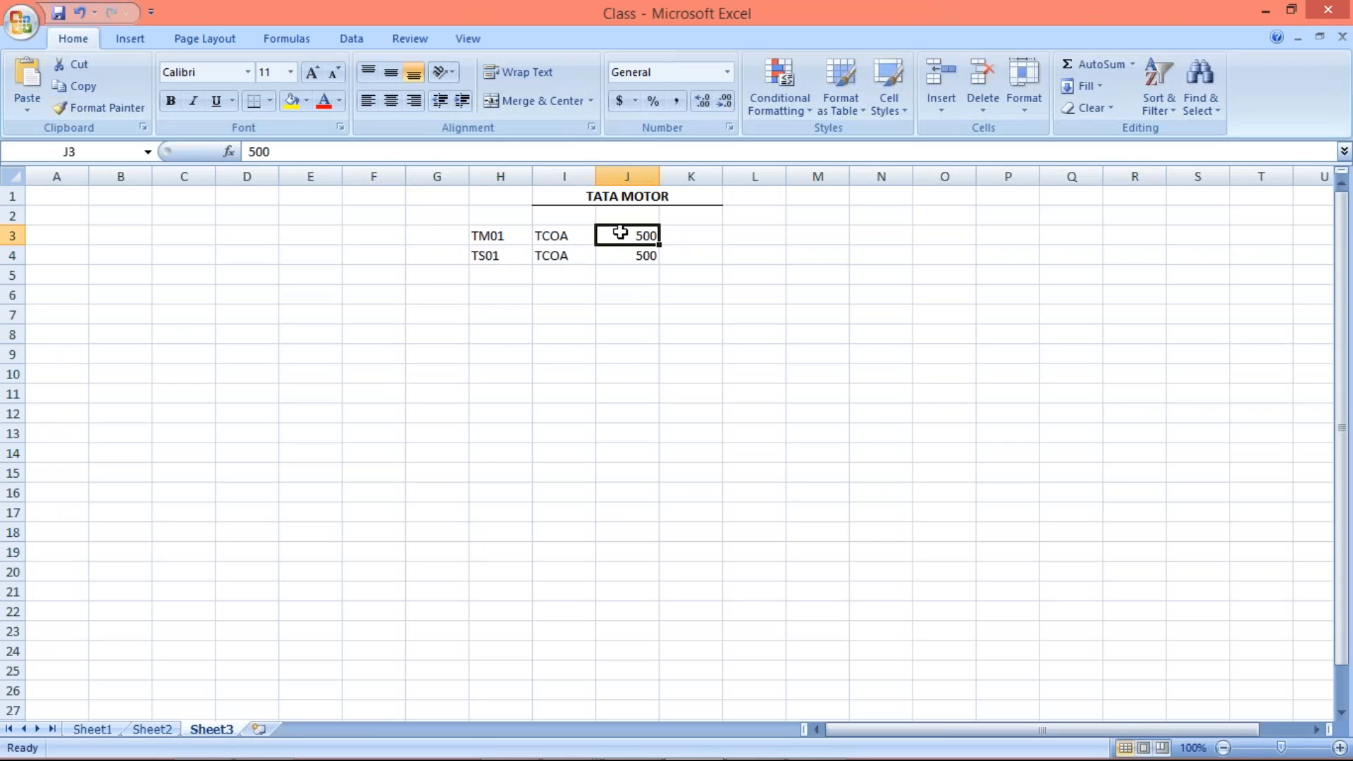
{"action": "type", "text": "100"}
{"action": "key", "text": "Return"}
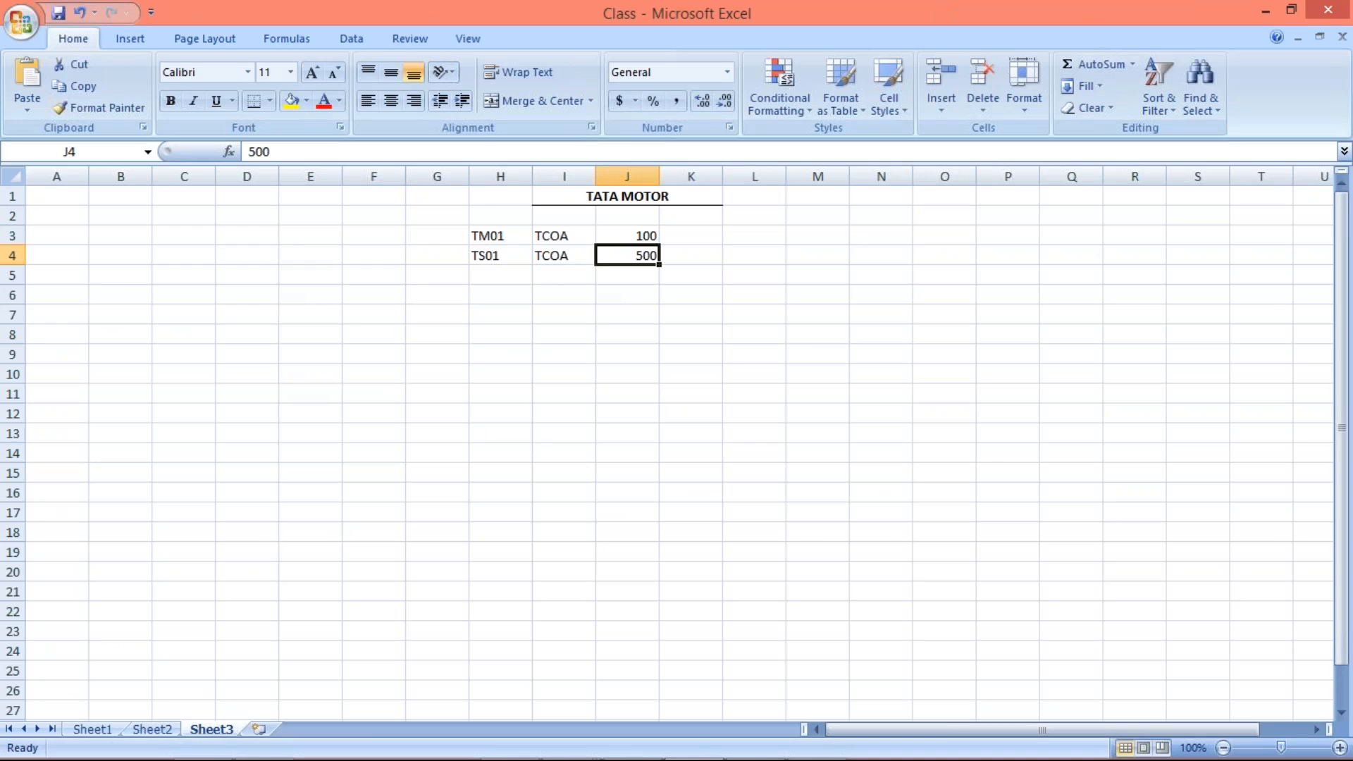
- Change the TS01 account figure in cell J4 to 50
{"action": "left_click", "coordinate": [487, 258]}
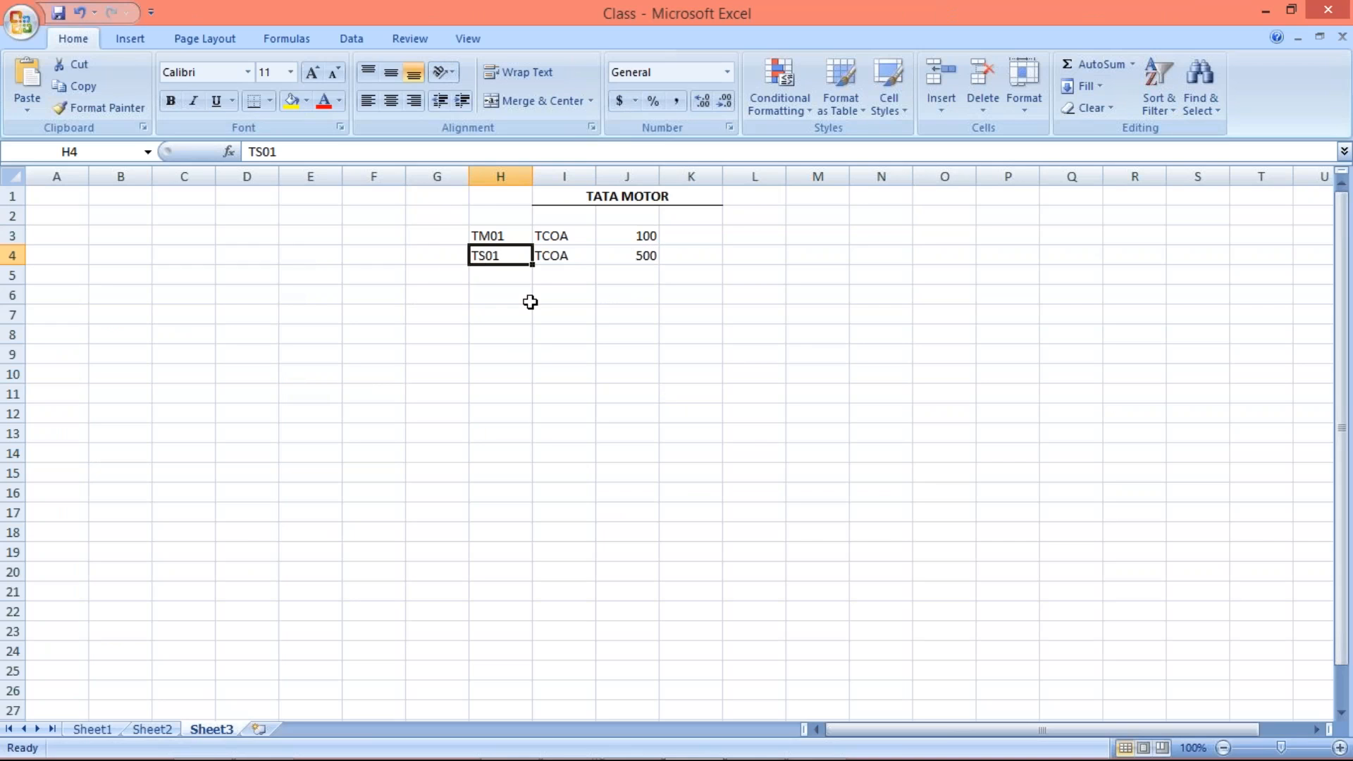
{"action": "left_click", "coordinate": [629, 239]}
{"action": "left_click", "coordinate": [634, 255]}
{"action": "type", "text": "50"}
{"action": "key", "text": "Return"}
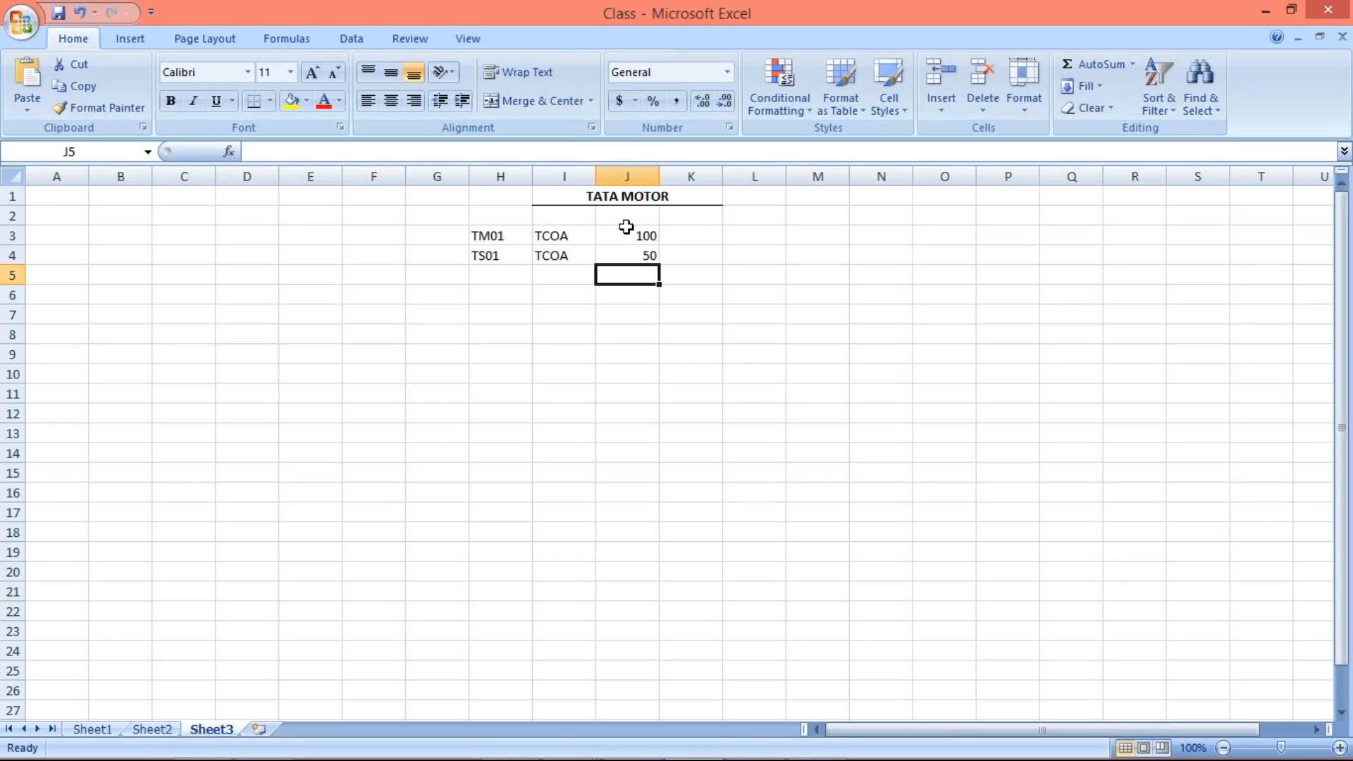
- Check the account figures in J3 and J4 against the GL account numbers mentioned in the WhatsApp question
{"action": "left_click", "coordinate": [626, 231]}
{"action": "left_click", "coordinate": [638, 260]}
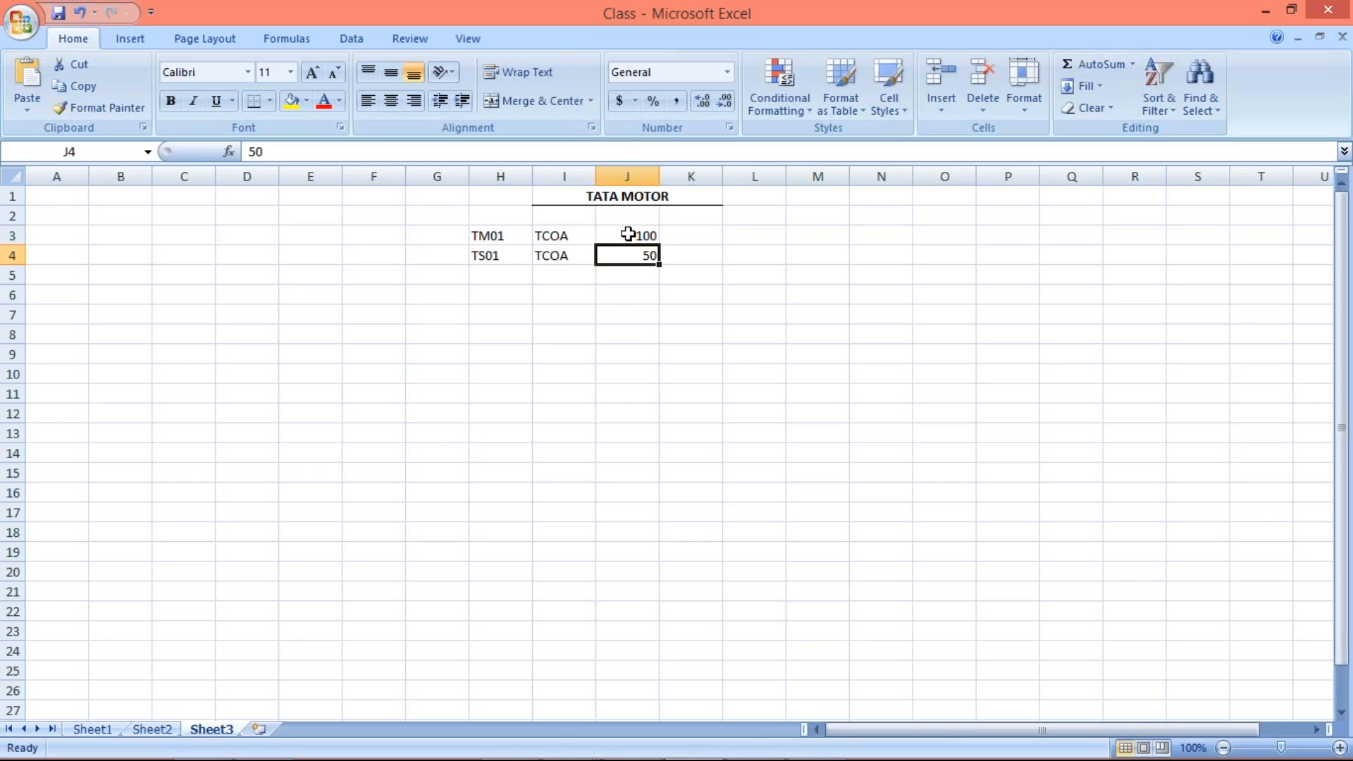
{"action": "key", "text": "alt+Tab"}
{"action": "key", "text": "alt+Tab"}
{"action": "left_click", "coordinate": [626, 235]}
{"action": "left_click", "coordinate": [641, 254]}
{"action": "key", "text": "alt+Tab"}
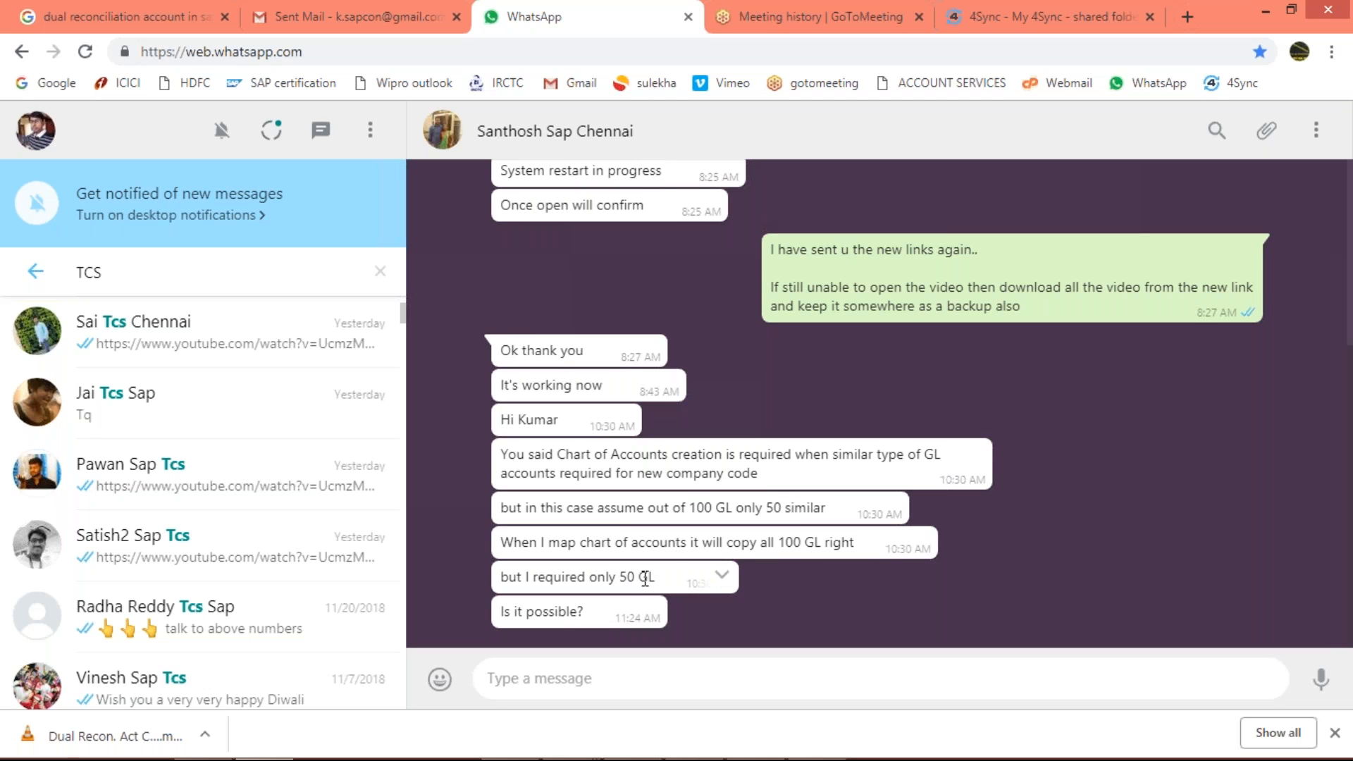
{"action": "key", "text": "alt+Tab"}
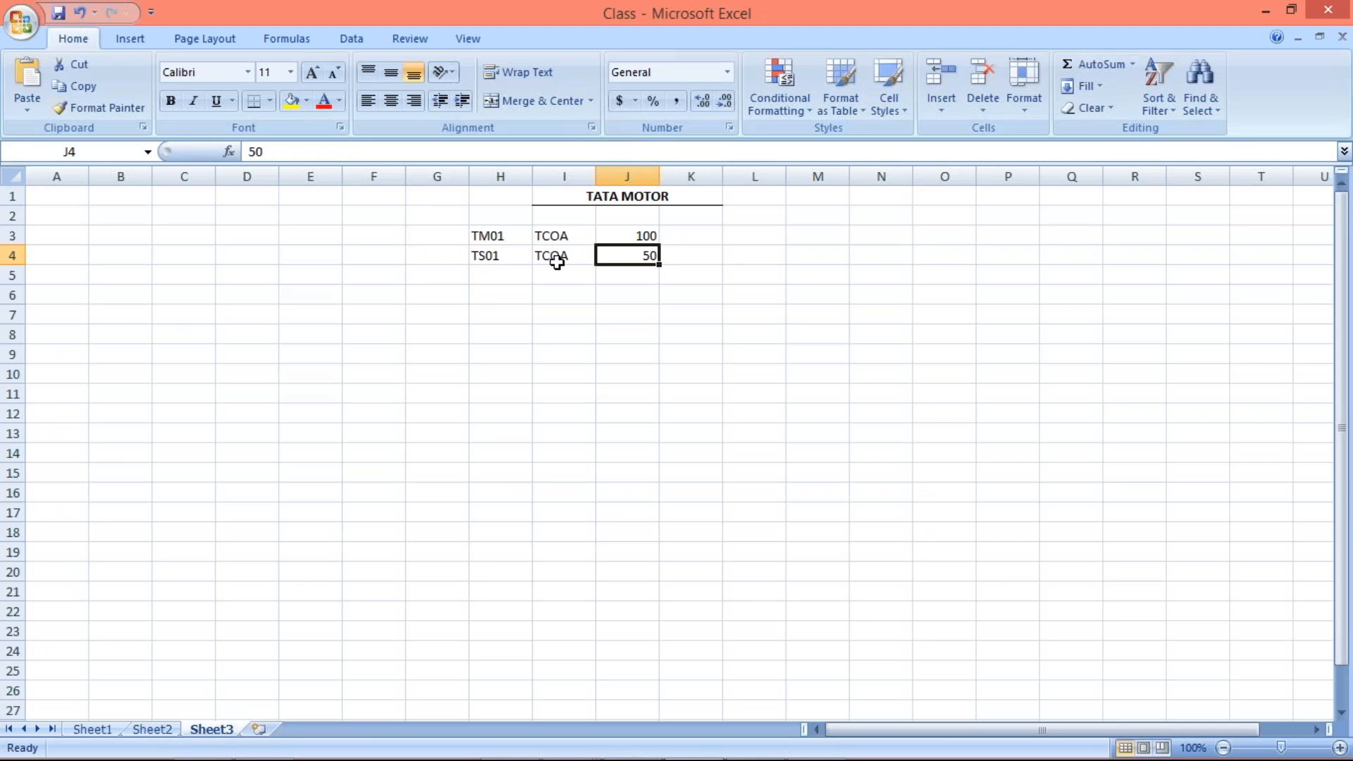
- Compare the company codes TM01 and TS01 with their account figures and recheck the WhatsApp message about copying GL accounts
{"action": "left_click", "coordinate": [620, 235]}
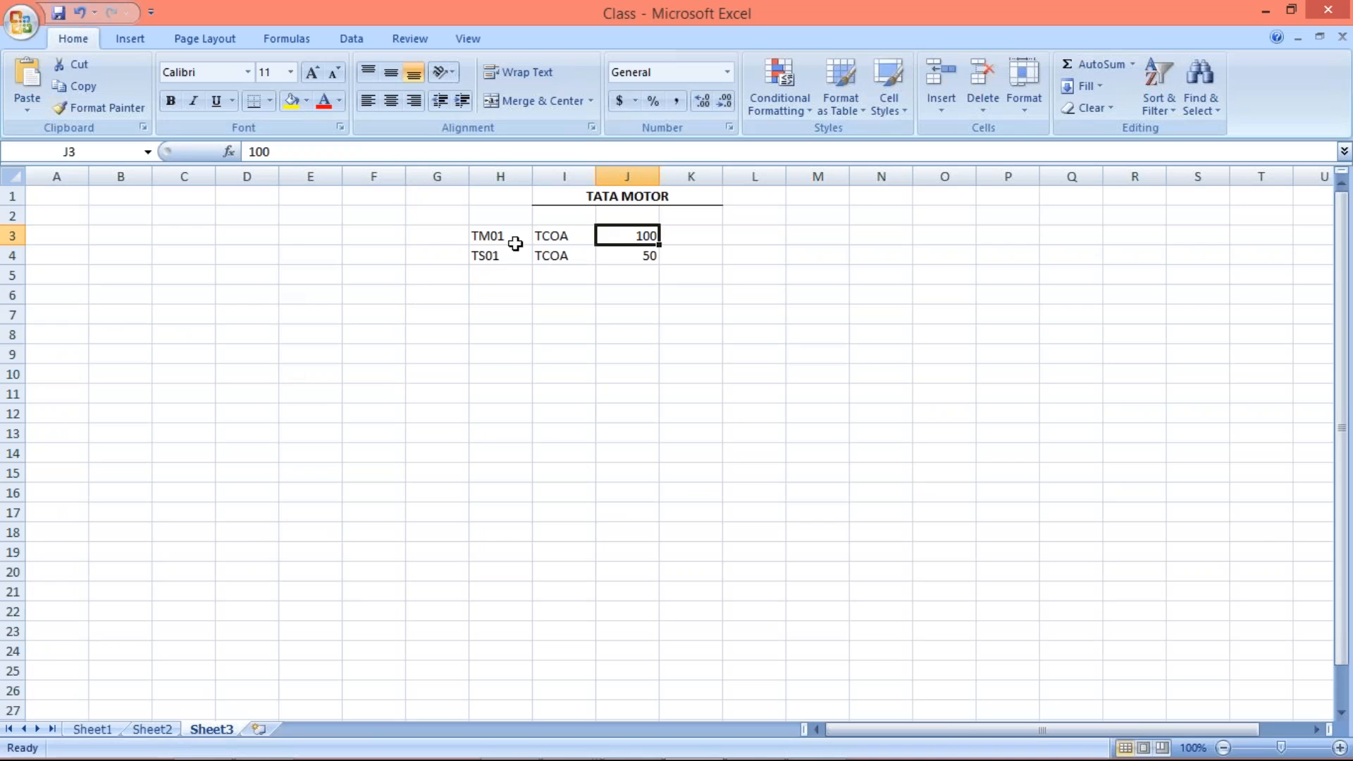
{"action": "left_click", "coordinate": [486, 238]}
{"action": "left_click", "coordinate": [620, 235]}
{"action": "left_click", "coordinate": [489, 258]}
{"action": "left_click", "coordinate": [625, 255]}
{"action": "left_click", "coordinate": [476, 260]}
{"action": "left_click", "coordinate": [629, 260]}
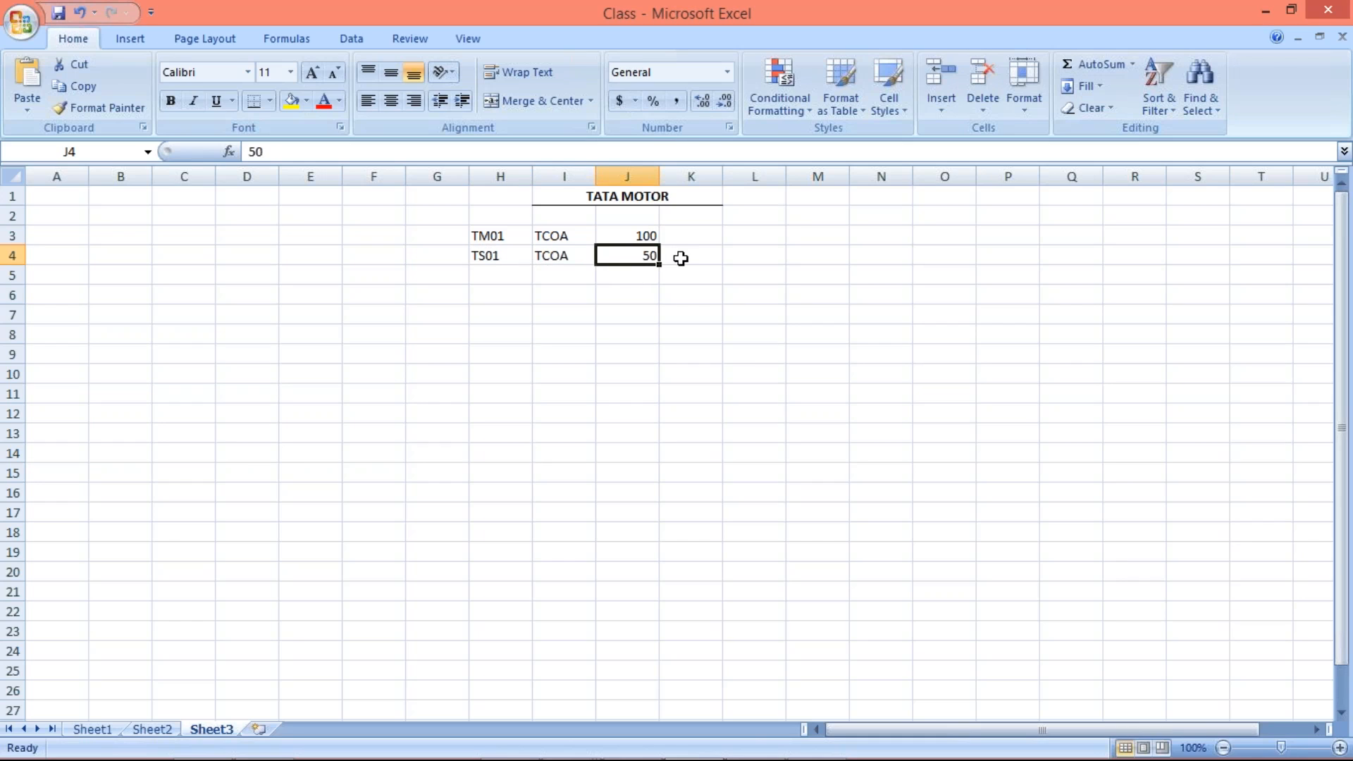
{"action": "left_click", "coordinate": [612, 235]}
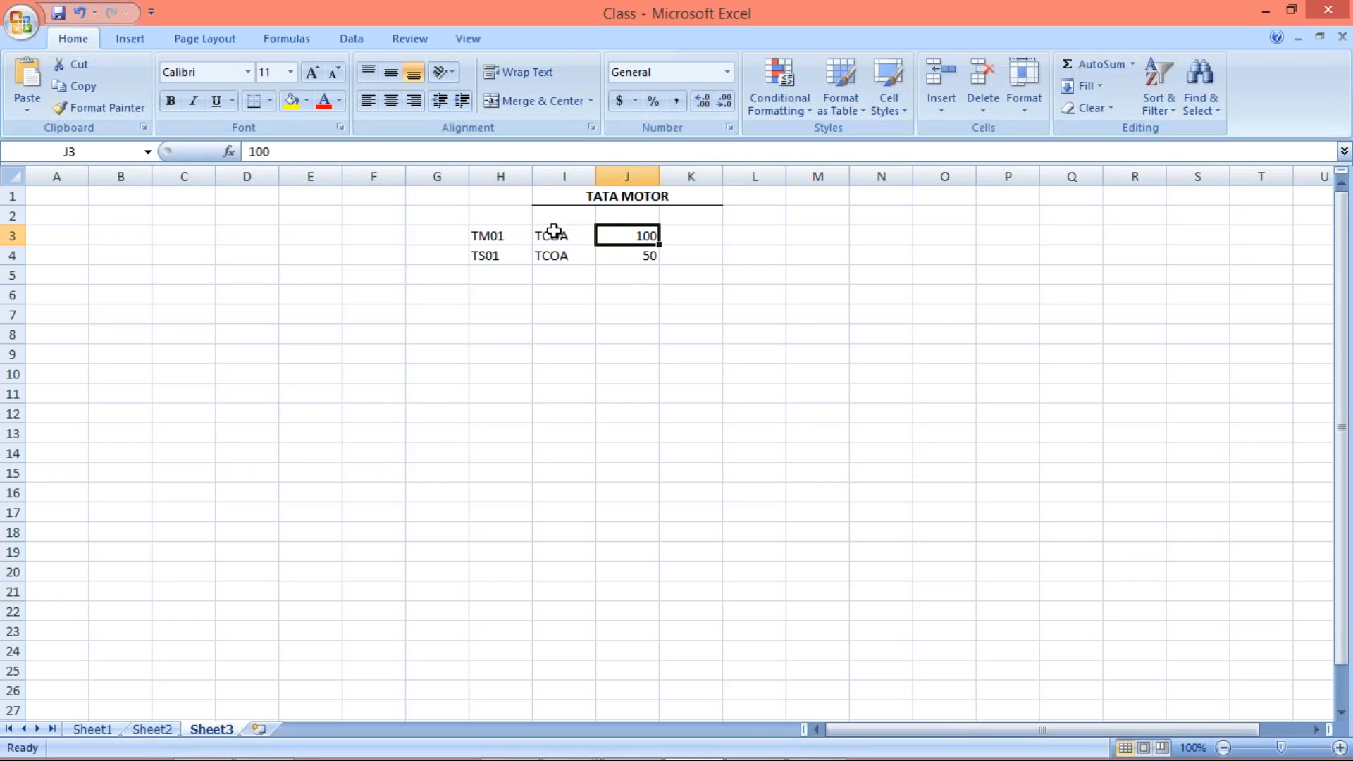
{"action": "left_click", "coordinate": [629, 254]}
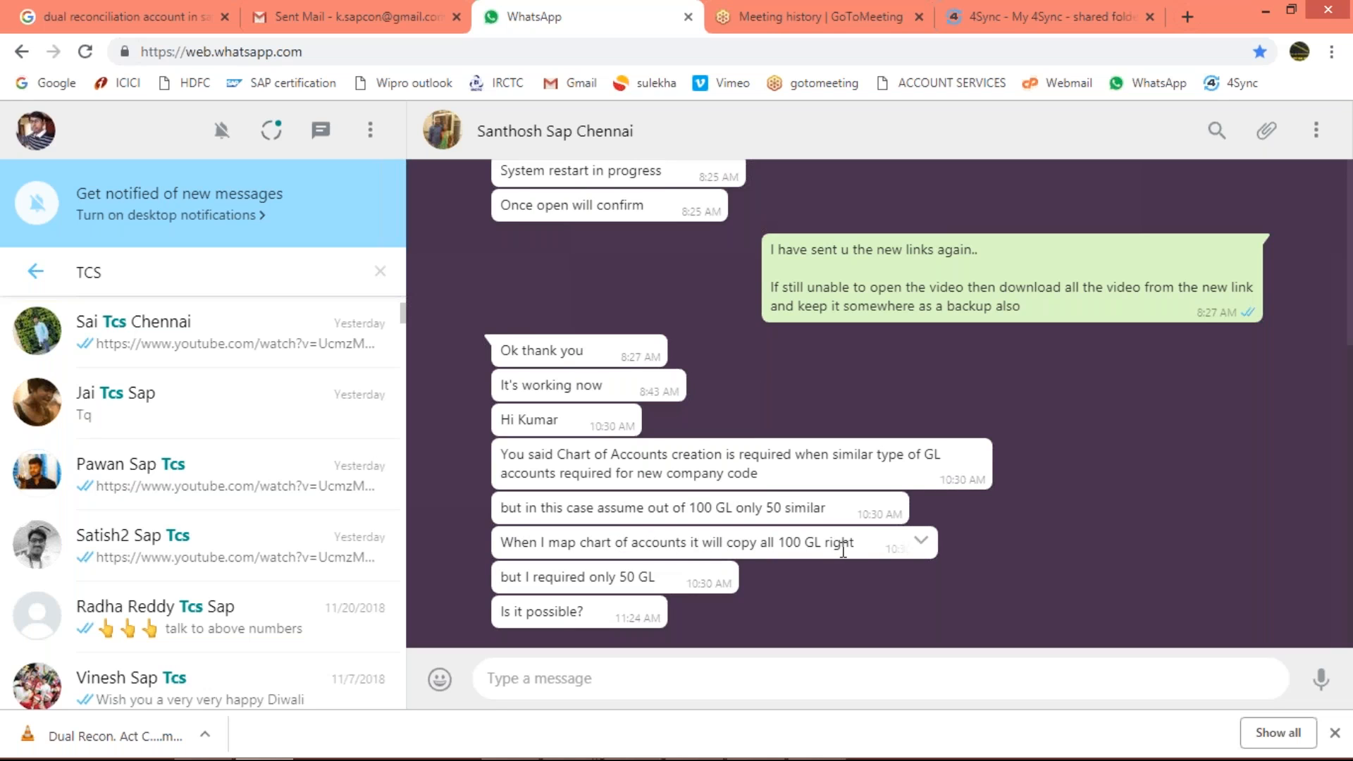
{"action": "key", "text": "alt+Tab"}
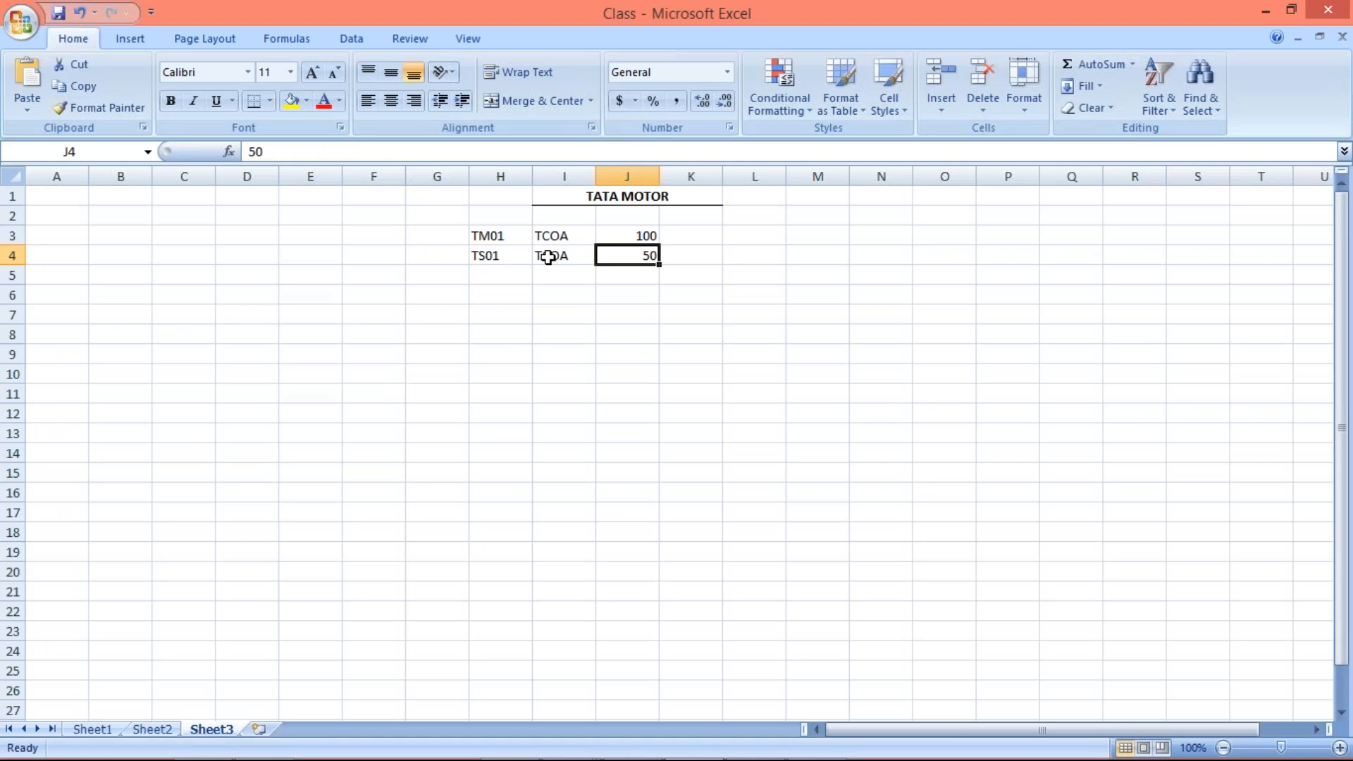
- Change the TS01 account figure in cell J4 to 100
{"action": "left_click", "coordinate": [548, 256]}
{"action": "left_click", "coordinate": [485, 256]}
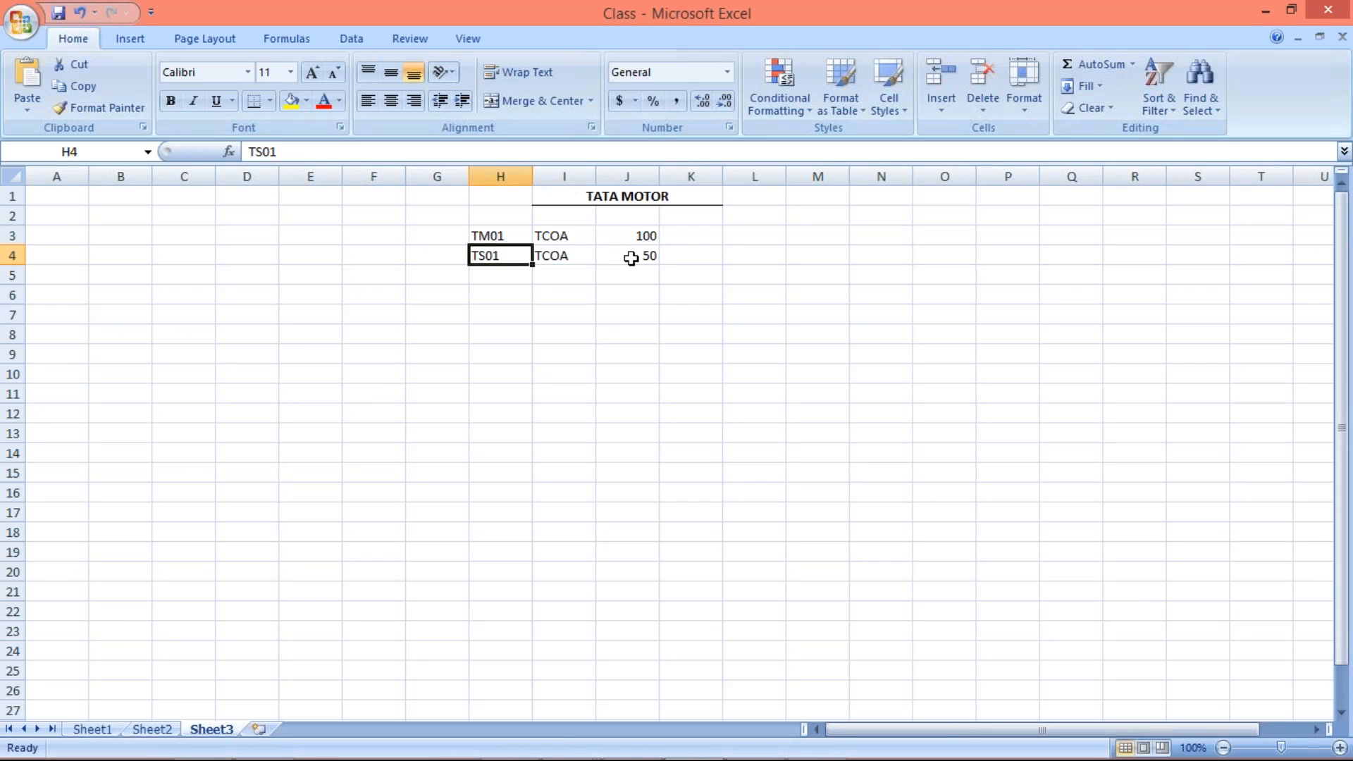
{"action": "left_click", "coordinate": [642, 258]}
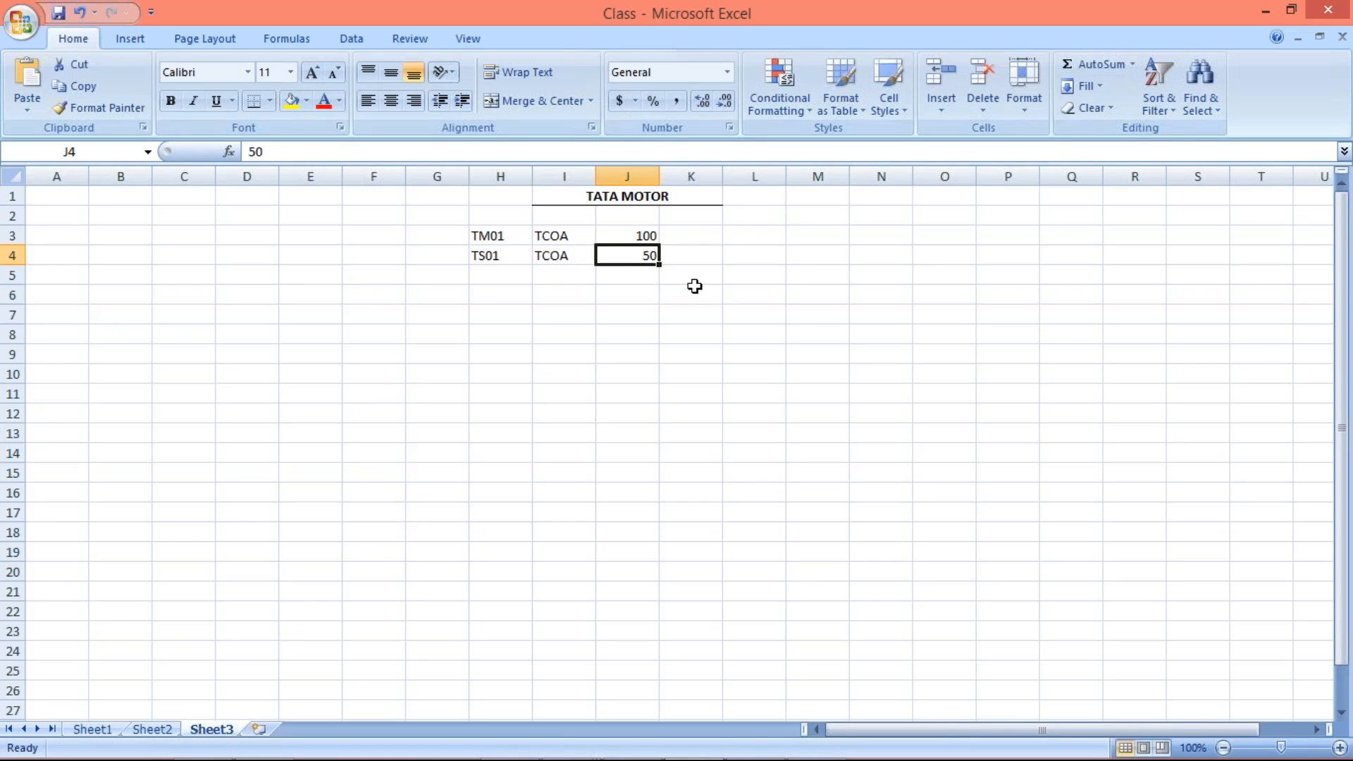
{"action": "type", "text": "100"}
{"action": "key", "text": "Return"}
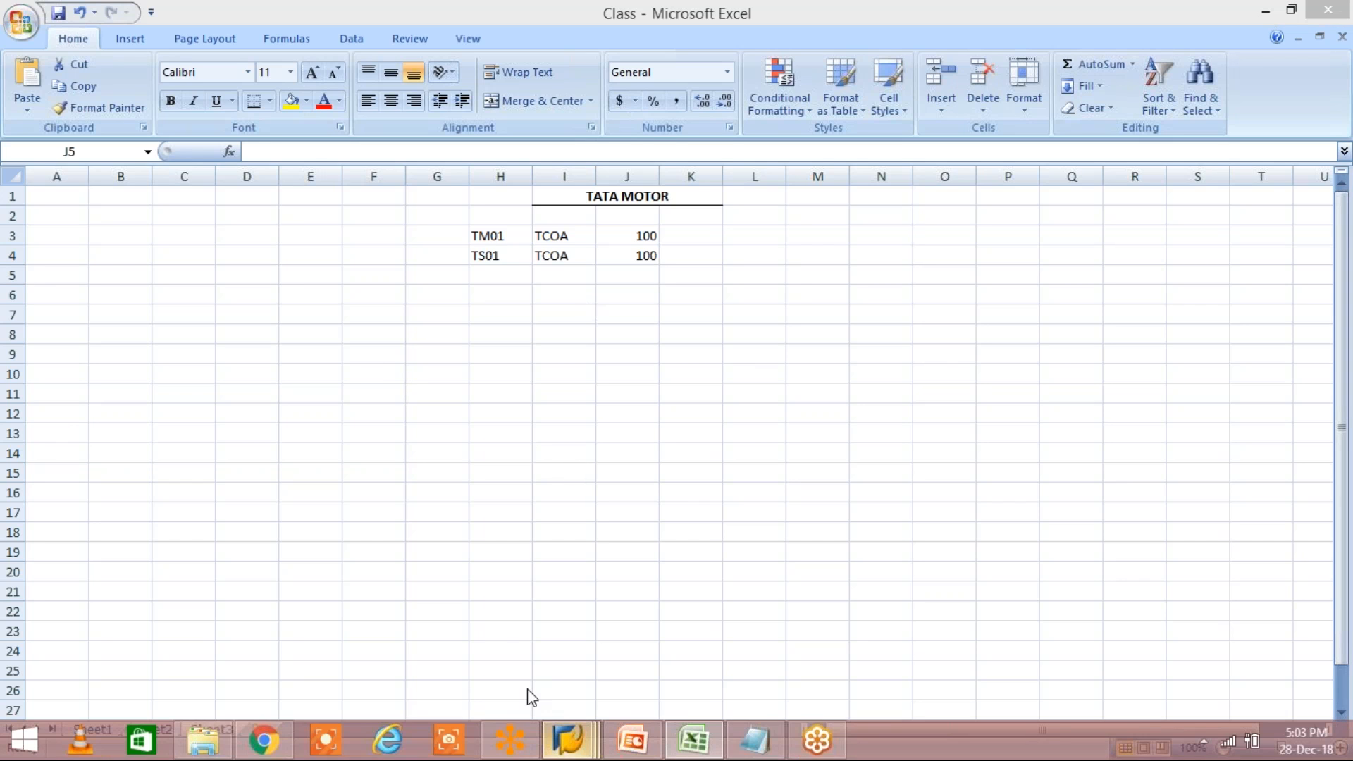
- Switch to SAP and bring up a logon screen for the EH6 system
{"action": "mouse_move", "coordinate": [568, 740]}
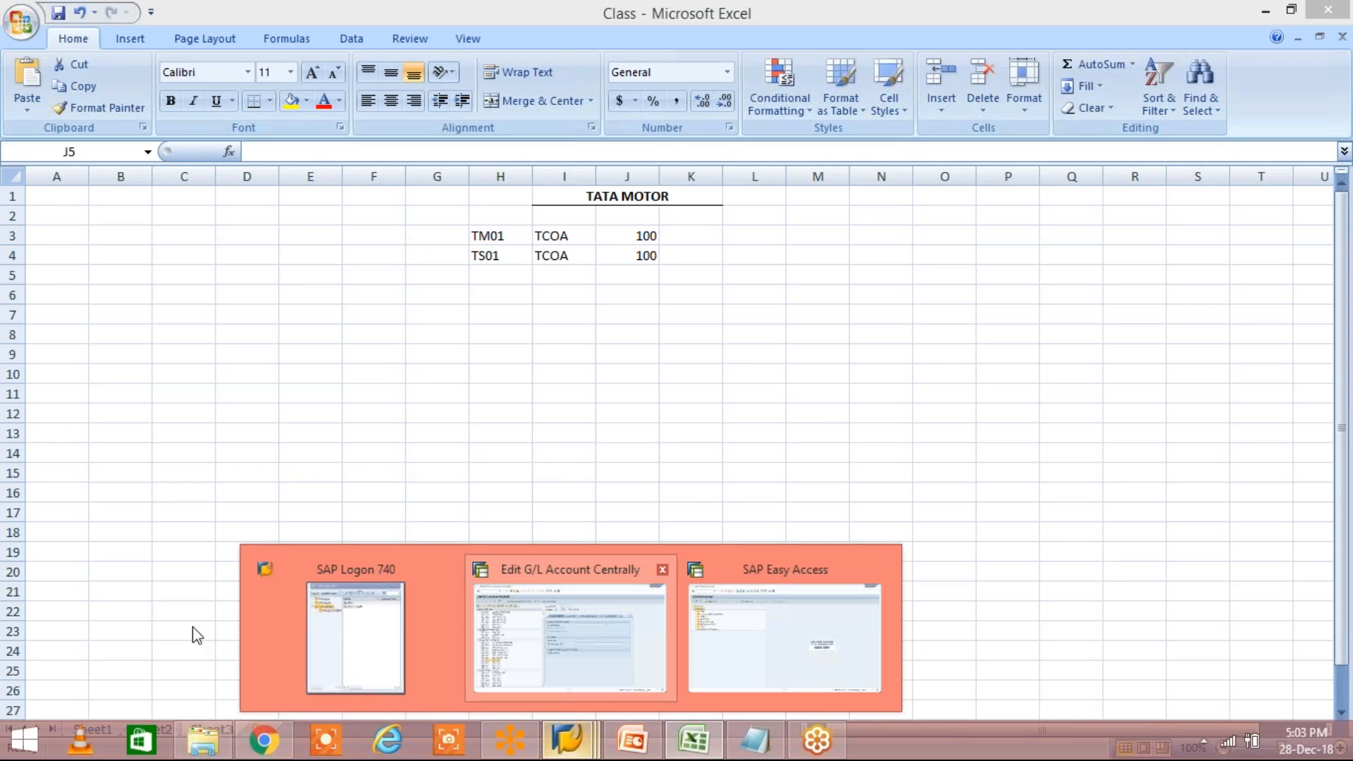
{"action": "left_click", "coordinate": [769, 662]}
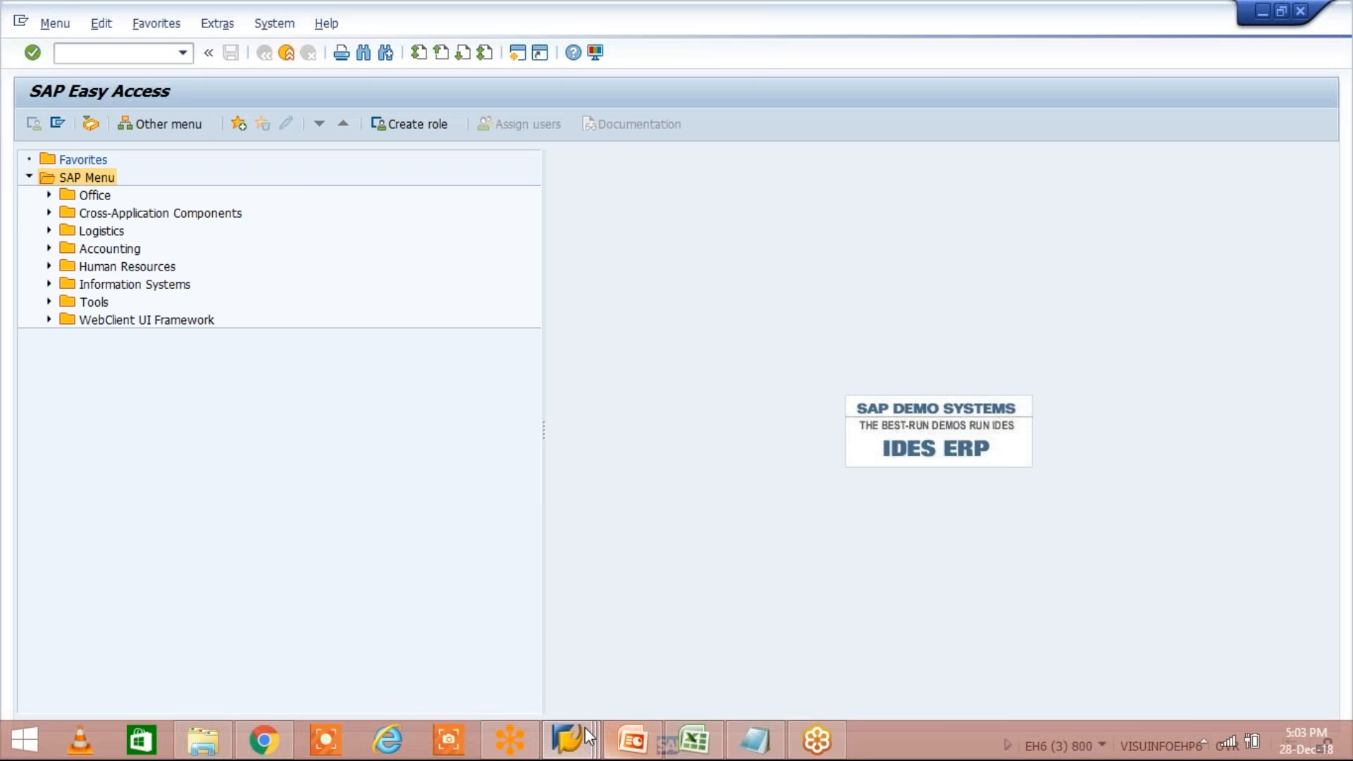
{"action": "left_click", "coordinate": [585, 728]}
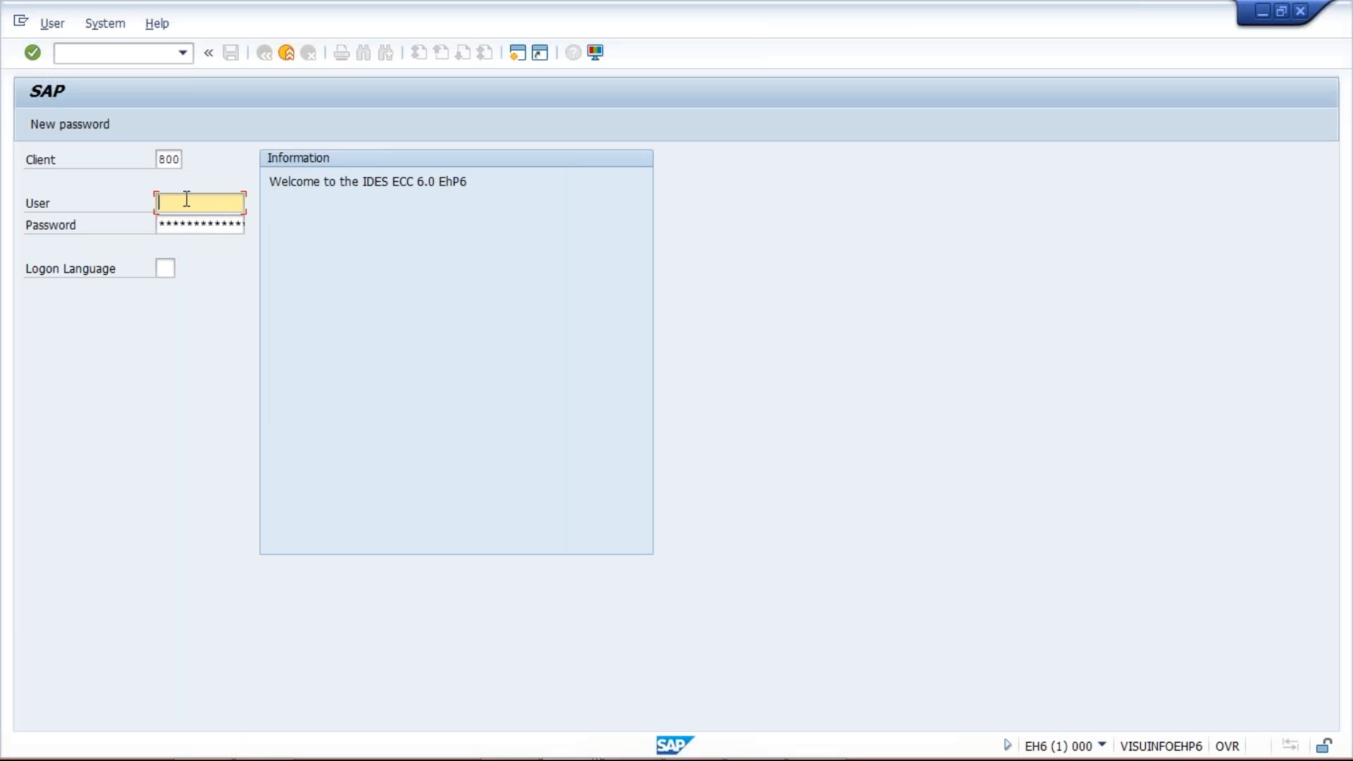
- Log on to SAP client 800 with the user ID and account password, continuing past the multiple-logon dialog
{"action": "left_click", "coordinate": [187, 202]}
{"action": "left_click", "coordinate": [200, 222]}
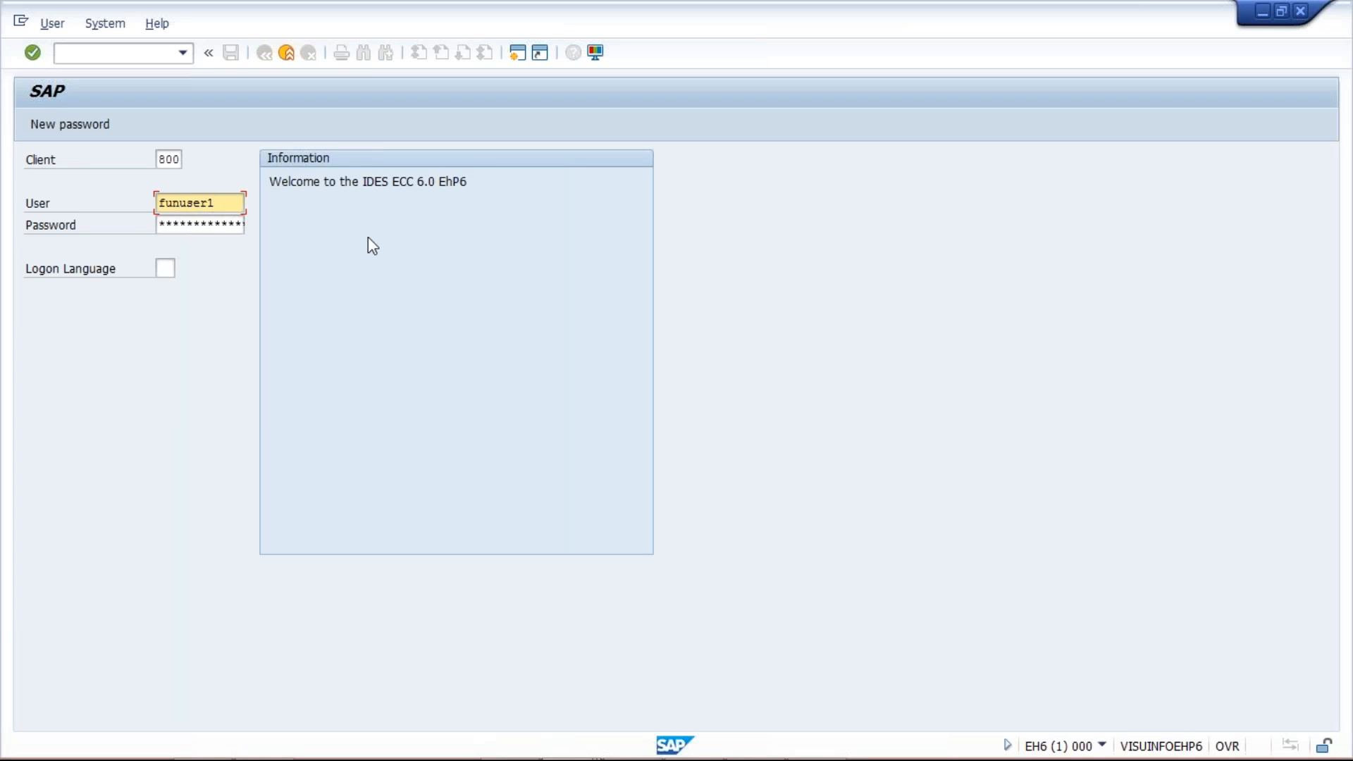
{"action": "key", "text": "Tab"}
{"action": "type", "text": "********"}
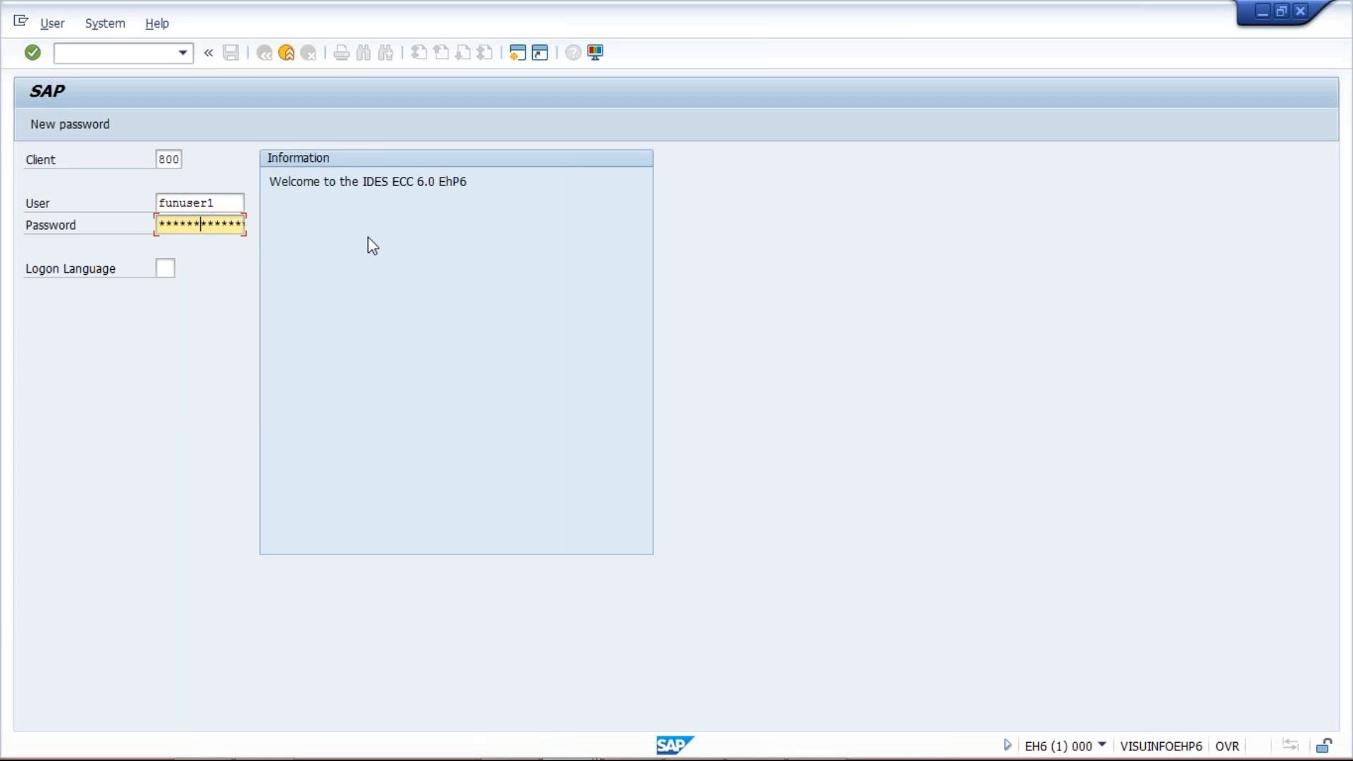
{"action": "key", "text": "Return"}
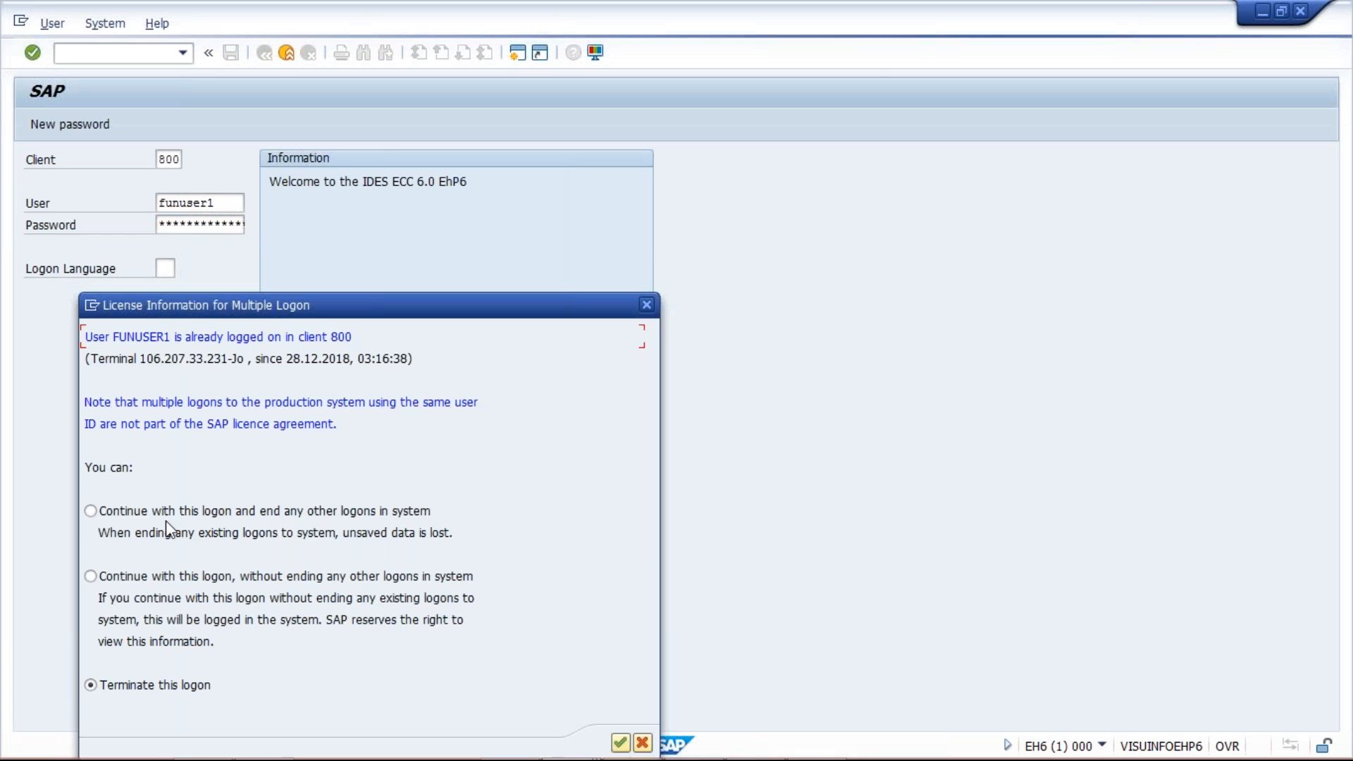
{"action": "key", "text": "Return"}
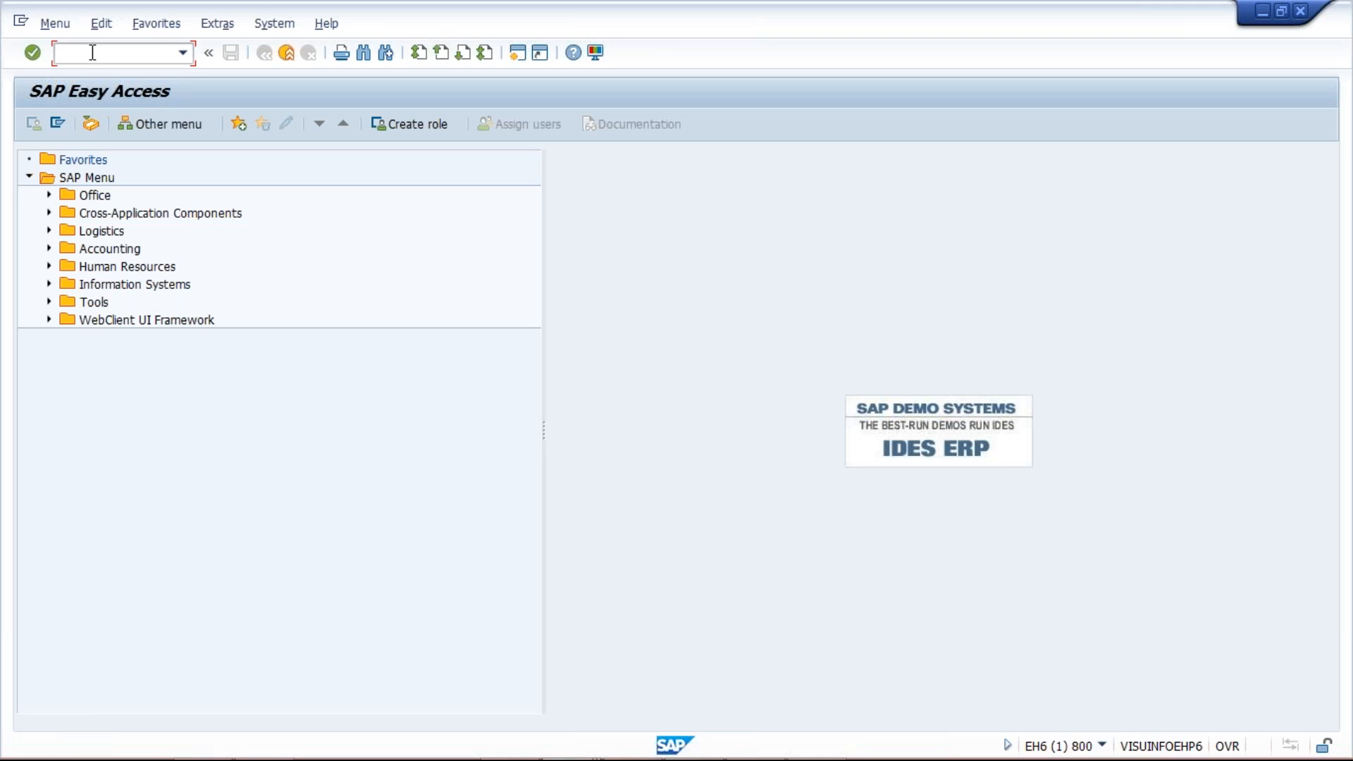
- Open the global data of company code TM02 in transaction OBY6 and review its chart of accounts and fiscal year, field status and posting period variants
{"action": "type", "text": "OBY6"}
{"action": "key", "text": "Return"}
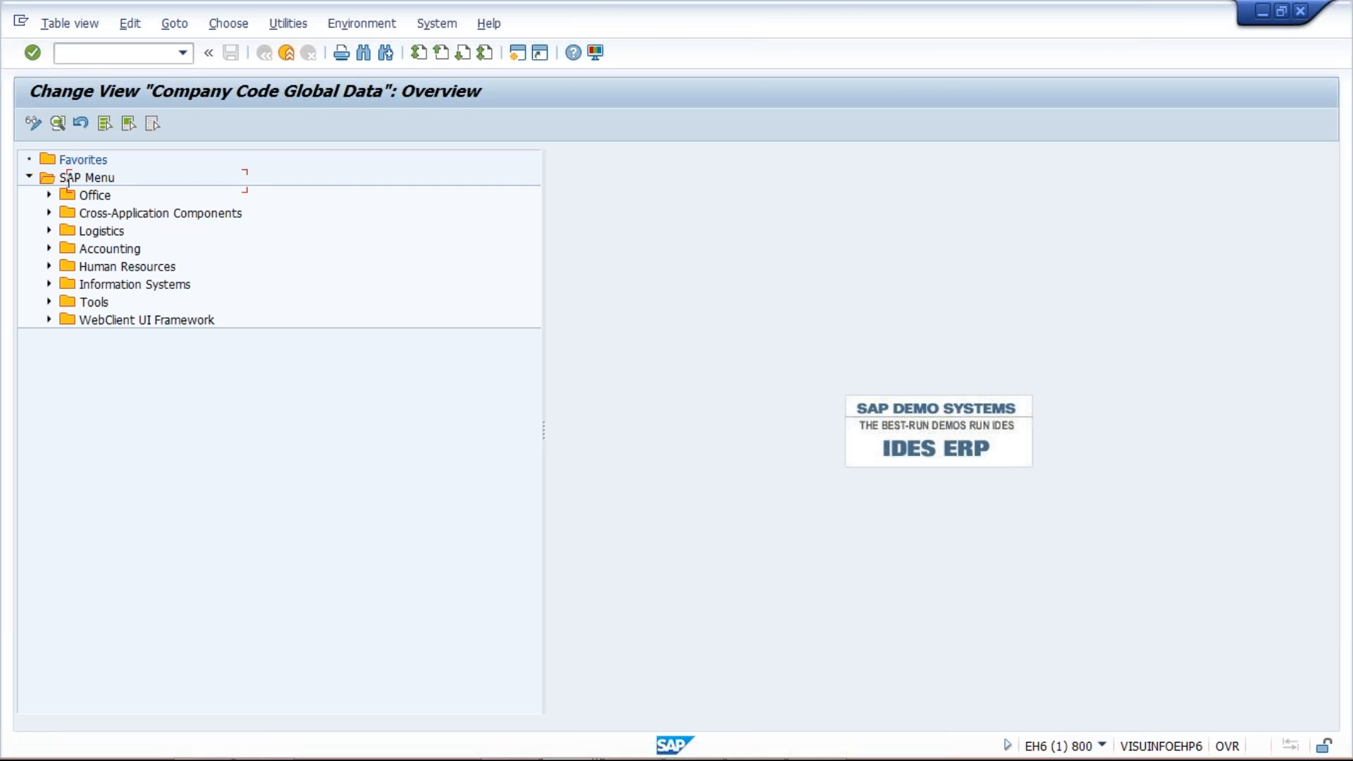
{"action": "left_click", "coordinate": [311, 703]}
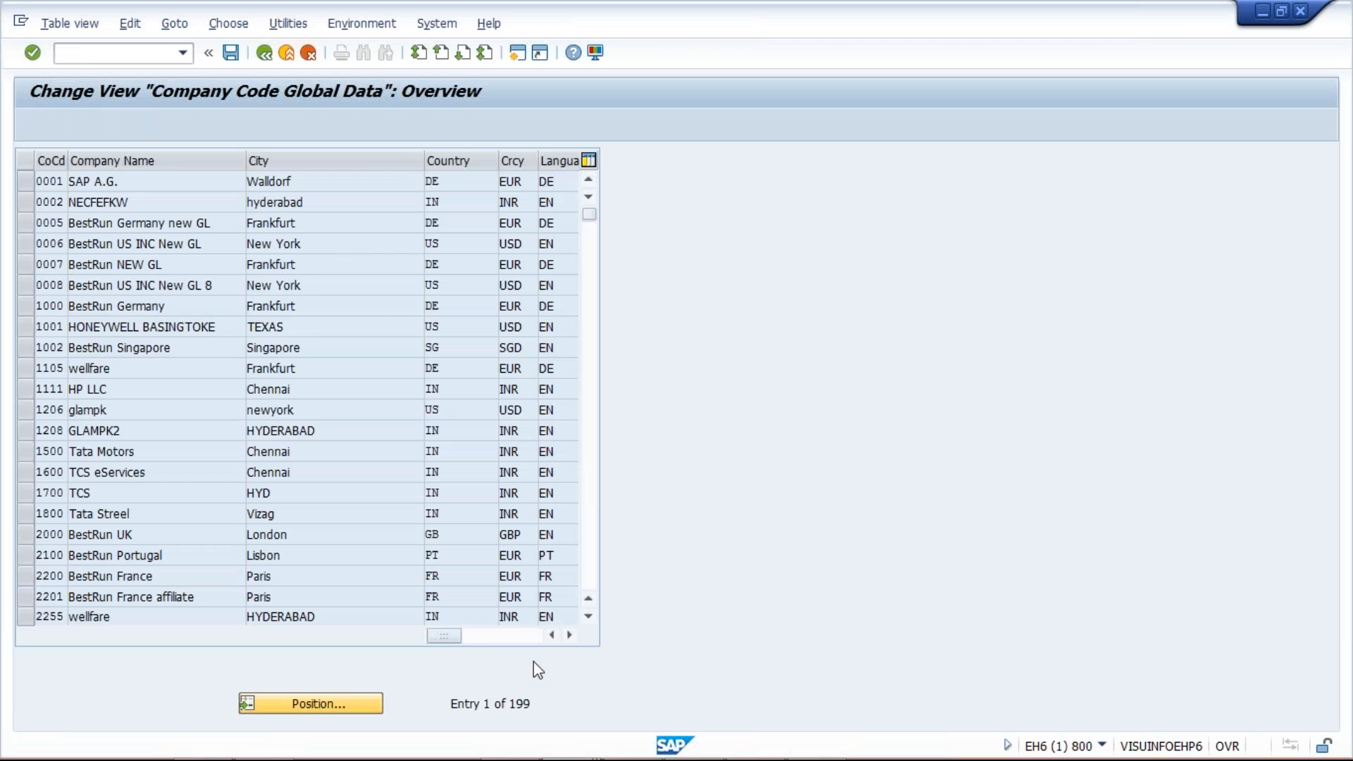
{"action": "type", "text": "T"}
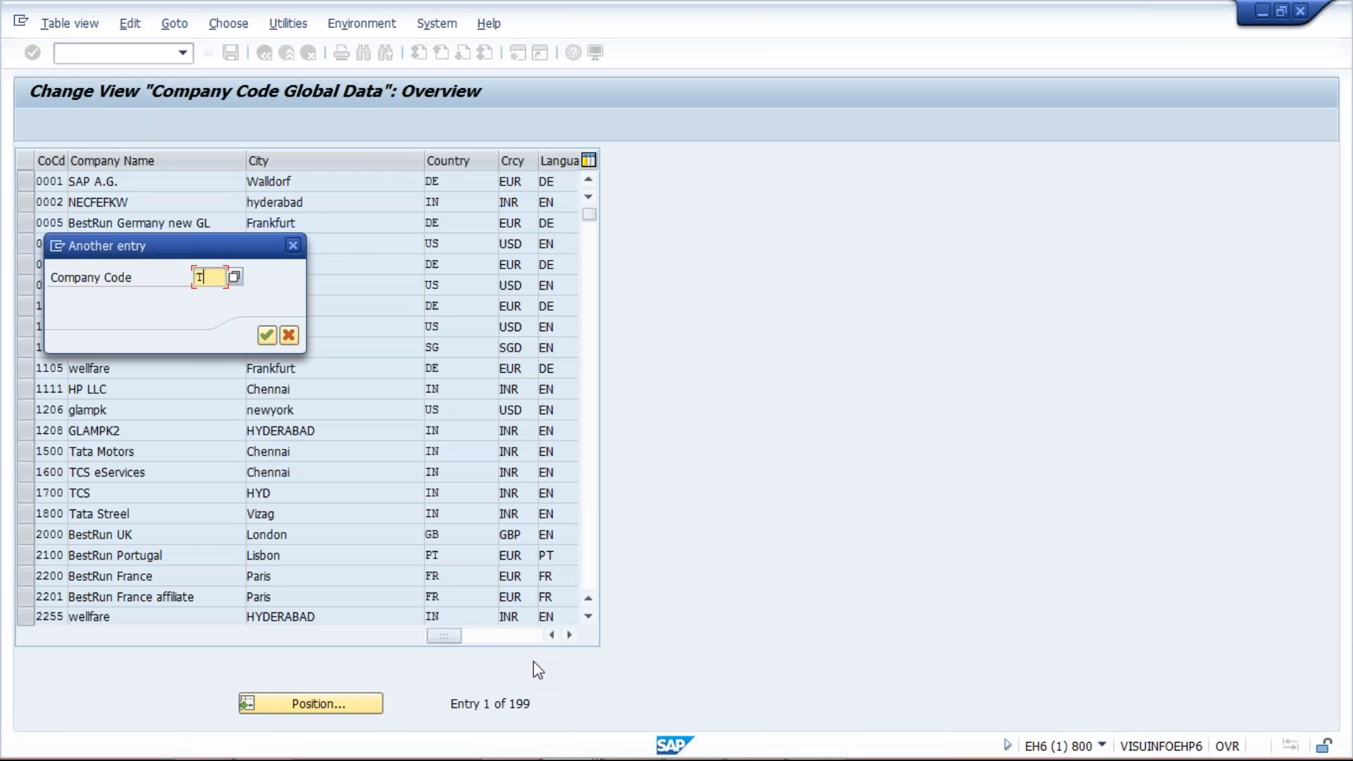
{"action": "type", "text": "M02"}
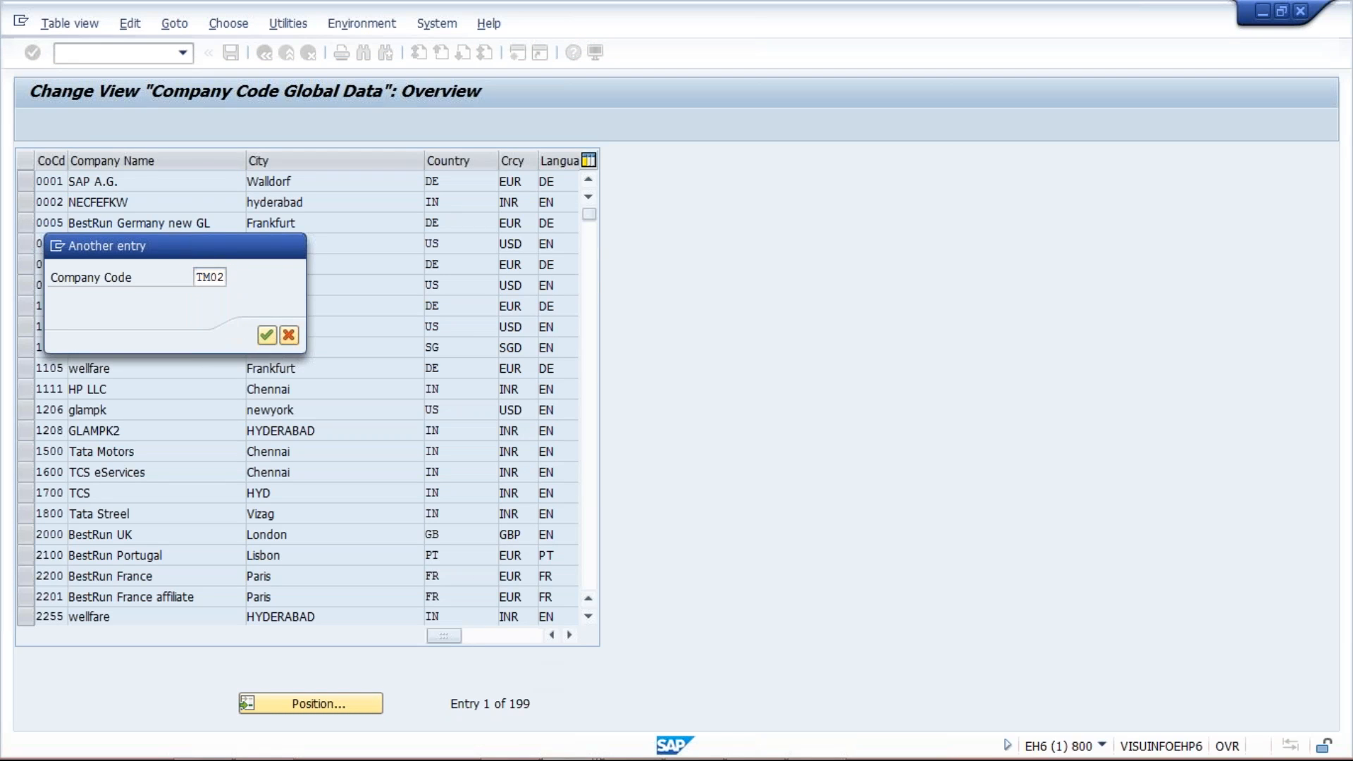
{"action": "key", "text": "Return"}
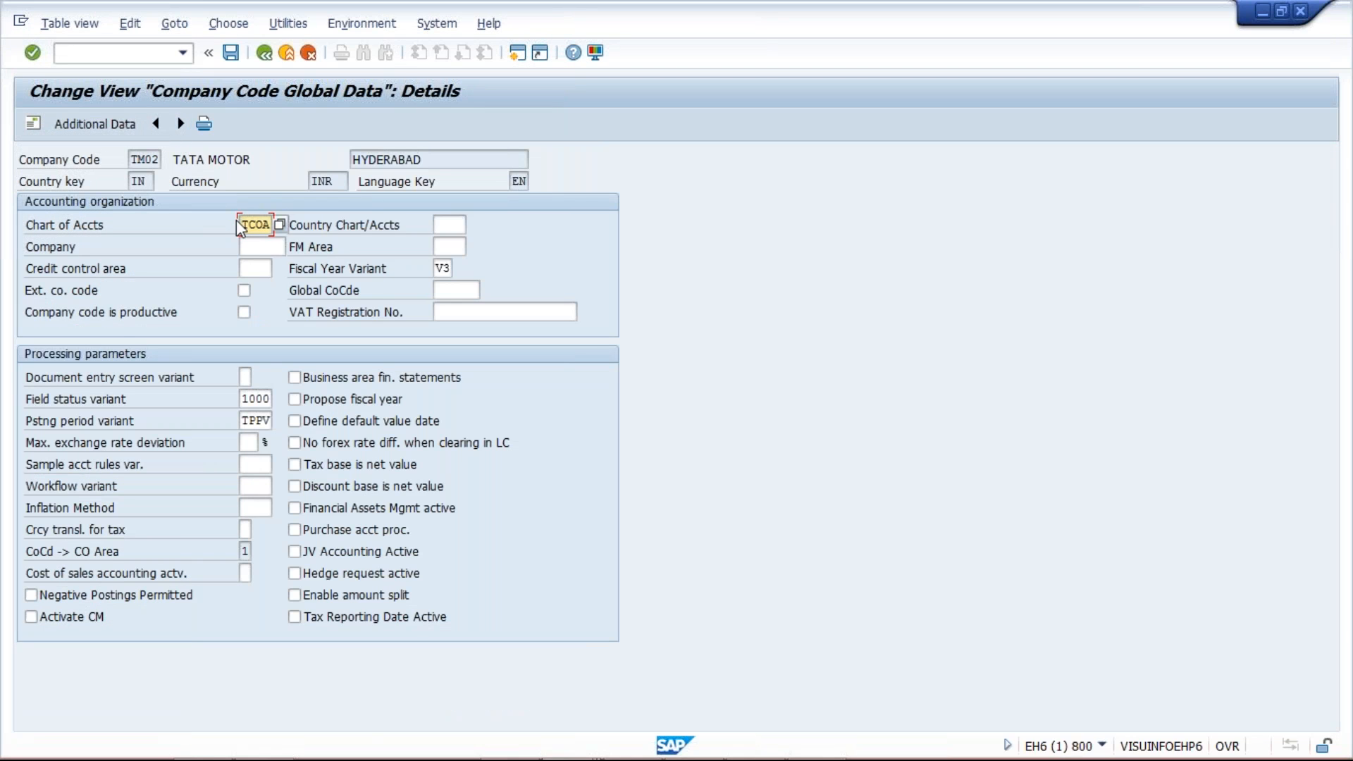
{"action": "left_click_drag", "start_coordinate": [244, 224], "coordinate": [294, 218]}
{"action": "left_click_drag", "start_coordinate": [438, 268], "coordinate": [475, 268]}
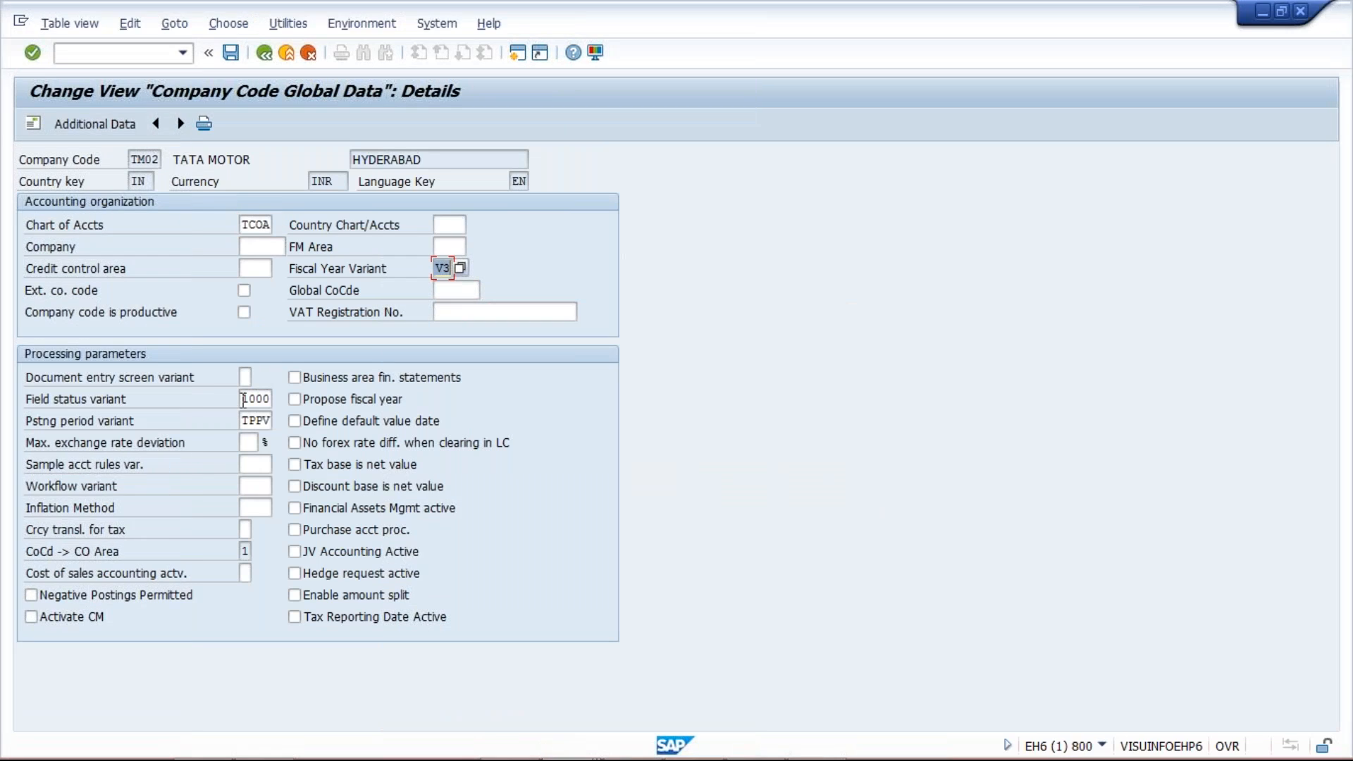
{"action": "left_click_drag", "start_coordinate": [241, 399], "coordinate": [289, 421]}
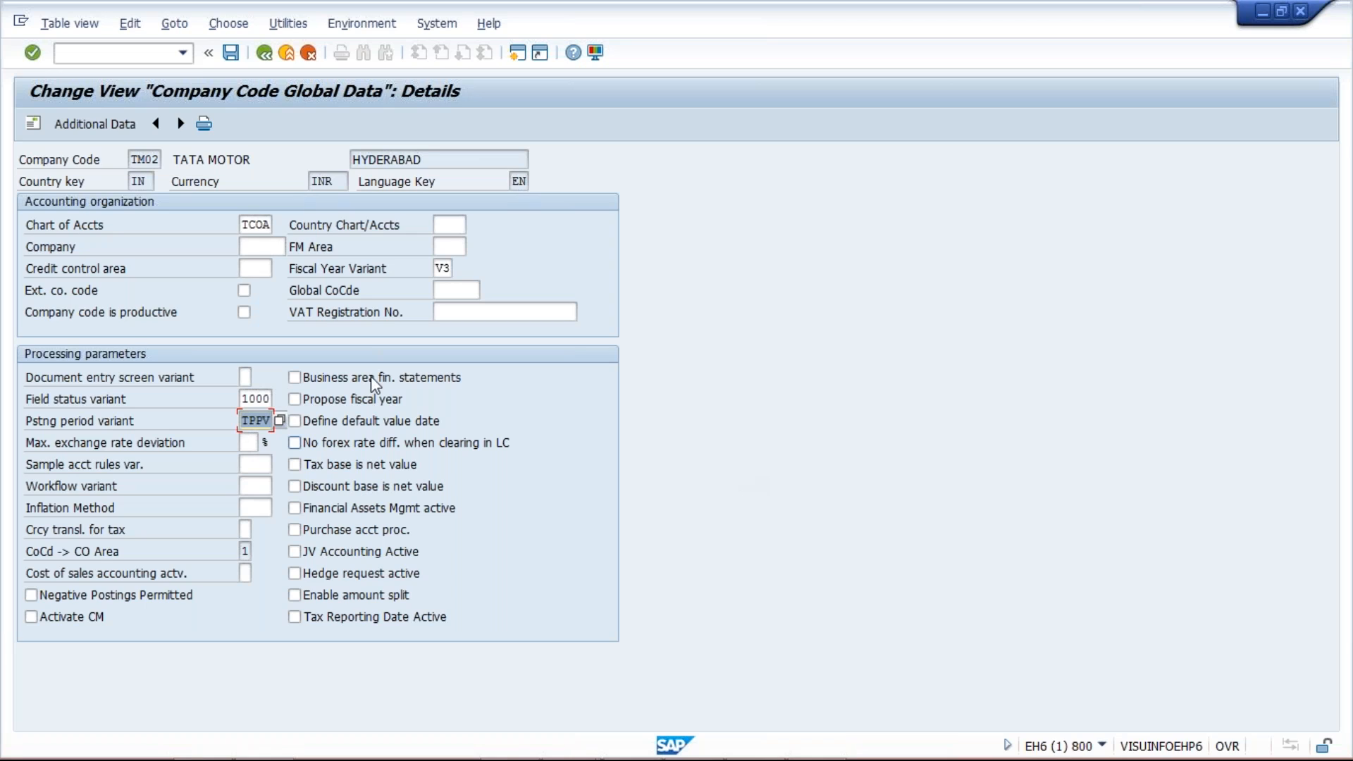
{"action": "left_click_drag", "start_coordinate": [271, 158], "coordinate": [67, 138]}
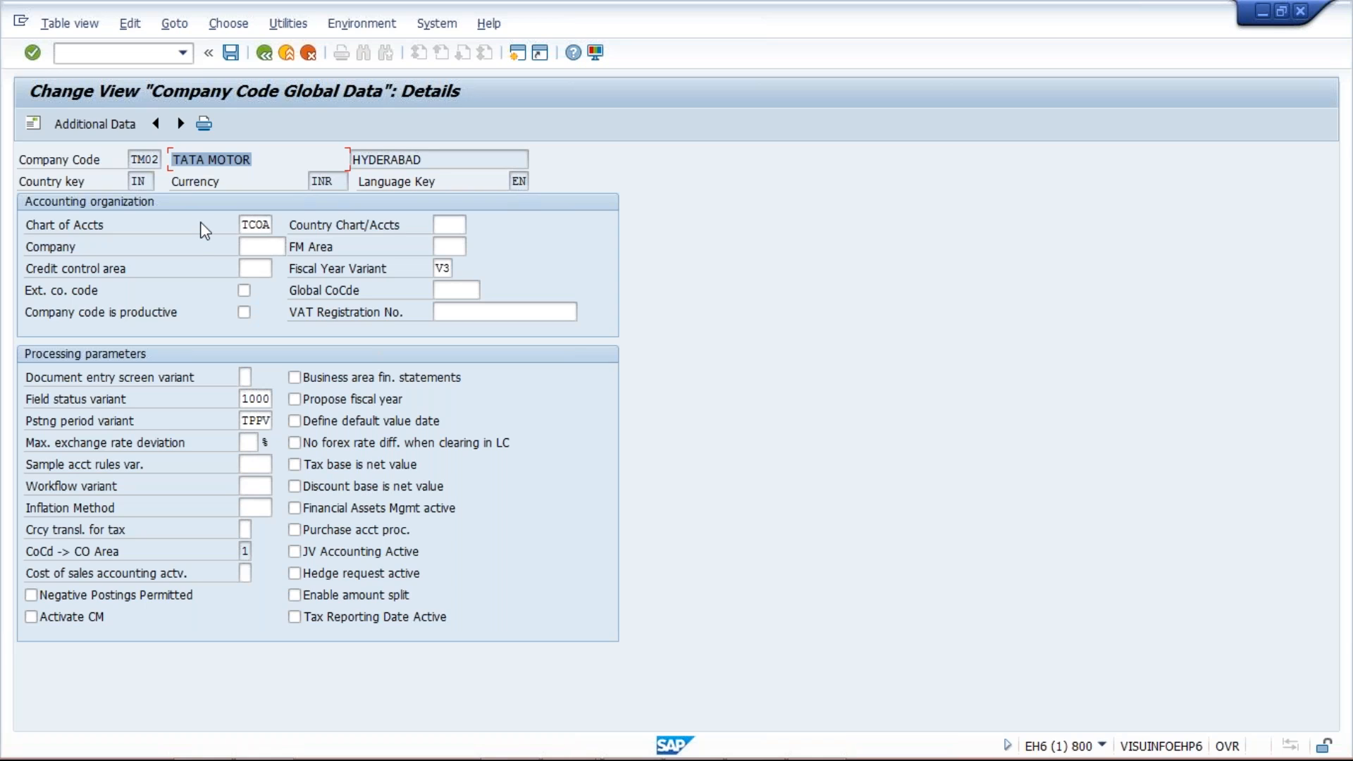
- Open a second session with transaction FS00 and set the G/L account list to company code TM02
{"action": "left_click", "coordinate": [518, 52]}
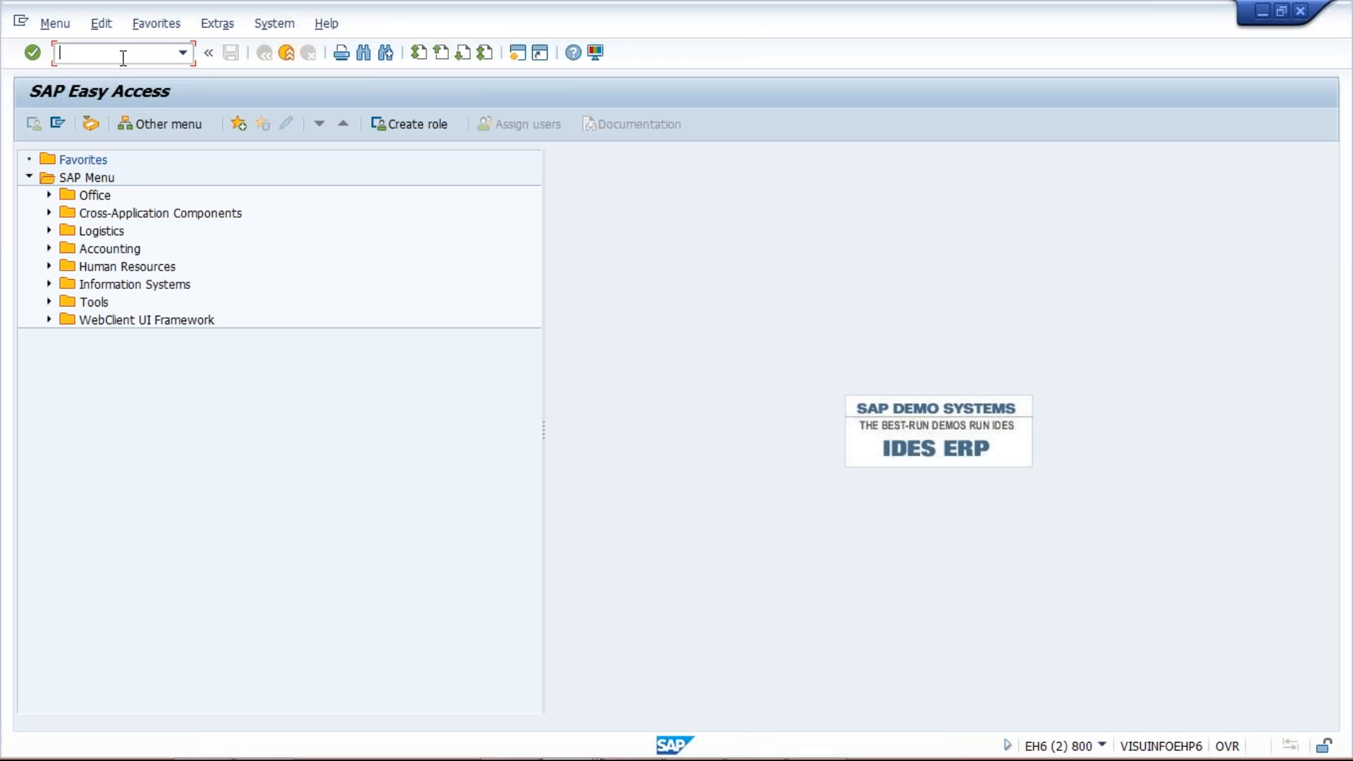
{"action": "type", "text": "FS00"}
{"action": "key", "text": "Return"}
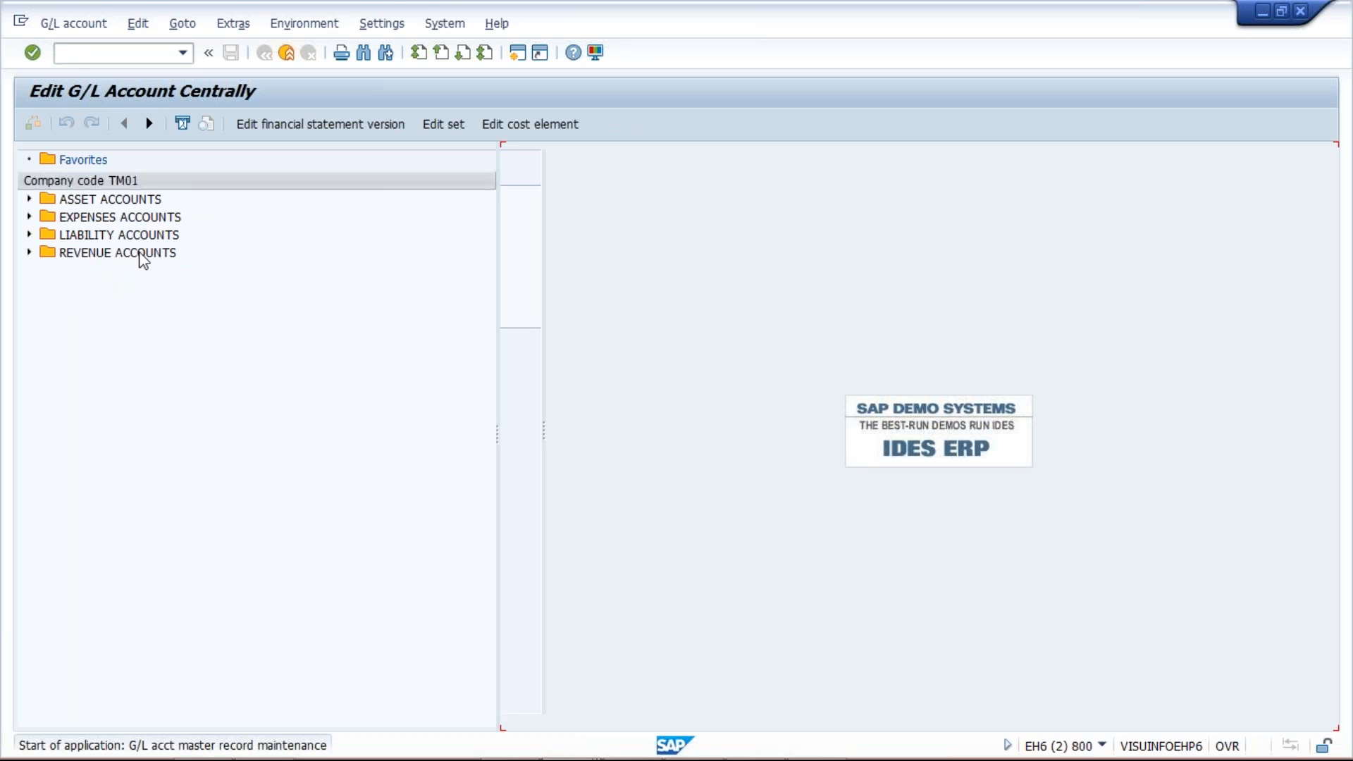
{"action": "left_click", "coordinate": [233, 156]}
{"action": "type", "text": "02"}
{"action": "key", "text": "Return"}
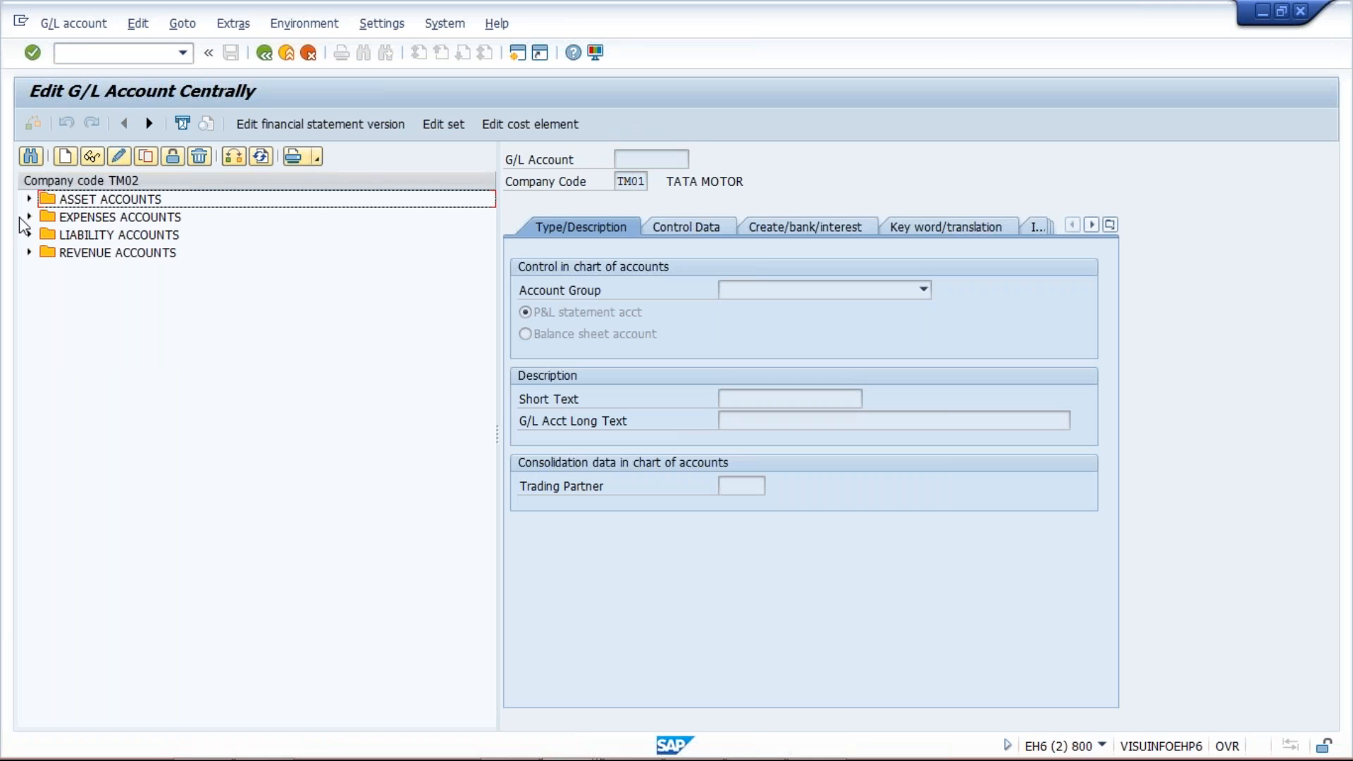
- Expand the asset, expenses, liability and revenue account groups of TM02 and examine the TEST GL accounts
{"action": "left_click", "coordinate": [29, 217]}
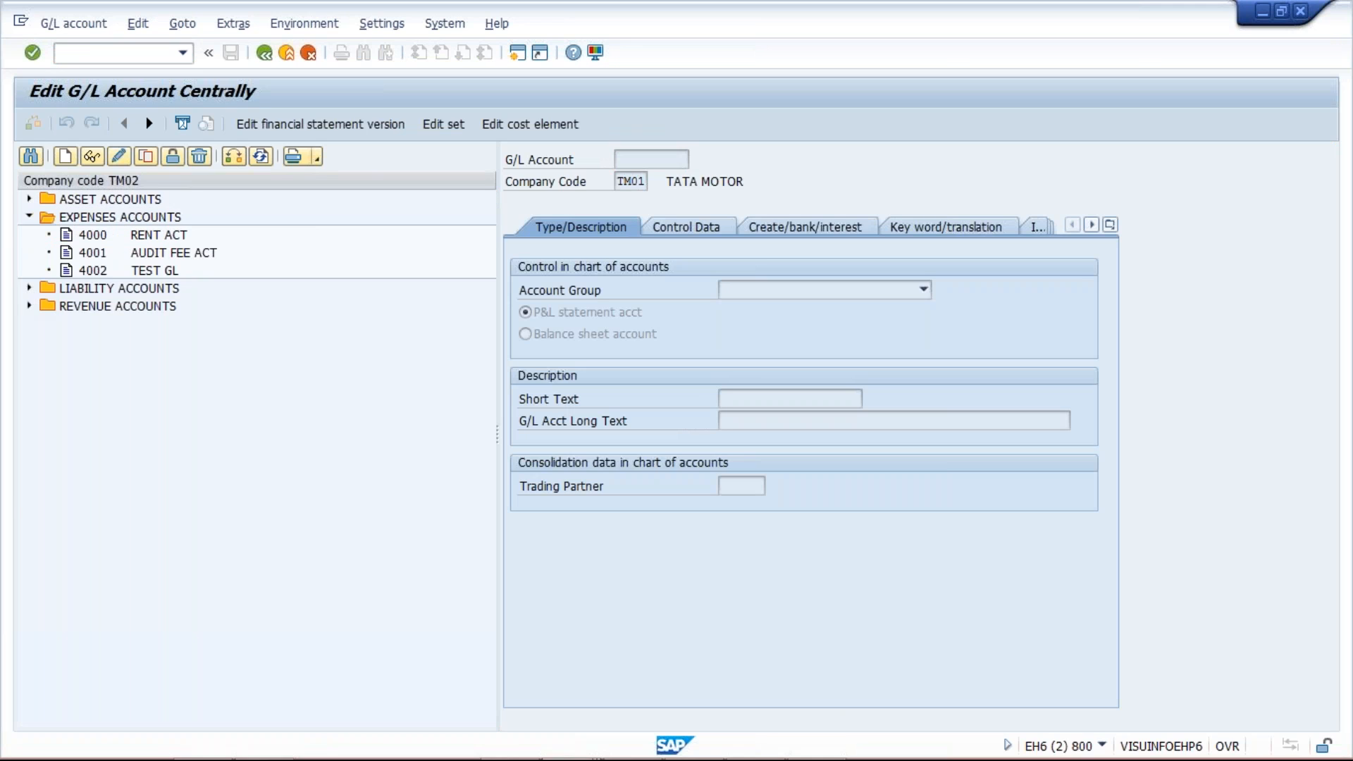
{"action": "left_click", "coordinate": [29, 288]}
{"action": "left_click", "coordinate": [29, 501]}
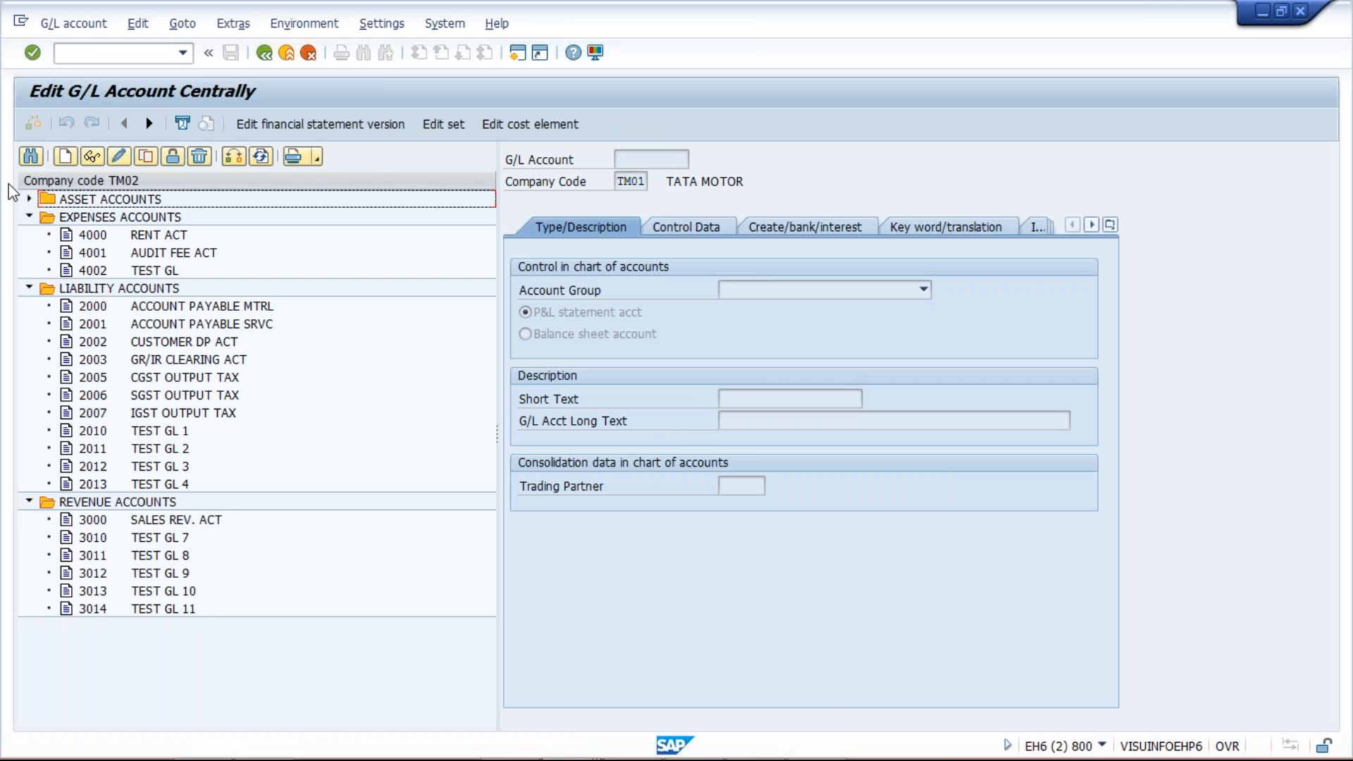
{"action": "left_click", "coordinate": [29, 200]}
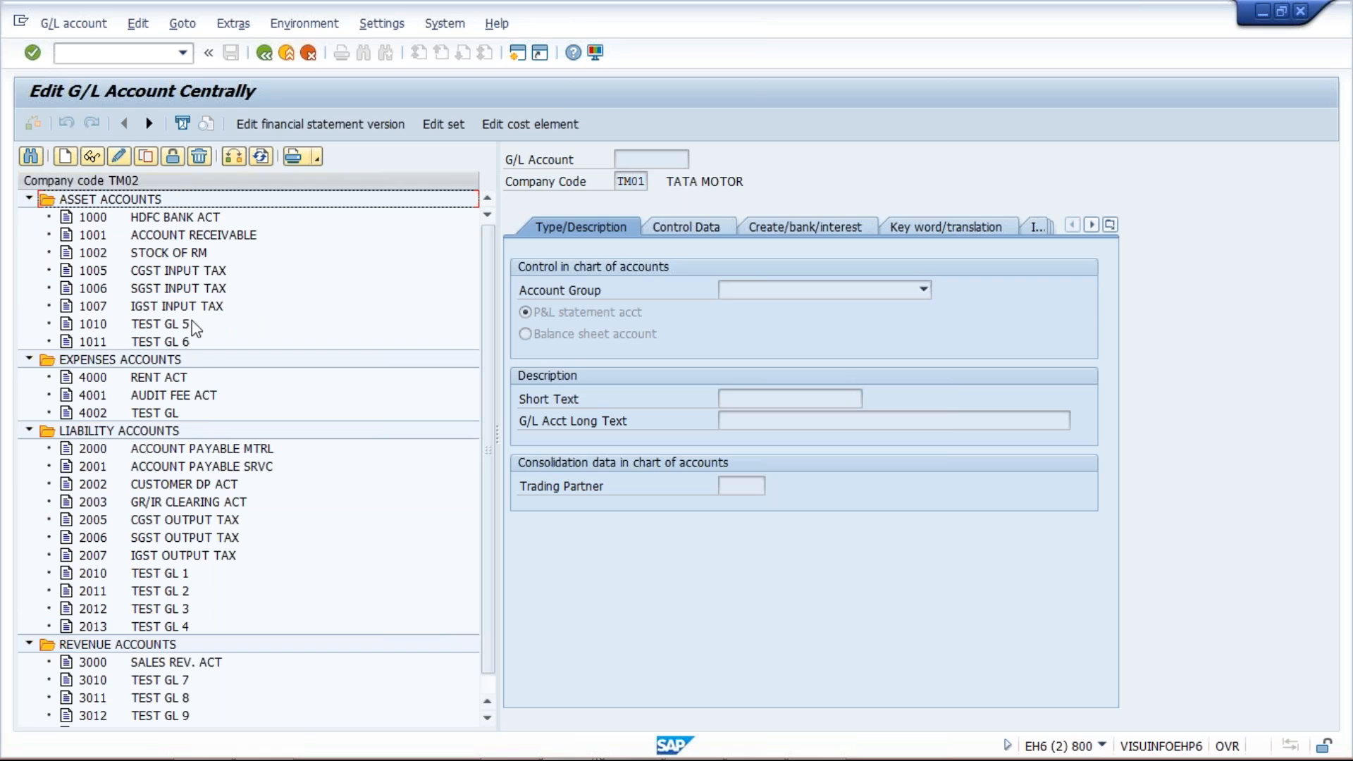
{"action": "left_click", "coordinate": [169, 608]}
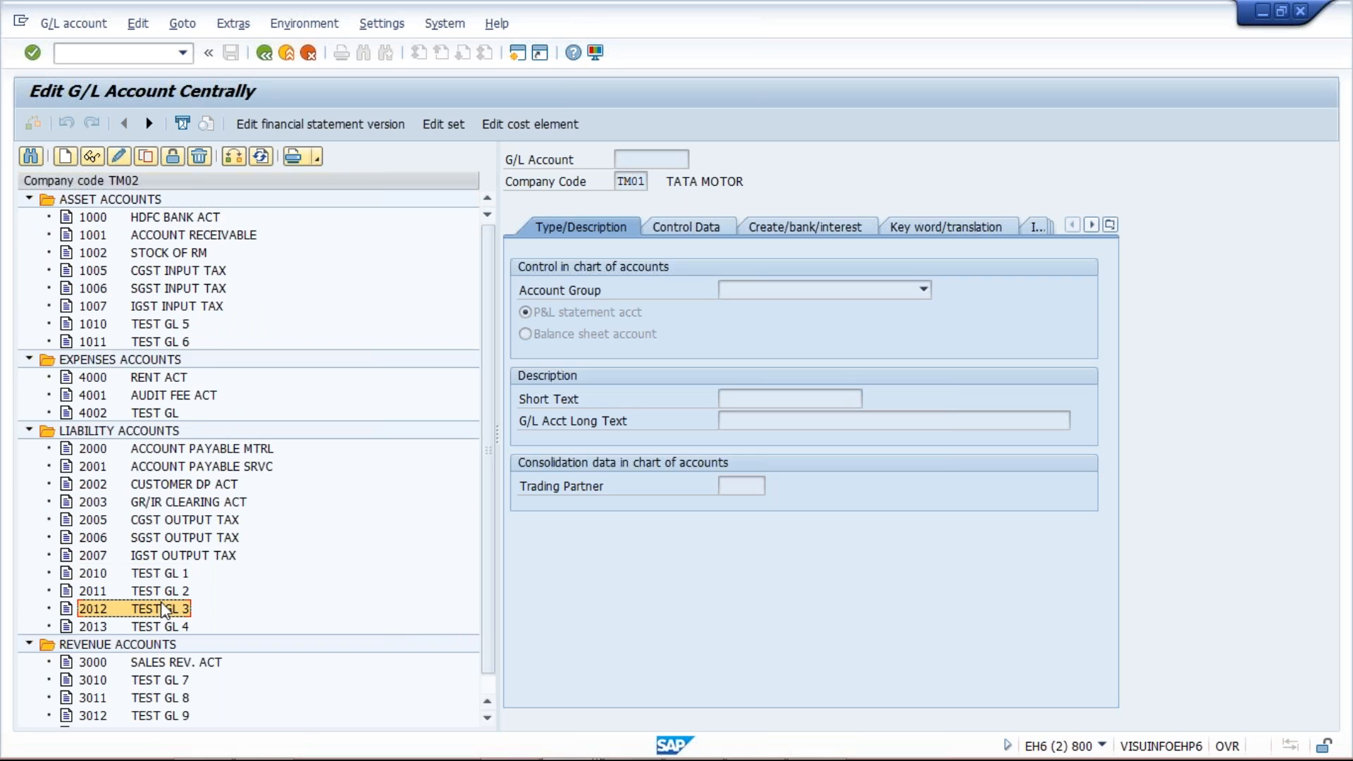
{"action": "left_click", "coordinate": [164, 679]}
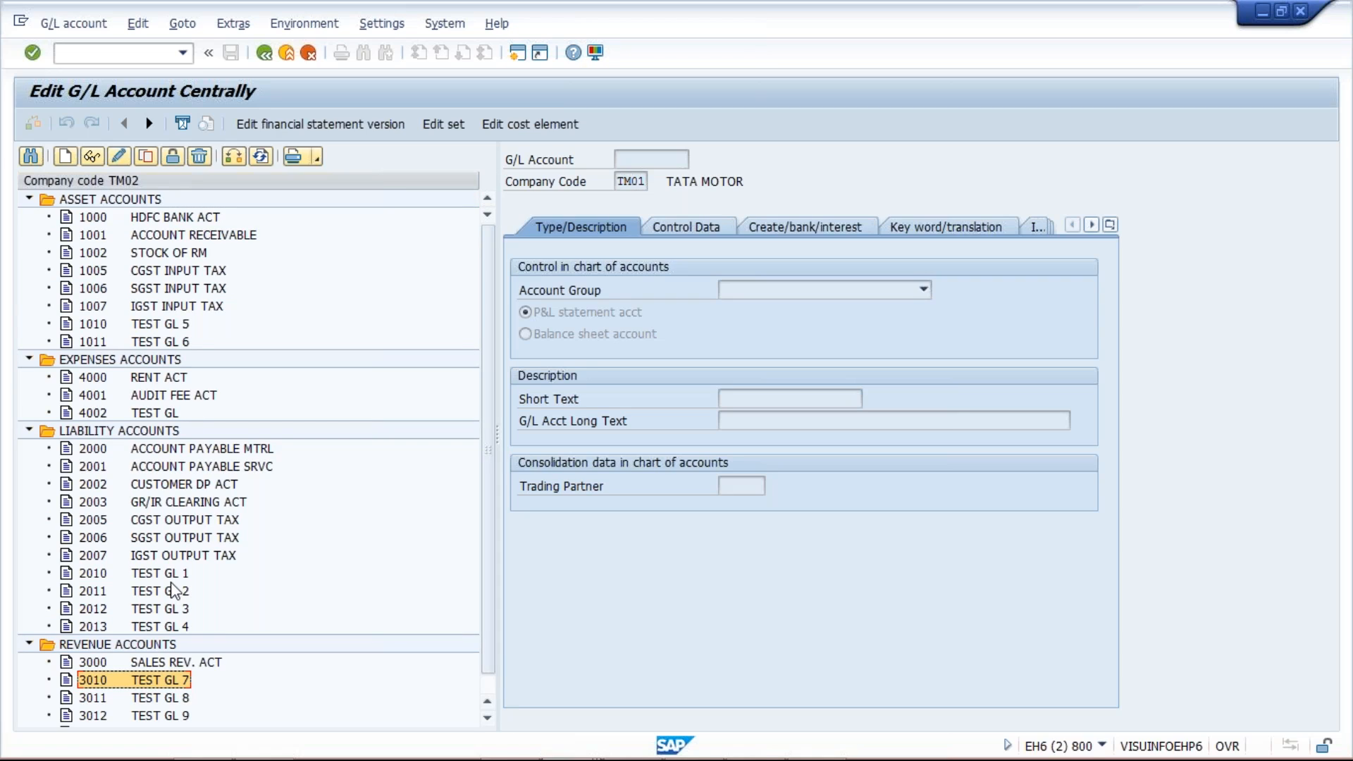
{"action": "left_click", "coordinate": [139, 574]}
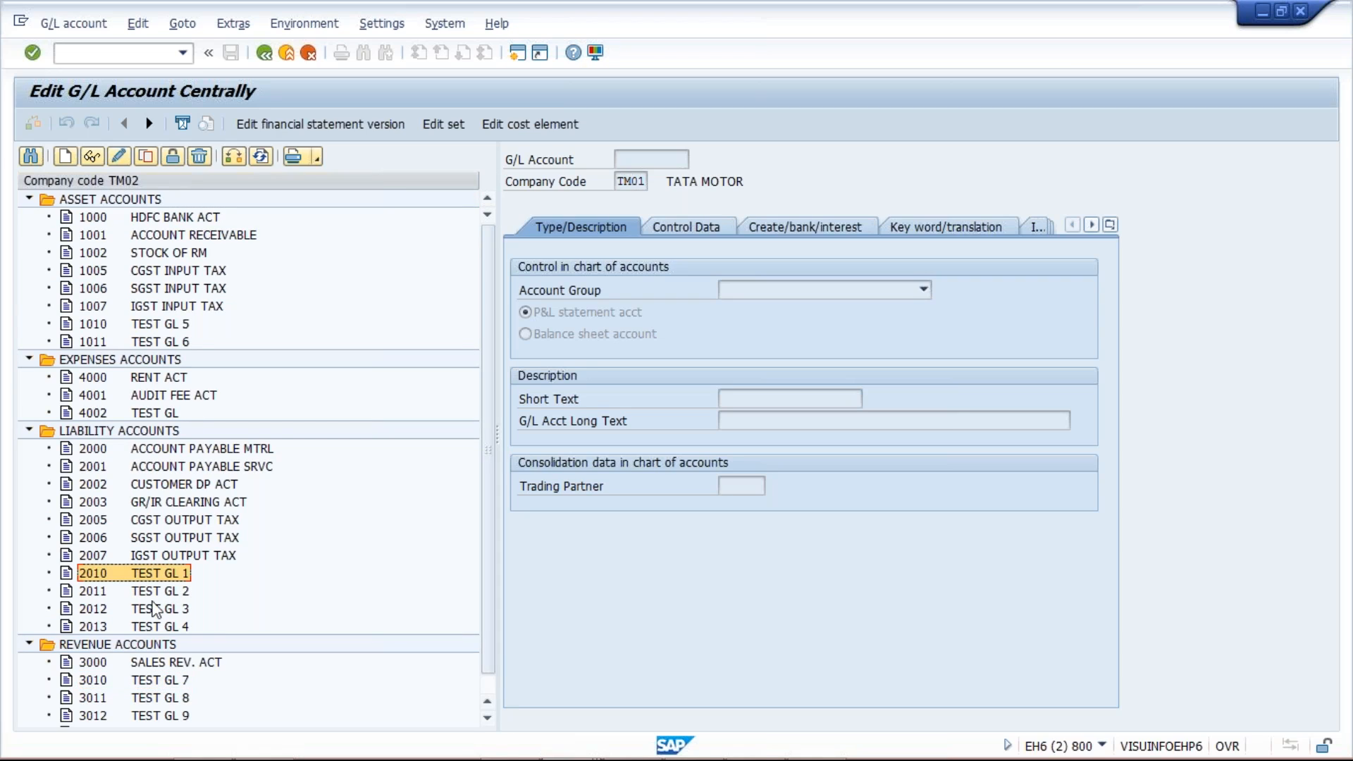
{"action": "left_click", "coordinate": [158, 610]}
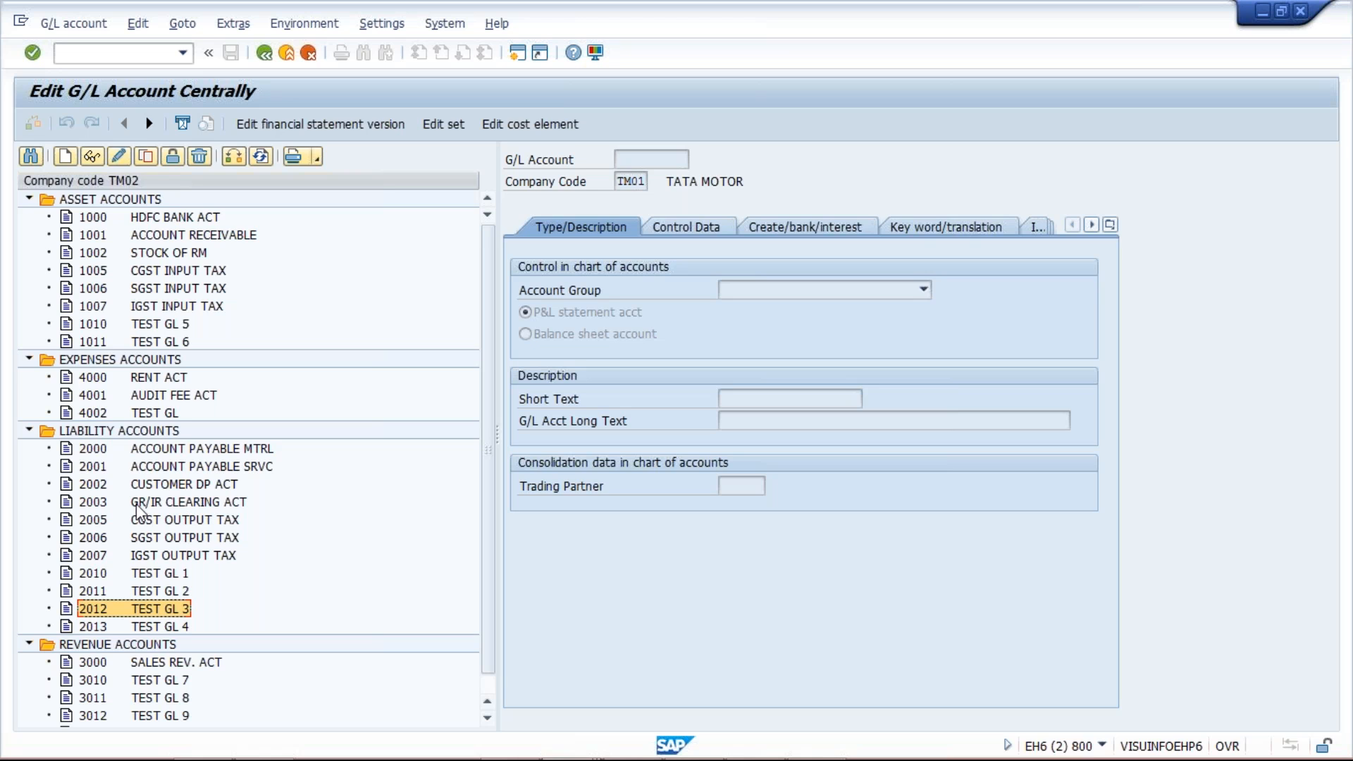
- Return to the TM02 global data session and recheck the company code and its assigned chart of accounts
{"action": "key", "text": "alt+Tab"}
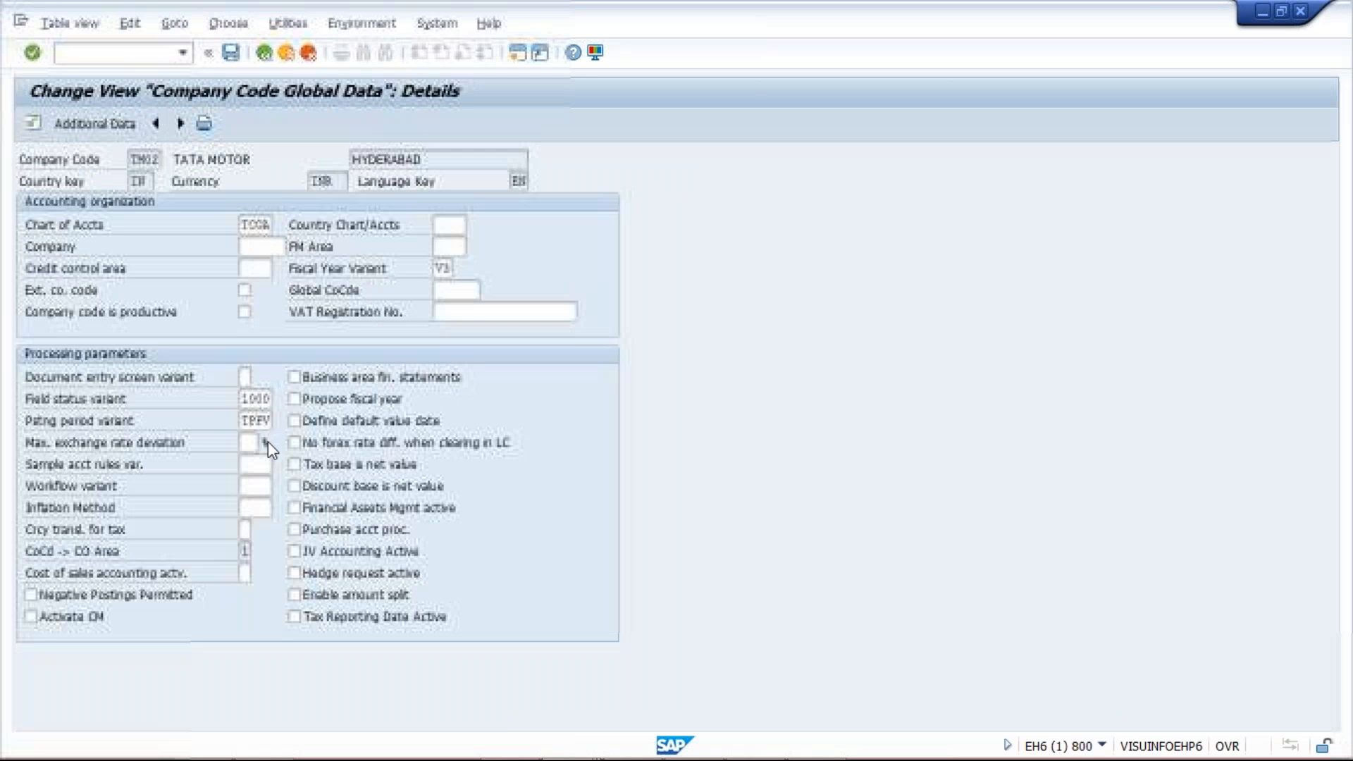
{"action": "left_click", "coordinate": [252, 225]}
{"action": "double_click", "coordinate": [253, 225]}
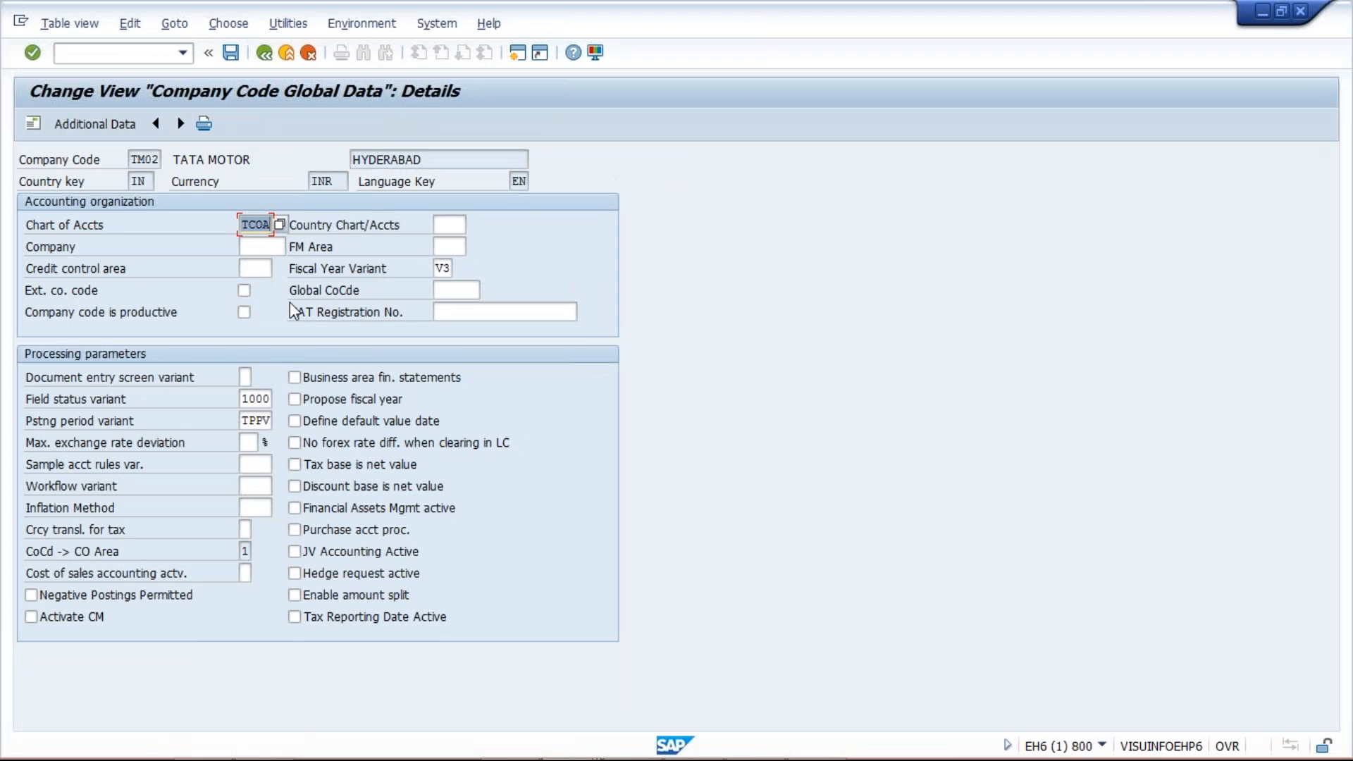
{"action": "left_click_drag", "start_coordinate": [131, 159], "coordinate": [159, 159]}
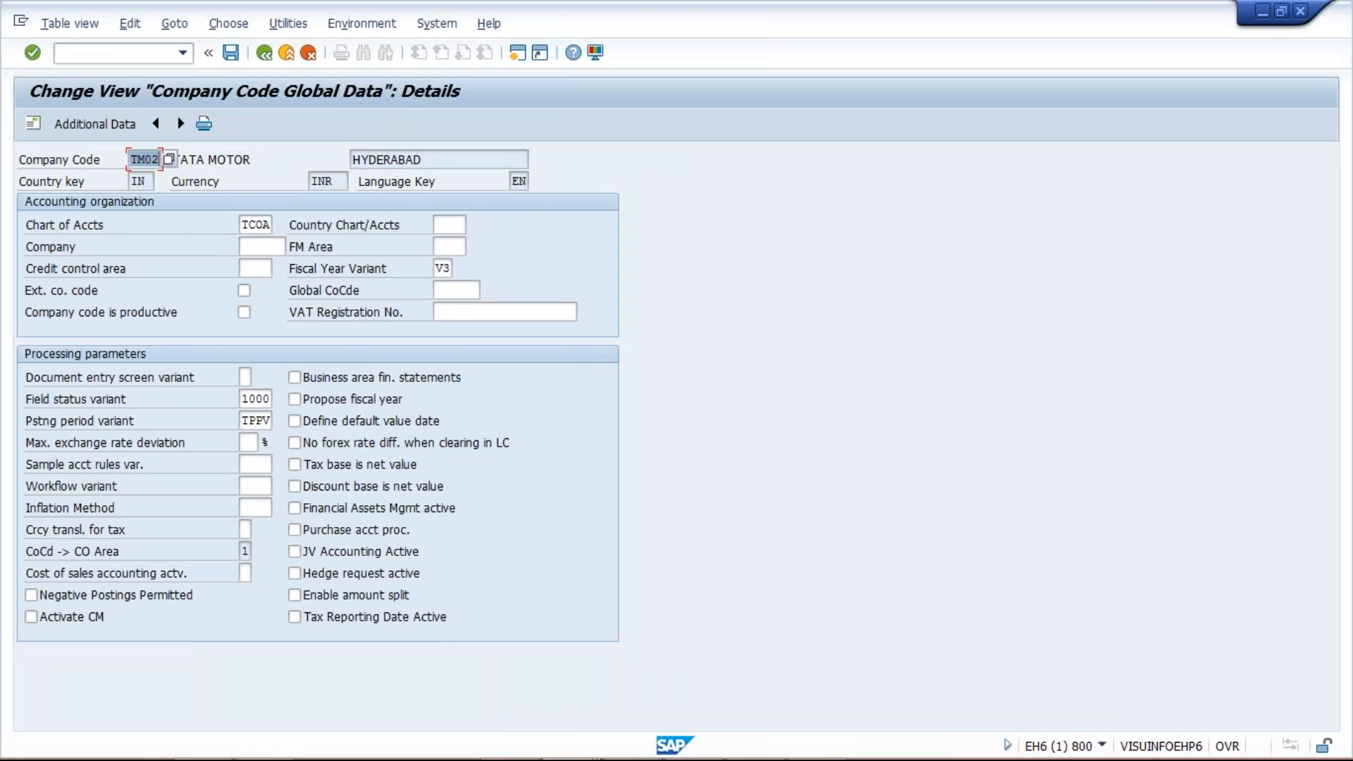
{"action": "left_click", "coordinate": [262, 160]}
{"action": "double_click", "coordinate": [248, 226]}
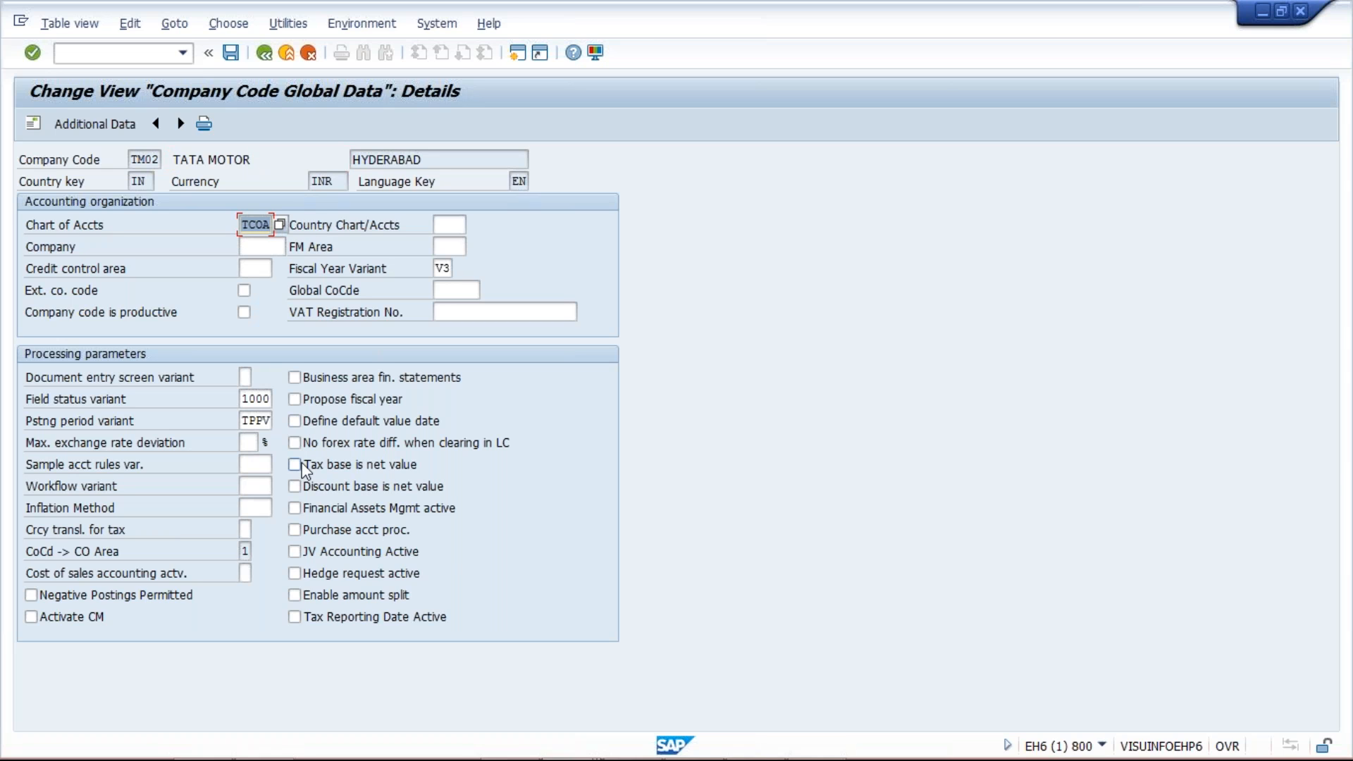
- Start a new company code entry with code TS02 and company name TATA STEEL
{"action": "key", "text": "alt+Tab"}
{"action": "left_click", "coordinate": [76, 52]}
{"action": "type", "text": "/N"}
{"action": "type", "text": "OB52"}
{"action": "key", "text": "Return"}
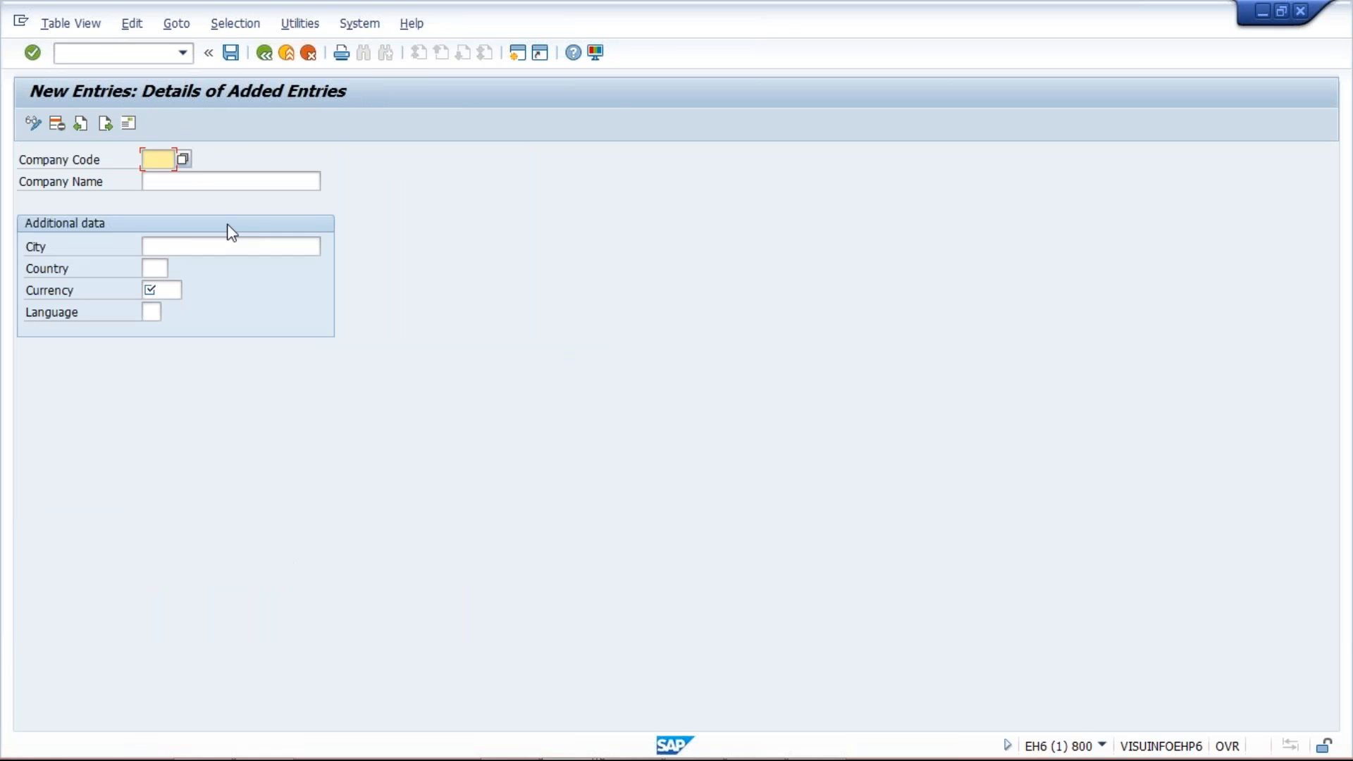
{"action": "type", "text": "TS02"}
{"action": "key", "text": "Tab"}
{"action": "type", "text": "T"}
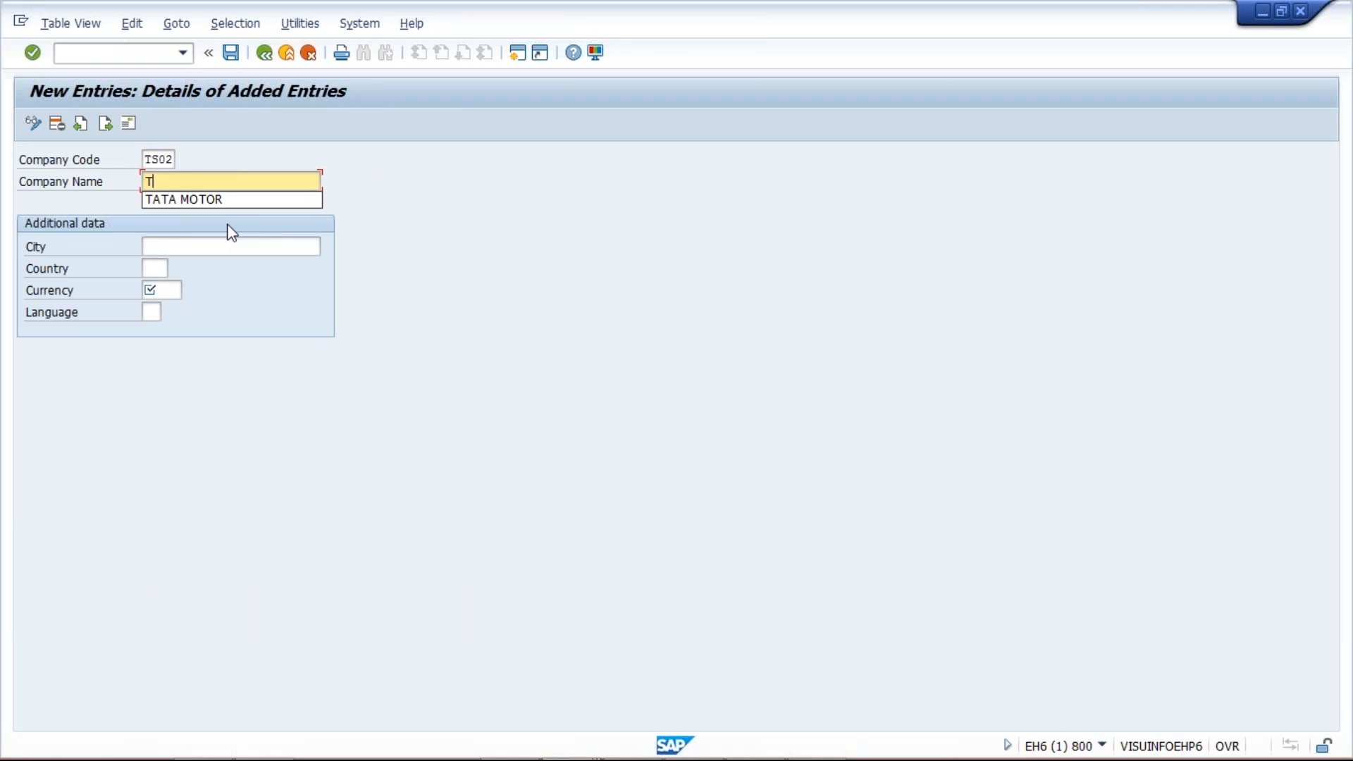
{"action": "type", "text": "ATA STEEL"}
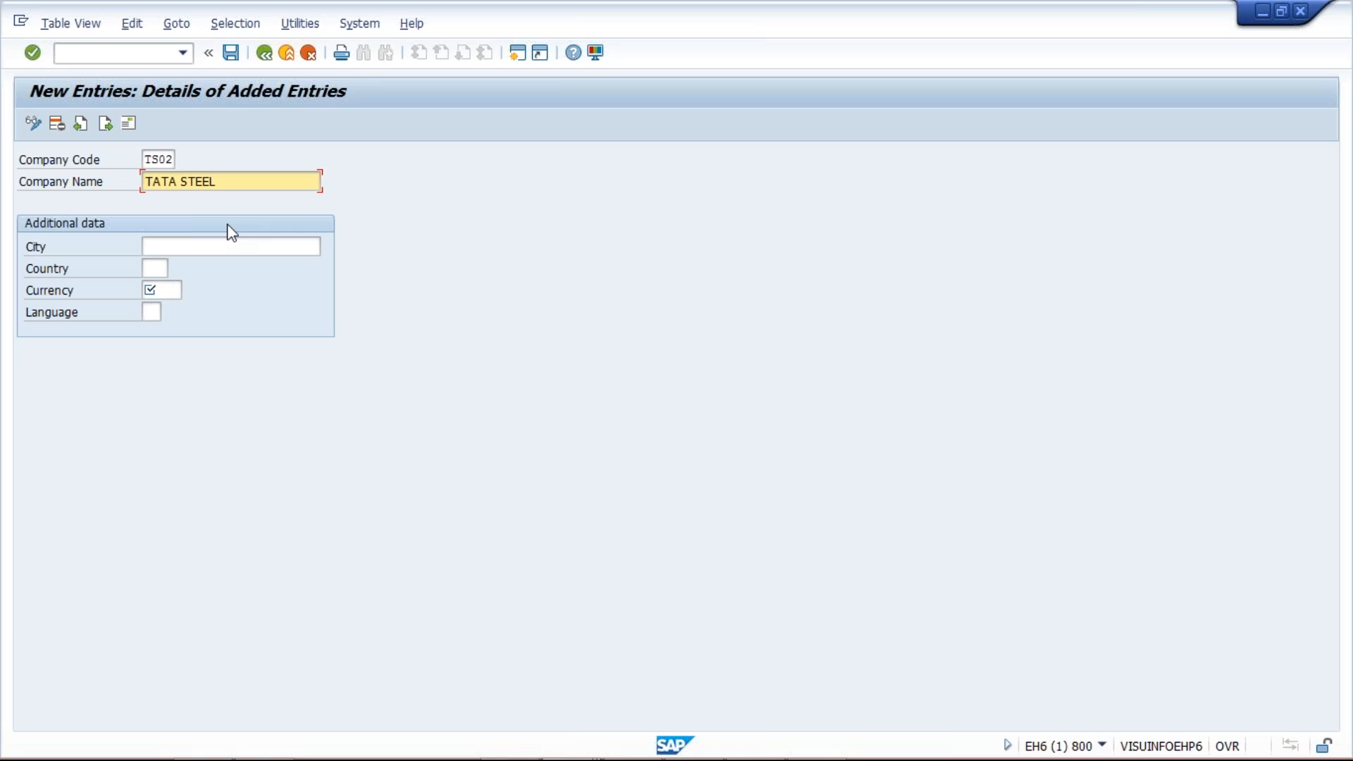
- Fill in the additional data of TS02 with city HYDERABAD, country IN, currency INR and language EN, and continue to the address details
{"action": "left_click", "coordinate": [224, 245]}
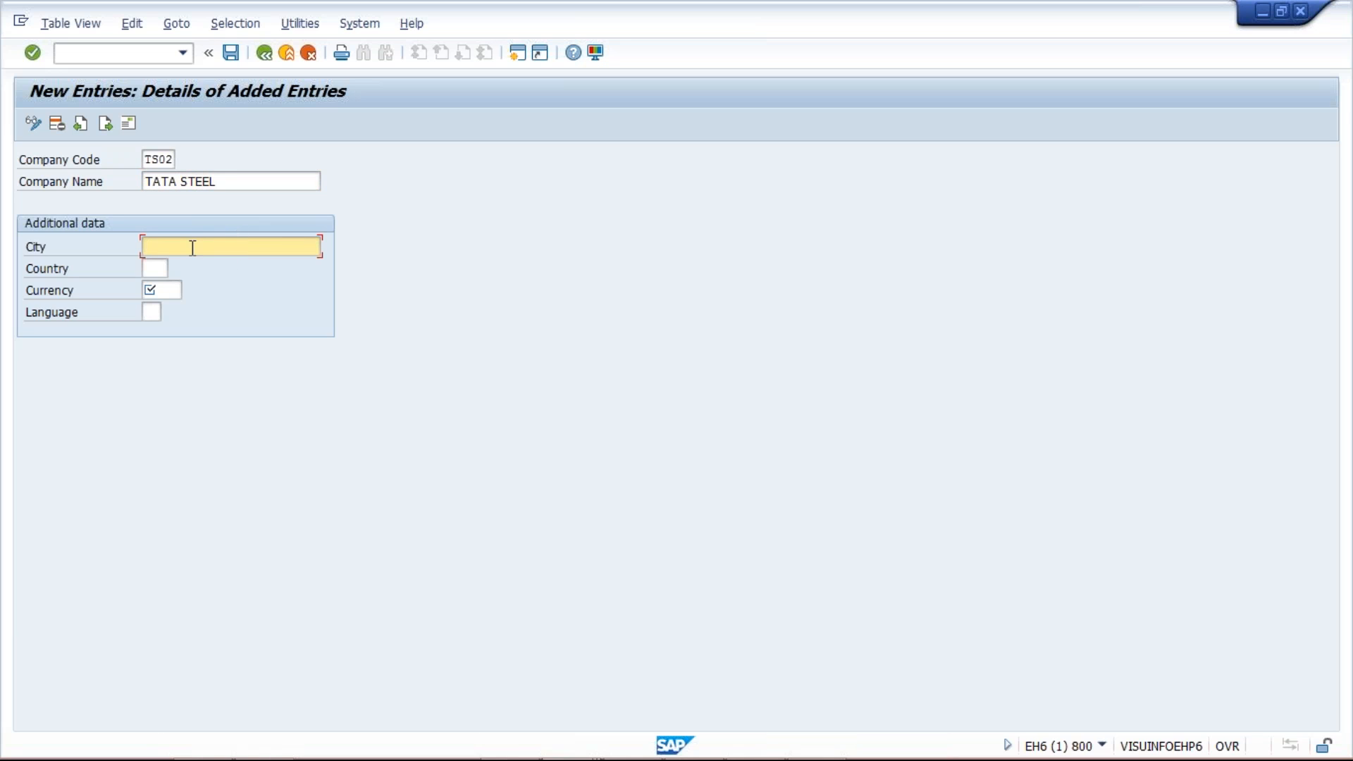
{"action": "left_click", "coordinate": [185, 265]}
{"action": "left_click", "coordinate": [157, 268]}
{"action": "left_click", "coordinate": [167, 289]}
{"action": "left_click", "coordinate": [167, 291]}
{"action": "left_click", "coordinate": [174, 311]}
{"action": "left_click", "coordinate": [151, 312]}
{"action": "left_click", "coordinate": [173, 332]}
{"action": "key", "text": "Return"}
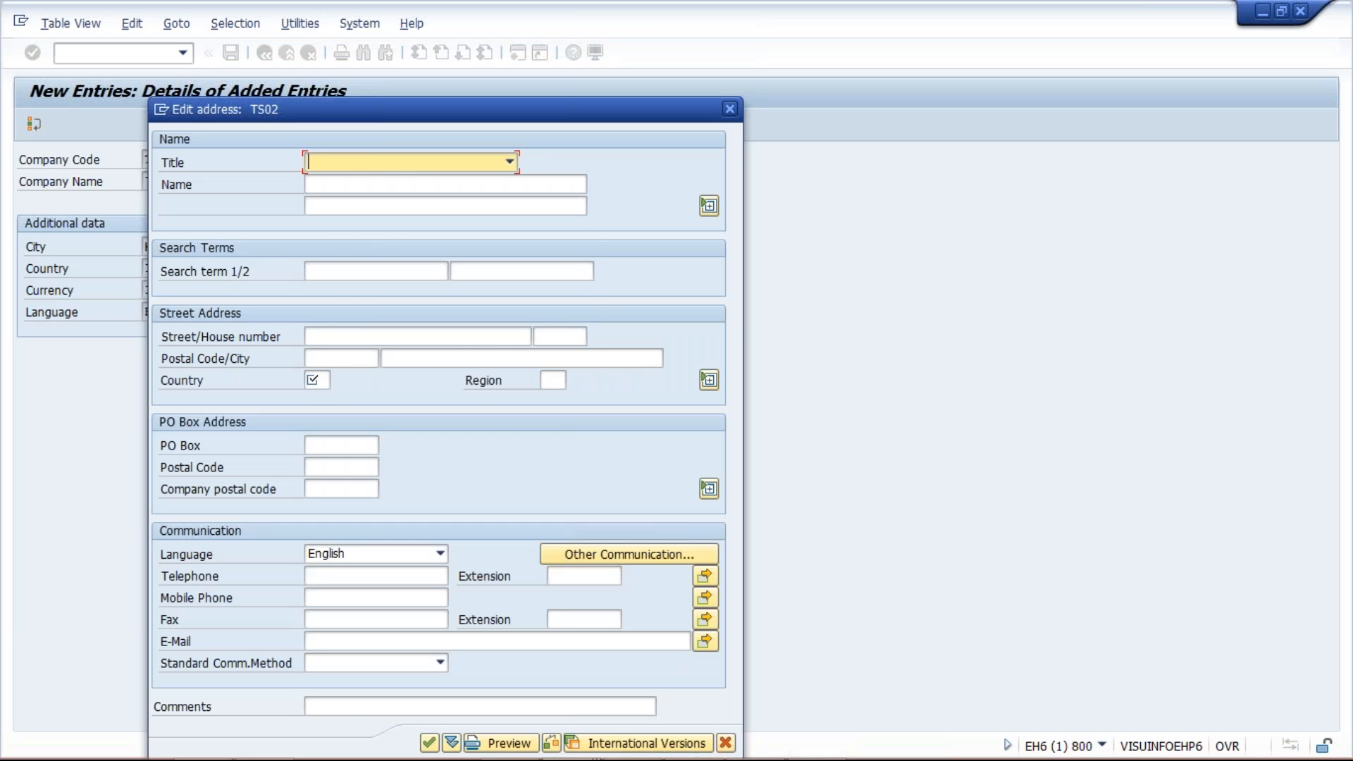
- Set the TS02 address country to IN and save the company code under customizing request EH6K900016
{"action": "left_click", "coordinate": [335, 187]}
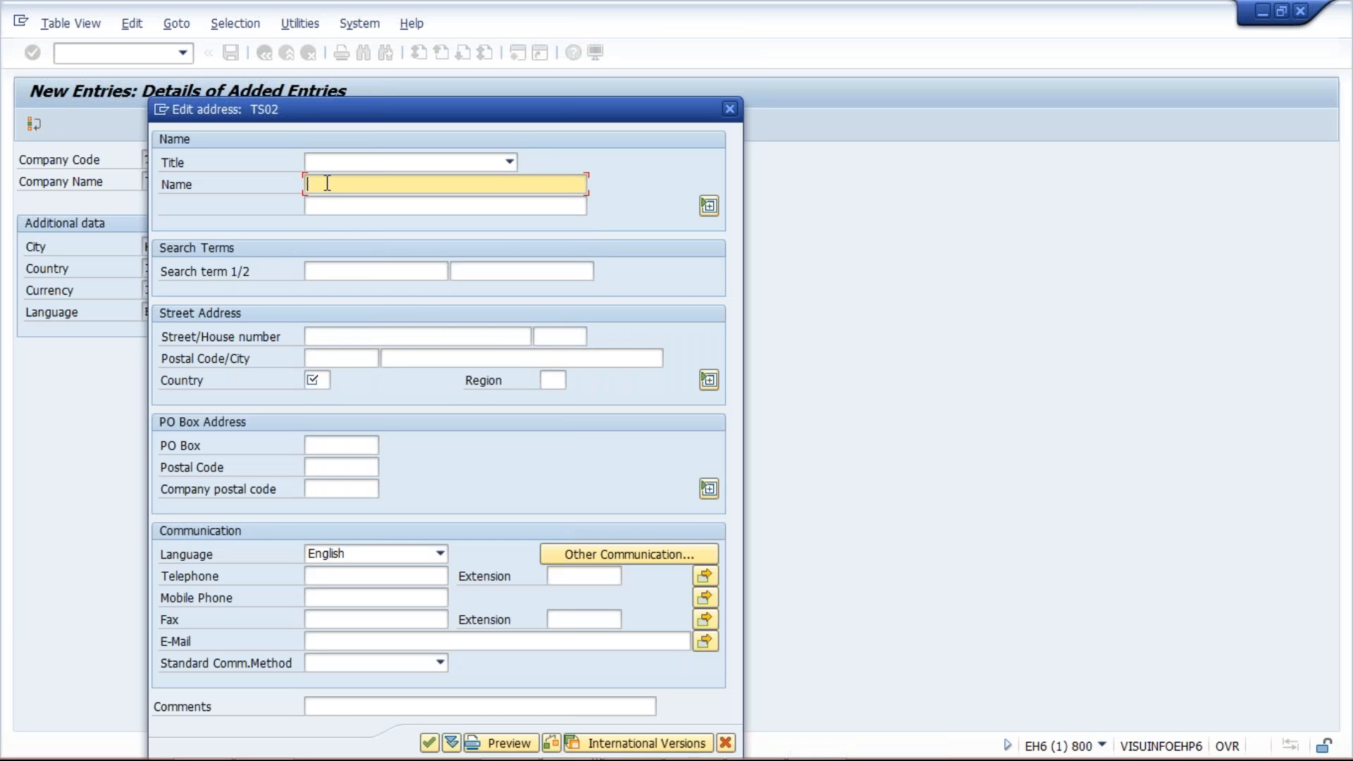
{"action": "left_click", "coordinate": [327, 184]}
{"action": "left_click", "coordinate": [315, 380]}
{"action": "type", "text": "IN"}
{"action": "key", "text": "Return"}
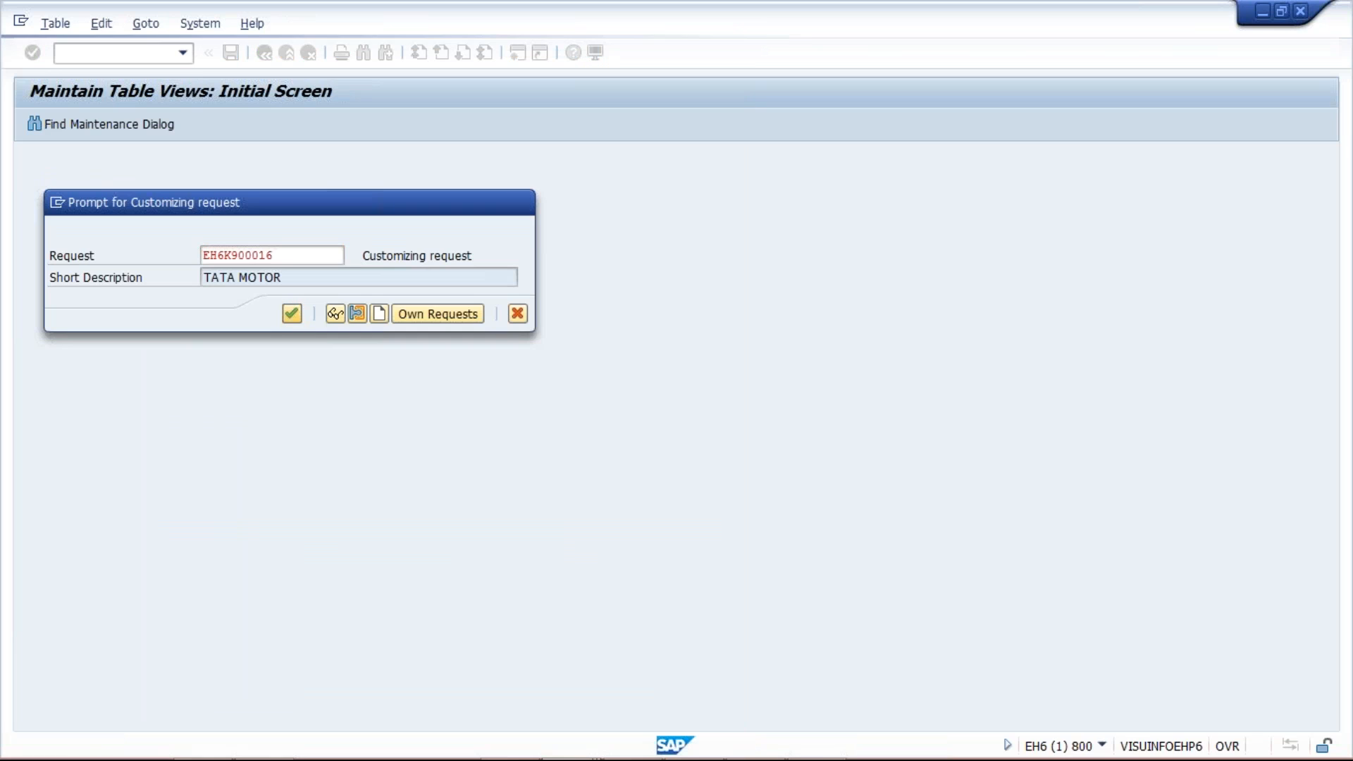
{"action": "left_click", "coordinate": [292, 314]}
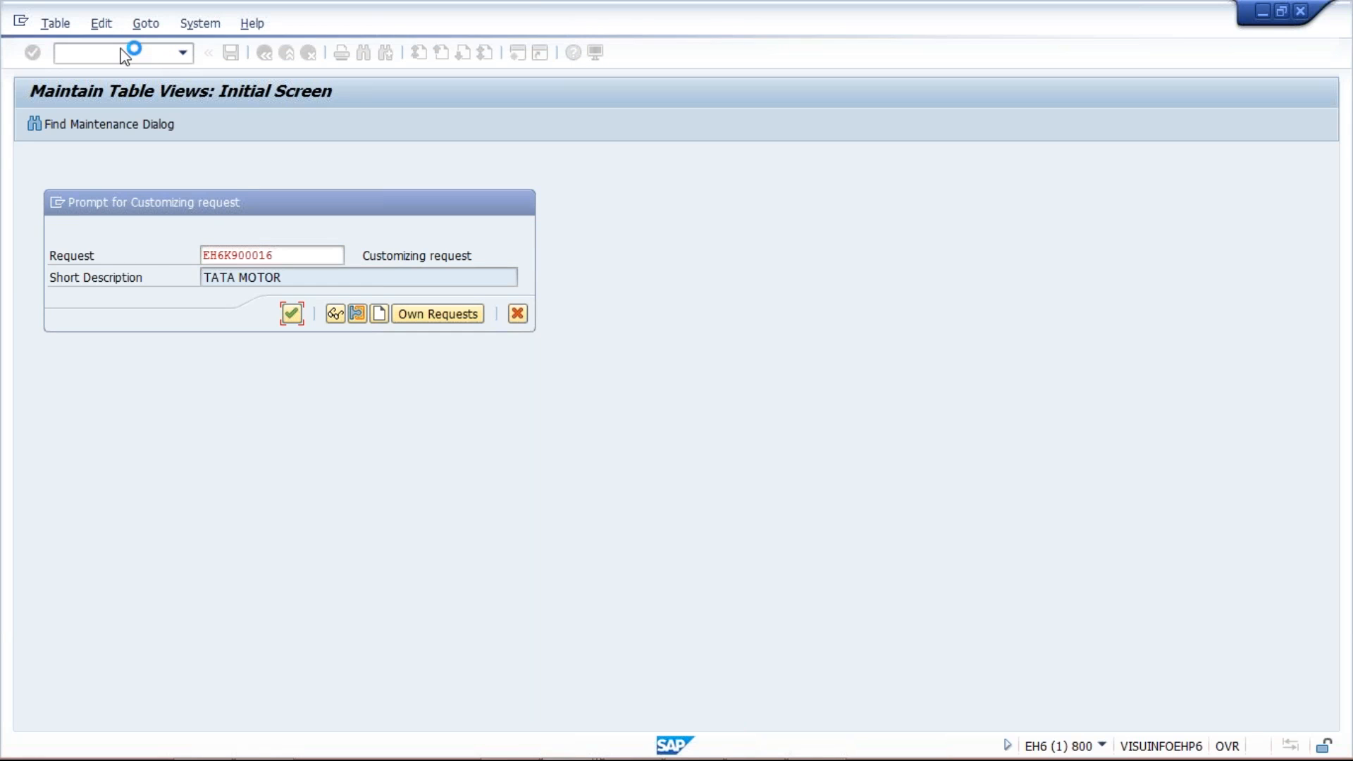
- Go to the company code global data overview, locate TS02 and open its details
{"action": "type", "text": "/N"}
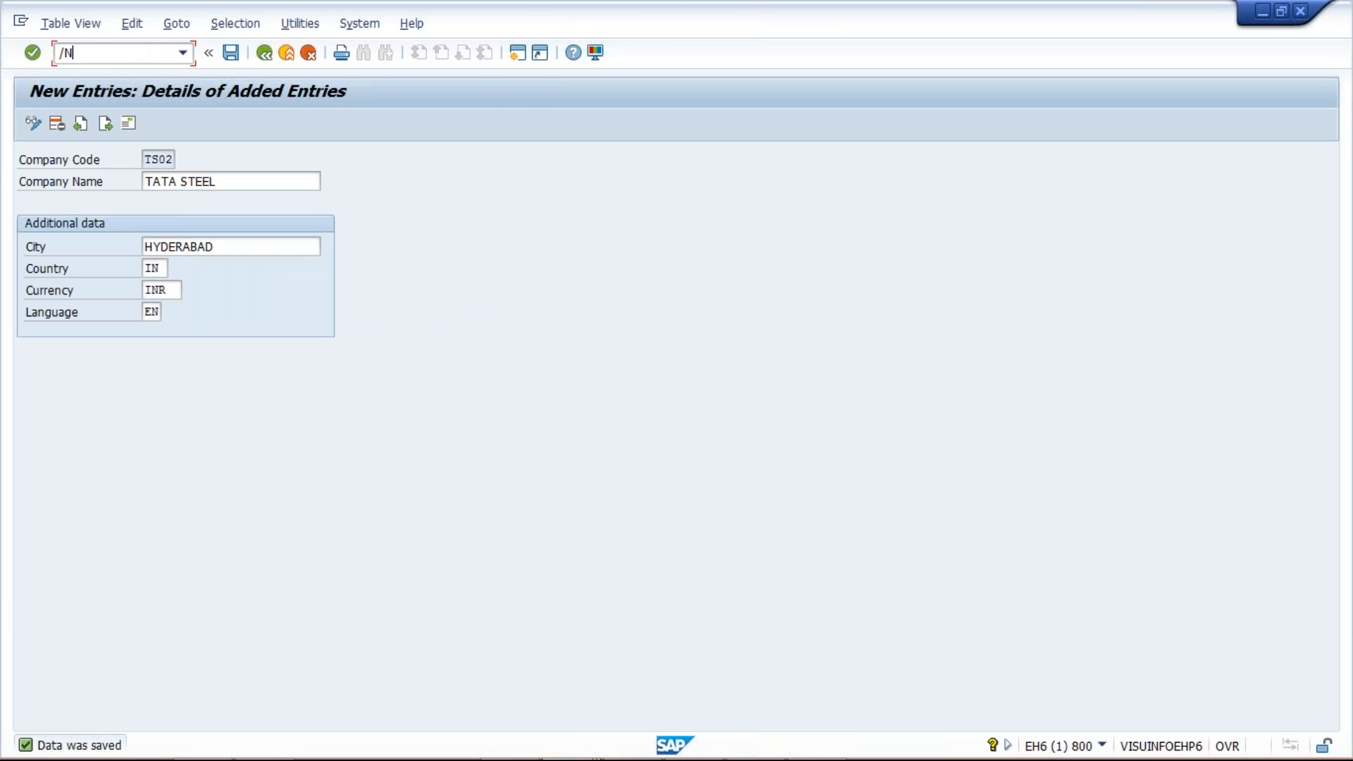
{"action": "type", "text": "OBYE"}
{"action": "key", "text": "Return"}
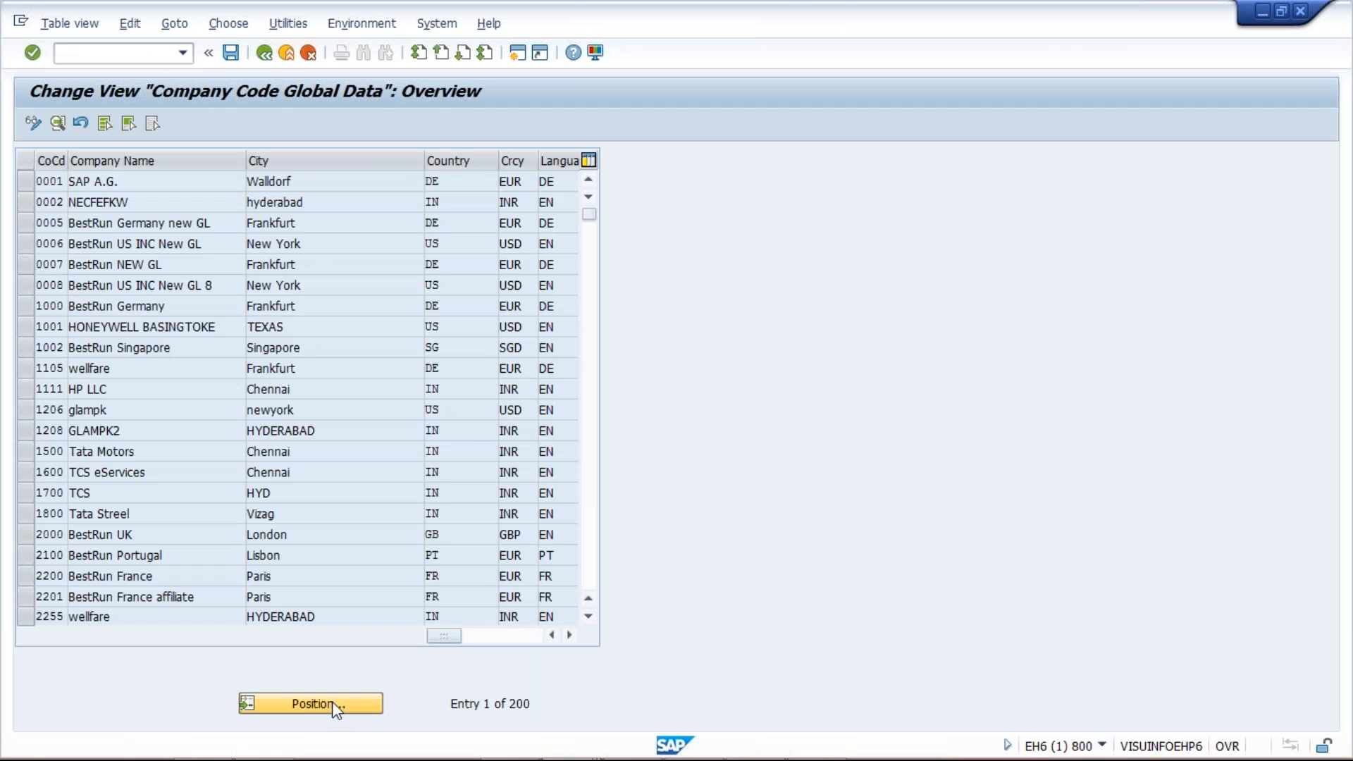
{"action": "left_click", "coordinate": [332, 701]}
{"action": "type", "text": "T"}
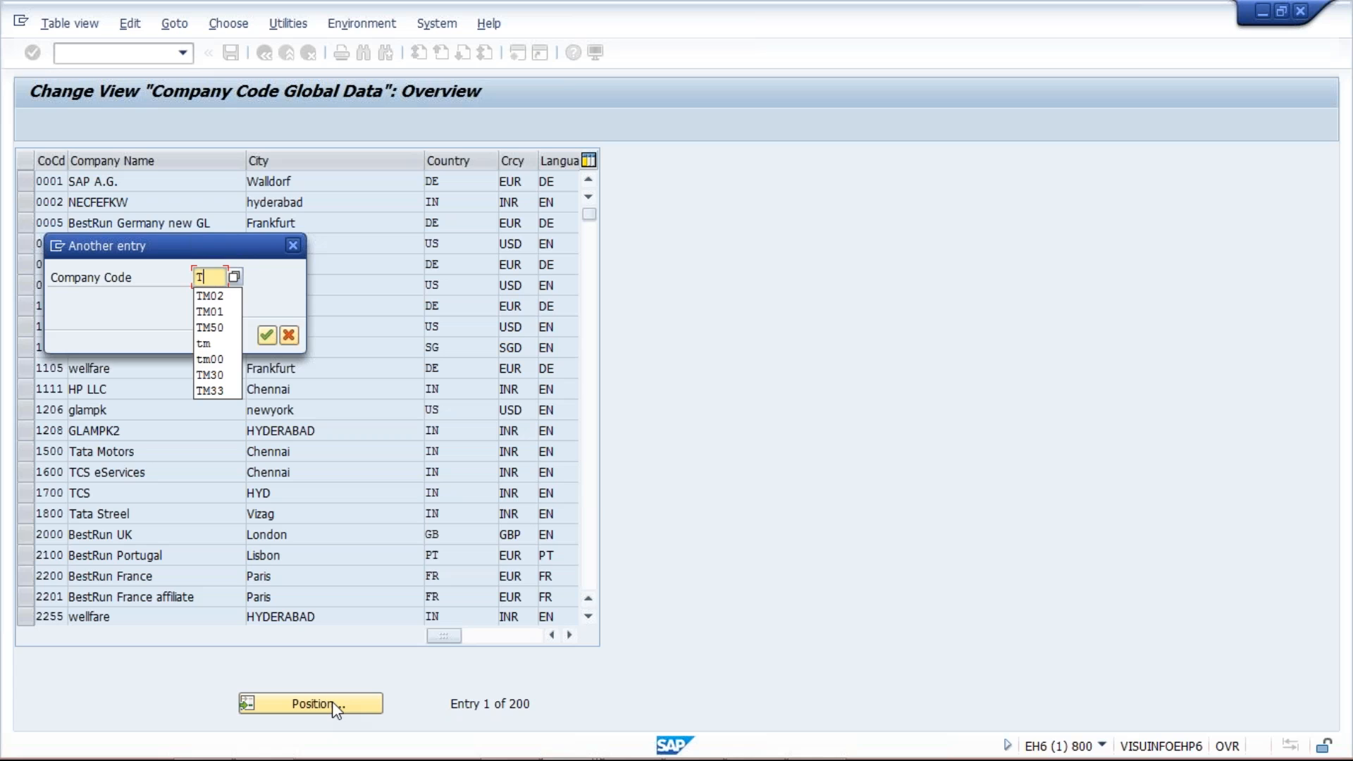
{"action": "type", "text": "902"}
{"action": "key", "text": "Return"}
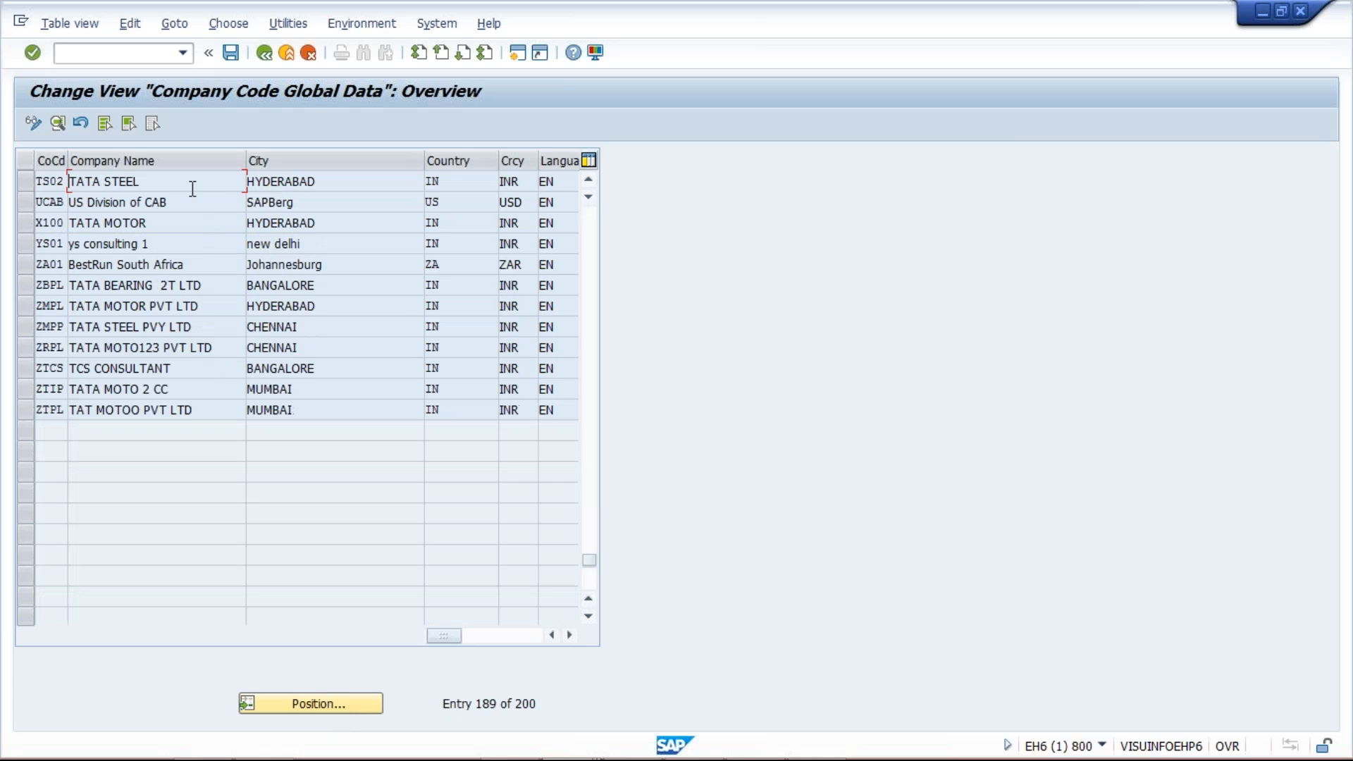
{"action": "left_click", "coordinate": [58, 124]}
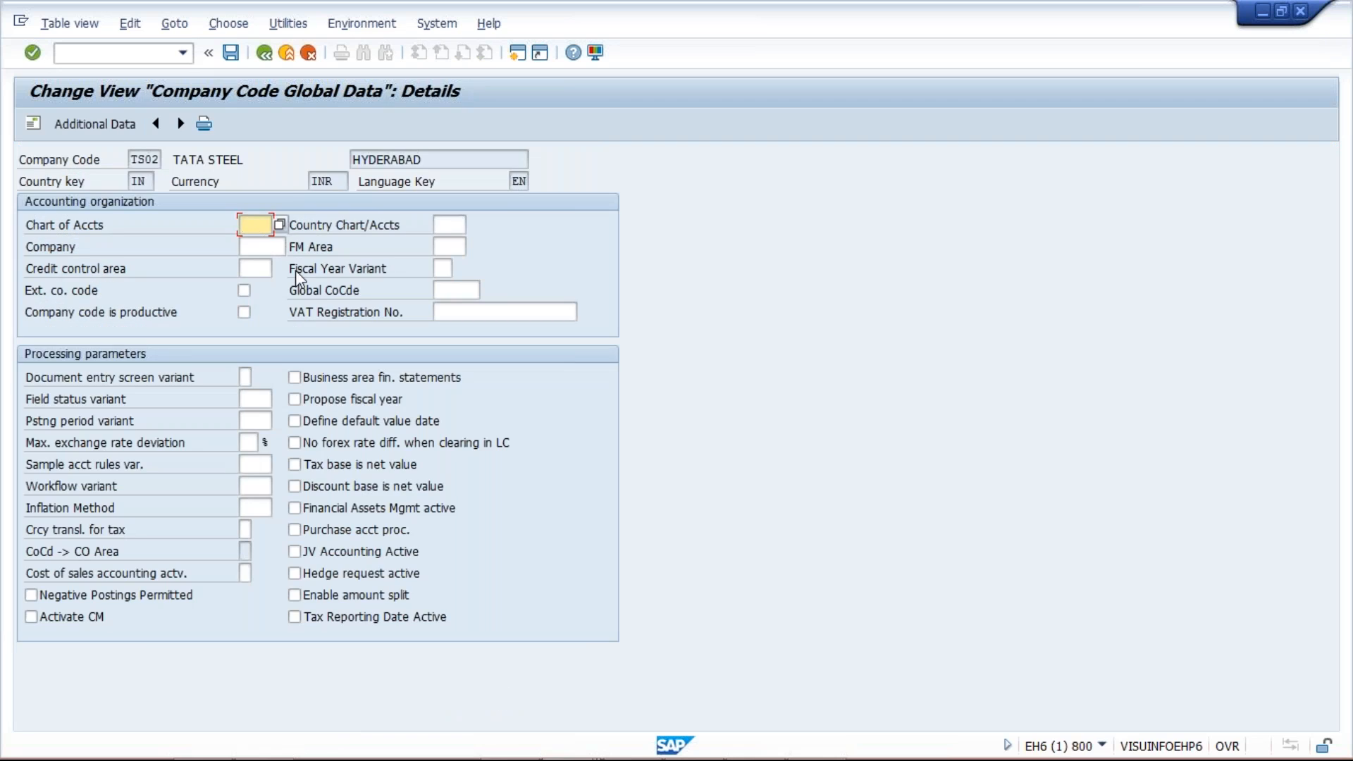
- Assign chart of accounts TCOA and fiscal year variant V3 to company code TS02
{"action": "type", "text": "TC"}
{"action": "key", "text": "Down"}
{"action": "key", "text": "Return"}
{"action": "left_click", "coordinate": [439, 267]}
{"action": "type", "text": "V3"}
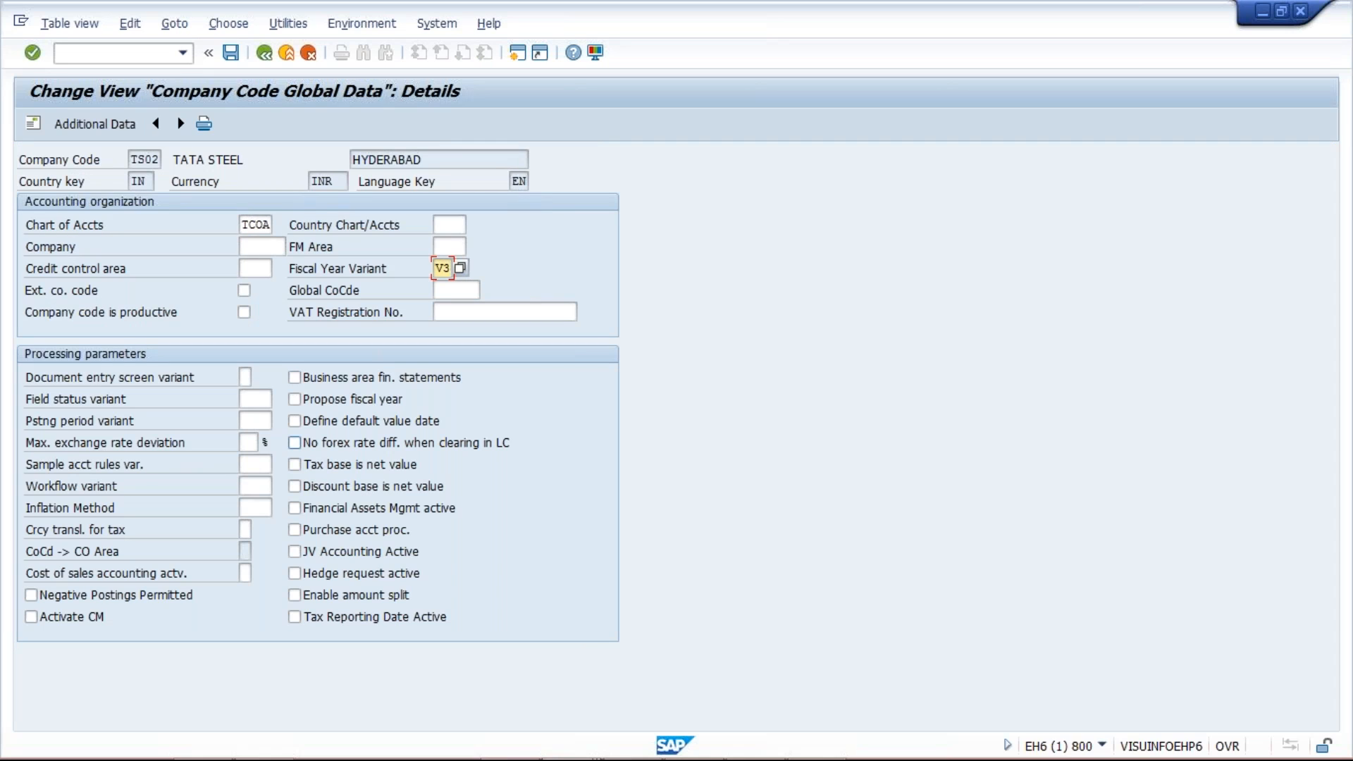
- Set TS02's field status variant to 1000 and posting period variant to TPPV, and save the global data
{"action": "left_click", "coordinate": [258, 399]}
{"action": "type", "text": "1000"}
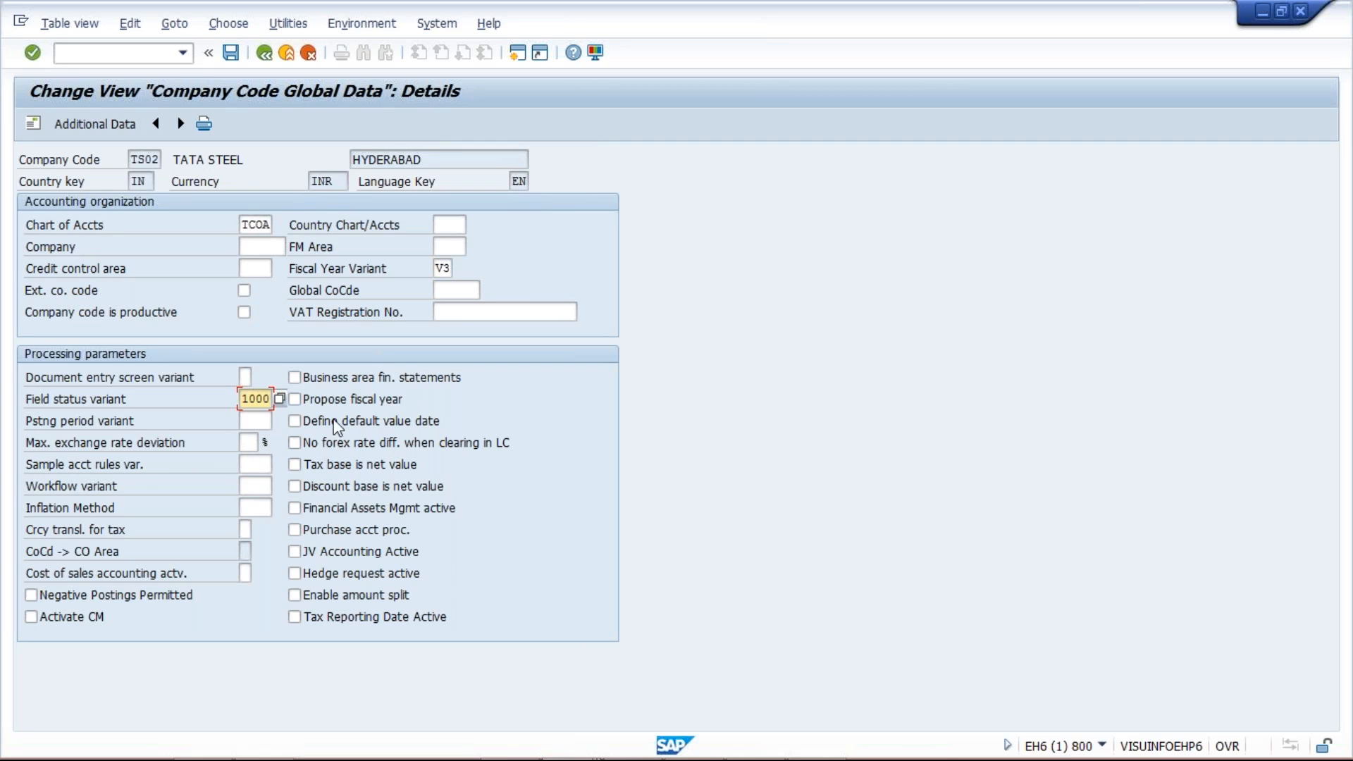
{"action": "left_click", "coordinate": [257, 419]}
{"action": "type", "text": "TPP"}
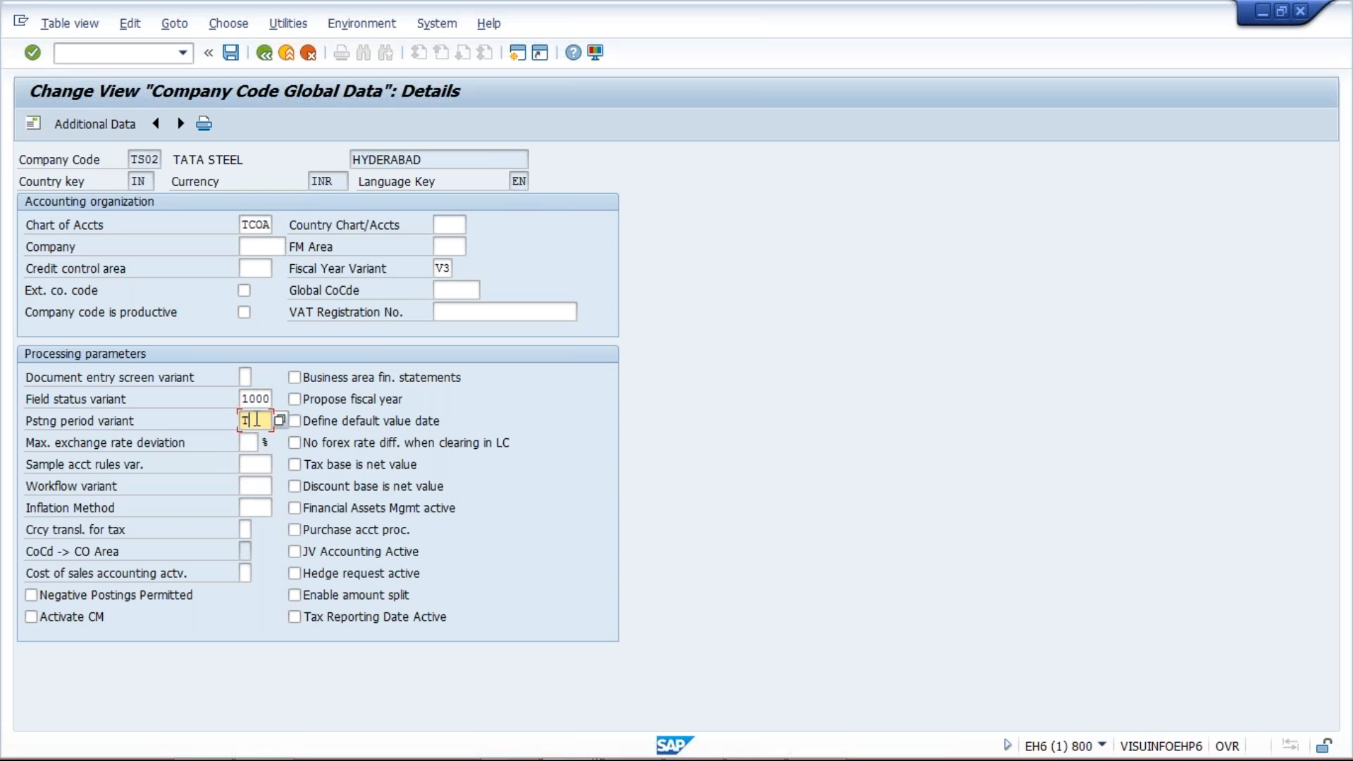
{"action": "type", "text": "V"}
{"action": "key", "text": "Return"}
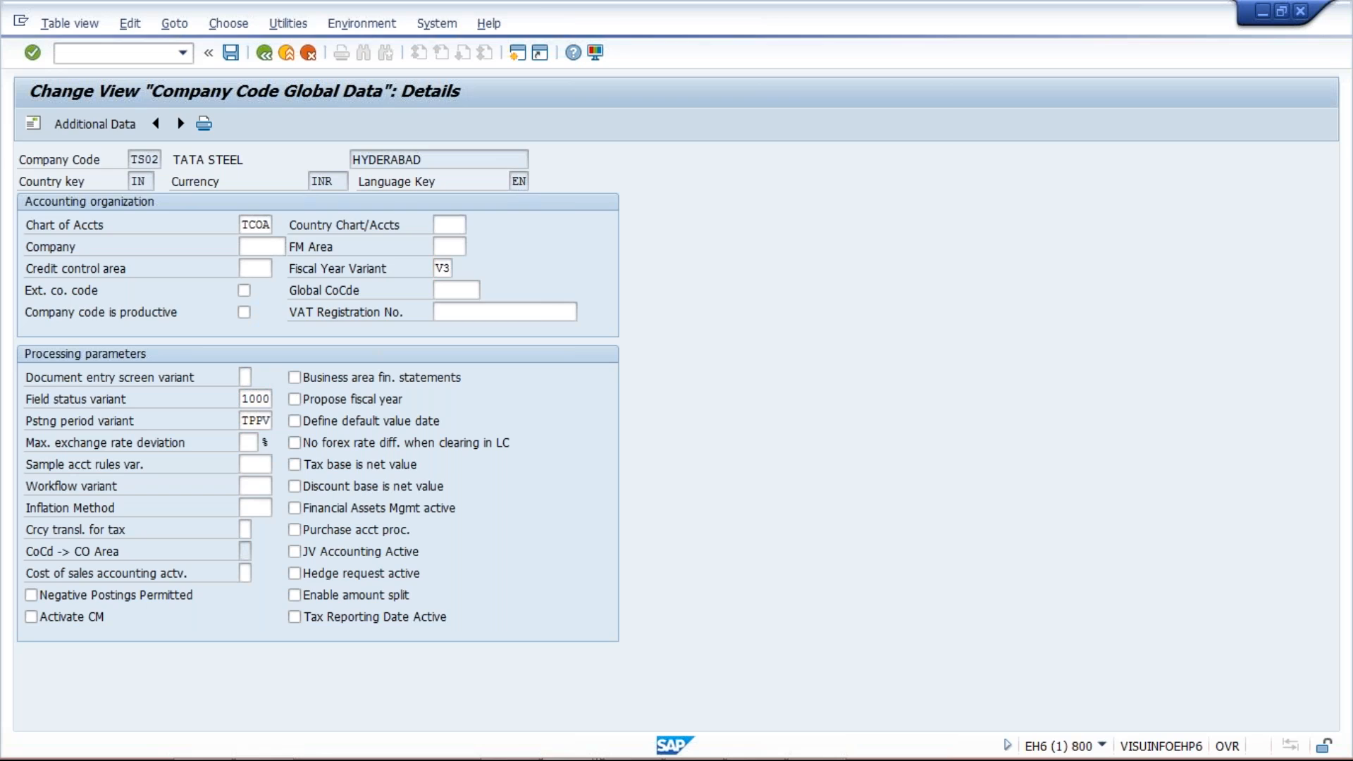
{"action": "key", "text": "Return"}
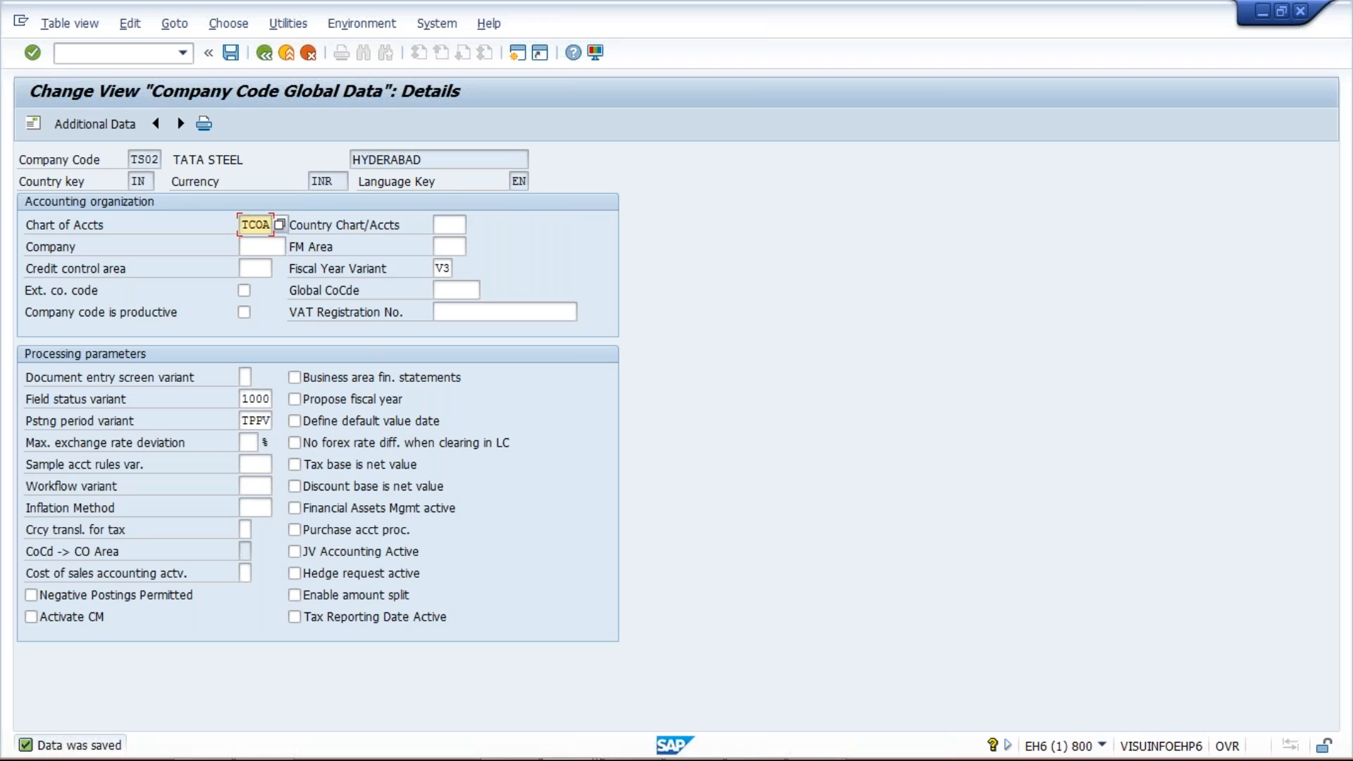
{"action": "left_click", "coordinate": [75, 57]}
{"action": "type", "text": "/NOB"}
{"action": "key", "text": "Return"}
{"action": "type", "text": "/NOBA"}
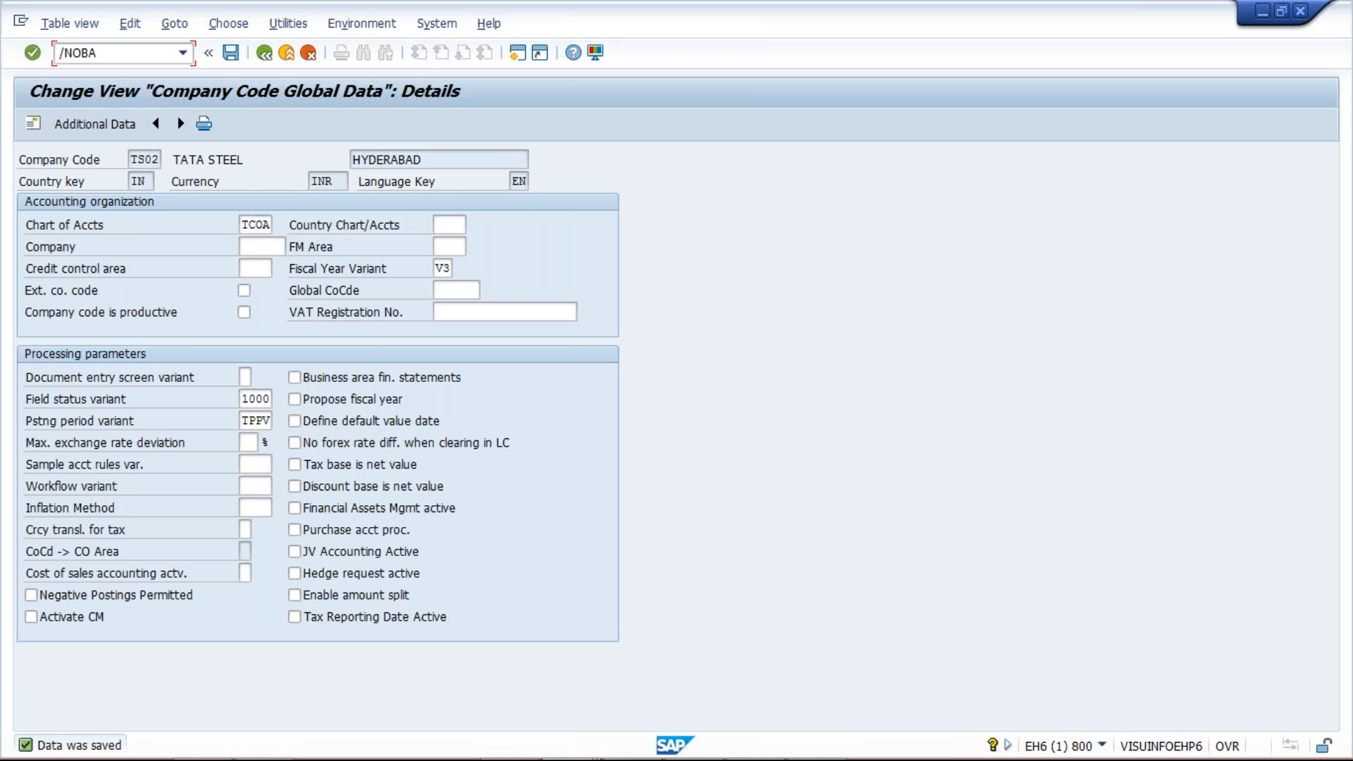
{"action": "key", "text": "BackSpace"}
{"action": "key", "text": "BackSpace"}
{"action": "key", "text": "BackSpace"}
{"action": "key", "text": "BackSpace"}
{"action": "key", "text": "BackSpace"}
{"action": "left_click", "coordinate": [244, 399]}
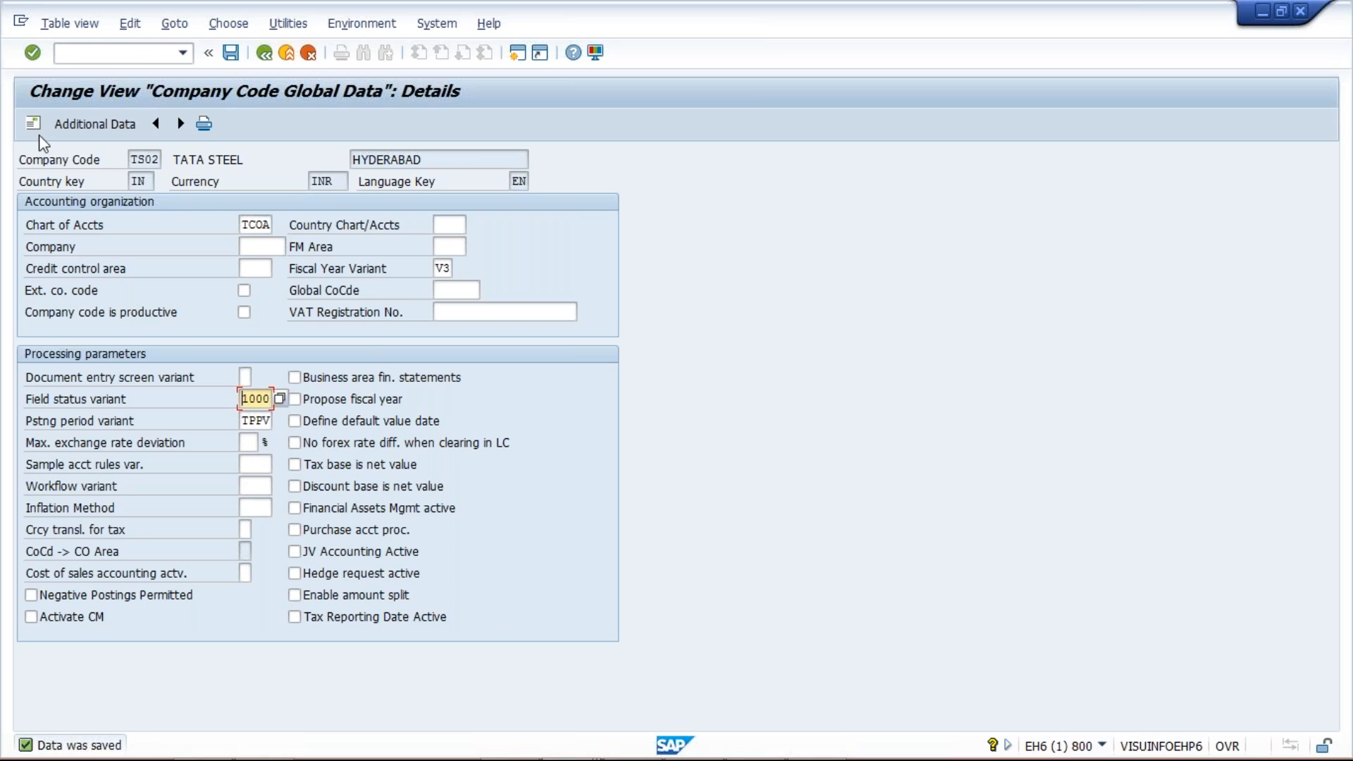
- Go to the G/L account groups overview with transaction OBD4
{"action": "left_click", "coordinate": [83, 53]}
{"action": "type", "text": "/N"}
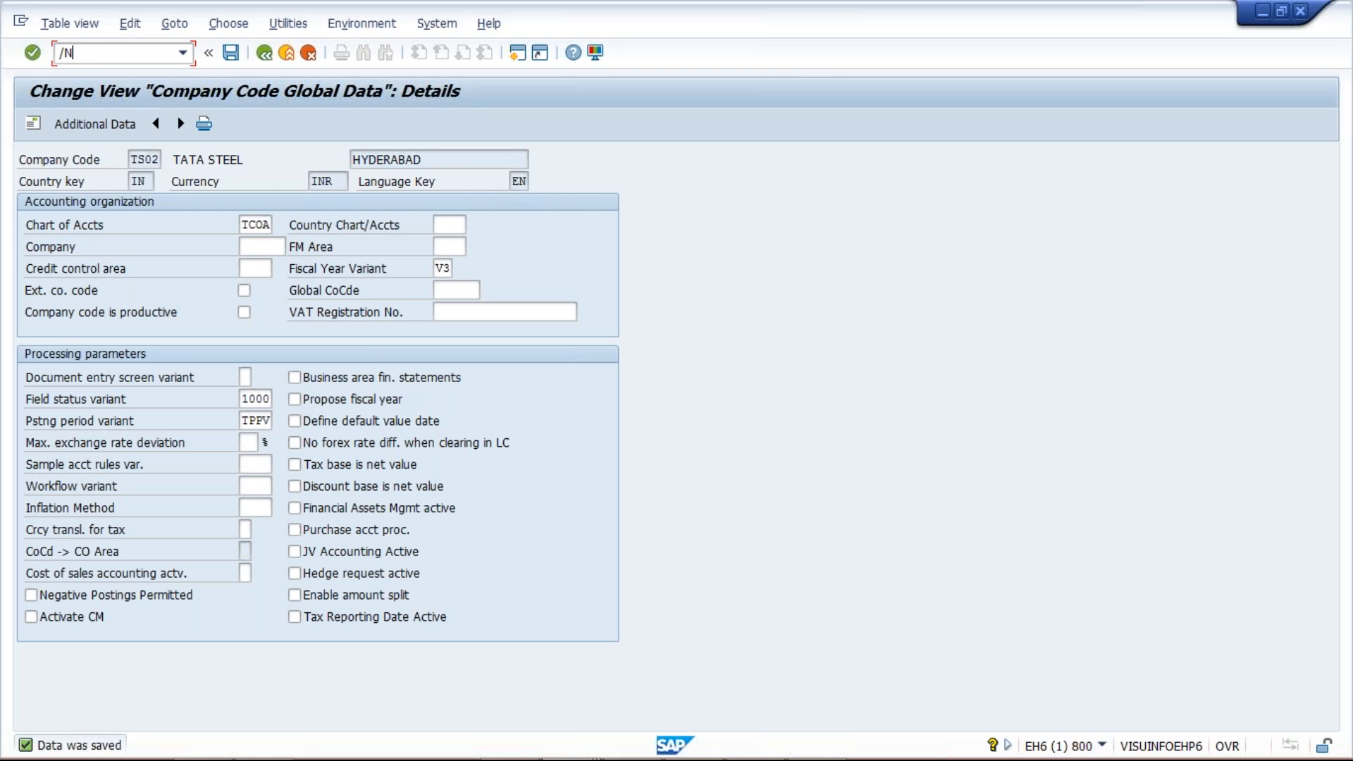
{"action": "type", "text": "OBA"}
{"action": "key", "text": "BackSpace"}
{"action": "type", "text": "D4"}
{"action": "key", "text": "Return"}
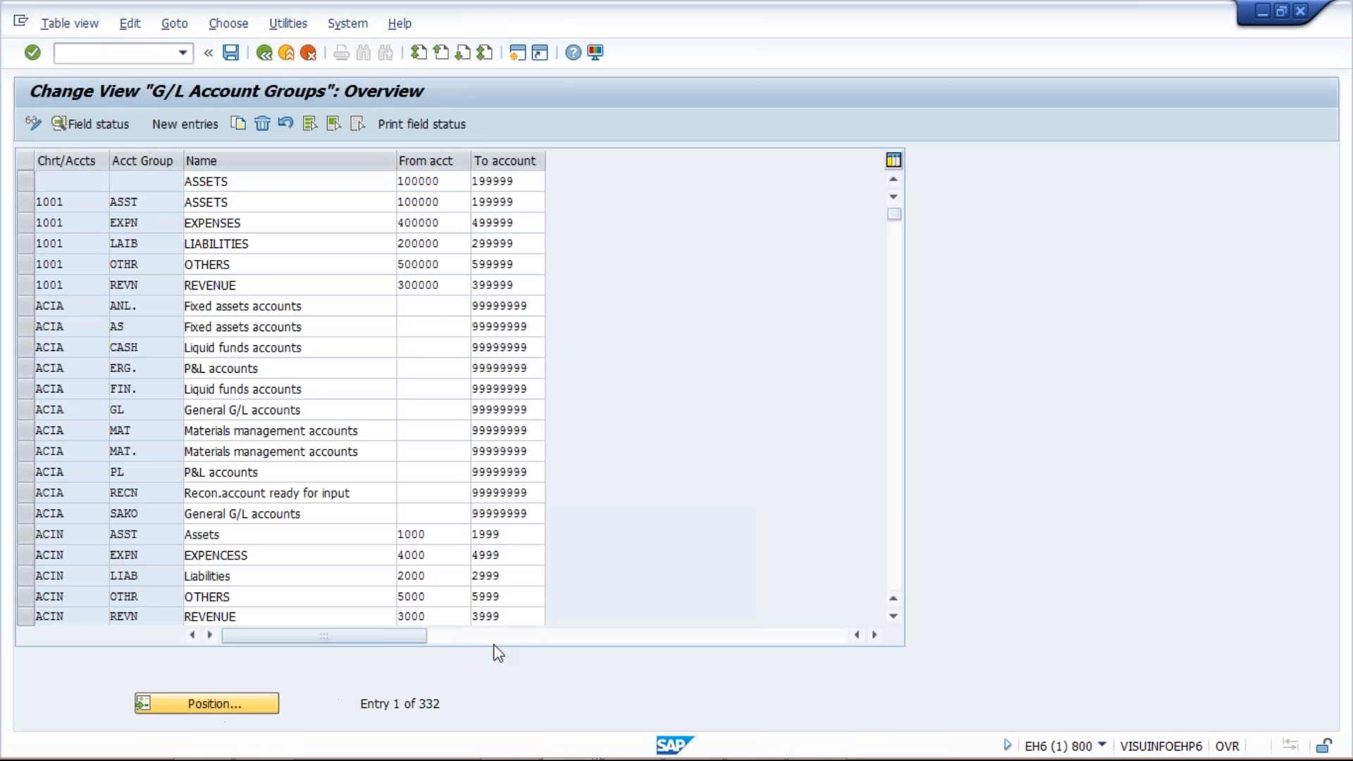
- Position the G/L account groups list at chart of accounts TCOA to examine its account groups
{"action": "key", "text": "Return"}
{"action": "type", "text": "T"}
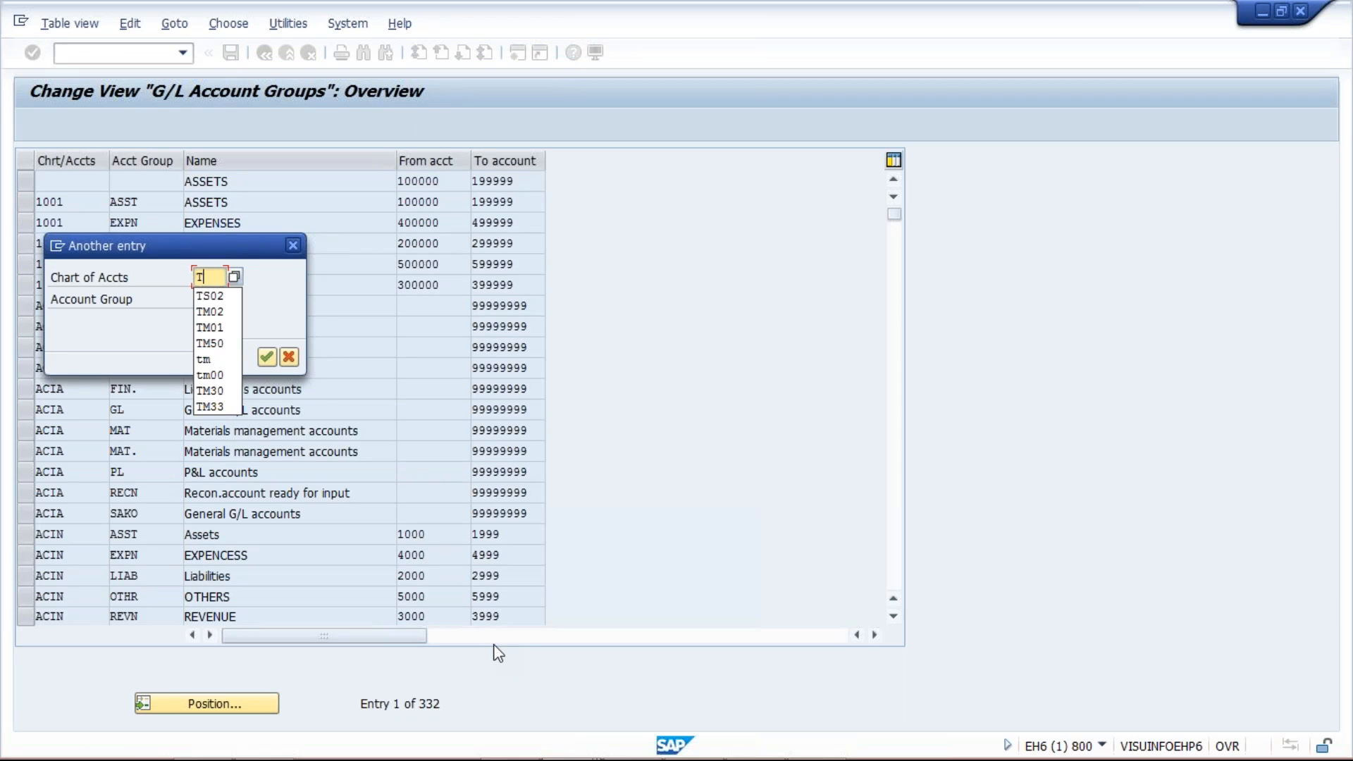
{"action": "type", "text": "COA"}
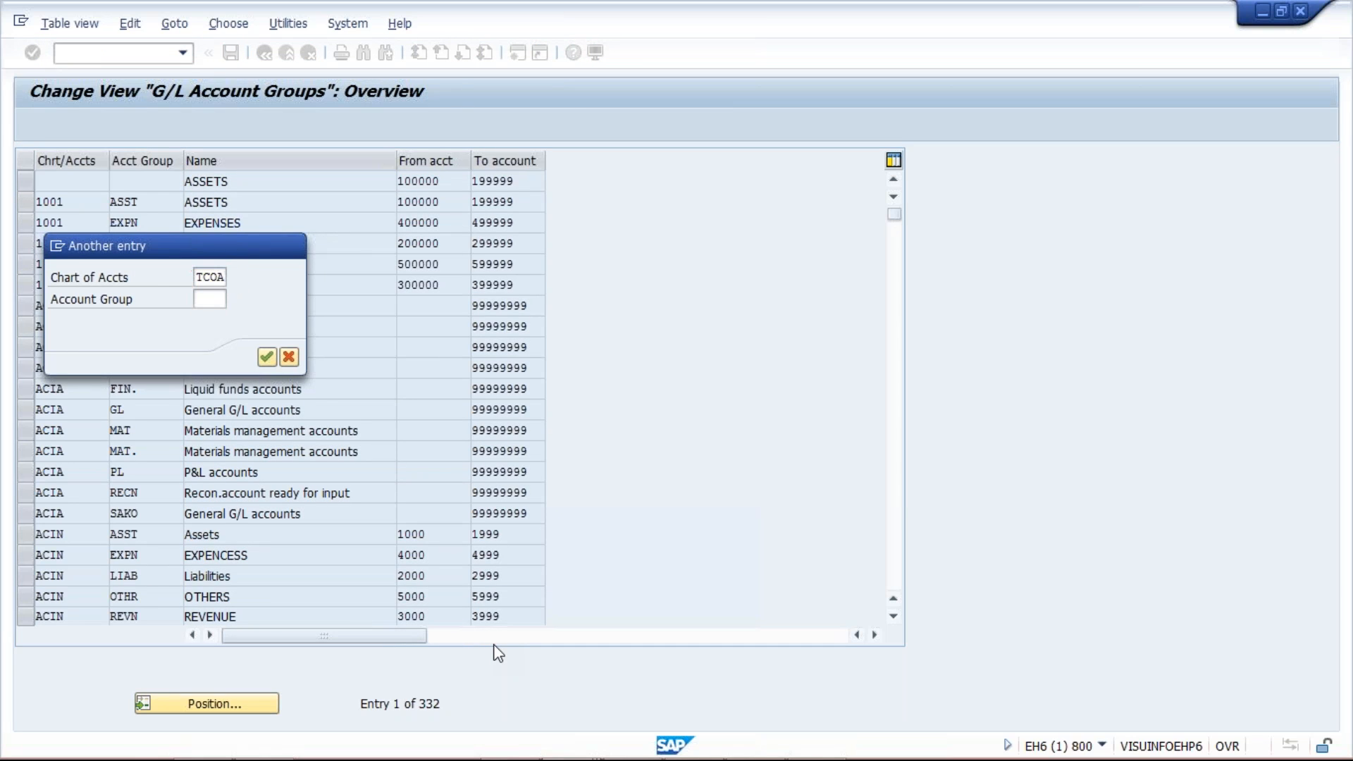
{"action": "key", "text": "Return"}
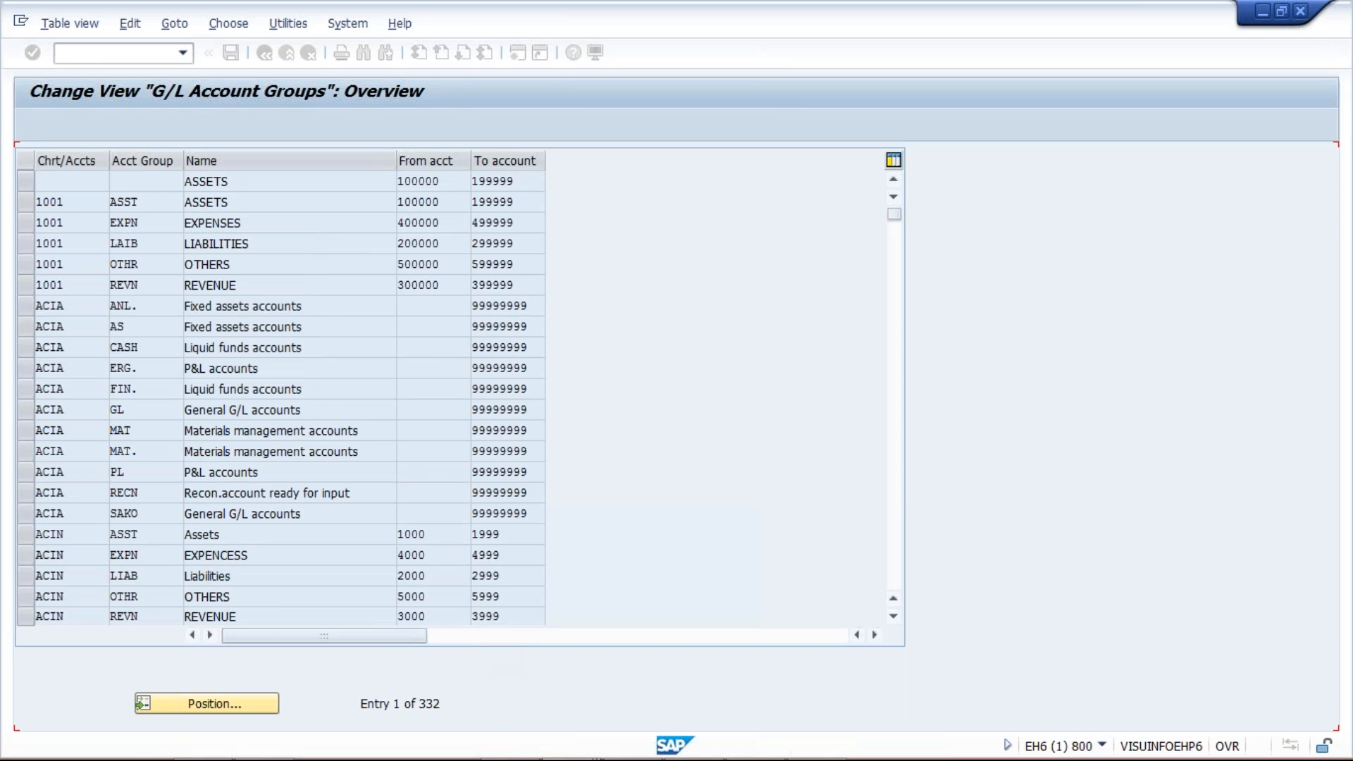
{"action": "left_click", "coordinate": [73, 221]}
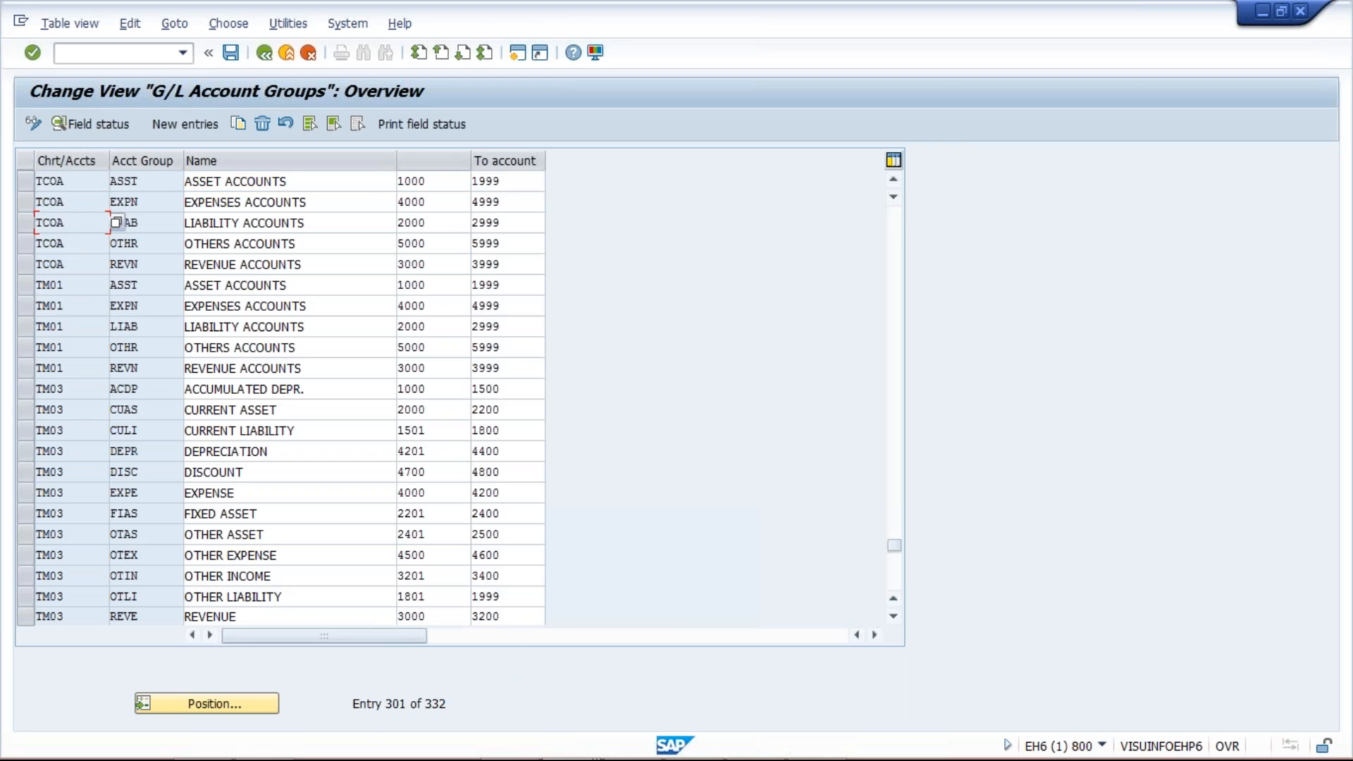
- Go to central G/L account editing with transaction FS00
{"action": "left_click", "coordinate": [102, 54]}
{"action": "type", "text": "/NFS00"}
{"action": "key", "text": "Return"}
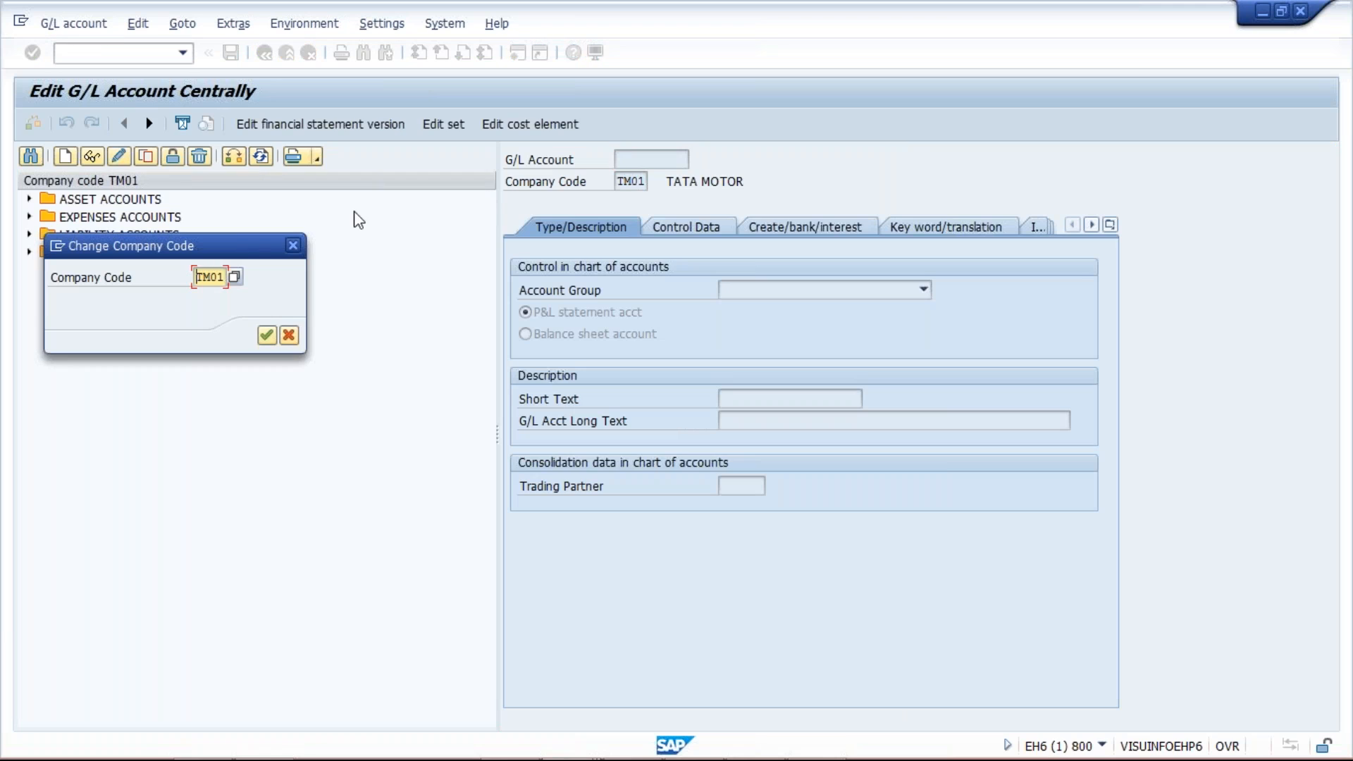
- Try to change the G/L account list's company code to TS02
{"action": "type", "text": "TS02"}
{"action": "key", "text": "Return"}
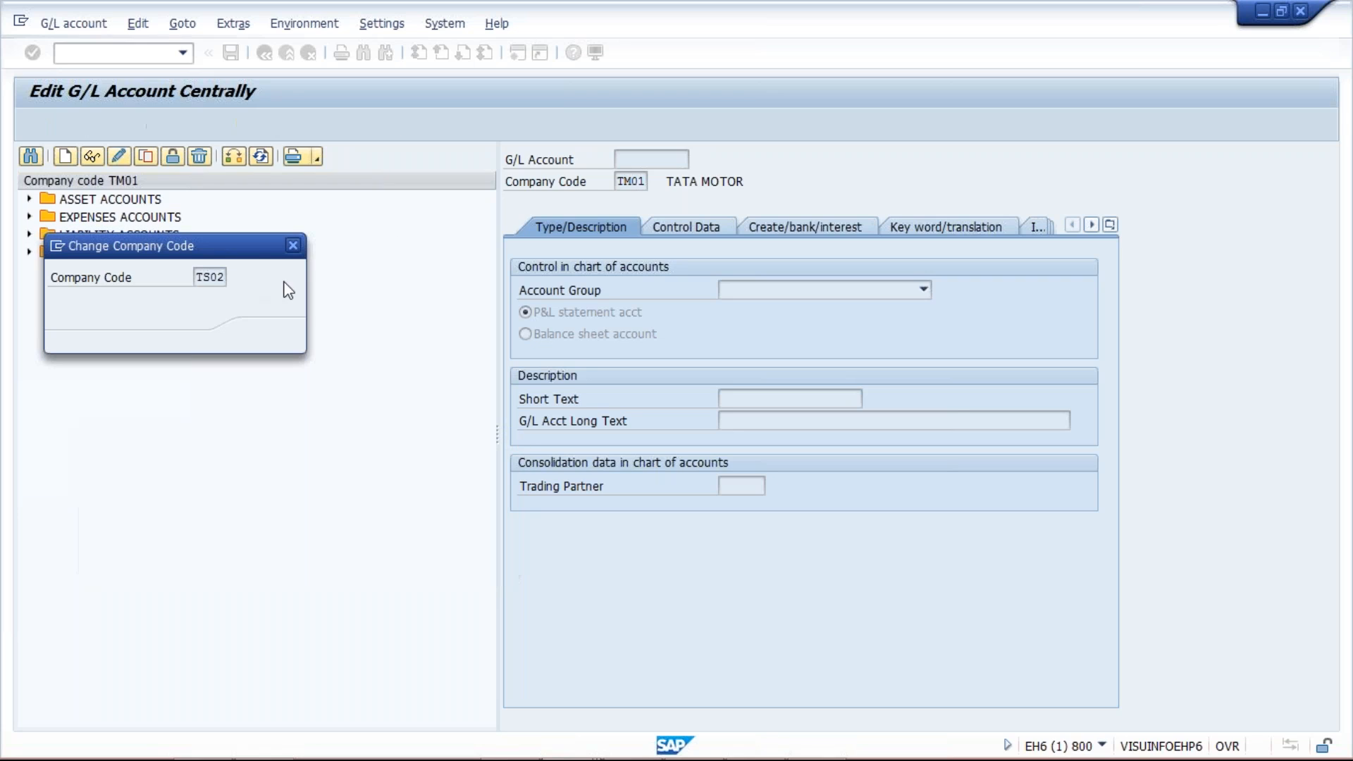
{"action": "left_click", "coordinate": [294, 247]}
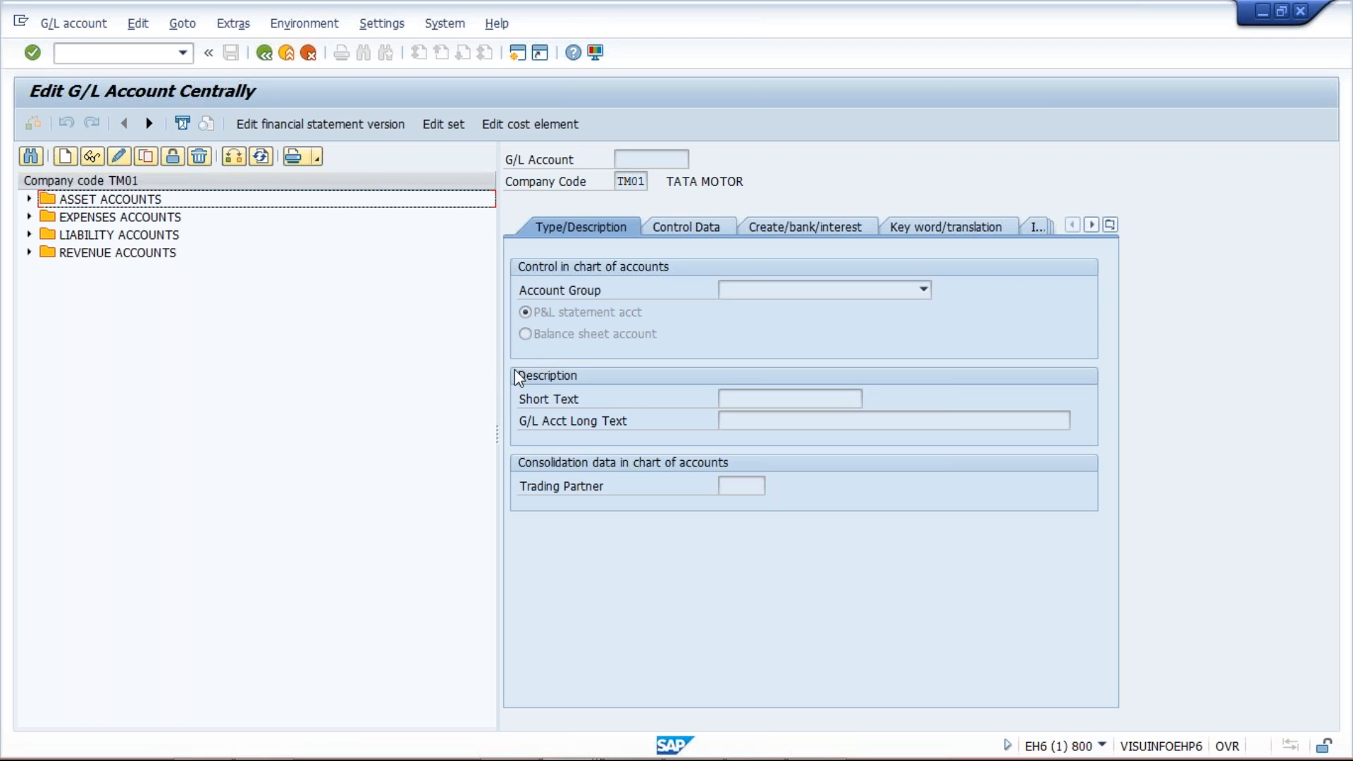
- Change the G/L account list's company code to TM02
{"action": "left_click", "coordinate": [240, 161]}
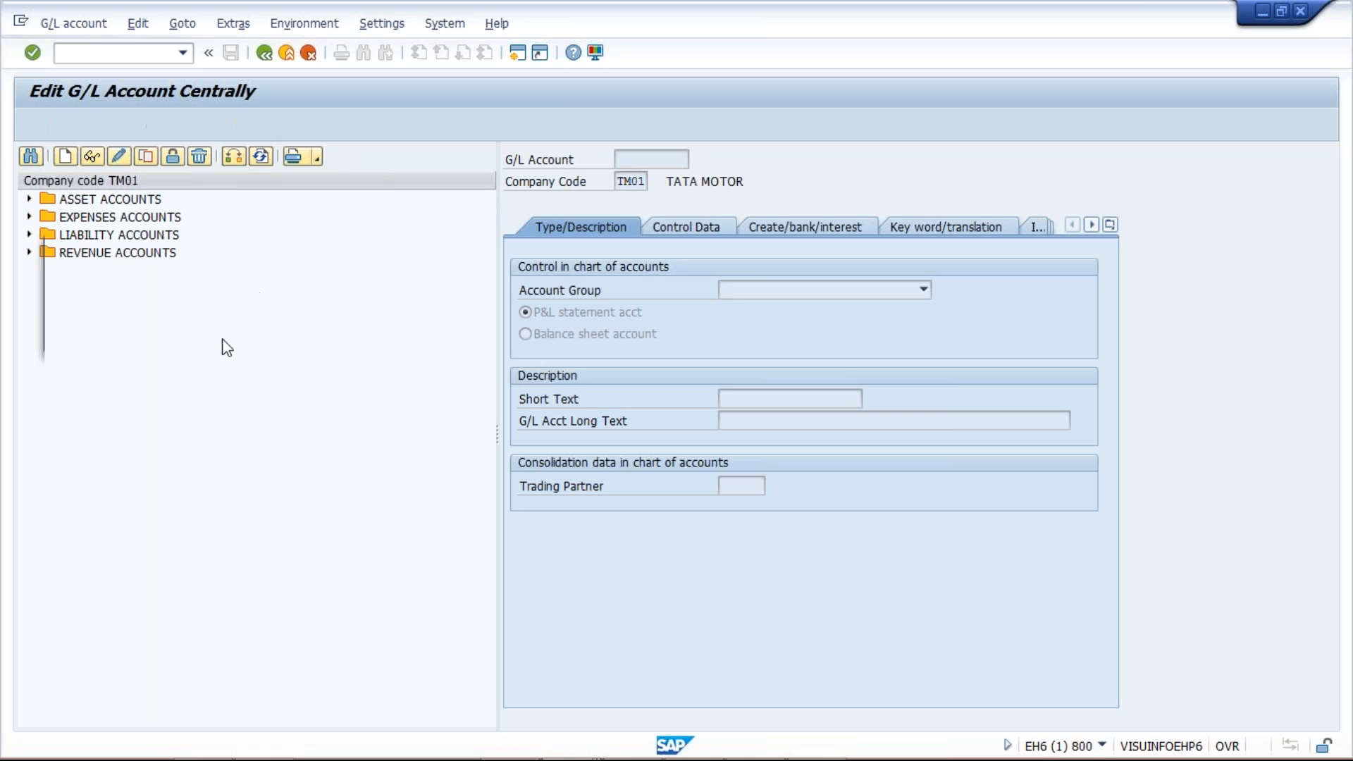
{"action": "type", "text": "02"}
{"action": "key", "text": "Return"}
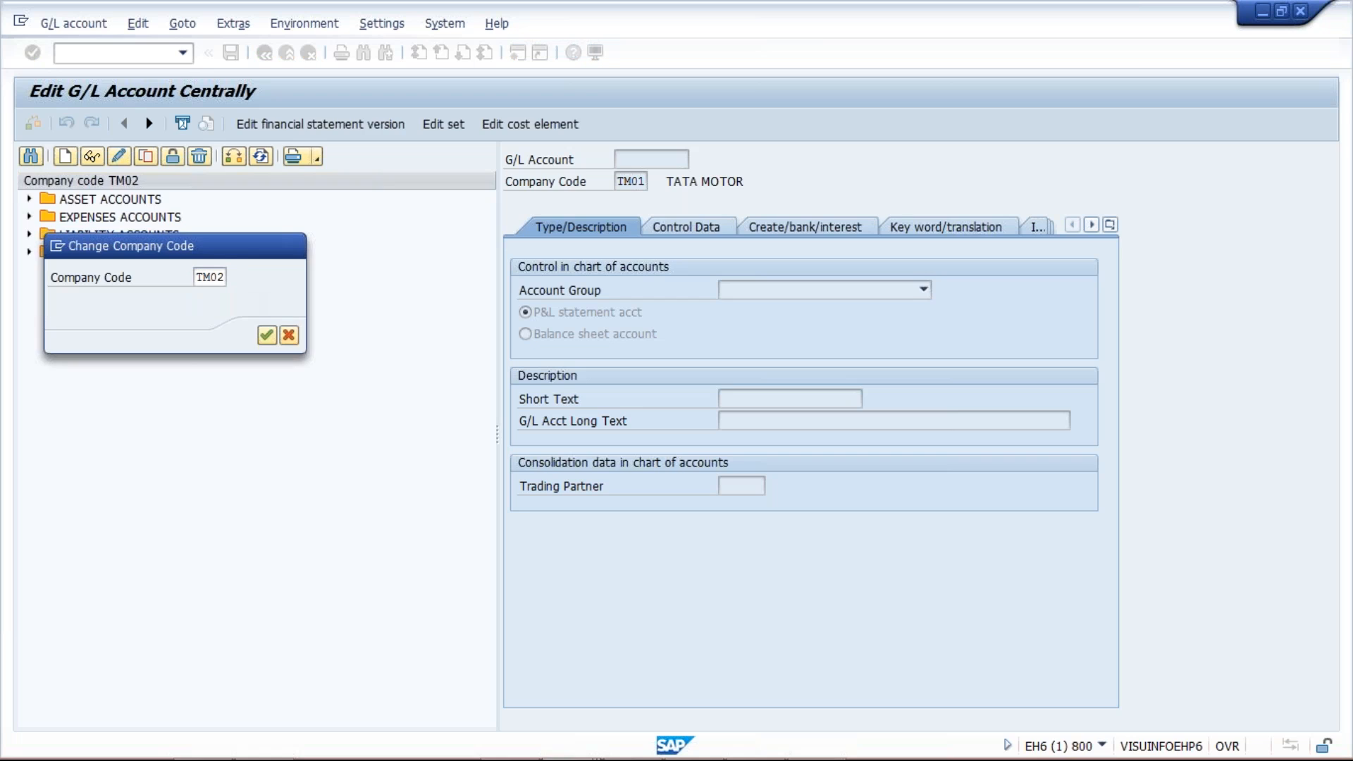
- Expand the expense and liability account groups of TM02 and examine their G/L accounts
{"action": "left_click", "coordinate": [29, 216]}
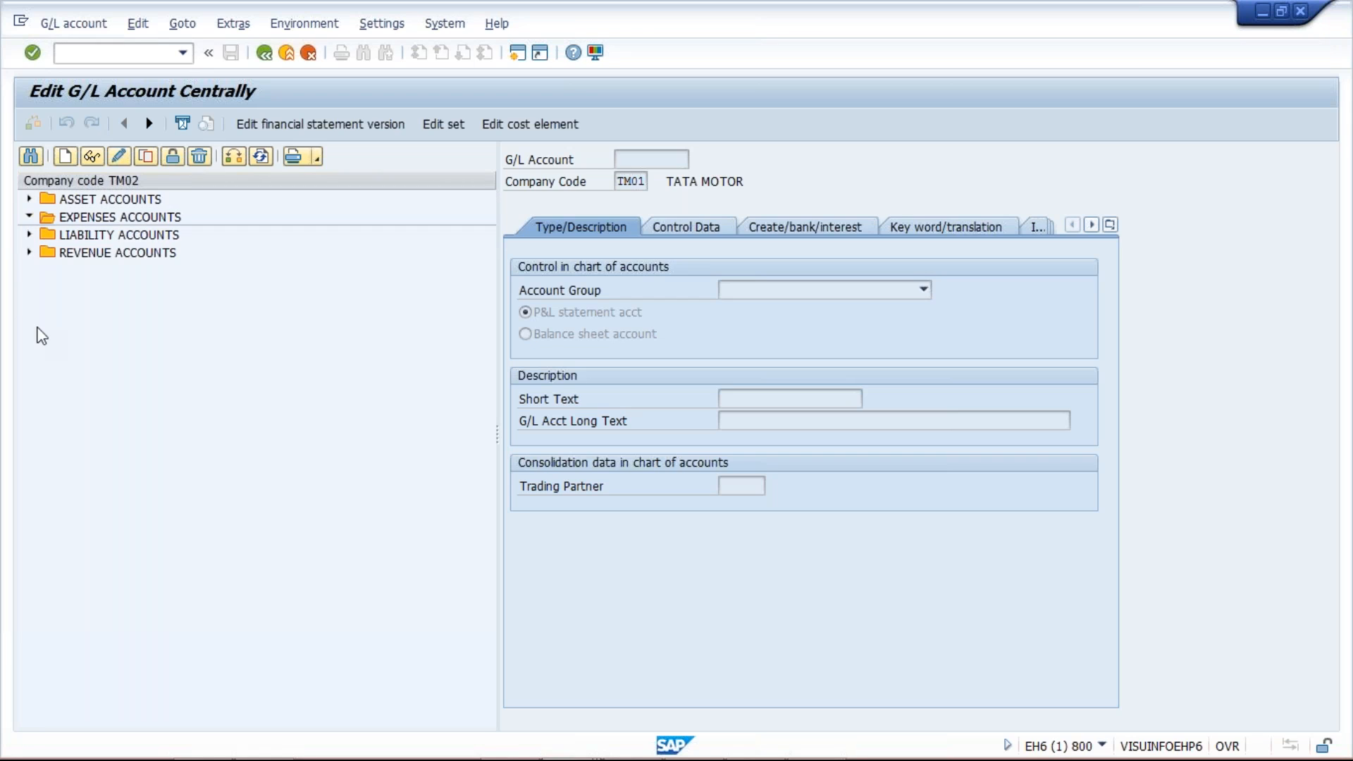
{"action": "left_click", "coordinate": [29, 287]}
{"action": "left_click", "coordinate": [176, 429]}
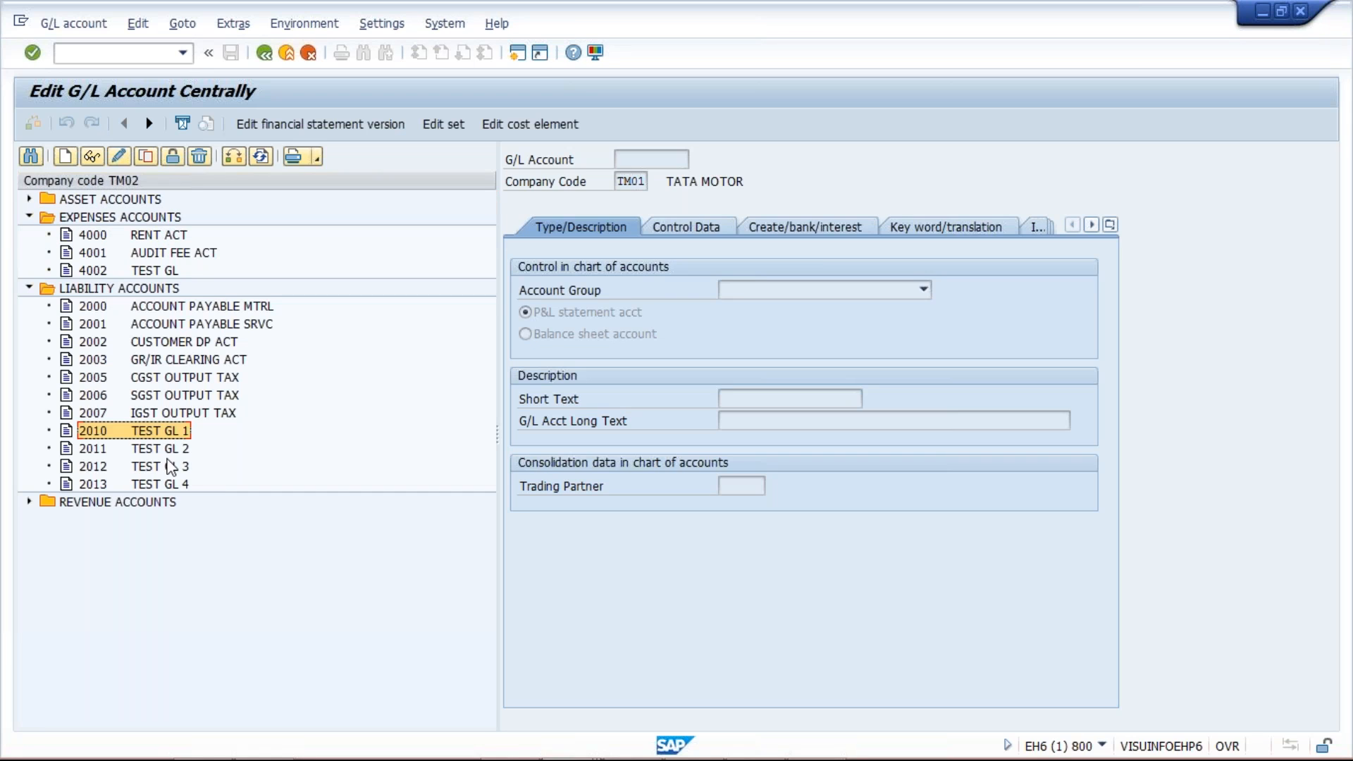
{"action": "left_click", "coordinate": [160, 468]}
{"action": "left_click", "coordinate": [156, 310]}
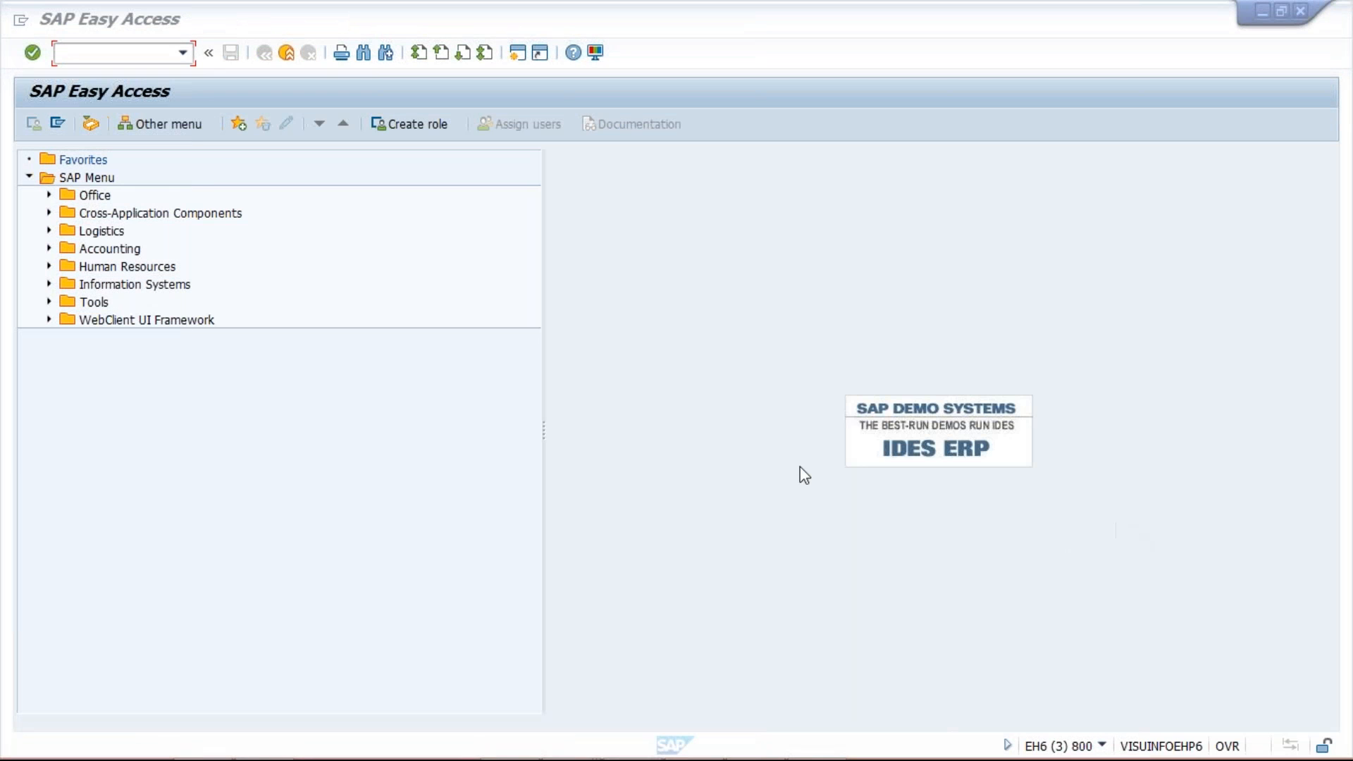
{"action": "key", "text": "alt+Tab"}
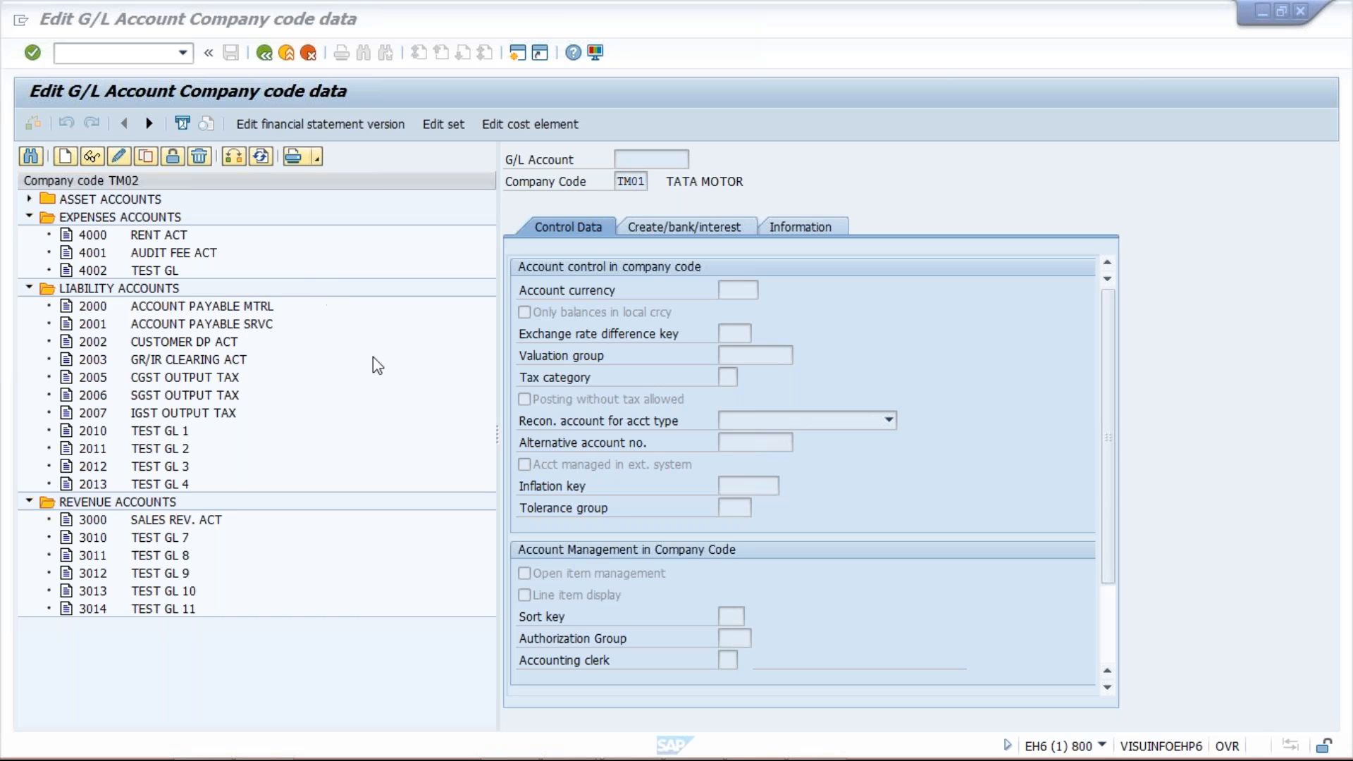
- Switch to the Class workbook in Excel and change the company codes to TM02 in H3 and TS02 in H4
{"action": "mouse_move", "coordinate": [715, 759]}
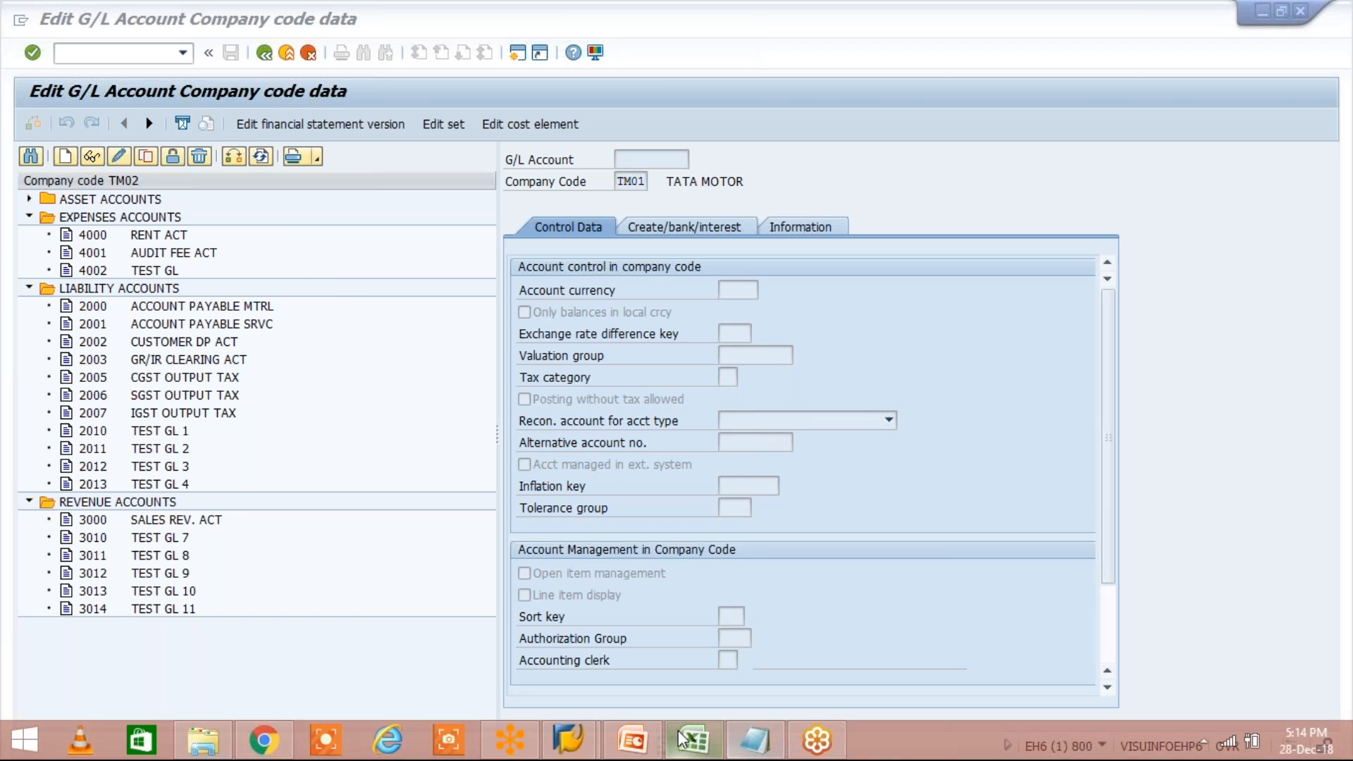
{"action": "left_click", "coordinate": [681, 738]}
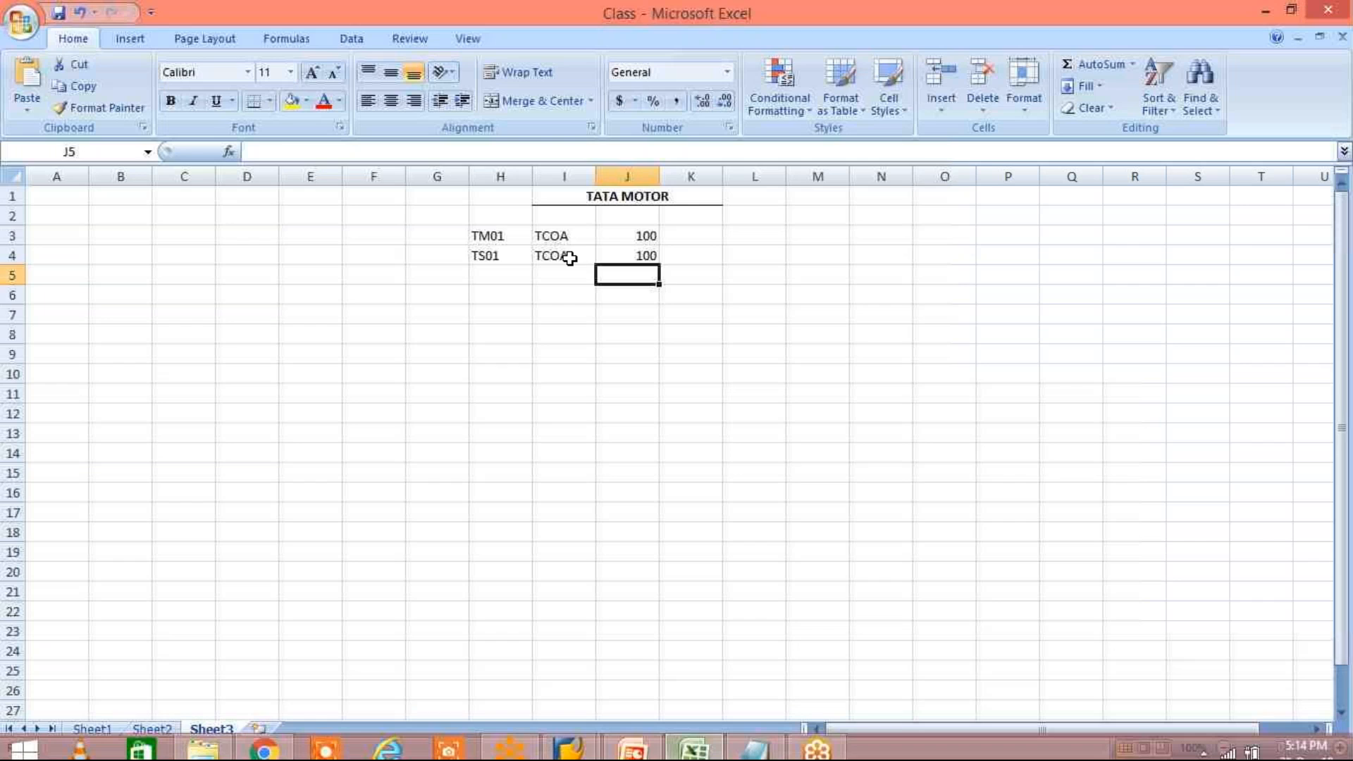
{"action": "left_click", "coordinate": [501, 236]}
{"action": "left_click", "coordinate": [314, 150]}
{"action": "key", "text": "BackSpace"}
{"action": "type", "text": "2"}
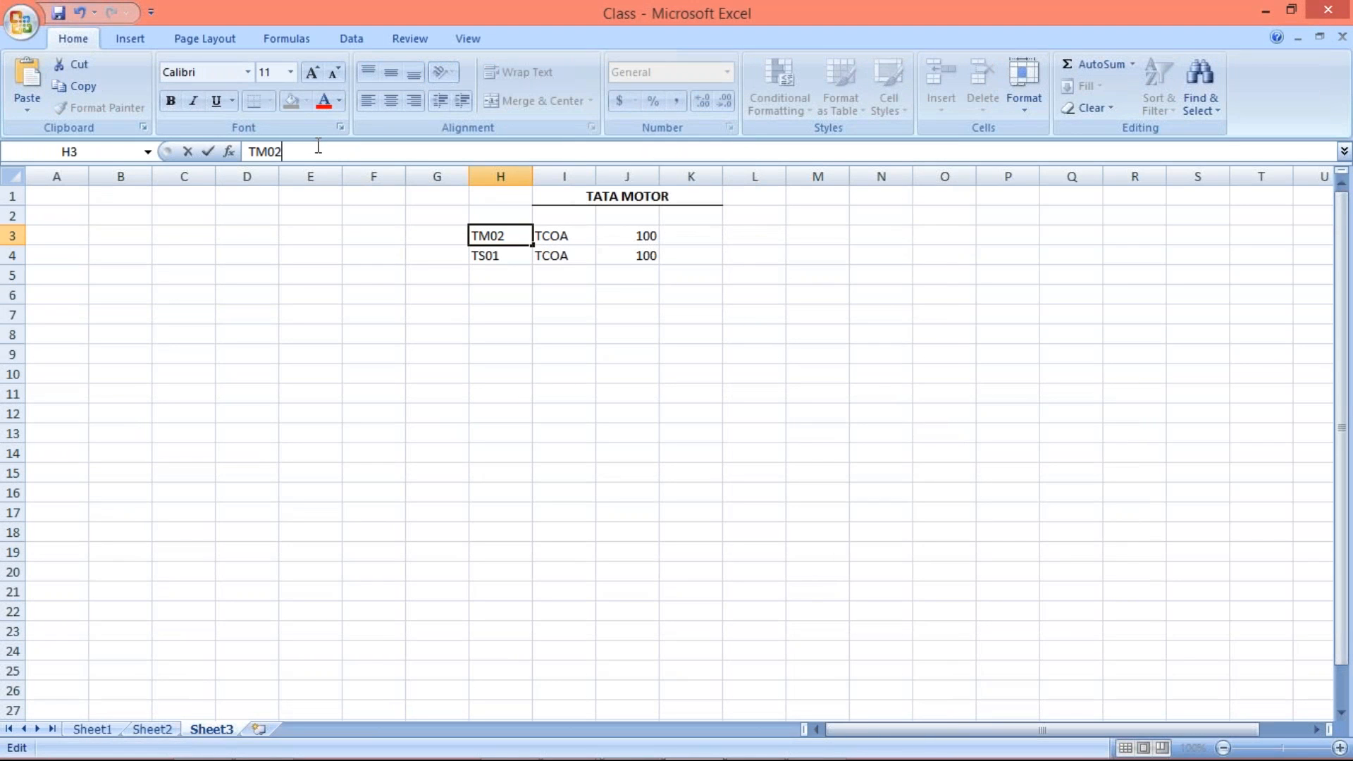
{"action": "key", "text": "Return"}
{"action": "left_click", "coordinate": [305, 151]}
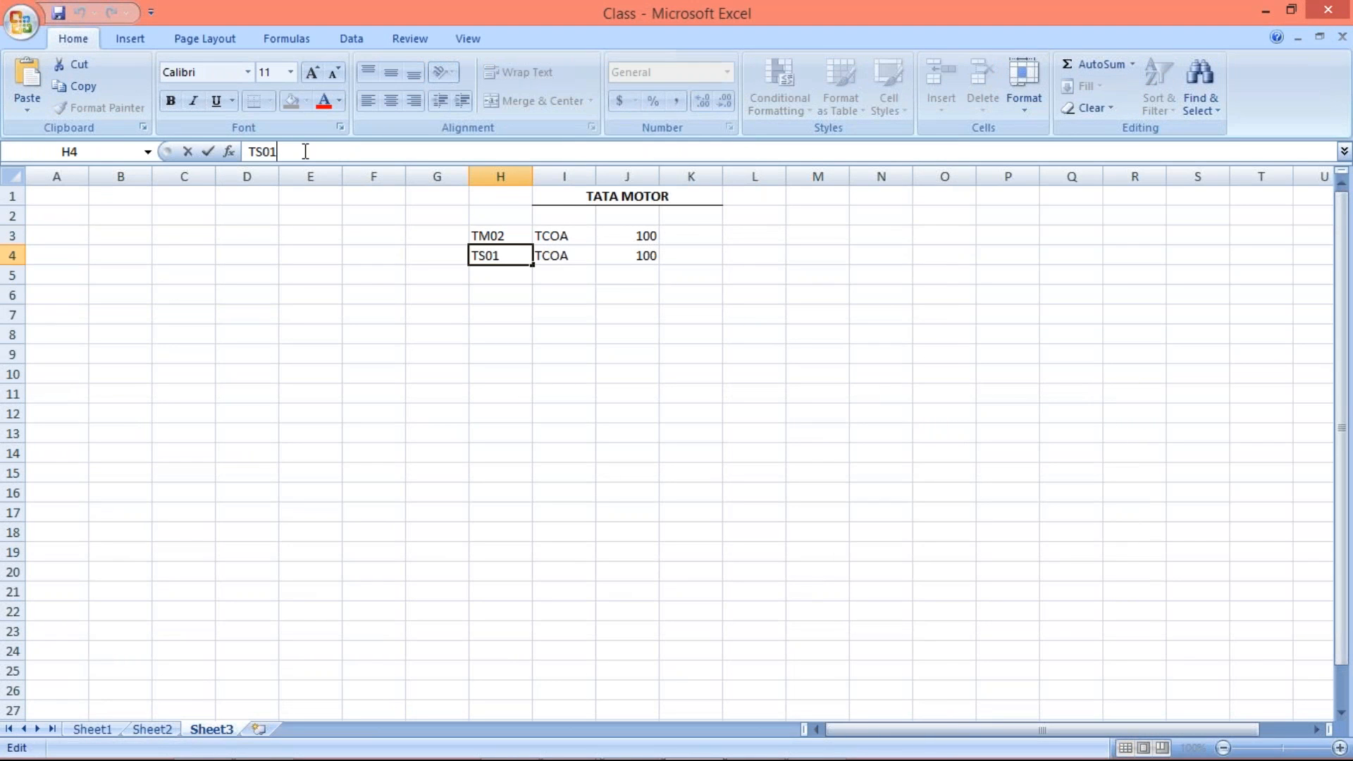
{"action": "key", "text": "BackSpace"}
{"action": "type", "text": "2"}
{"action": "left_click", "coordinate": [437, 352]}
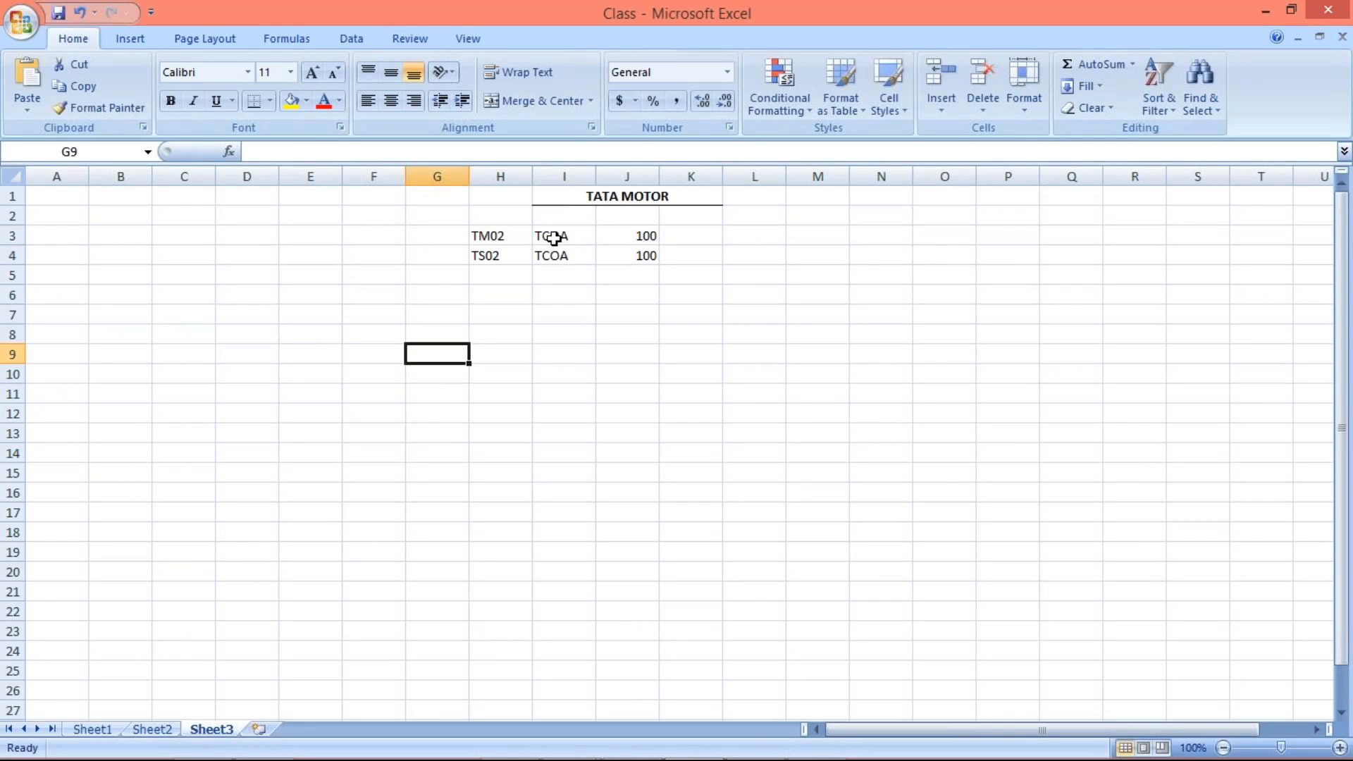
- Clear the account count in J4 of the TS02 row
{"action": "left_click", "coordinate": [553, 255]}
{"action": "left_click", "coordinate": [489, 232]}
{"action": "left_click", "coordinate": [490, 258]}
{"action": "left_click", "coordinate": [647, 234]}
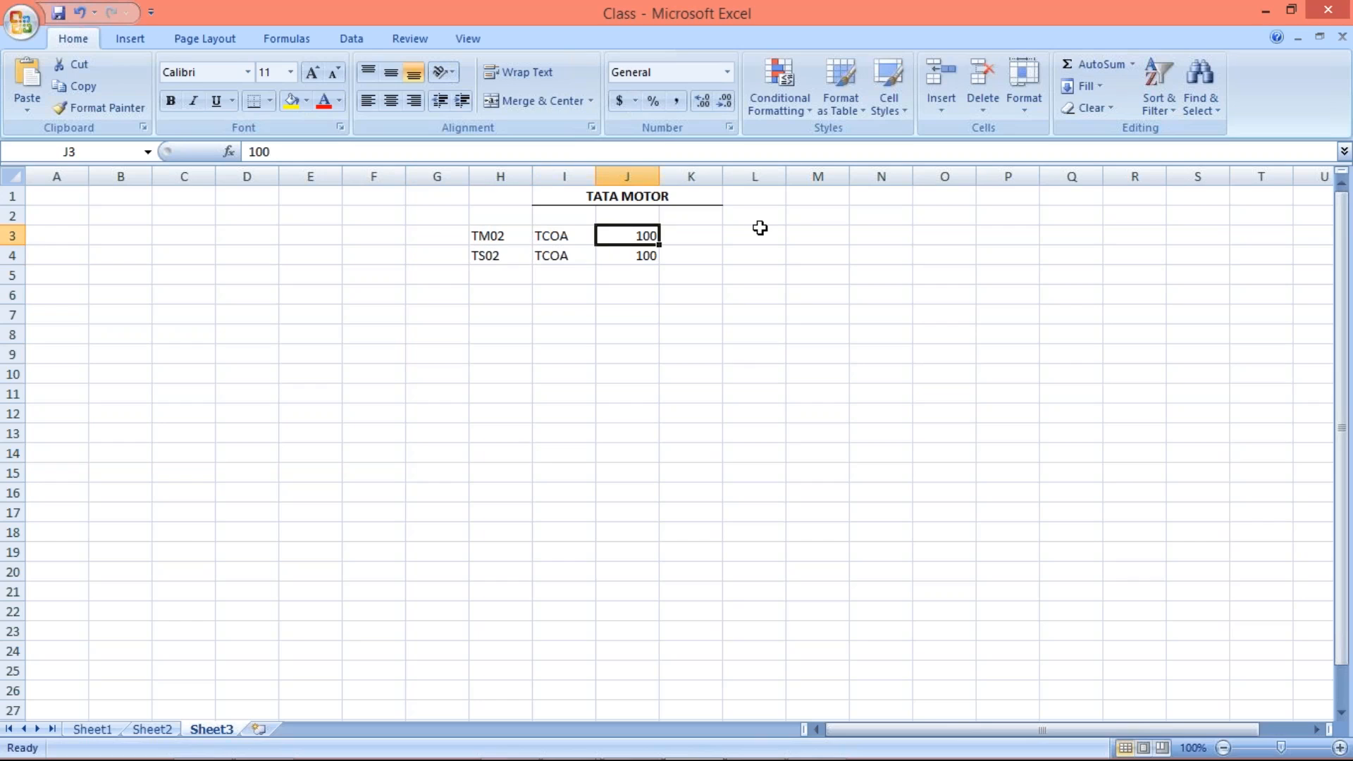
{"action": "key", "text": "Down"}
{"action": "key", "text": "Delete"}
{"action": "left_click", "coordinate": [558, 236]}
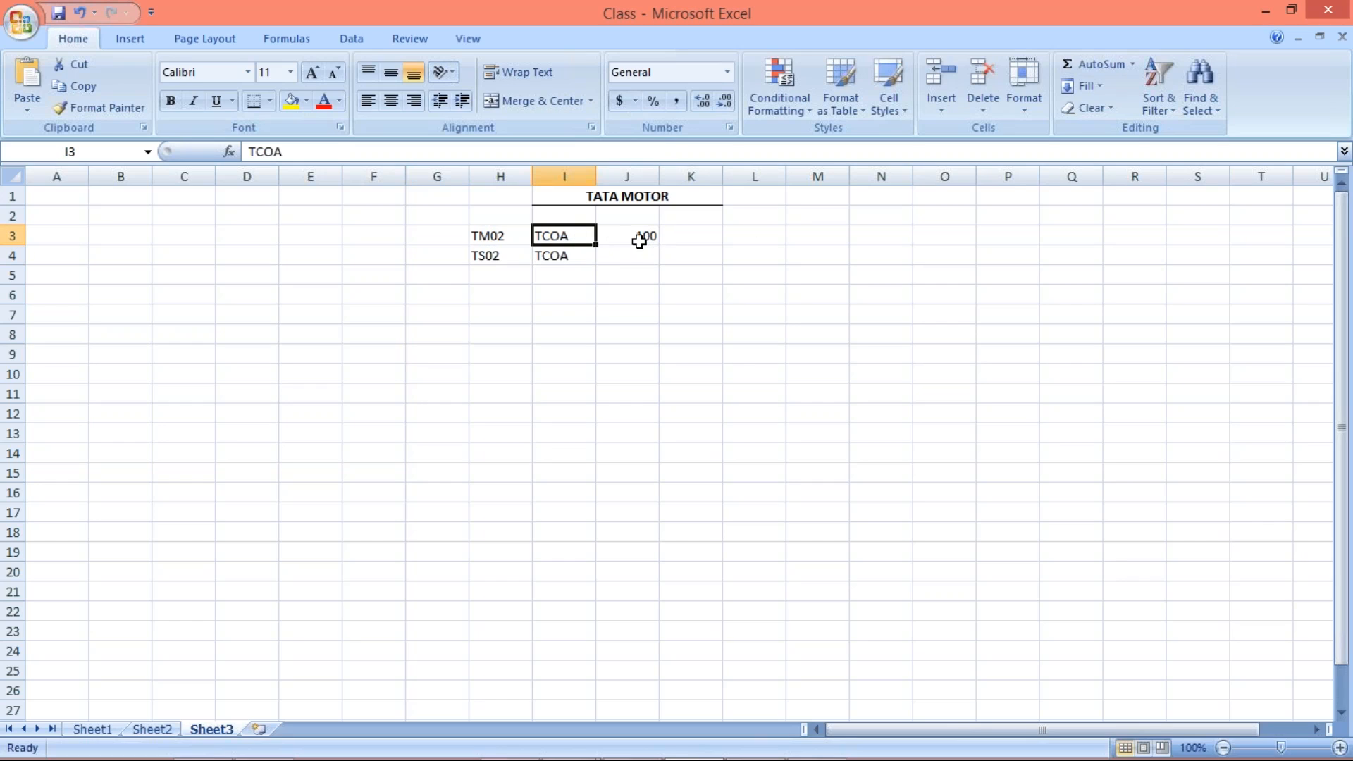
{"action": "left_click", "coordinate": [639, 241]}
{"action": "left_click", "coordinate": [478, 232]}
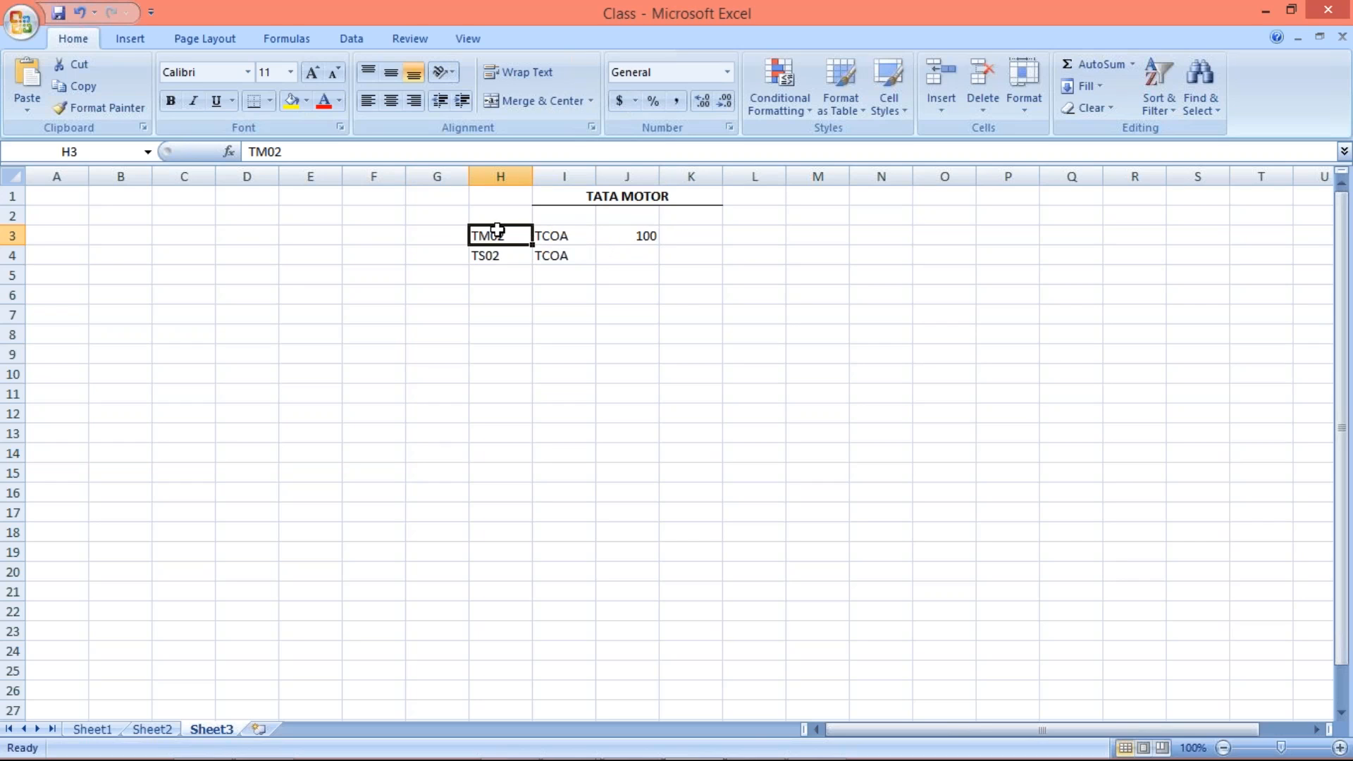
{"action": "left_click", "coordinate": [539, 231], "text": "shift"}
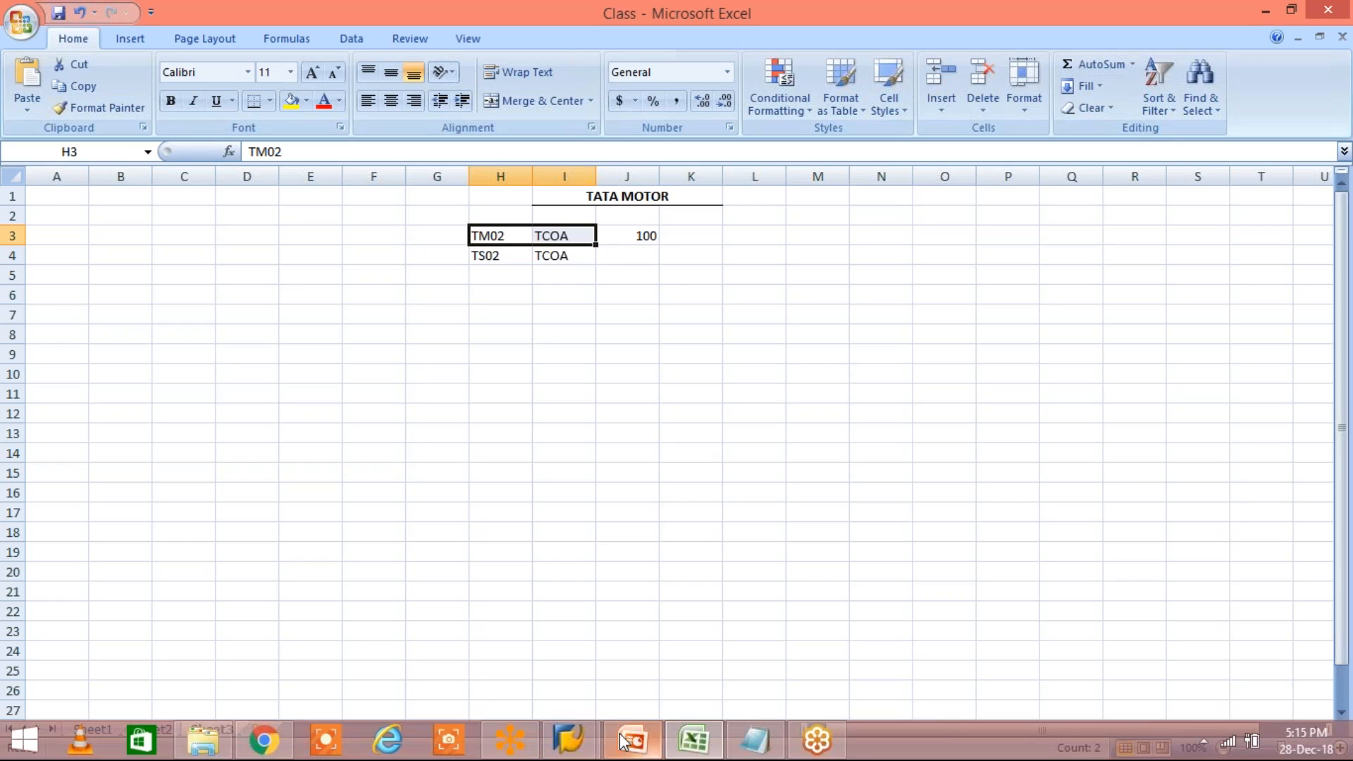
- Switch to SAP and try to change the G/L account list's company code to TS02
{"action": "left_click", "coordinate": [567, 740]}
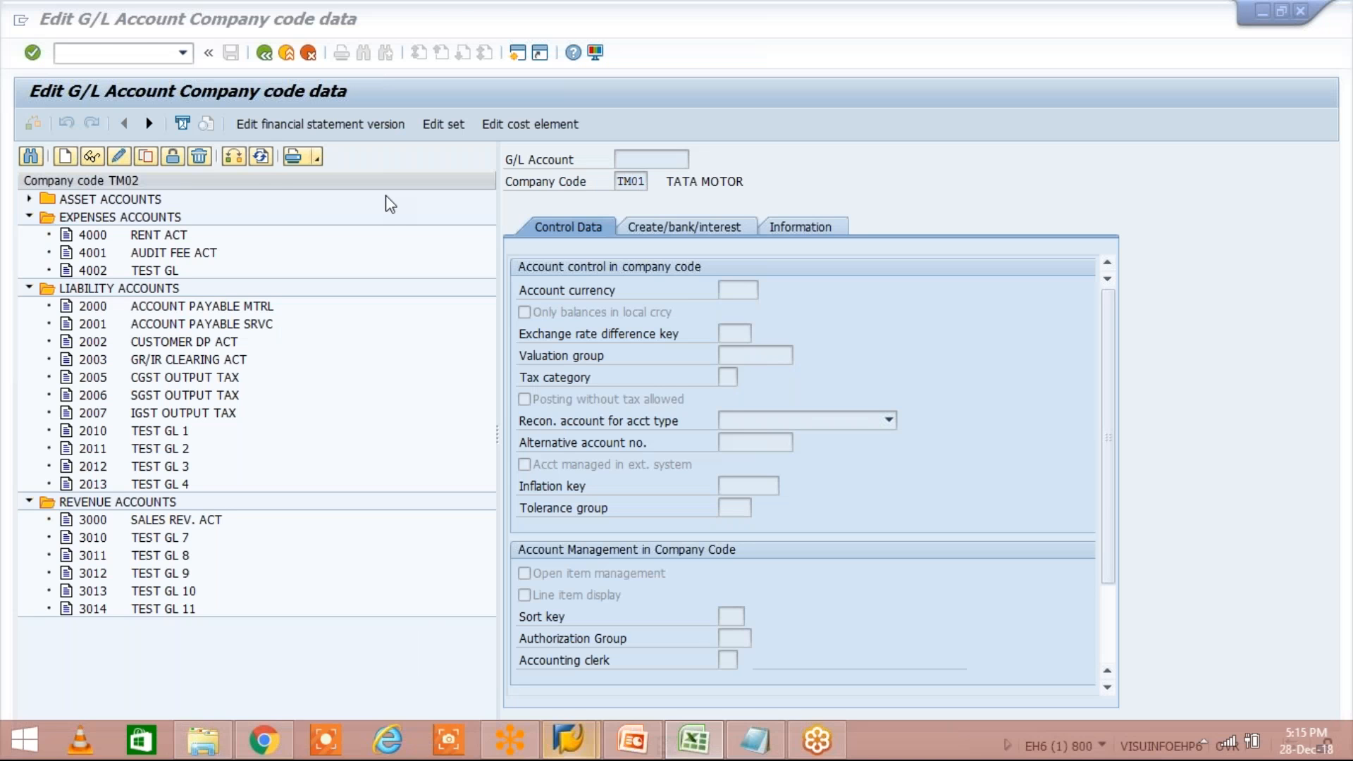
{"action": "left_click", "coordinate": [235, 158]}
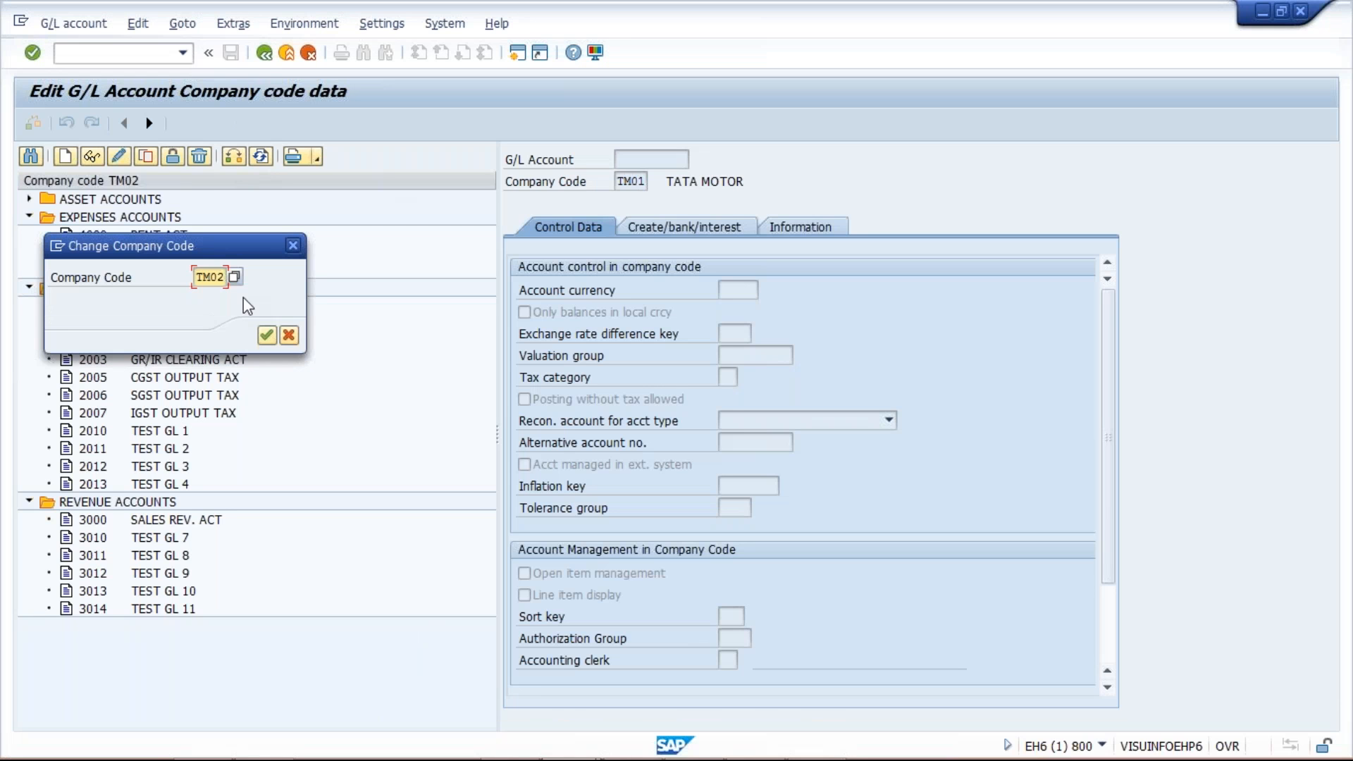
{"action": "key", "text": "Return"}
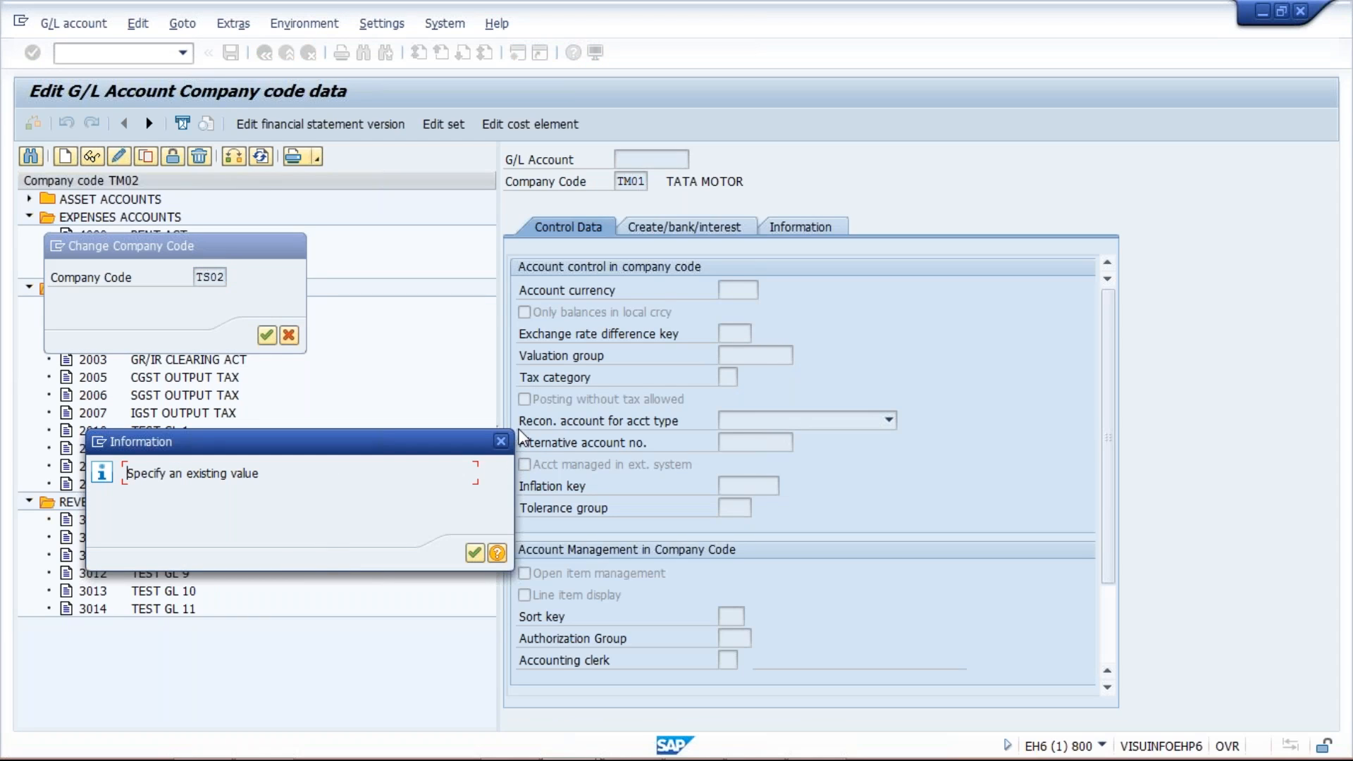
{"action": "left_click", "coordinate": [501, 442]}
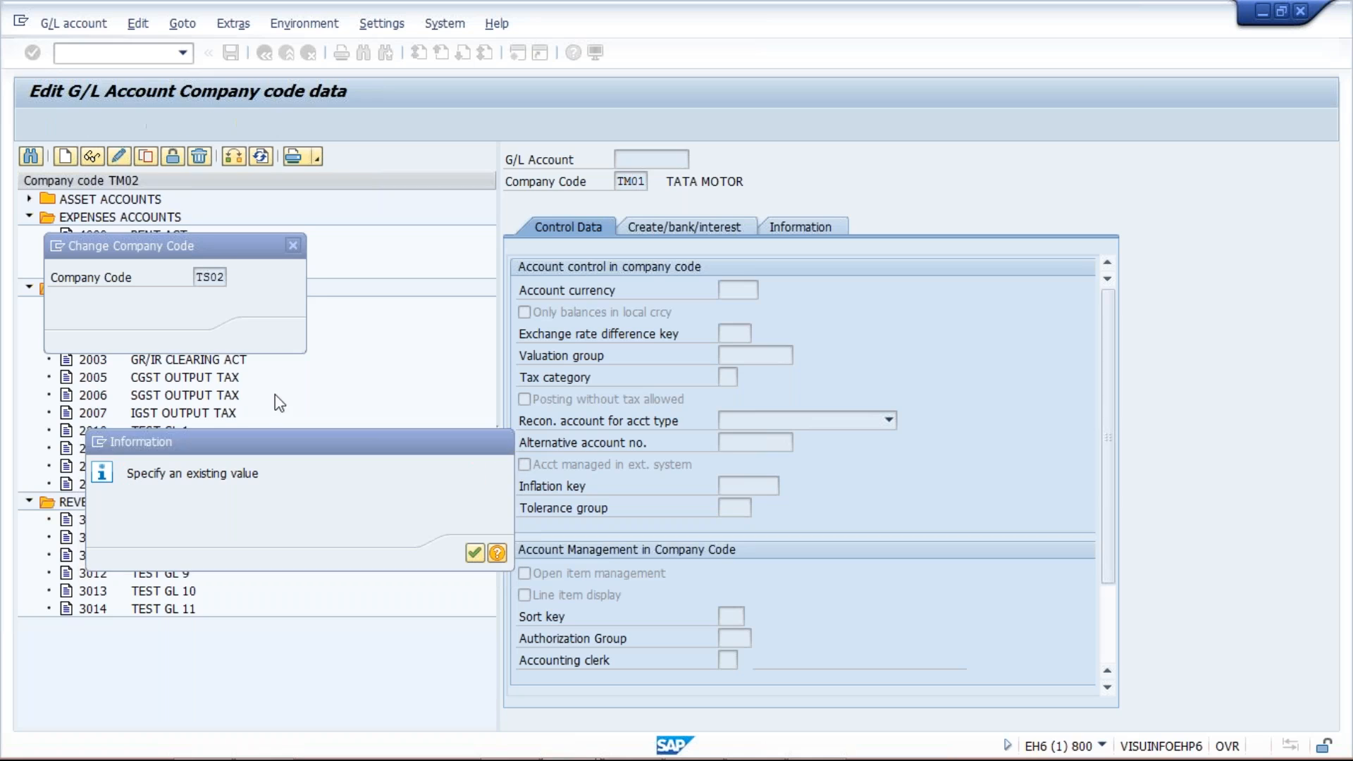
{"action": "left_click", "coordinate": [293, 245]}
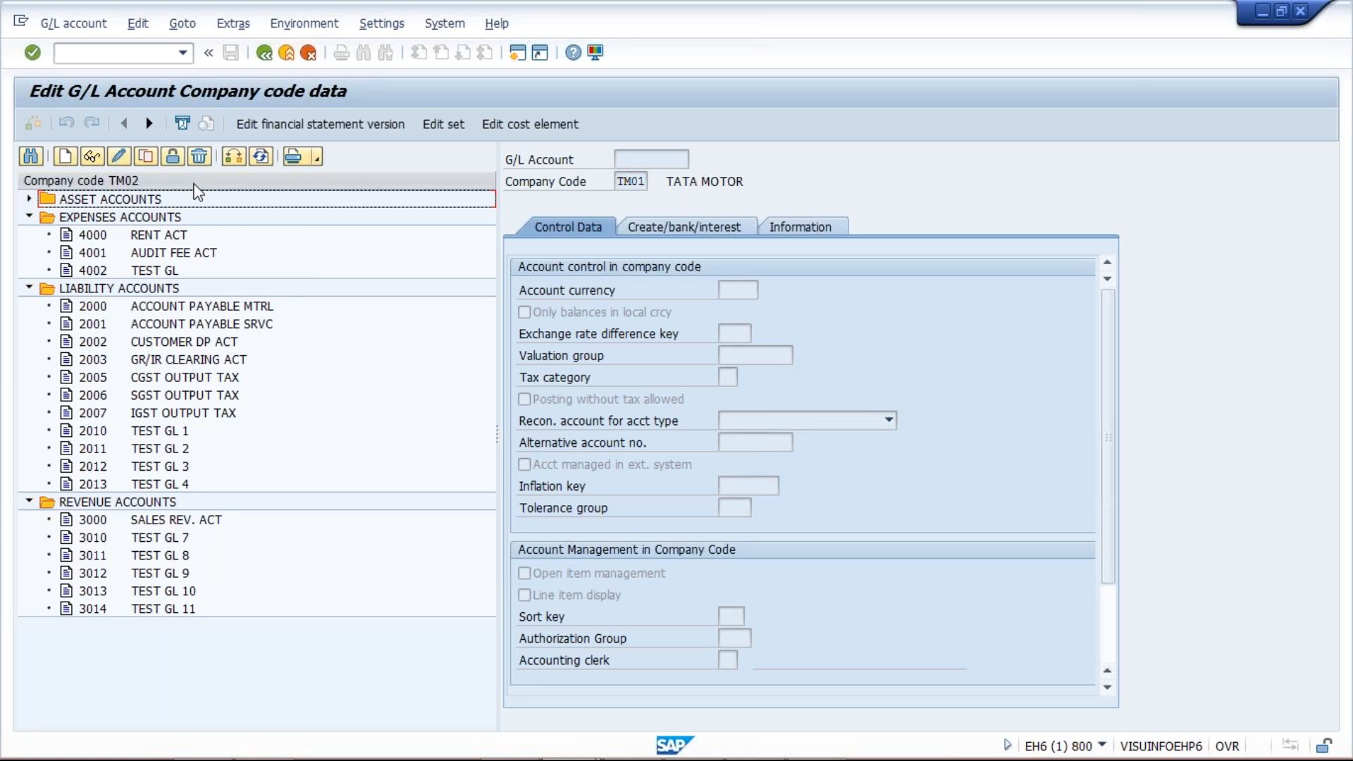
- Open central G/L account editing with the transaction code /NFS00
{"action": "left_click", "coordinate": [129, 53]}
{"action": "type", "text": "/NFS"}
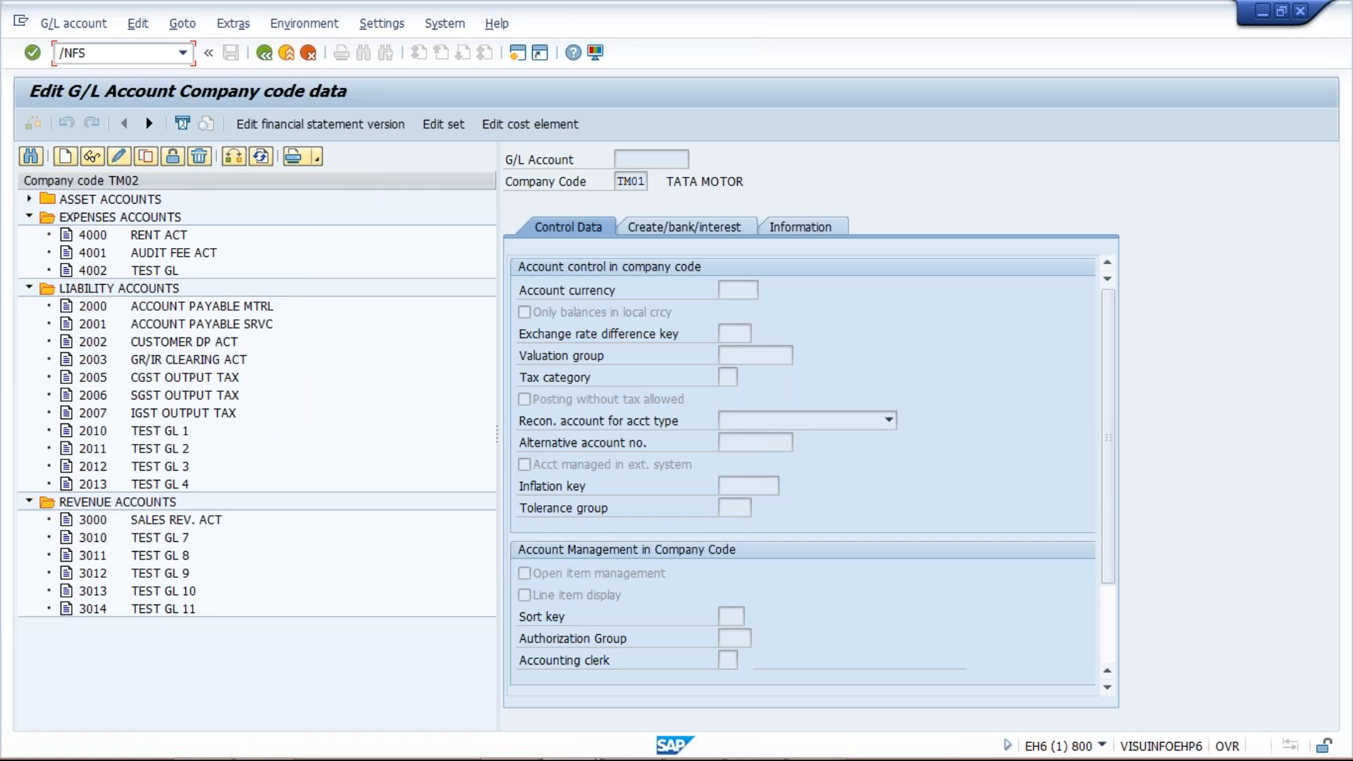
{"action": "type", "text": "00"}
{"action": "key", "text": "Return"}
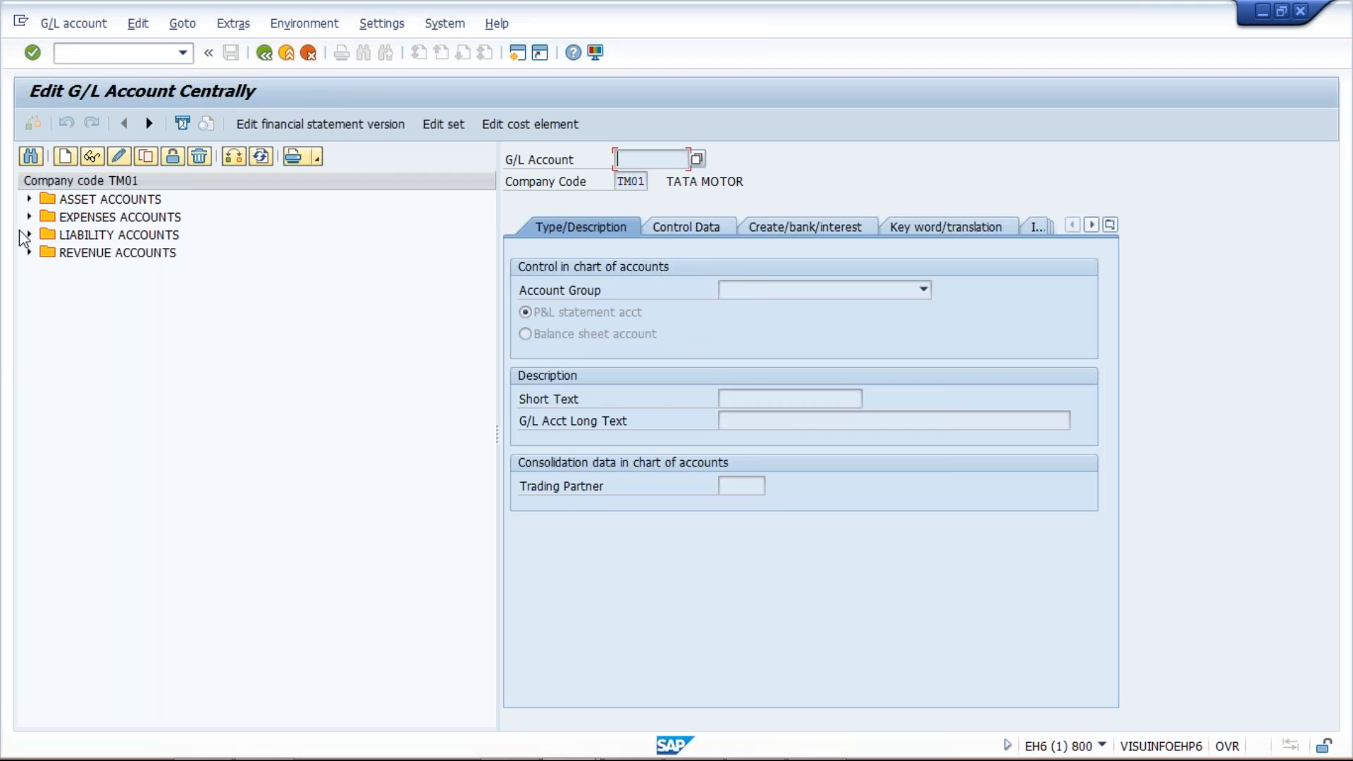
- Set the company code of the central G/L account list to TM02
{"action": "left_click", "coordinate": [29, 235]}
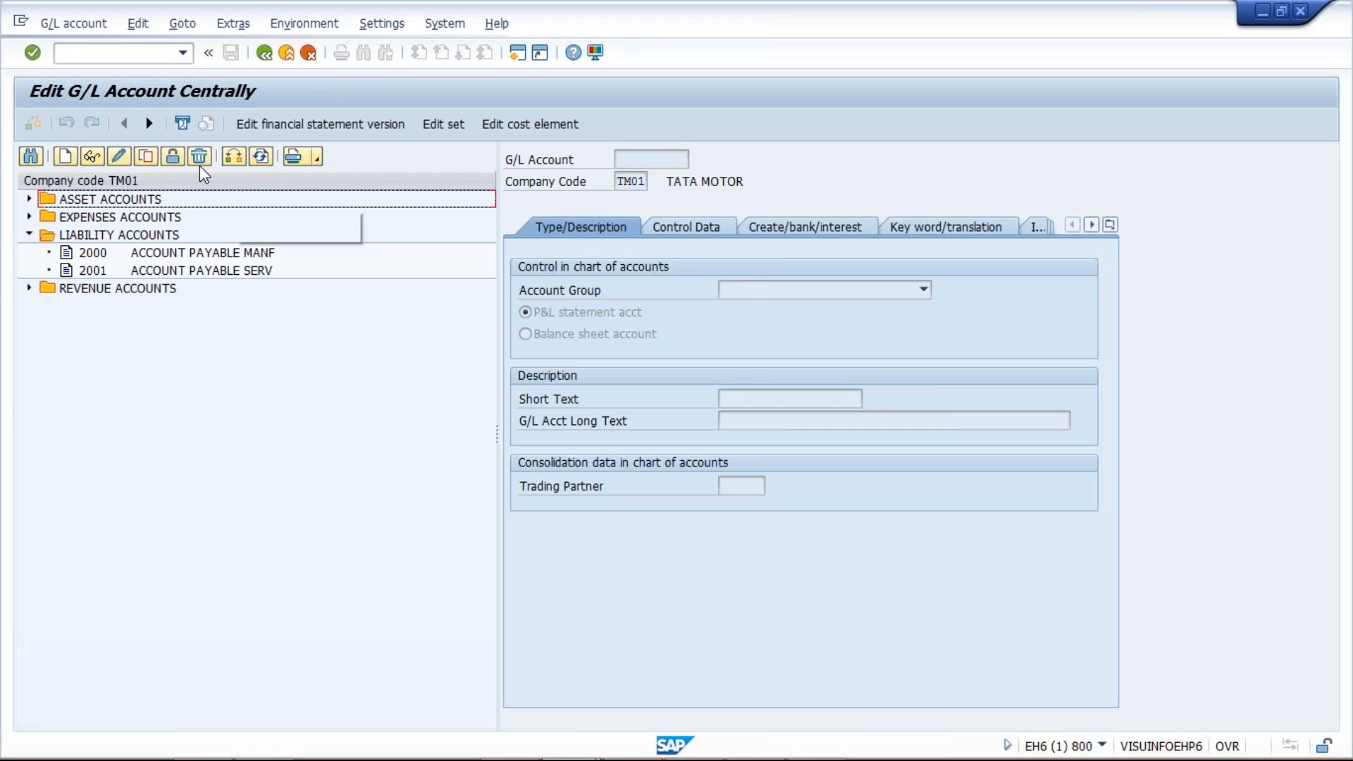
{"action": "left_click", "coordinate": [233, 156]}
{"action": "left_click", "coordinate": [221, 276]}
{"action": "key", "text": "BackSpace"}
{"action": "type", "text": "2"}
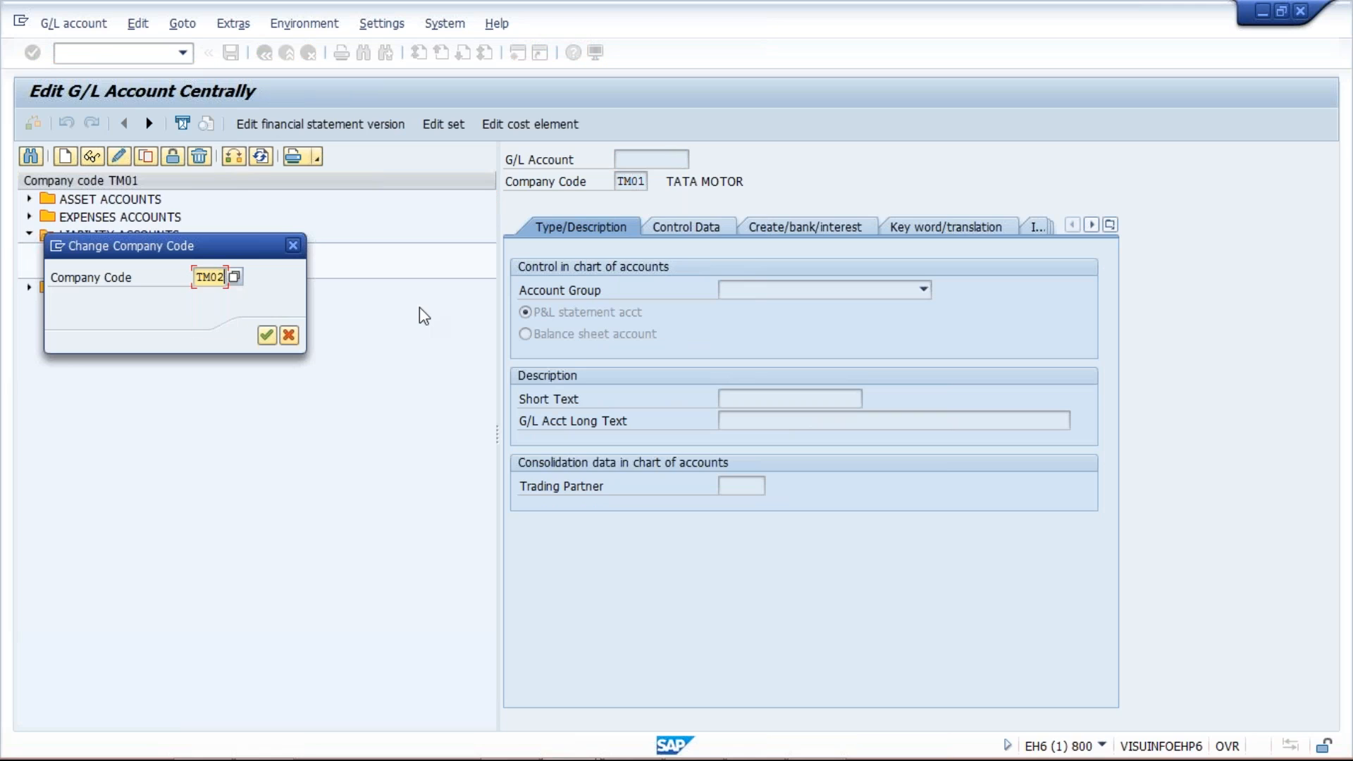
{"action": "key", "text": "Return"}
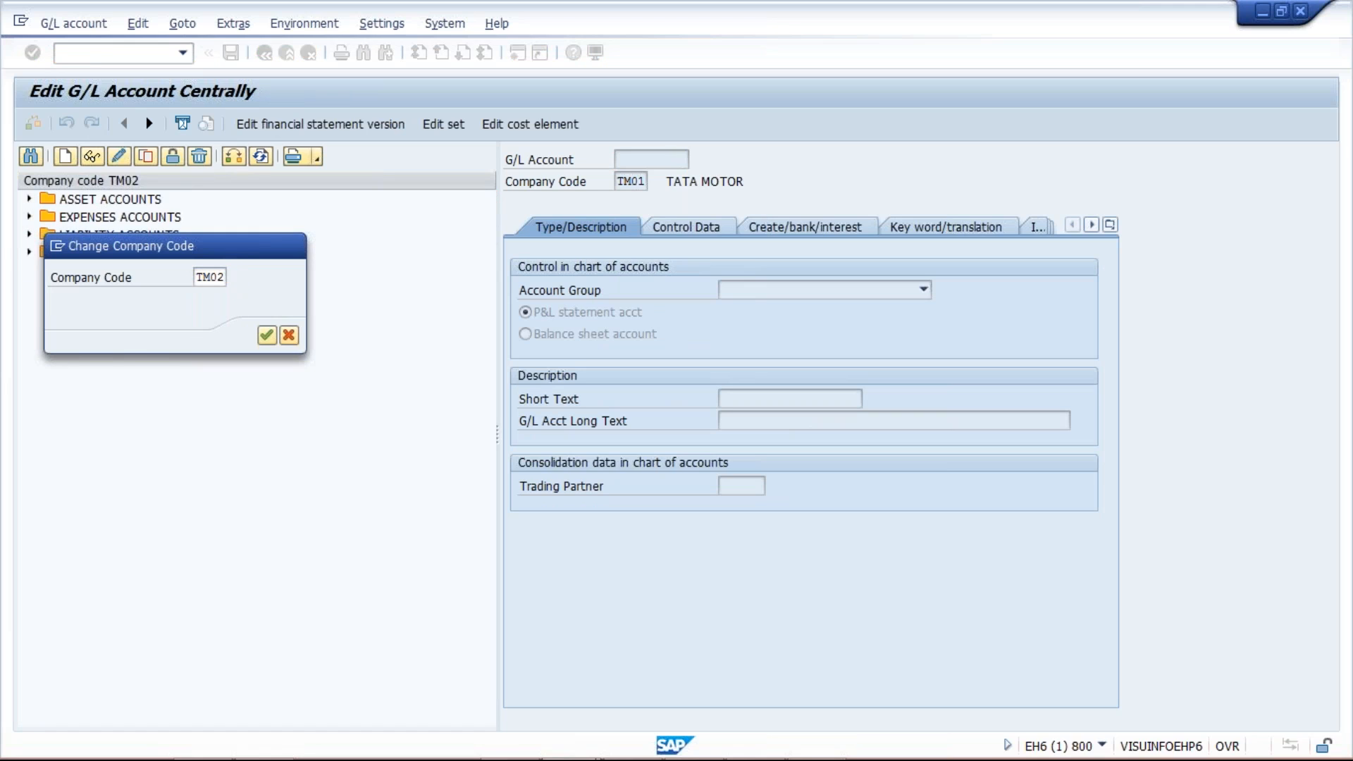
- Expand the expenses and liability account groups in the central list to view their G/L accounts
{"action": "left_click", "coordinate": [29, 217]}
{"action": "left_click", "coordinate": [29, 288]}
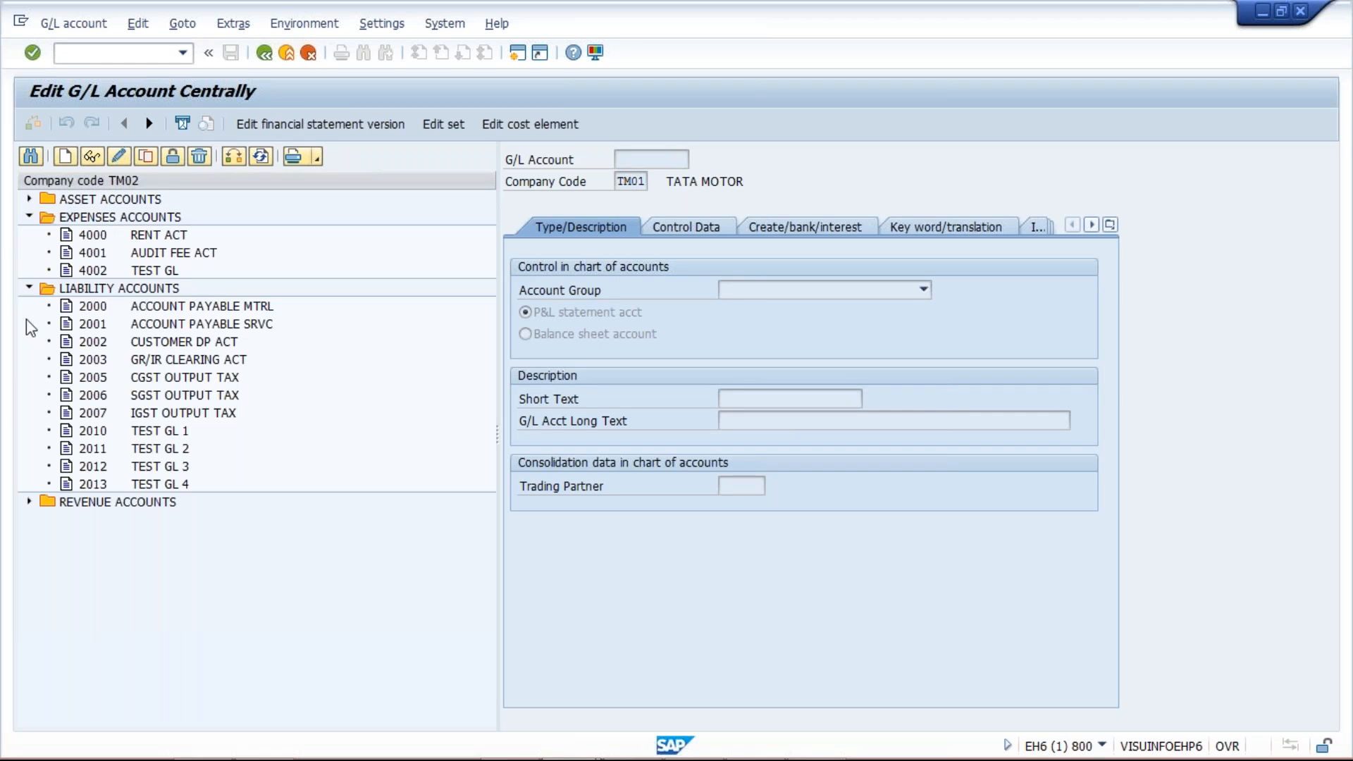
{"action": "left_click", "coordinate": [390, 491]}
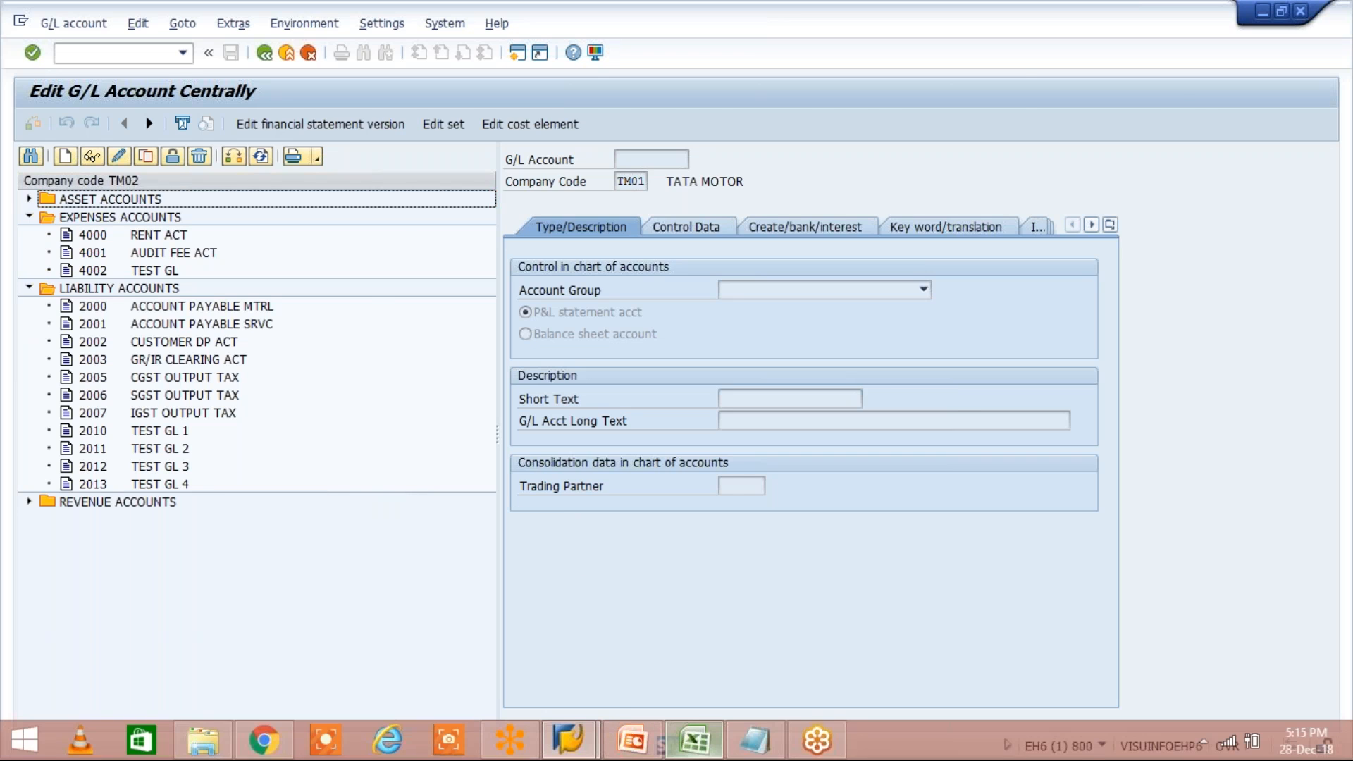
- Switch to the Class workbook in Excel and examine the TS02 row's company code, chart of accounts and empty J4 cell
{"action": "left_click", "coordinate": [694, 740]}
{"action": "left_click", "coordinate": [484, 254]}
{"action": "left_click", "coordinate": [553, 255]}
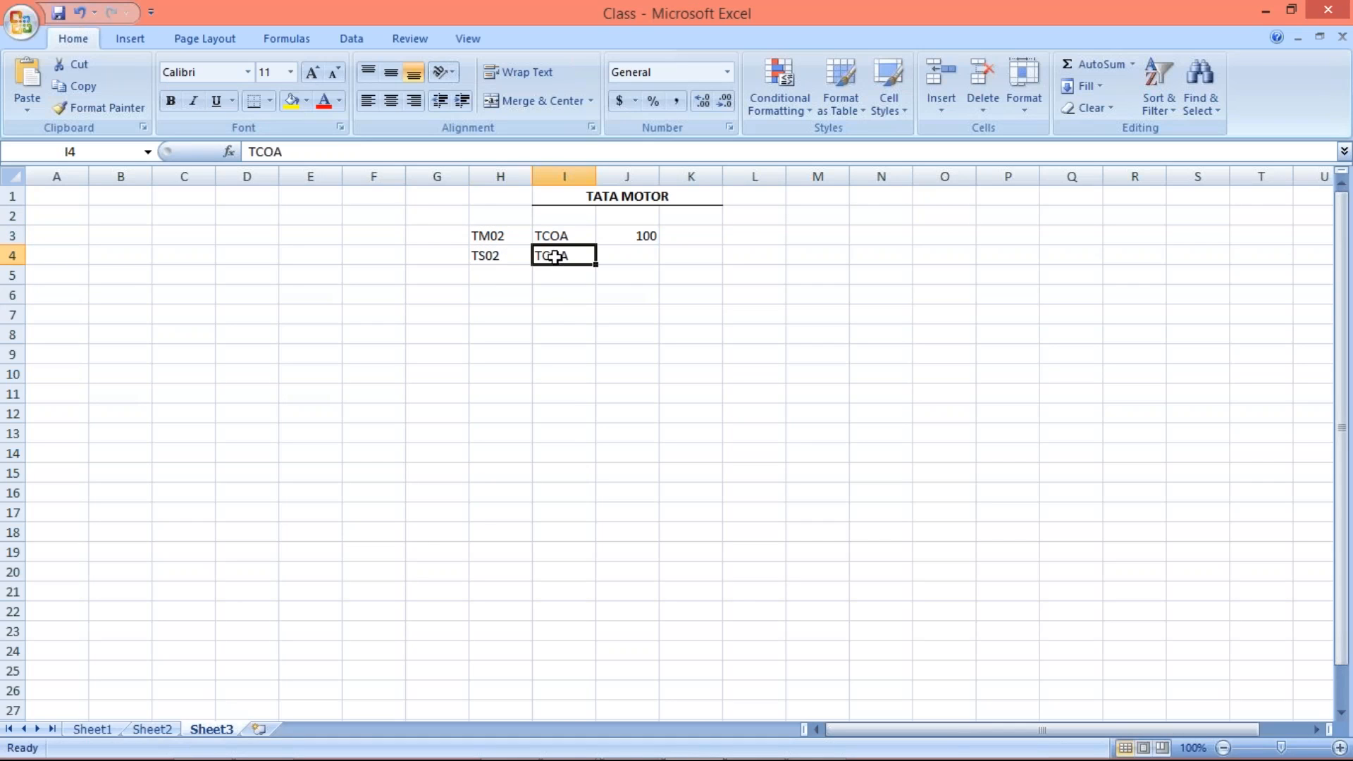
{"action": "left_click", "coordinate": [512, 272]}
{"action": "left_click", "coordinate": [502, 256]}
{"action": "left_click", "coordinate": [543, 257]}
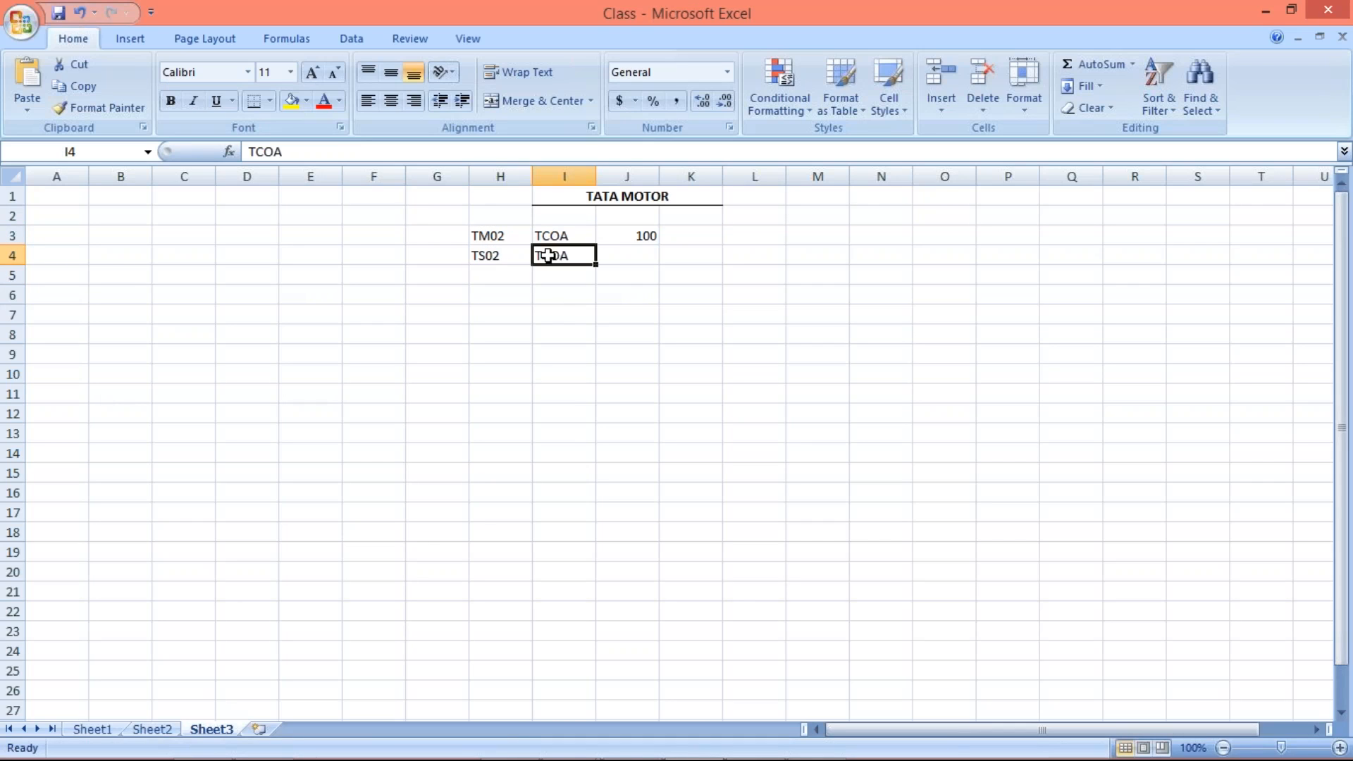
{"action": "left_click", "coordinate": [500, 259]}
{"action": "left_click", "coordinate": [623, 254]}
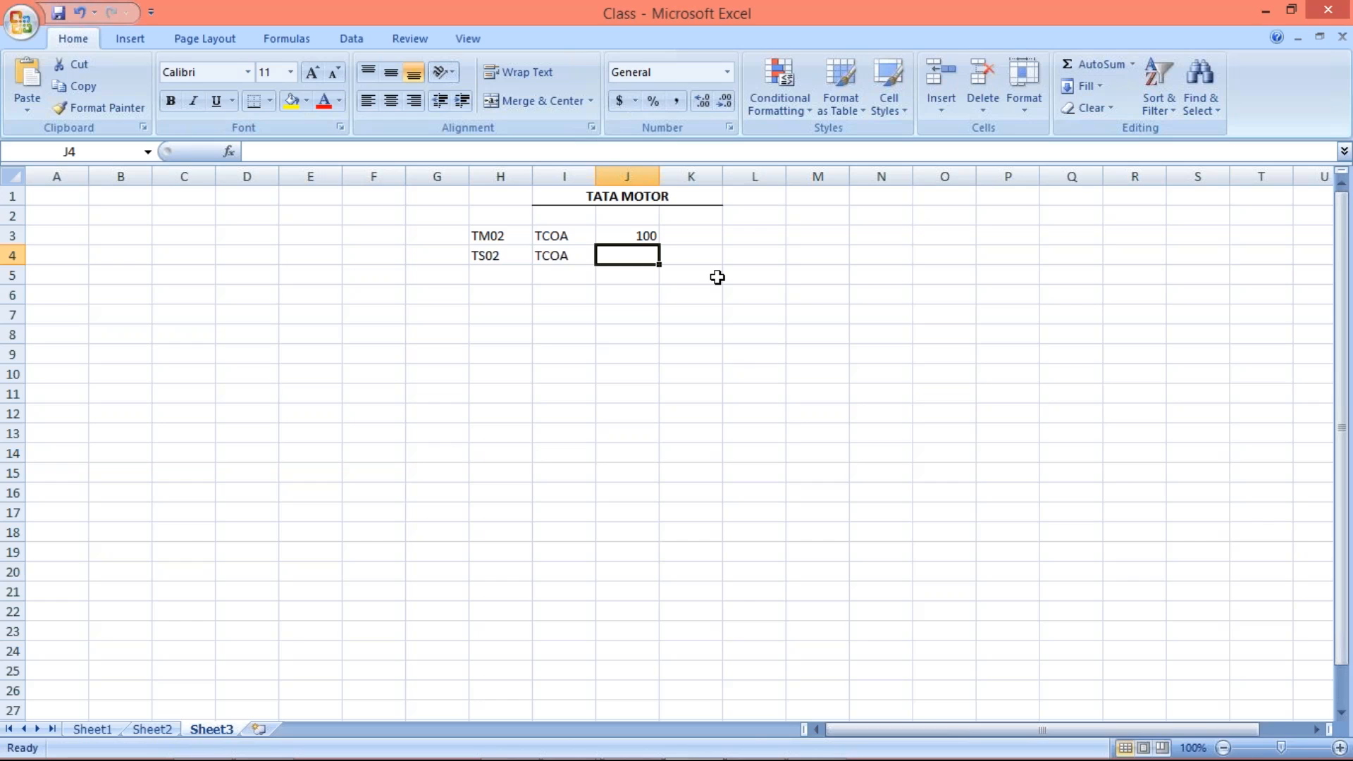
- Enter COA in K3 and CMP. CD. in L3, beside the TM02 account count
{"action": "left_click", "coordinate": [692, 241]}
{"action": "type", "text": "COA"}
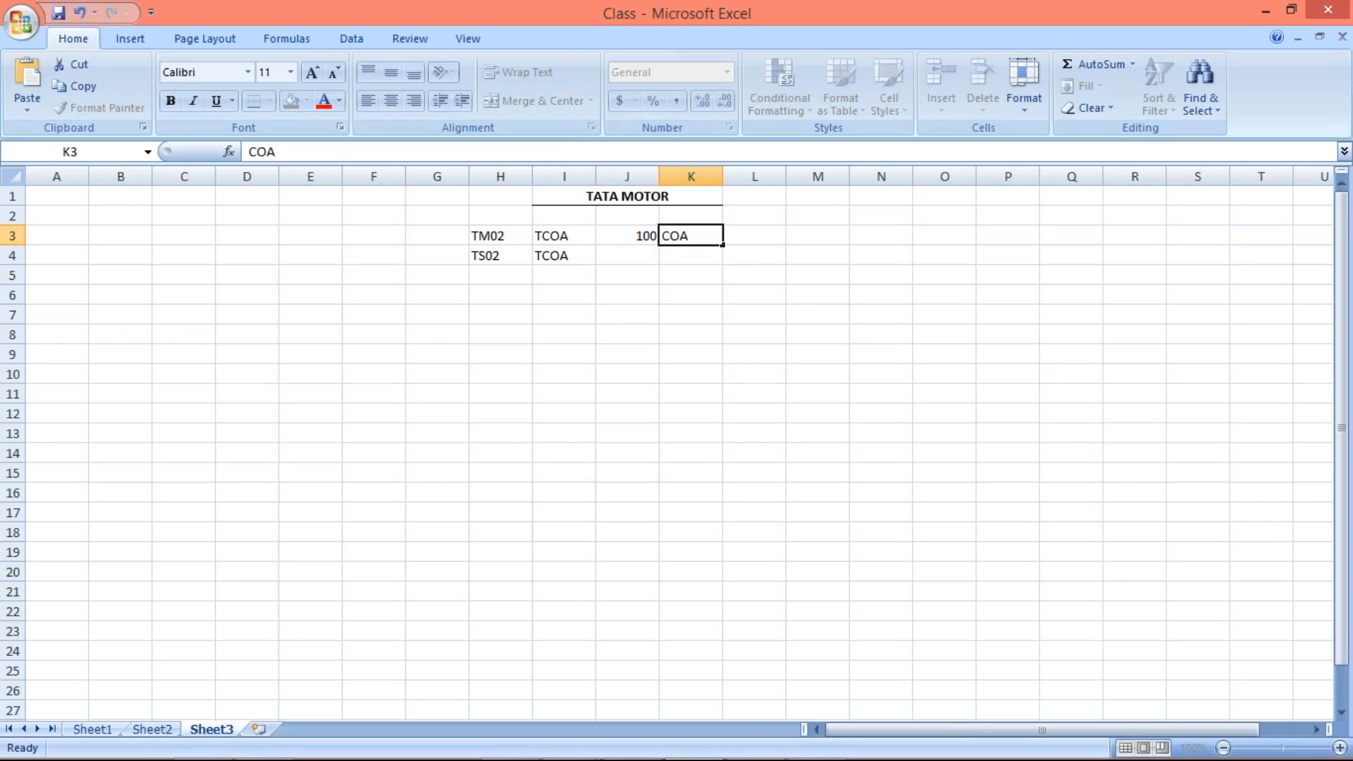
{"action": "key", "text": "Tab"}
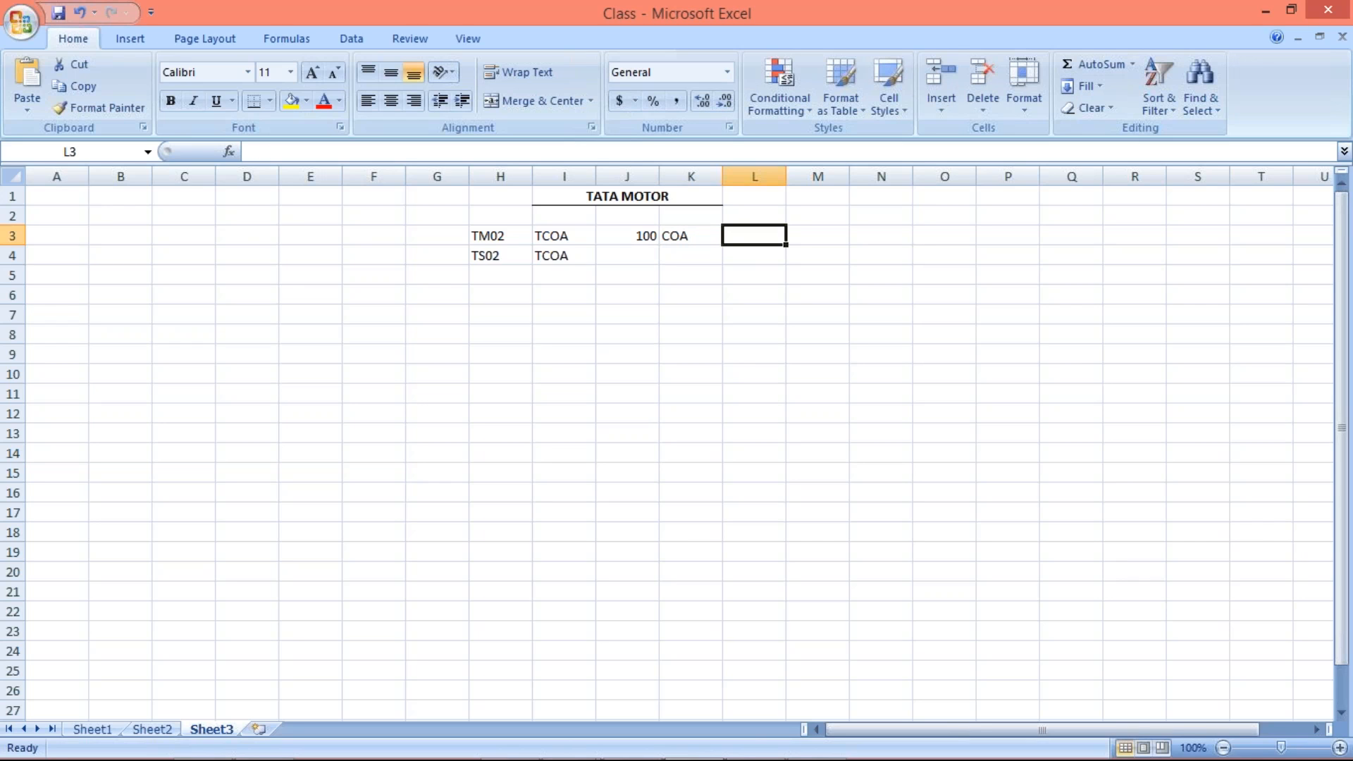
{"action": "type", "text": "CD"}
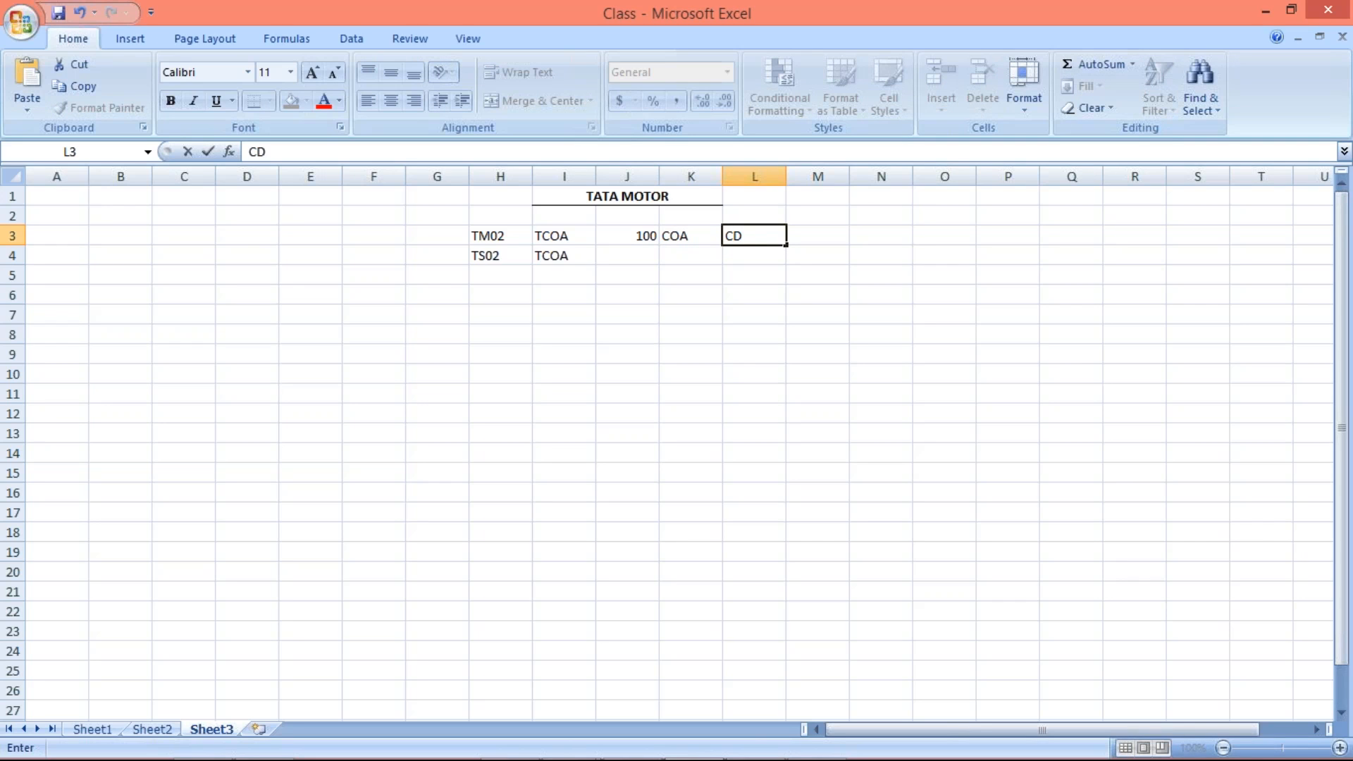
{"action": "key", "text": "BackSpace"}
{"action": "type", "text": "MP. CD."}
{"action": "key", "text": "Return"}
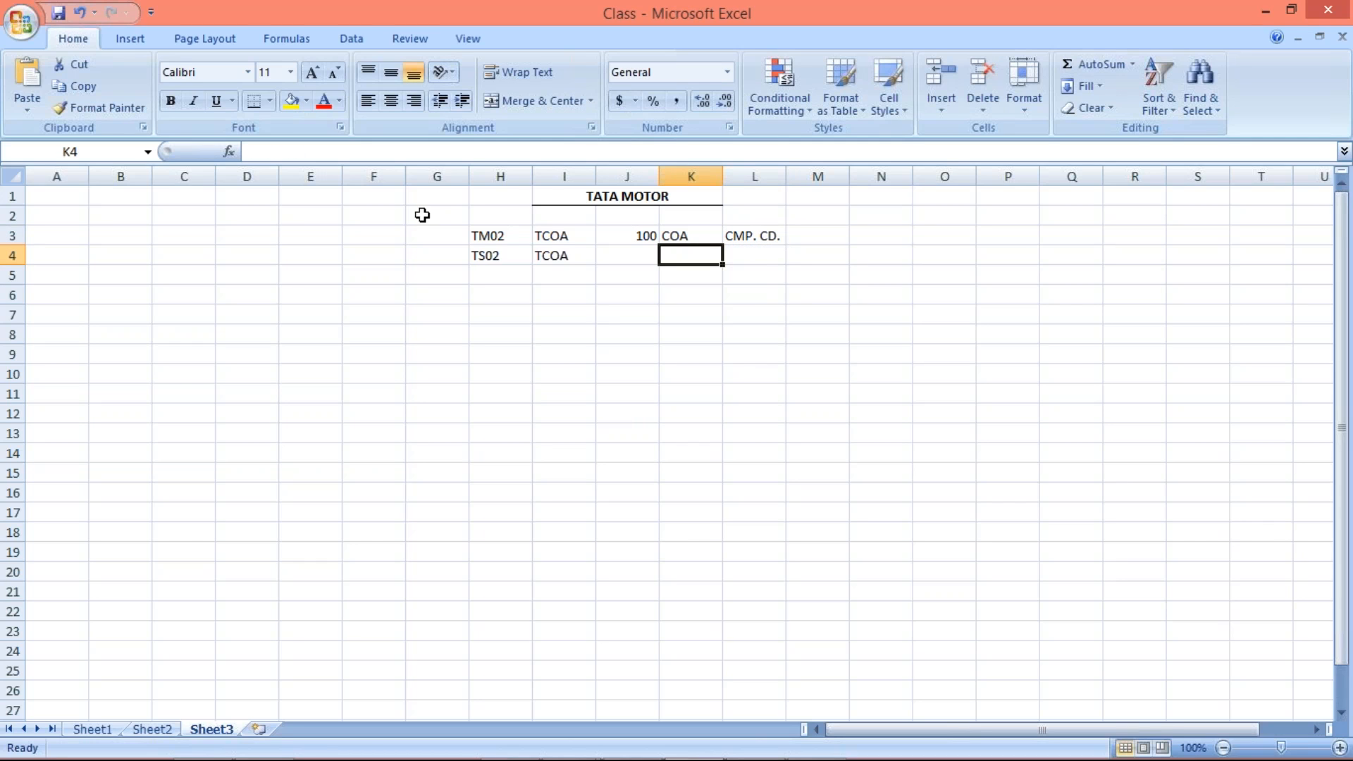
- Center the contents of all cells in the sheet horizontally
{"action": "left_click", "coordinate": [8, 177]}
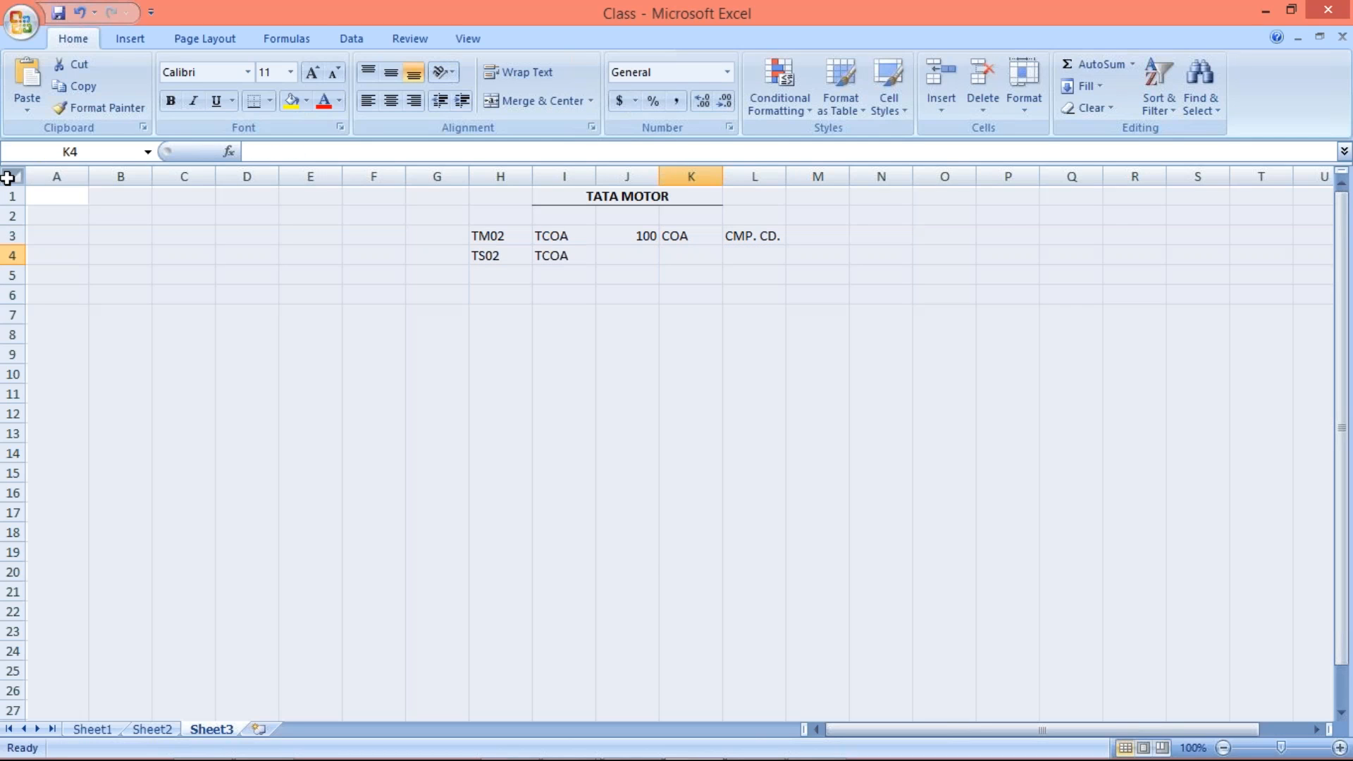
{"action": "left_click", "coordinate": [391, 100]}
{"action": "left_click", "coordinate": [753, 452]}
{"action": "left_click", "coordinate": [686, 236]}
{"action": "left_click", "coordinate": [761, 236]}
{"action": "left_click", "coordinate": [689, 235]}
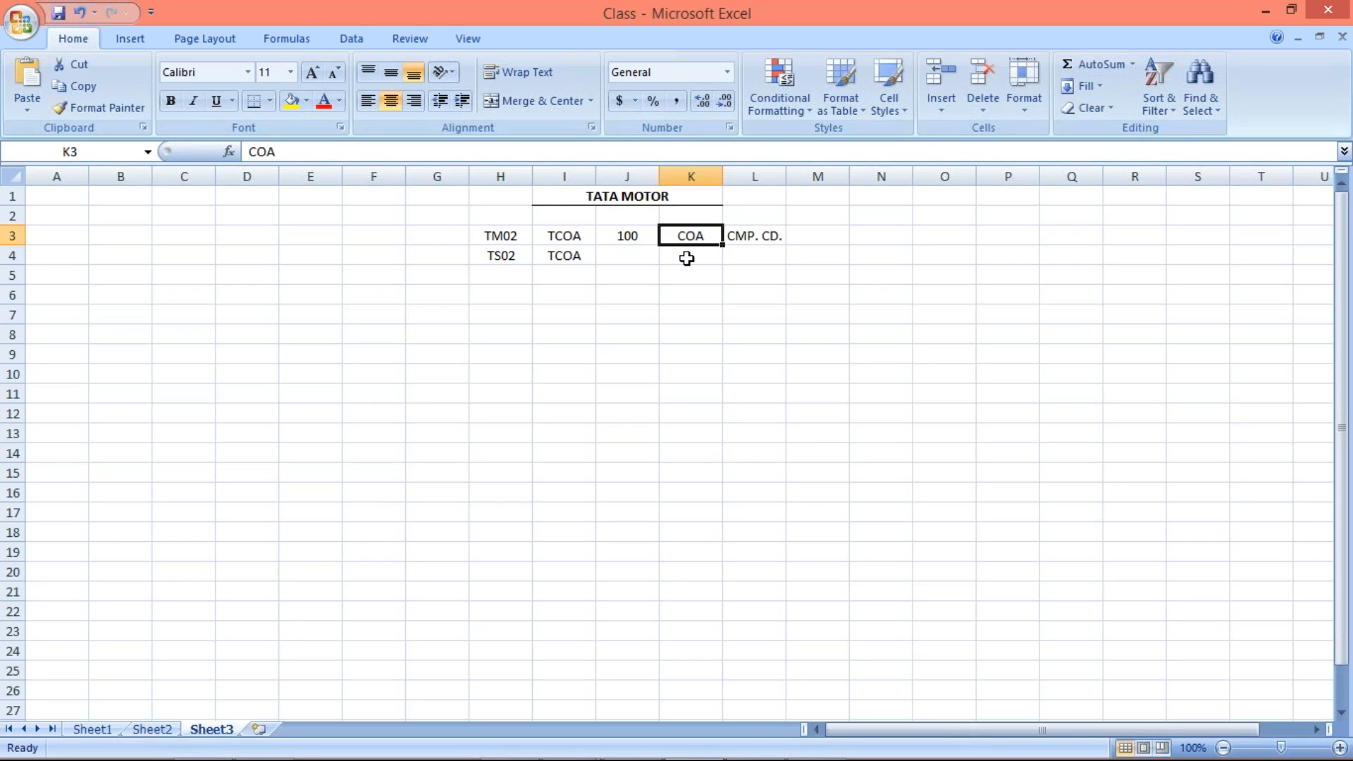
- Switch to SAP and examine the Type/Description, Control Data and Create/bank/interest sections of central G/L account editing
{"action": "key", "text": "alt+Tab"}
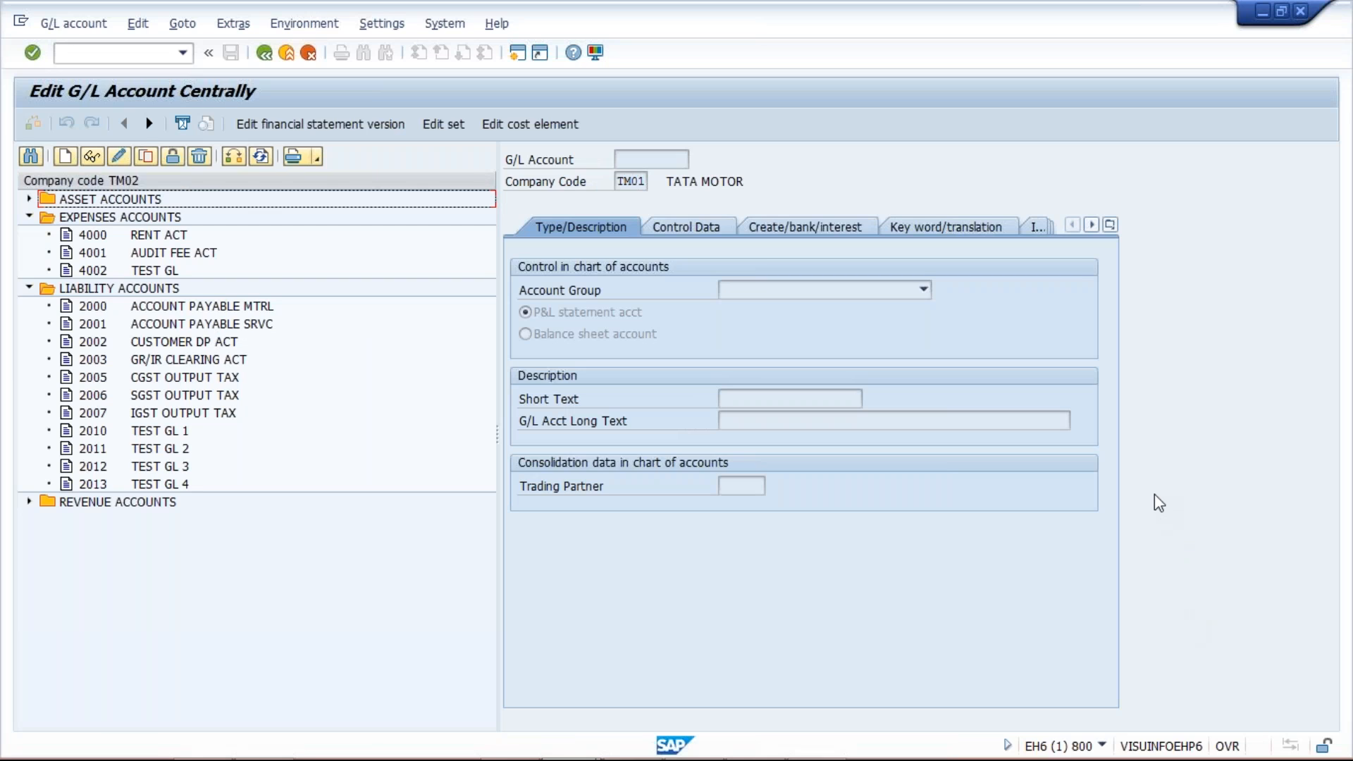
{"action": "key", "text": "ctrl+shift+d"}
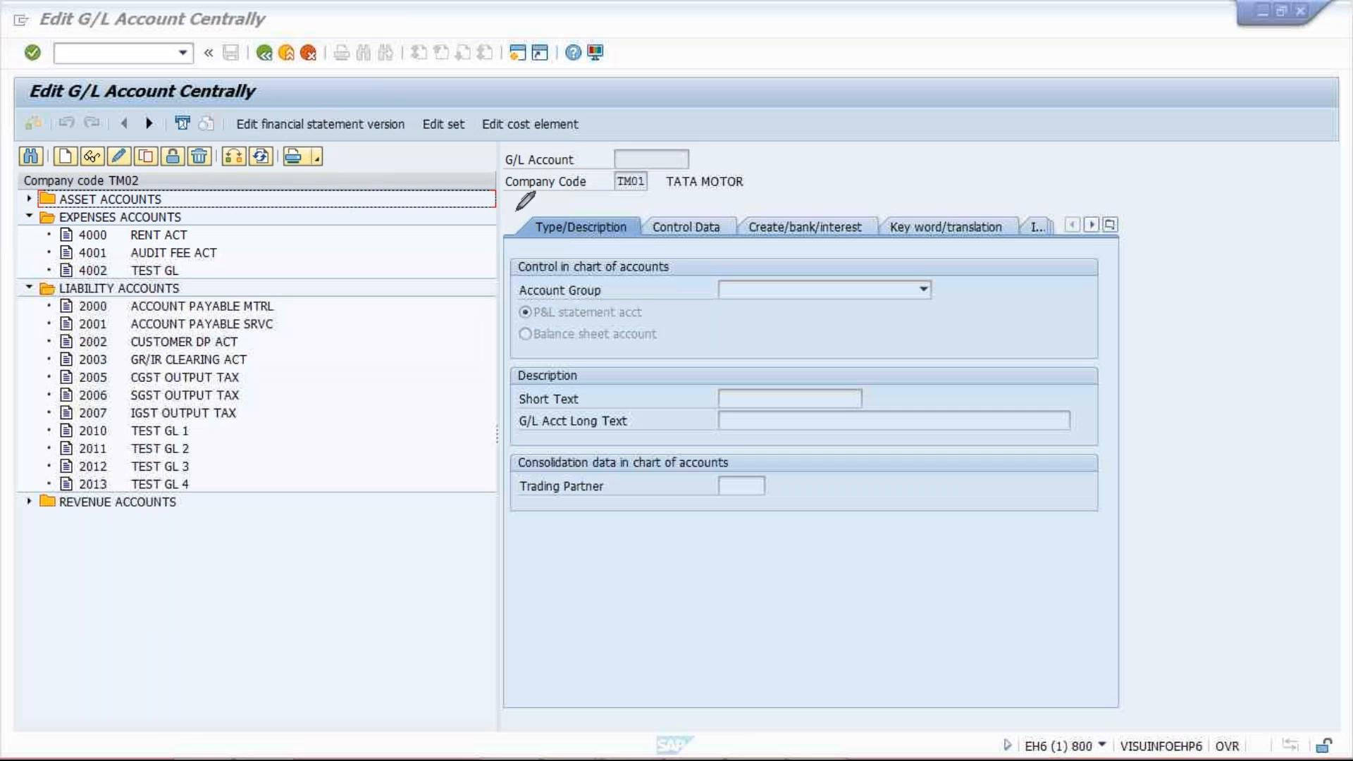
{"action": "mouse_move", "coordinate": [661, 211]}
{"action": "left_mouse_down"}
{"action": "mouse_move", "coordinate": [739, 231]}
{"action": "mouse_move", "coordinate": [741, 220]}
{"action": "mouse_move", "coordinate": [650, 211]}
{"action": "left_mouse_up"}
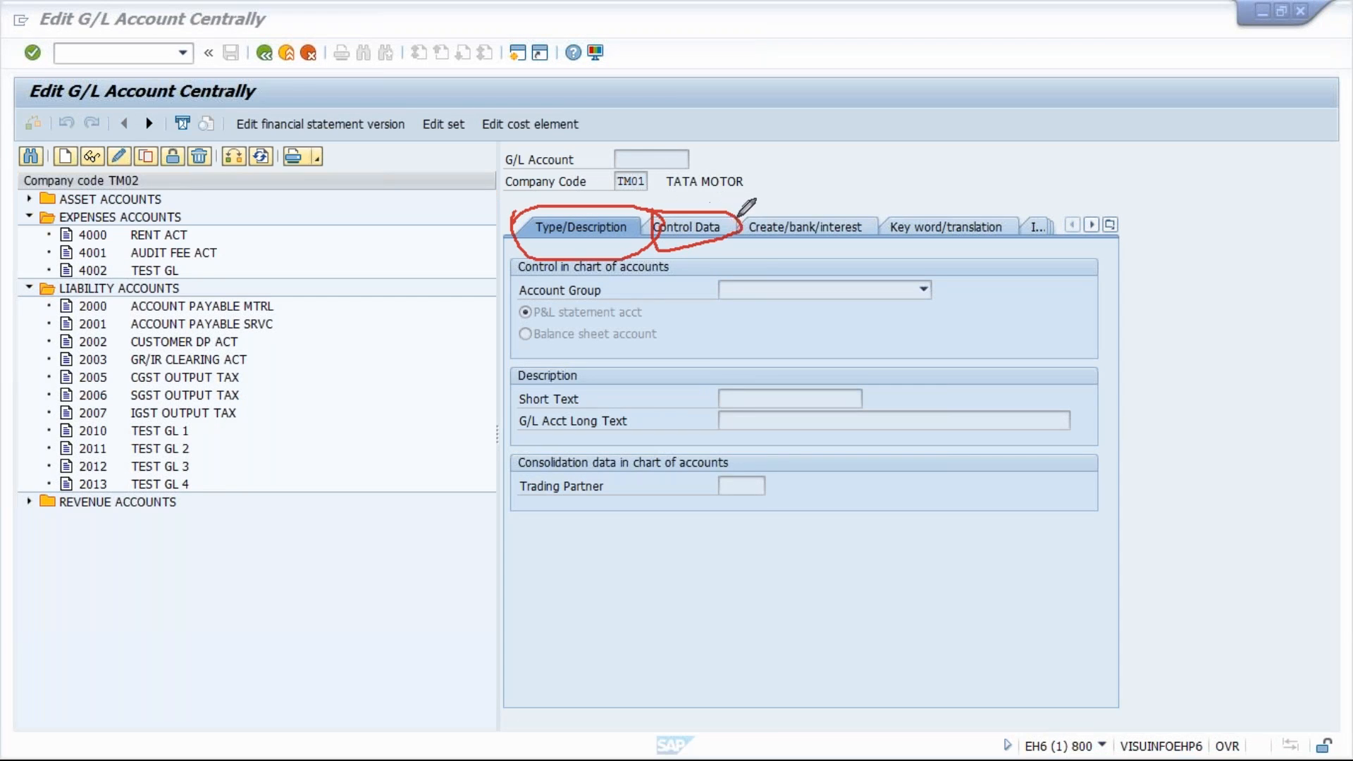
{"action": "mouse_move", "coordinate": [880, 213]}
{"action": "left_mouse_down"}
{"action": "mouse_move", "coordinate": [852, 250]}
{"action": "mouse_move", "coordinate": [725, 223]}
{"action": "left_mouse_up"}
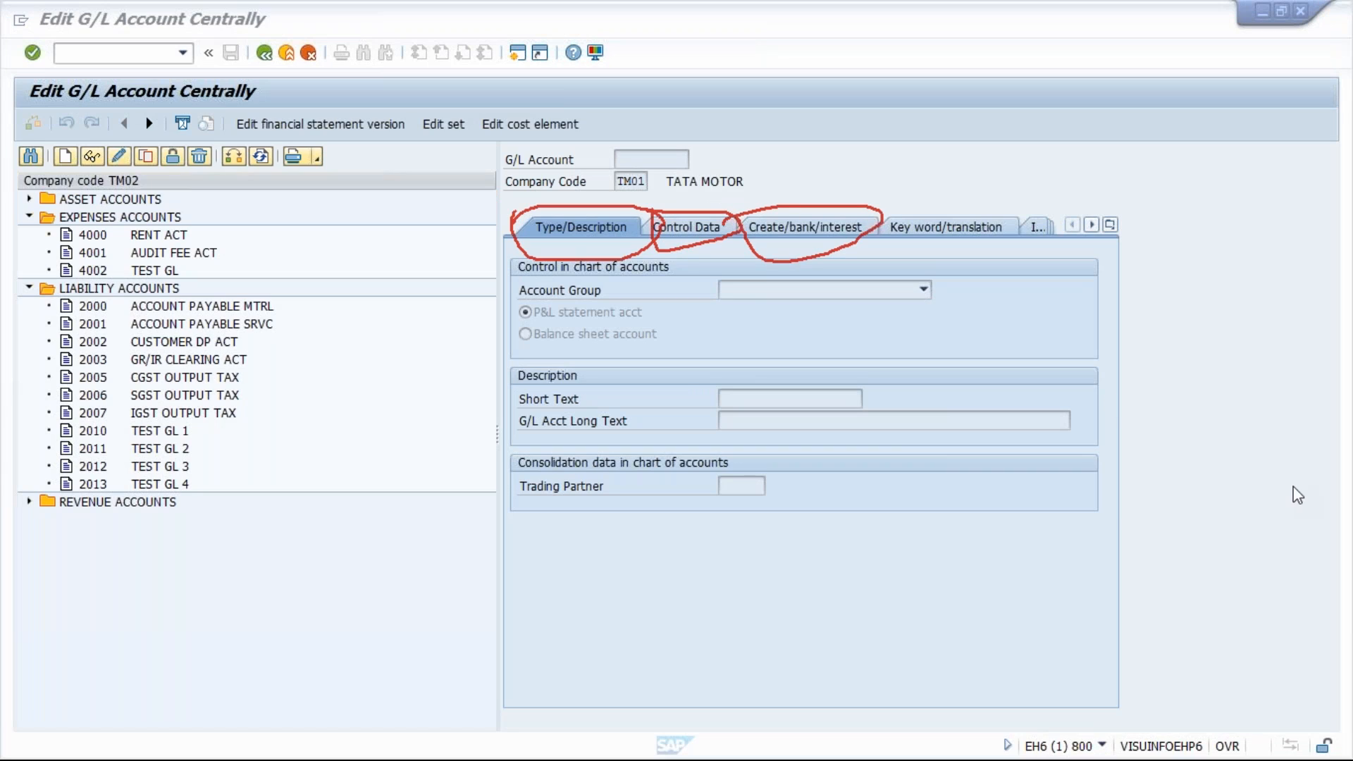
{"action": "left_click", "coordinate": [1111, 499]}
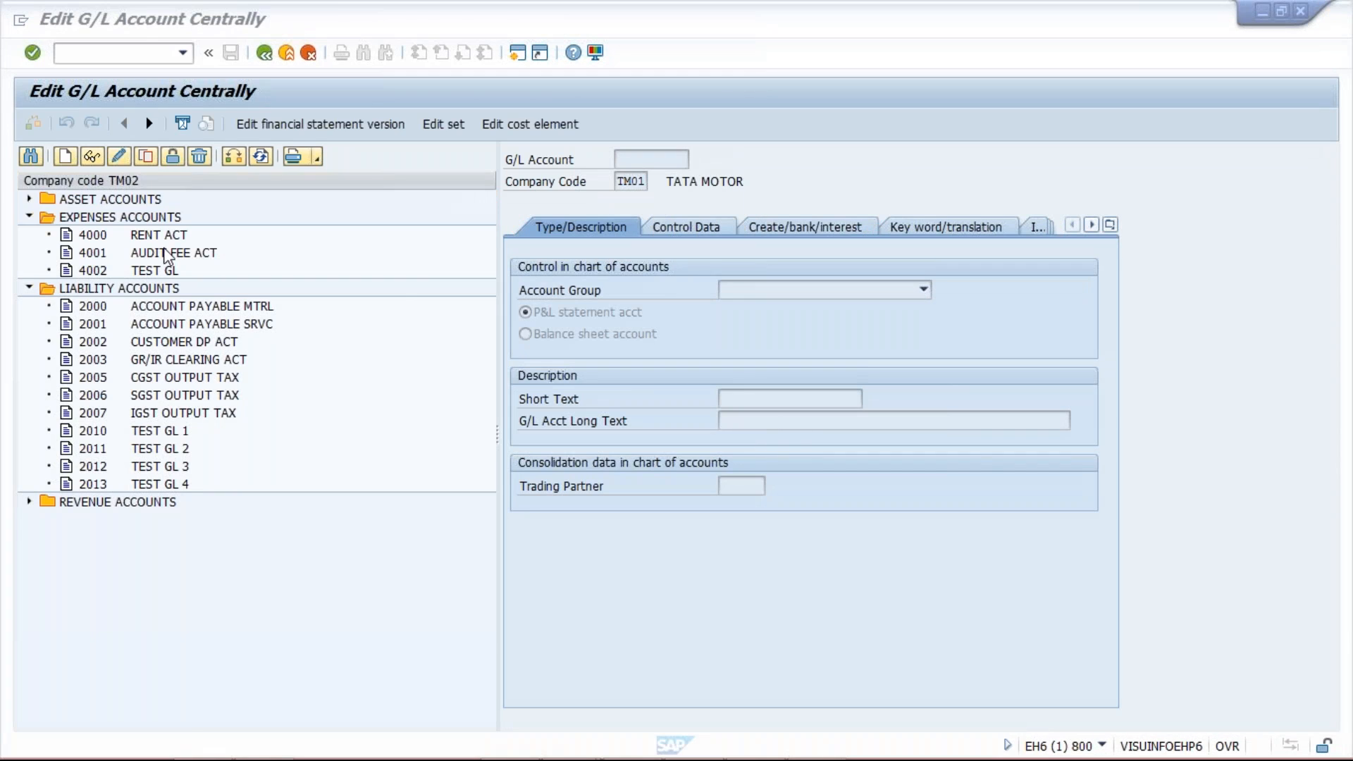
{"action": "left_click", "coordinate": [180, 342]}
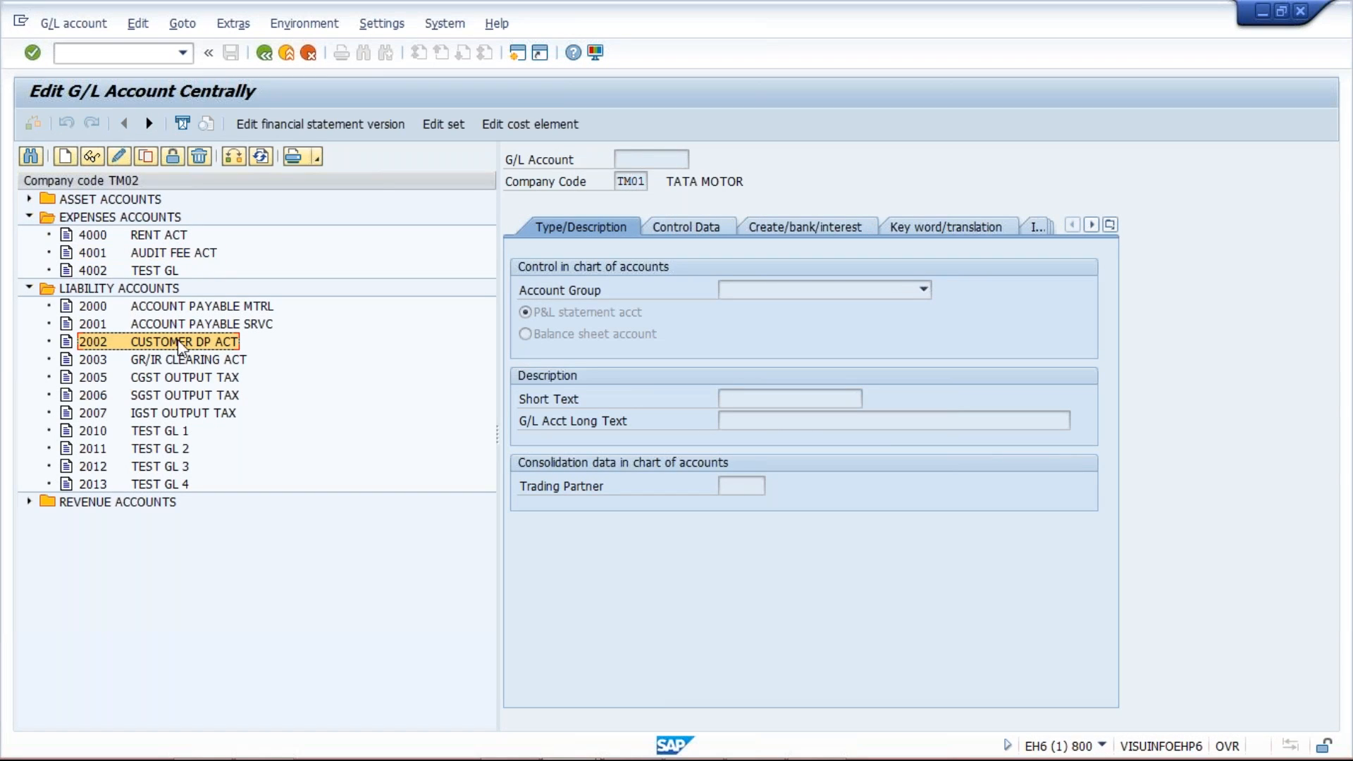
{"action": "left_click", "coordinate": [139, 237]}
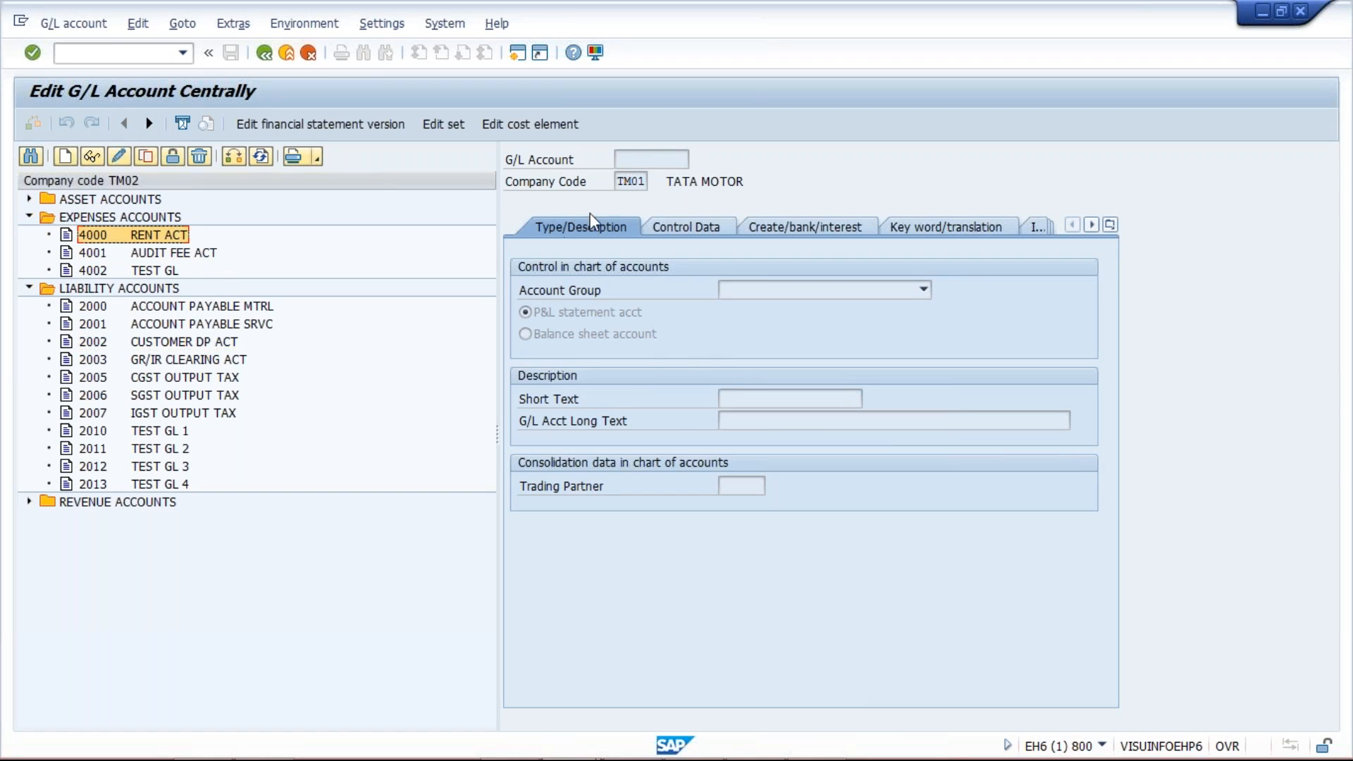
{"action": "left_click", "coordinate": [106, 273]}
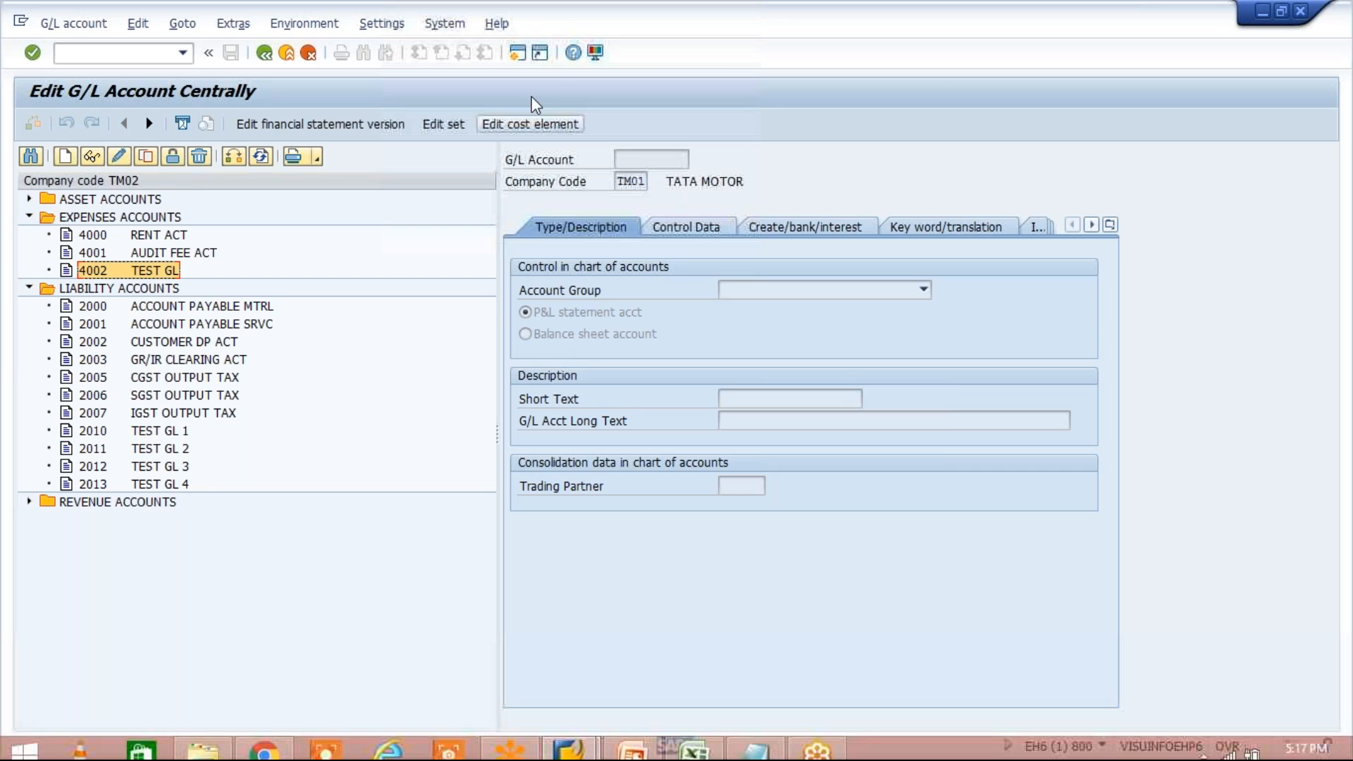
{"action": "left_click", "coordinate": [137, 236]}
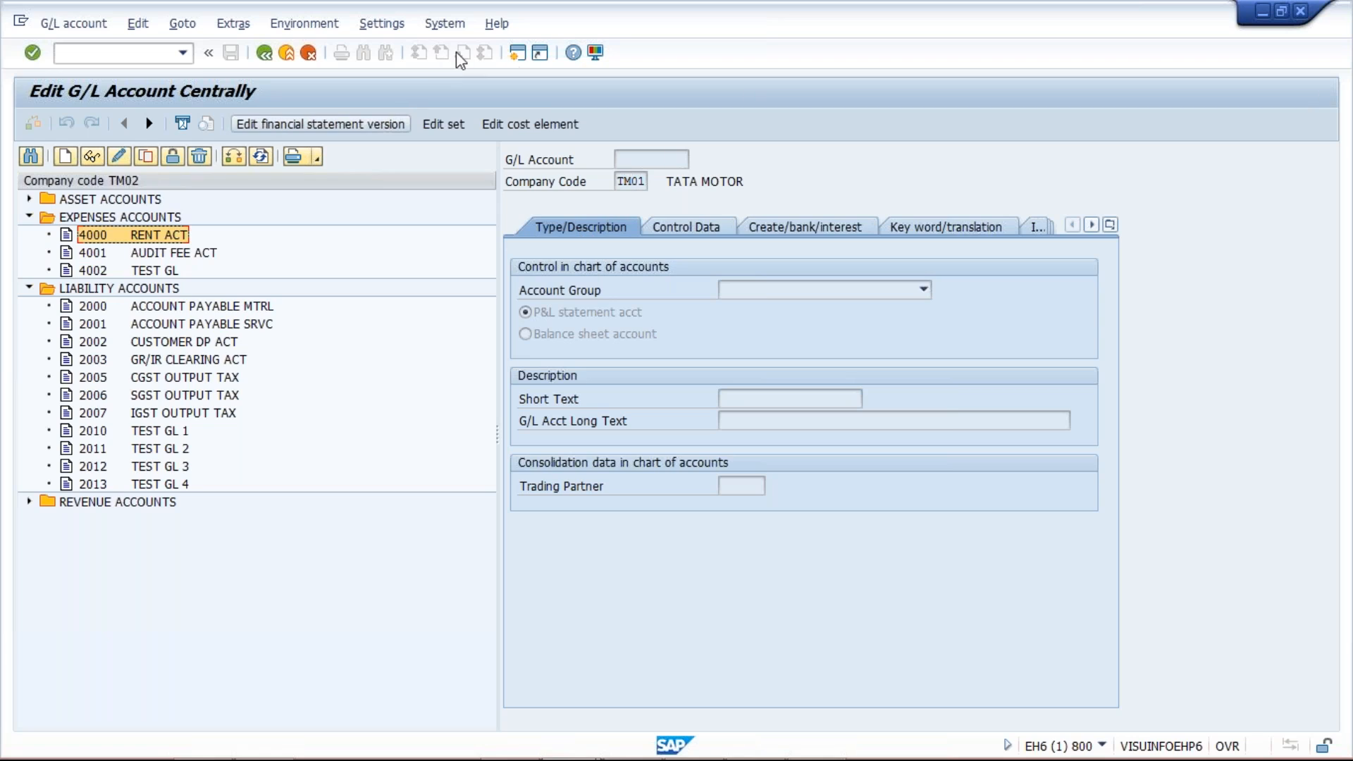
- Open a new SAP session, start the Edit G/L Account Chart of accts data transaction and select chart of accounts TCOA
{"action": "left_click", "coordinate": [515, 59]}
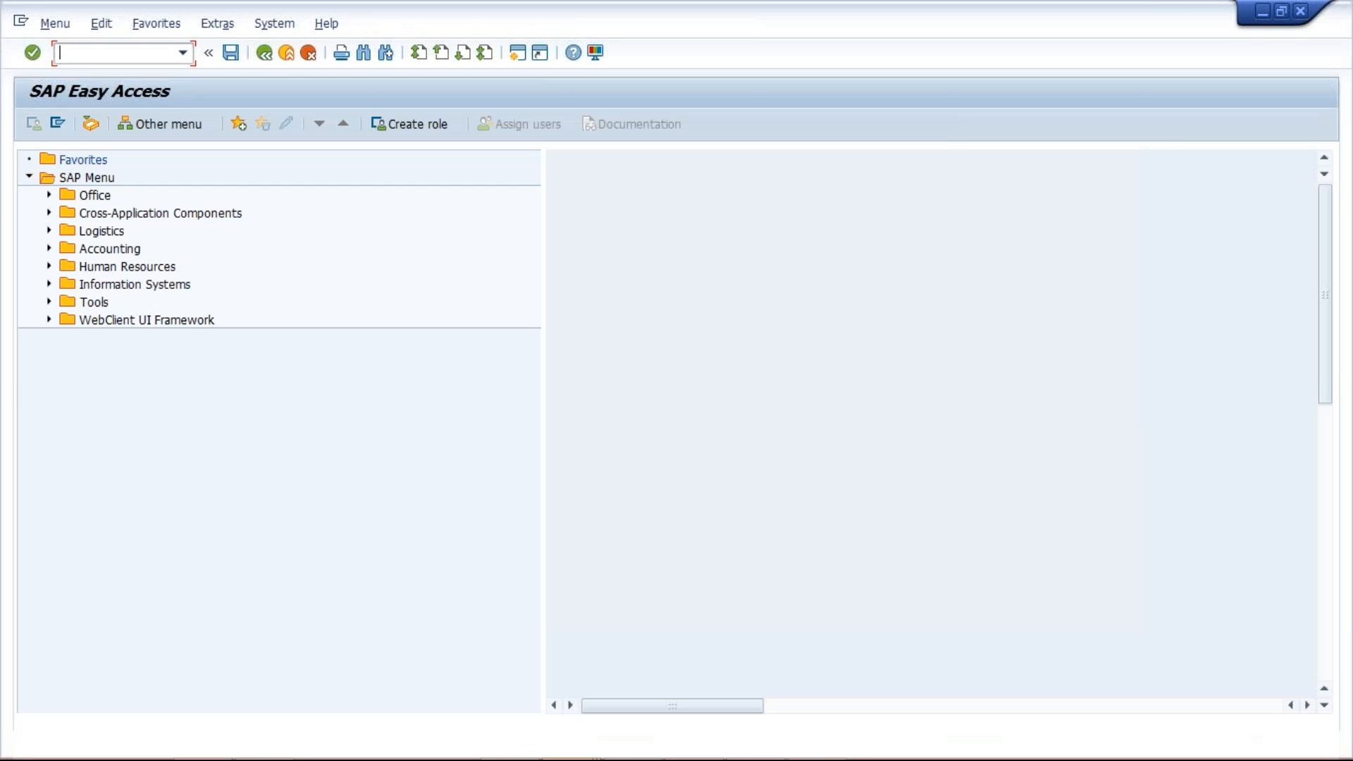
{"action": "type", "text": "FS"}
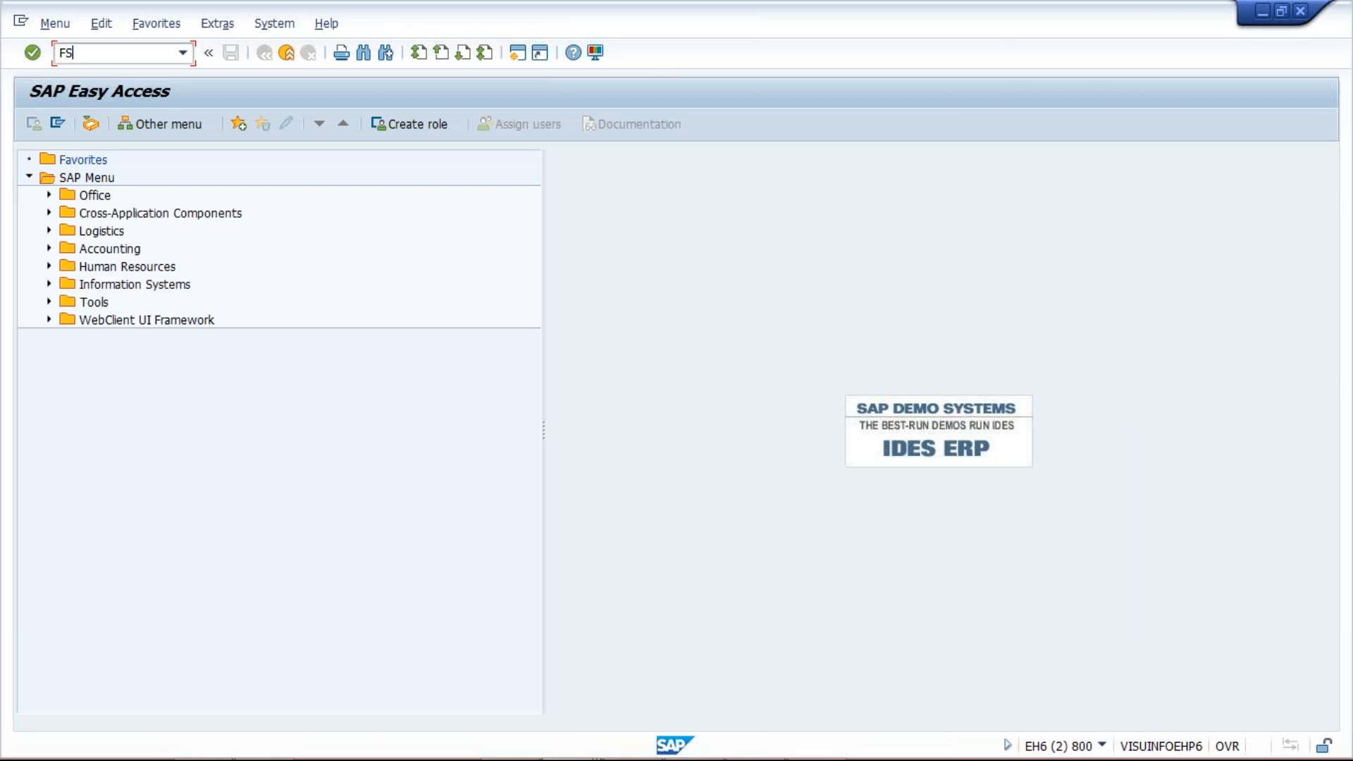
{"action": "type", "text": "00"}
{"action": "key", "text": "Return"}
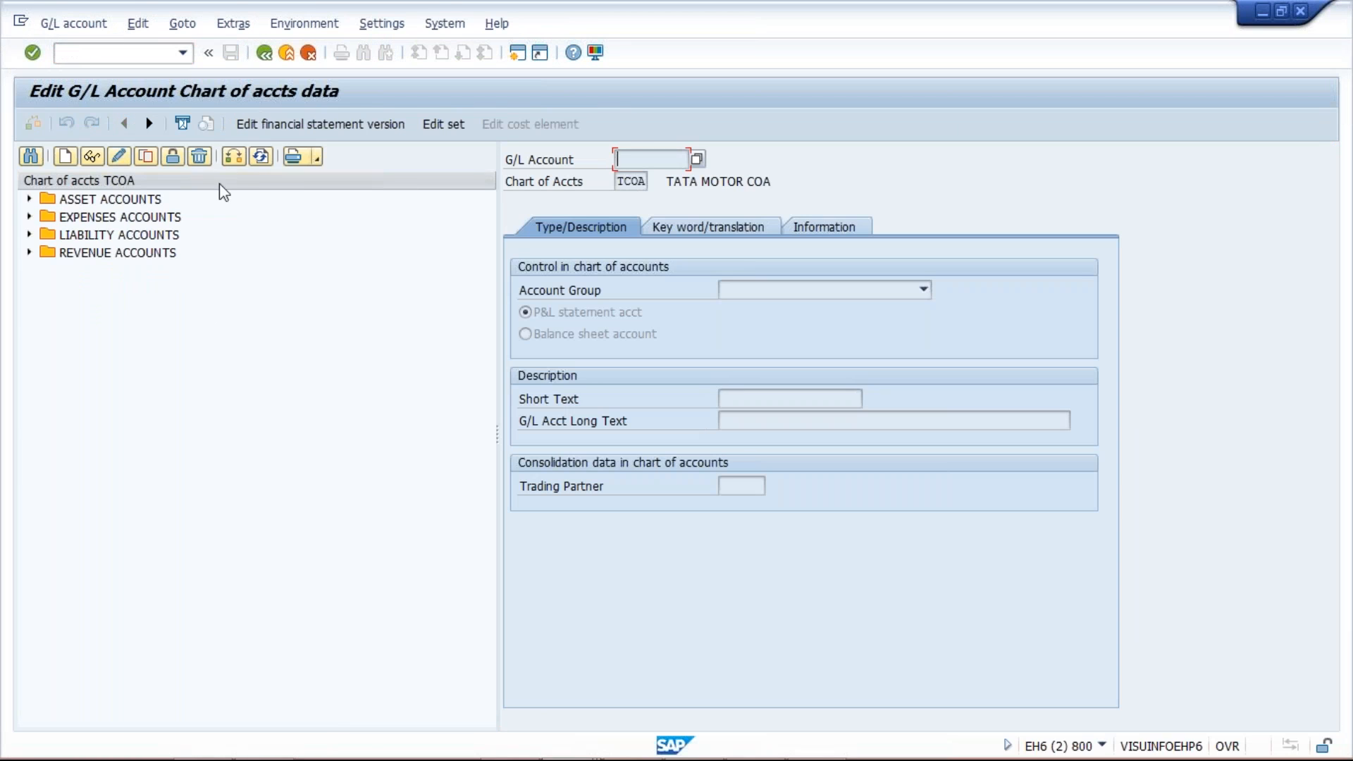
{"action": "left_click", "coordinate": [241, 155]}
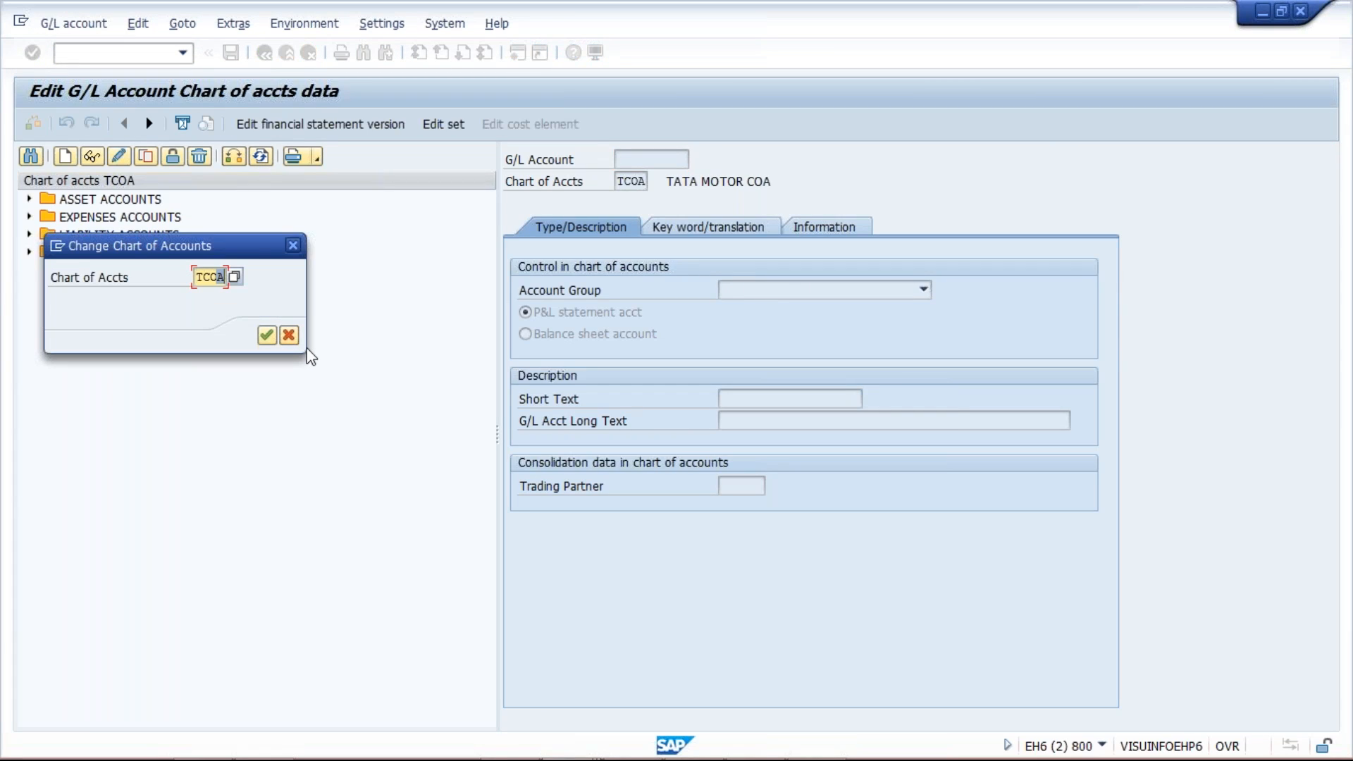
{"action": "key", "text": "Return"}
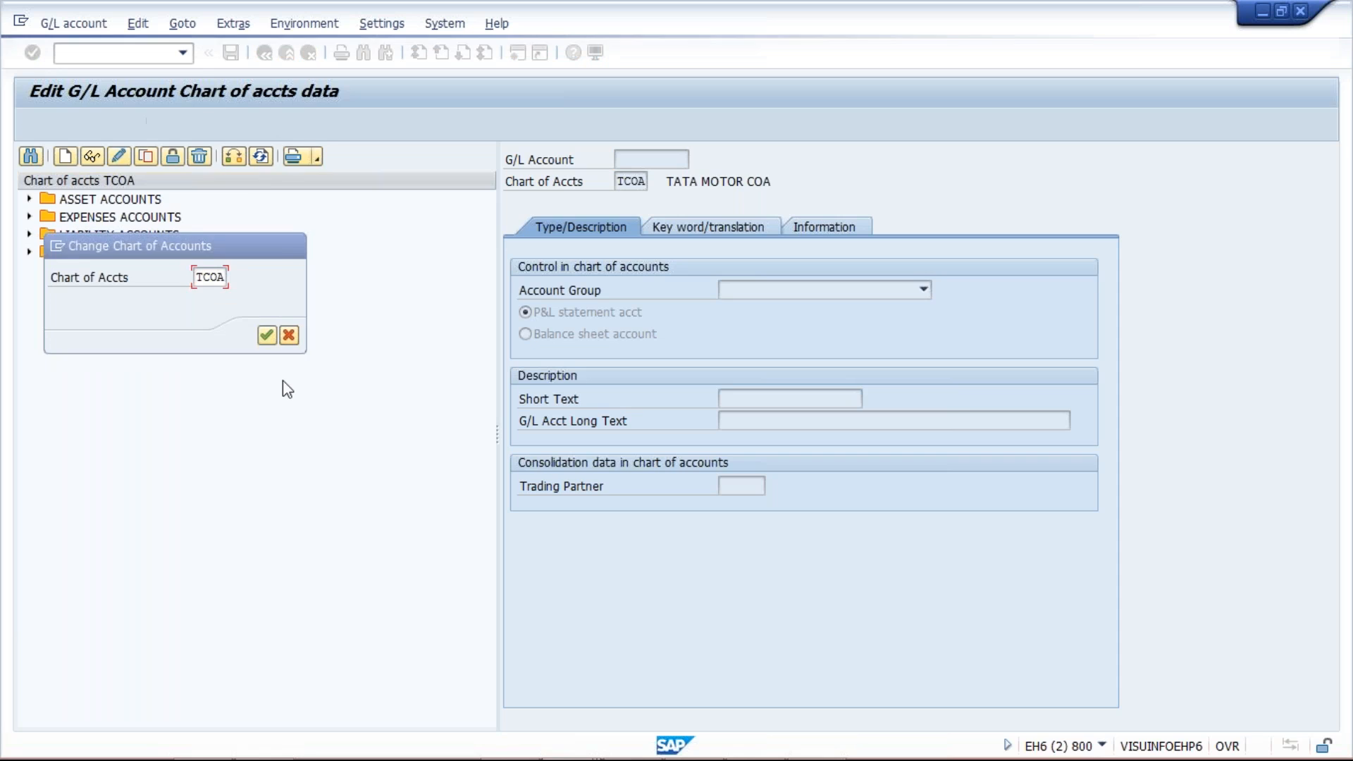
- Expand the account groups of chart of accounts TCOA to list their G/L accounts
{"action": "left_click", "coordinate": [29, 359]}
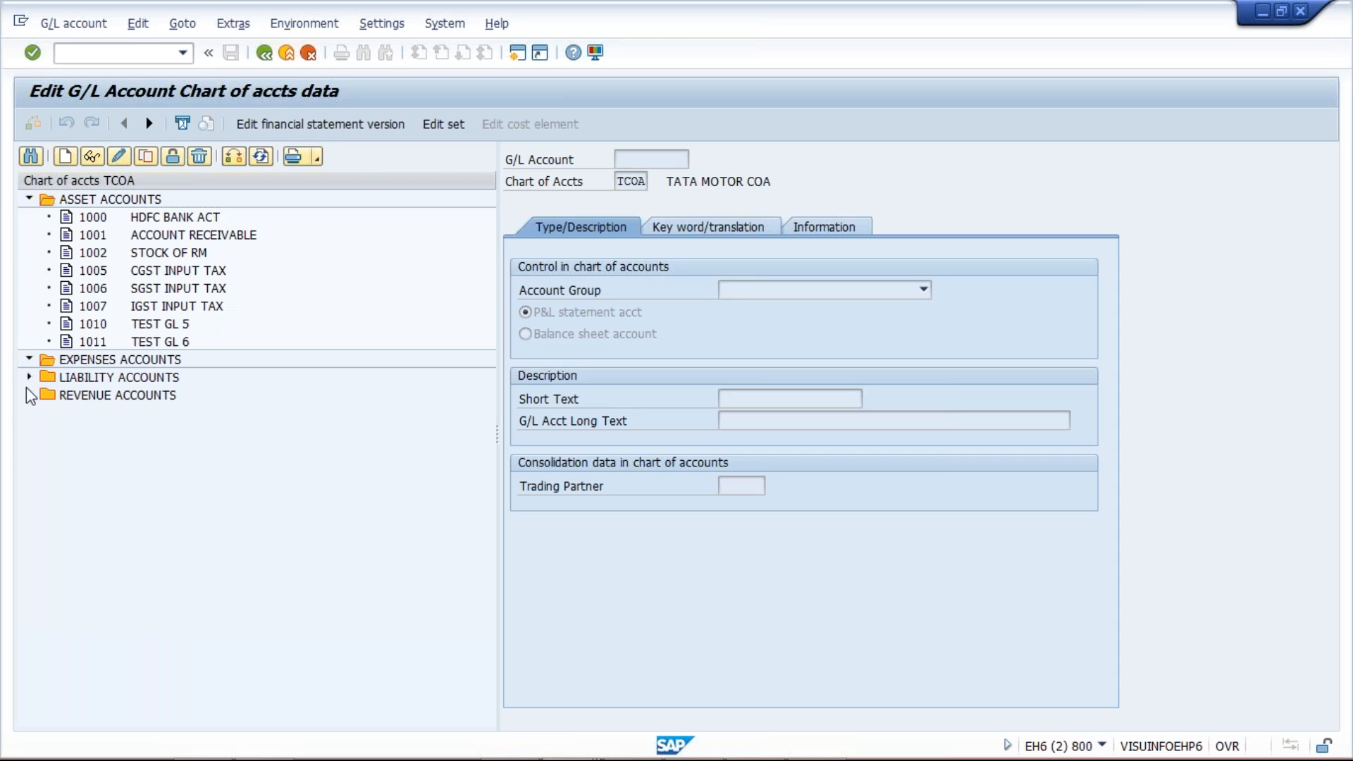
{"action": "left_click", "coordinate": [29, 429]}
{"action": "left_click", "coordinate": [29, 645]}
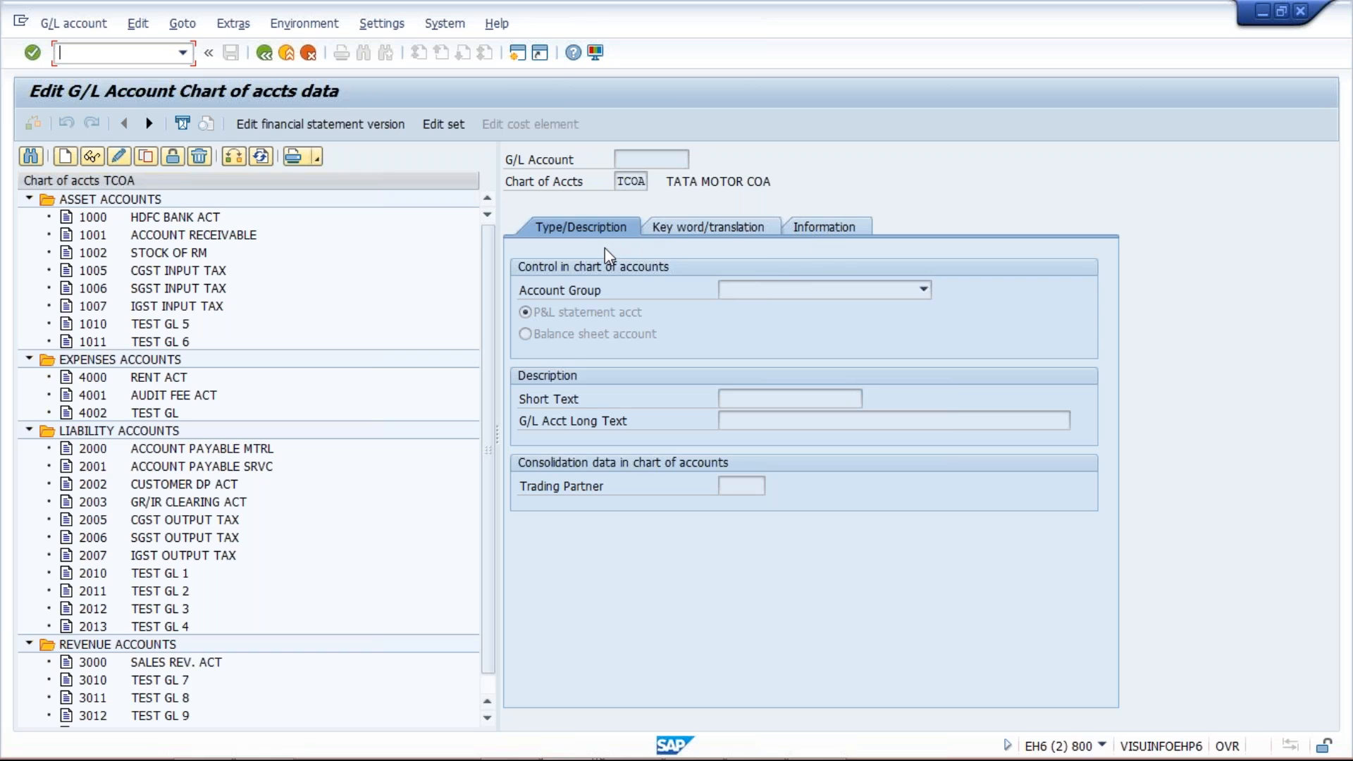
- Switch to the central G/L account session, examine TM02's expense and liability accounts, and return to the TCOA session
{"action": "key", "text": "alt+Tab"}
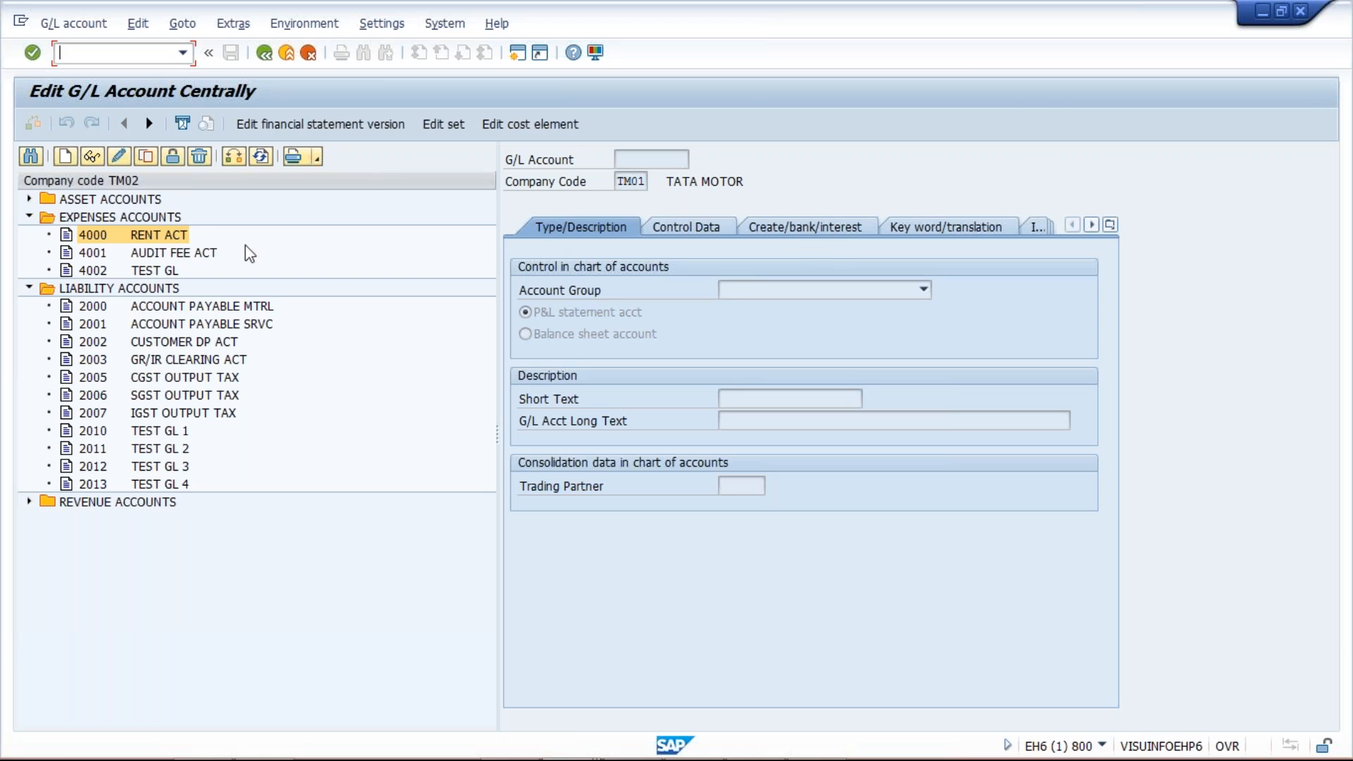
{"action": "left_click", "coordinate": [149, 252]}
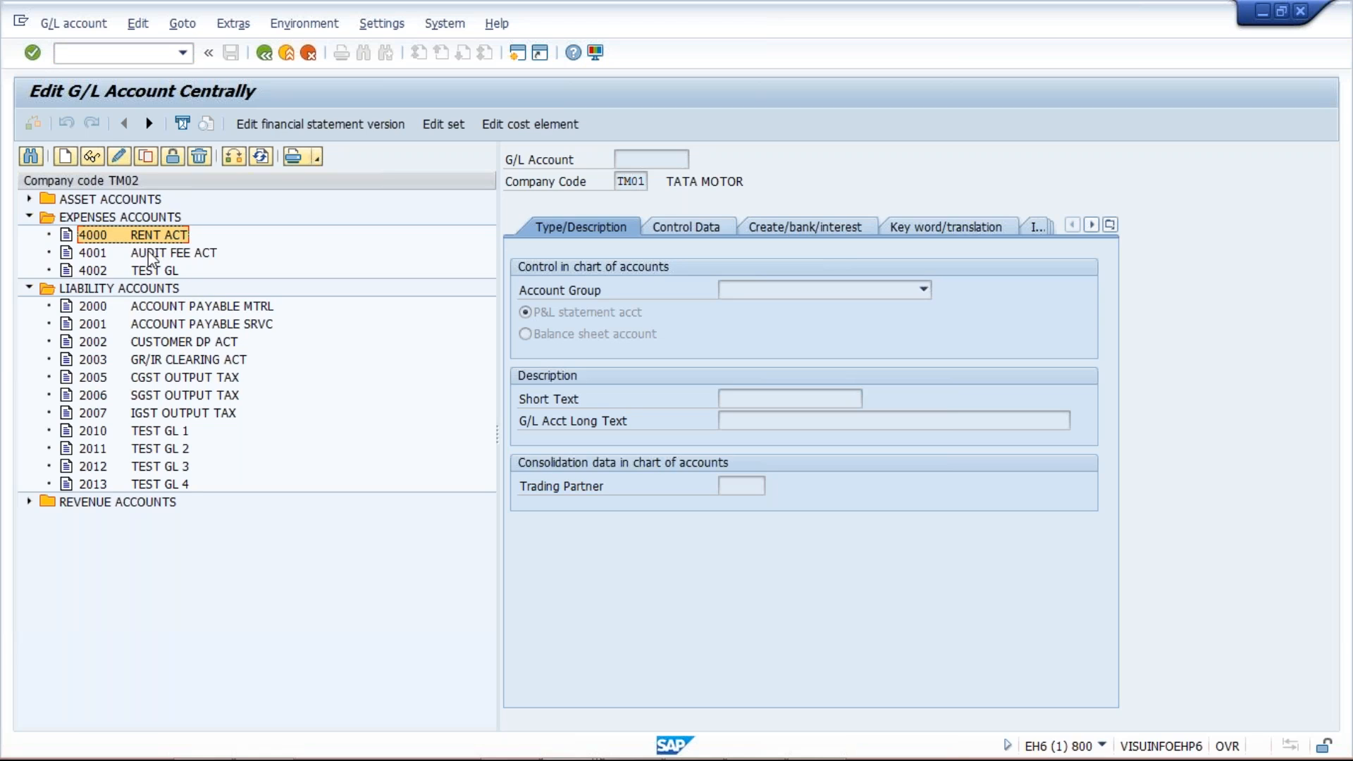
{"action": "left_click", "coordinate": [164, 343]}
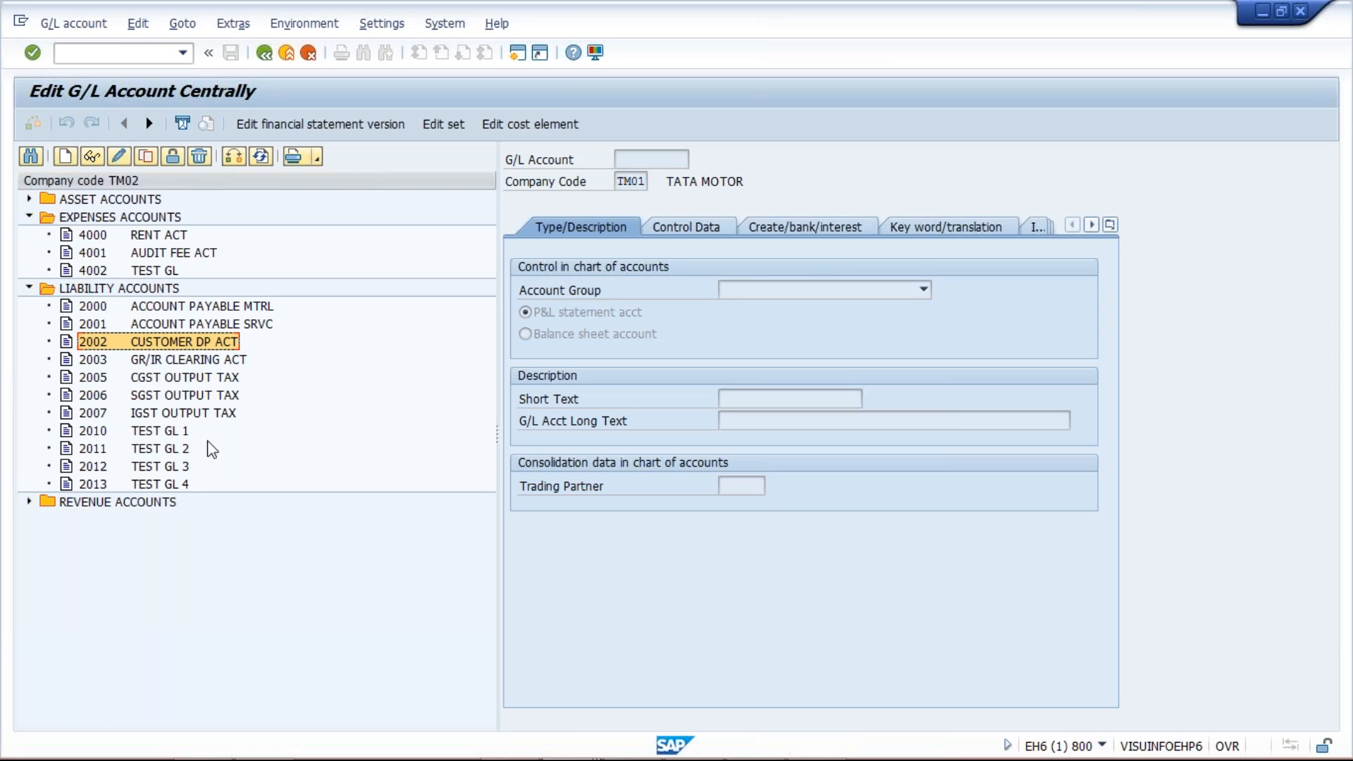
{"action": "left_click", "coordinate": [155, 236]}
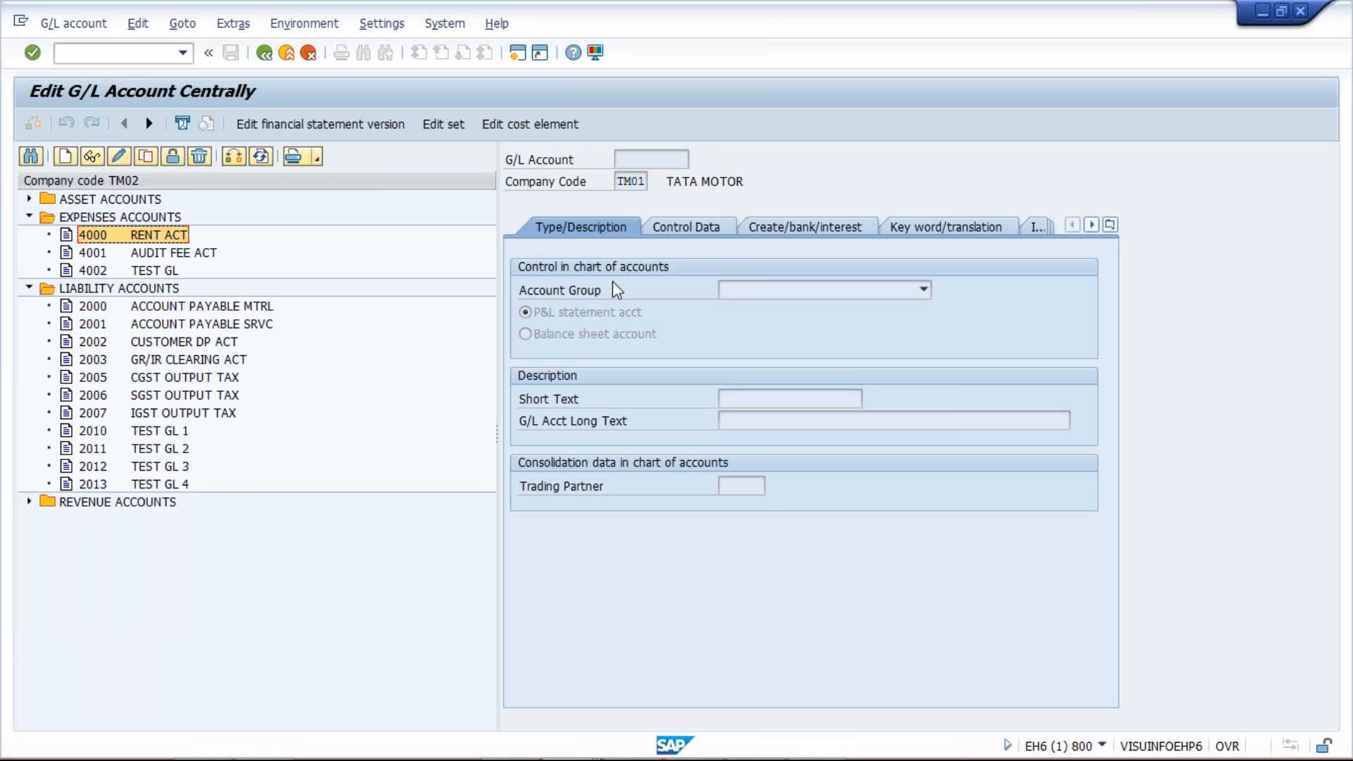
{"action": "left_click", "coordinate": [141, 256]}
{"action": "left_click", "coordinate": [147, 270]}
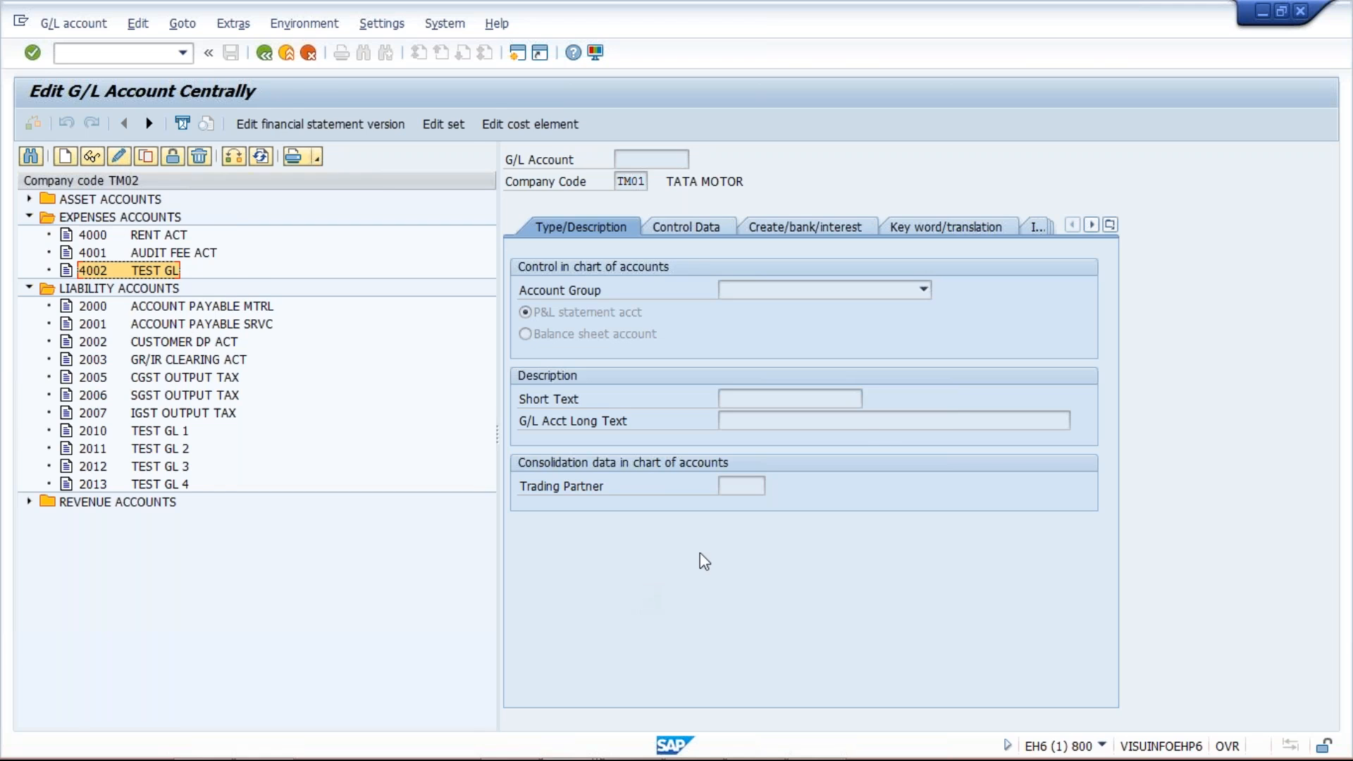
{"action": "key", "text": "alt+Tab"}
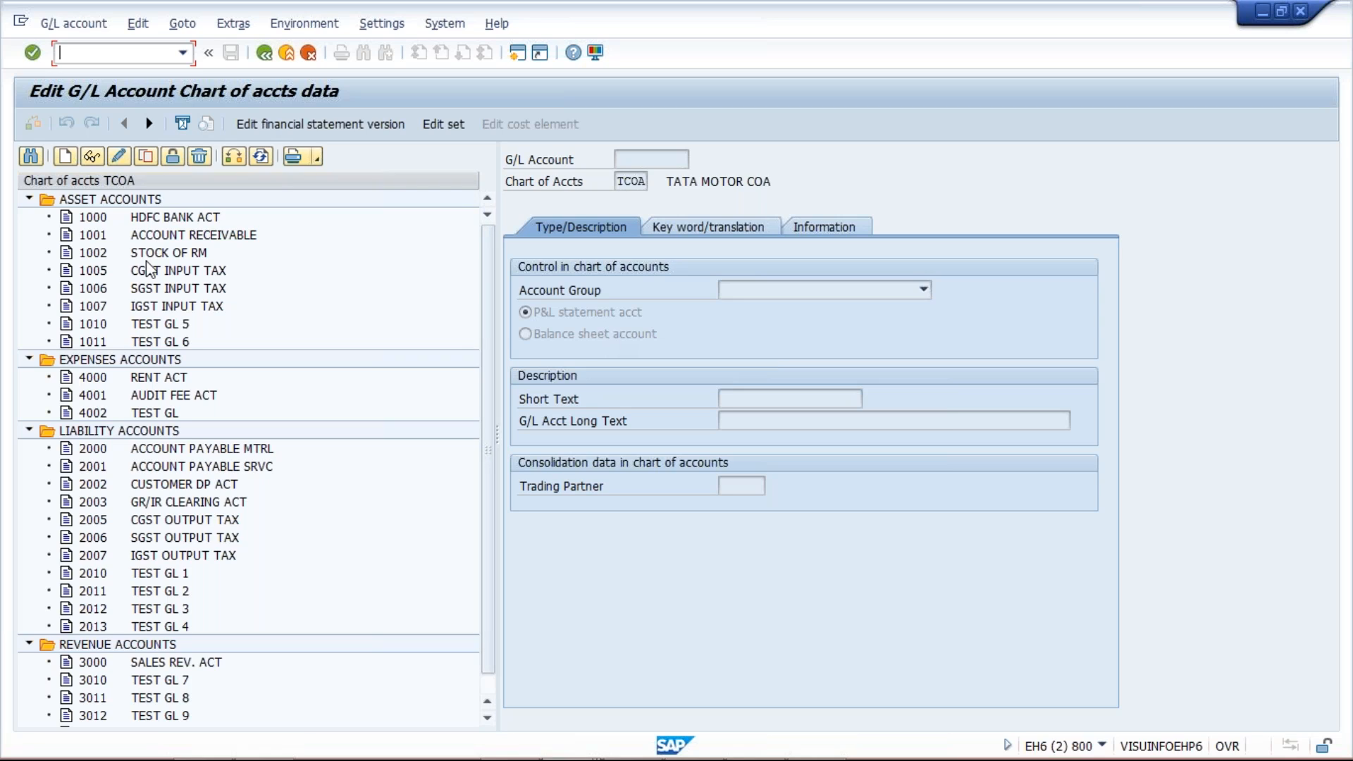
- Display account 4000 RENT ACT centrally for company code TM02 and in the chart of accounts TCOA session for comparison
{"action": "mouse_move", "coordinate": [675, 758]}
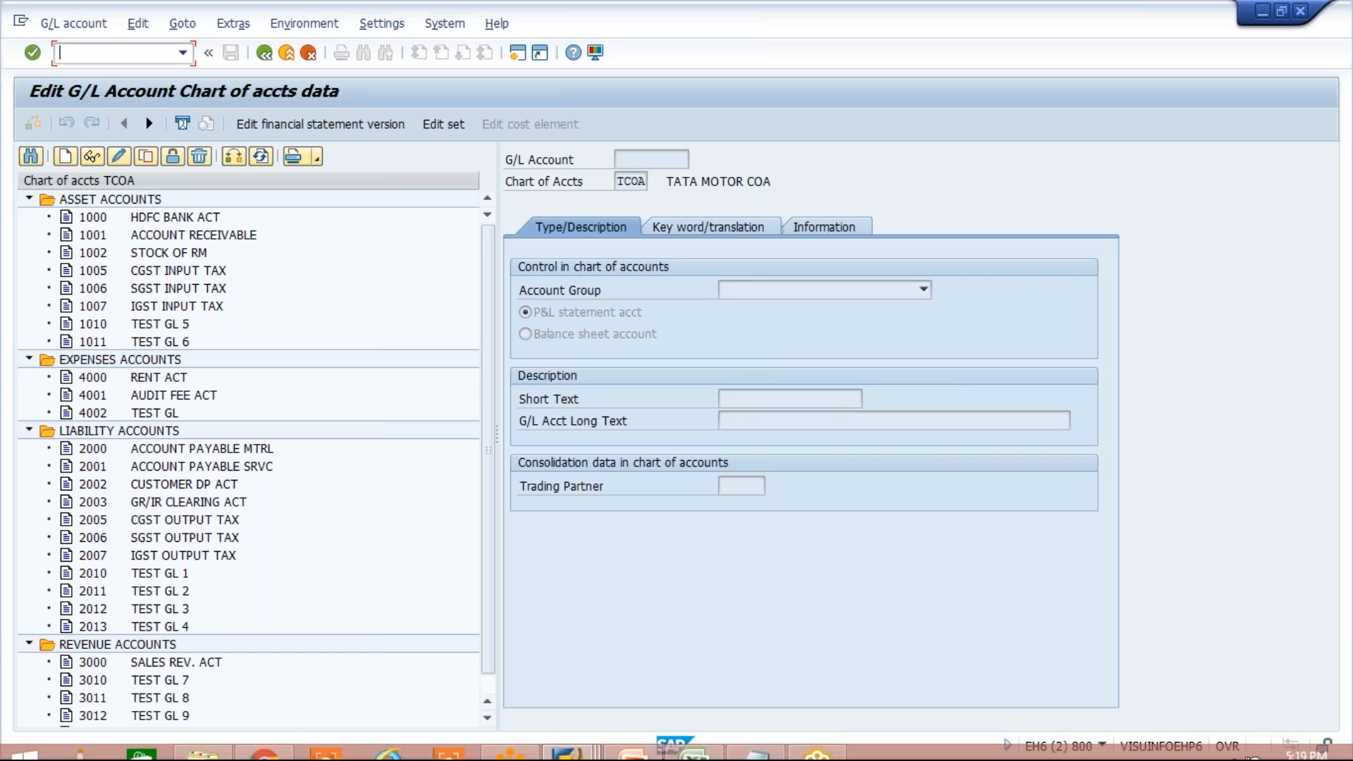
{"action": "left_click", "coordinate": [581, 733]}
{"action": "left_click", "coordinate": [568, 637]}
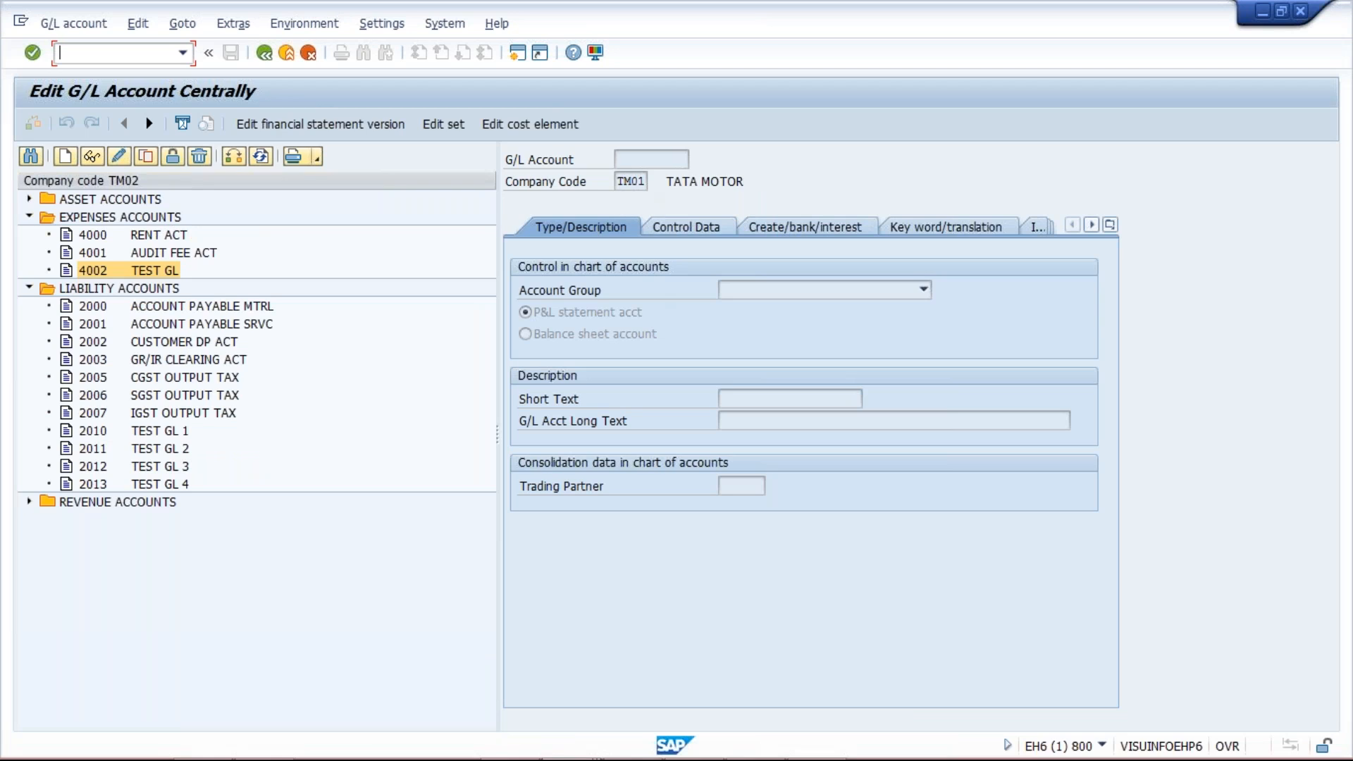
{"action": "left_click", "coordinate": [151, 233]}
{"action": "double_click", "coordinate": [151, 234]}
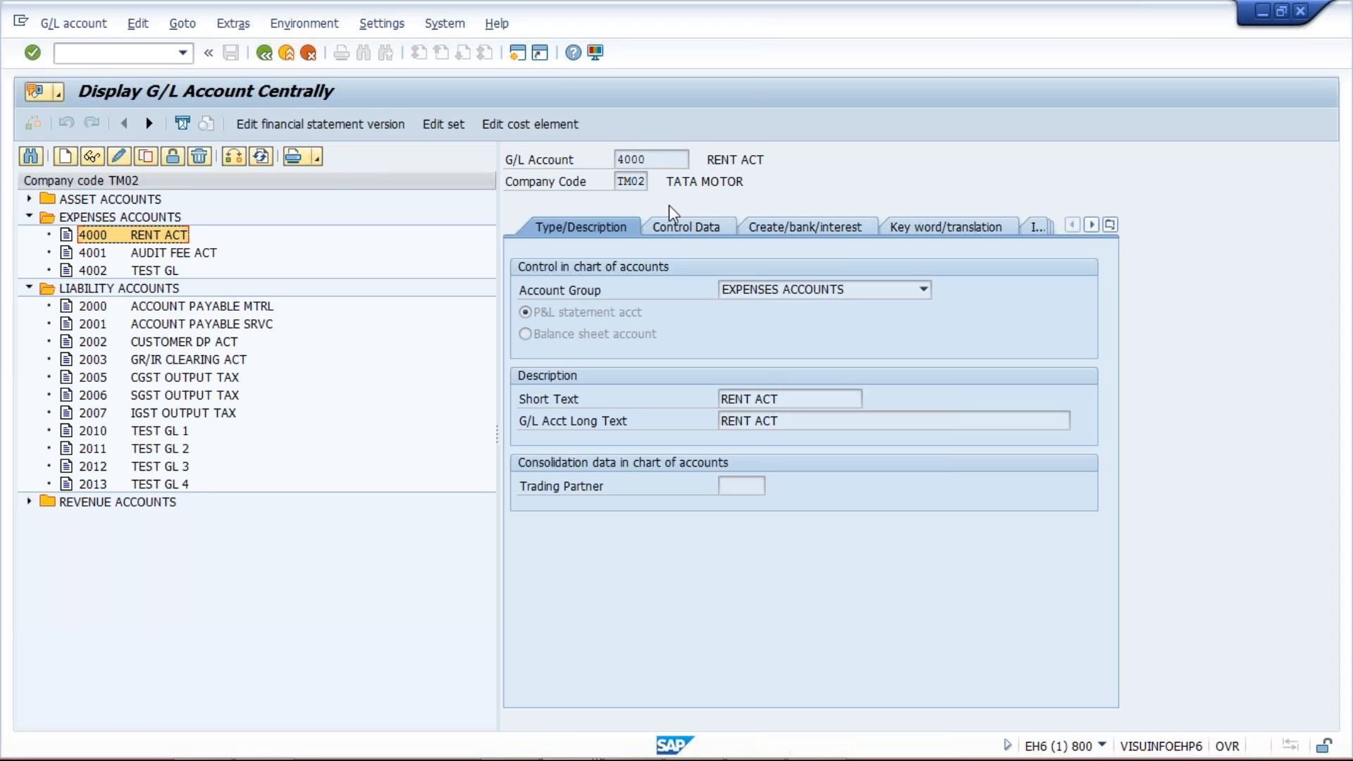
{"action": "left_click_drag", "start_coordinate": [662, 159], "coordinate": [609, 159]}
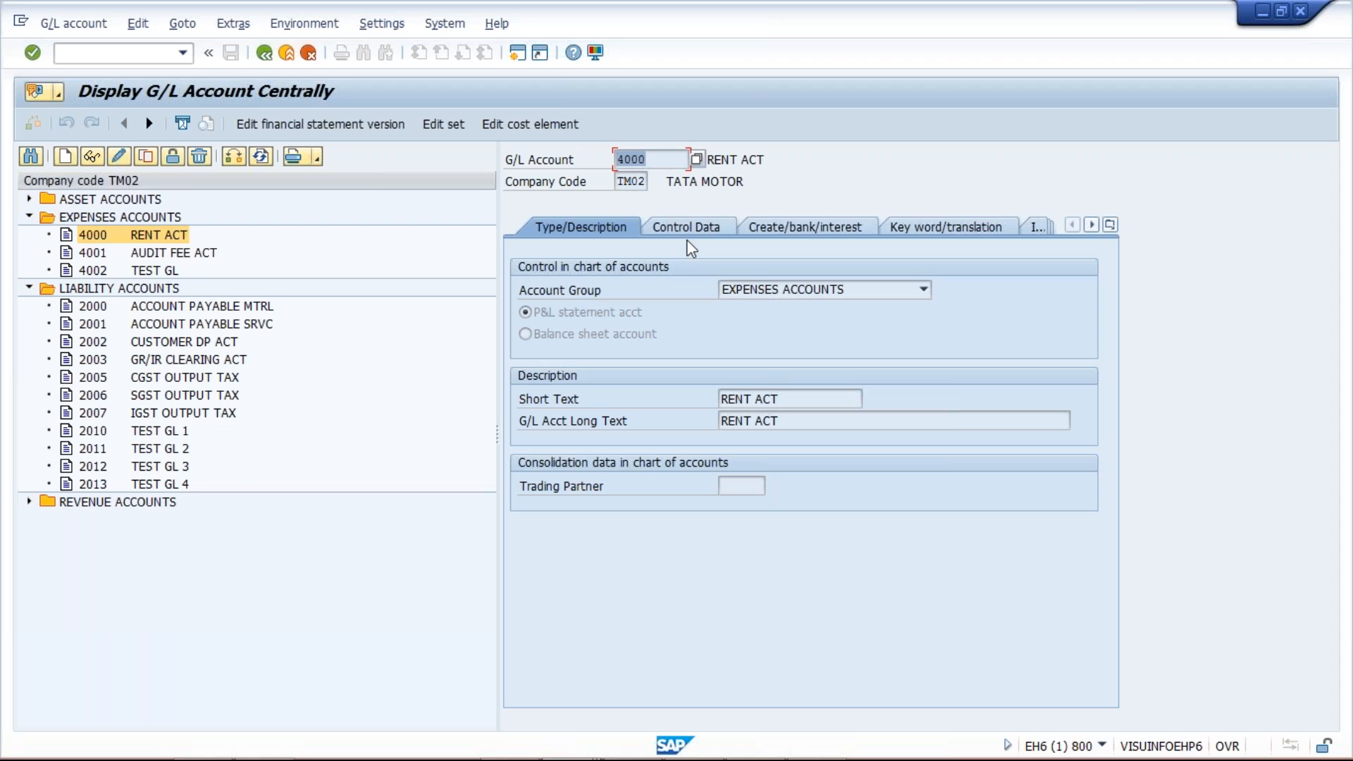
{"action": "key", "text": "Tab"}
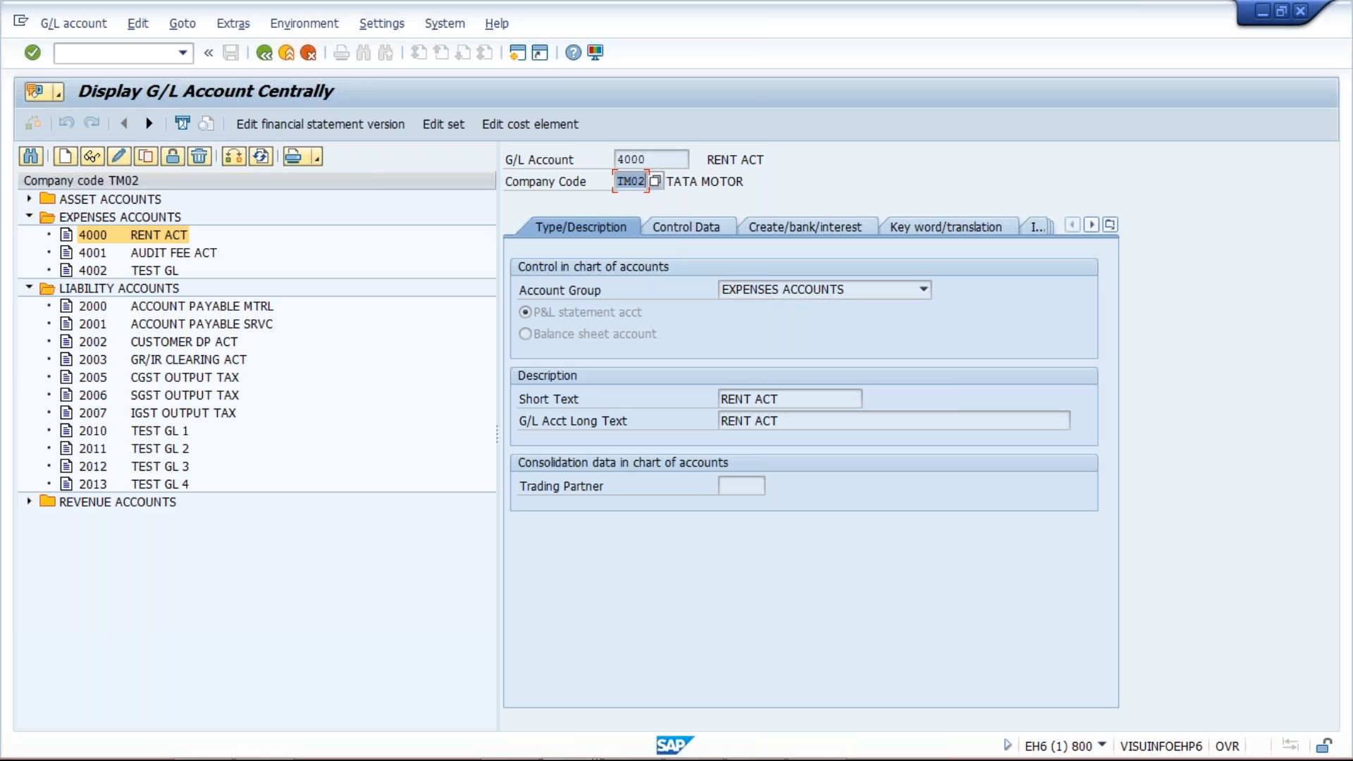
{"action": "key", "text": "shift+Tab"}
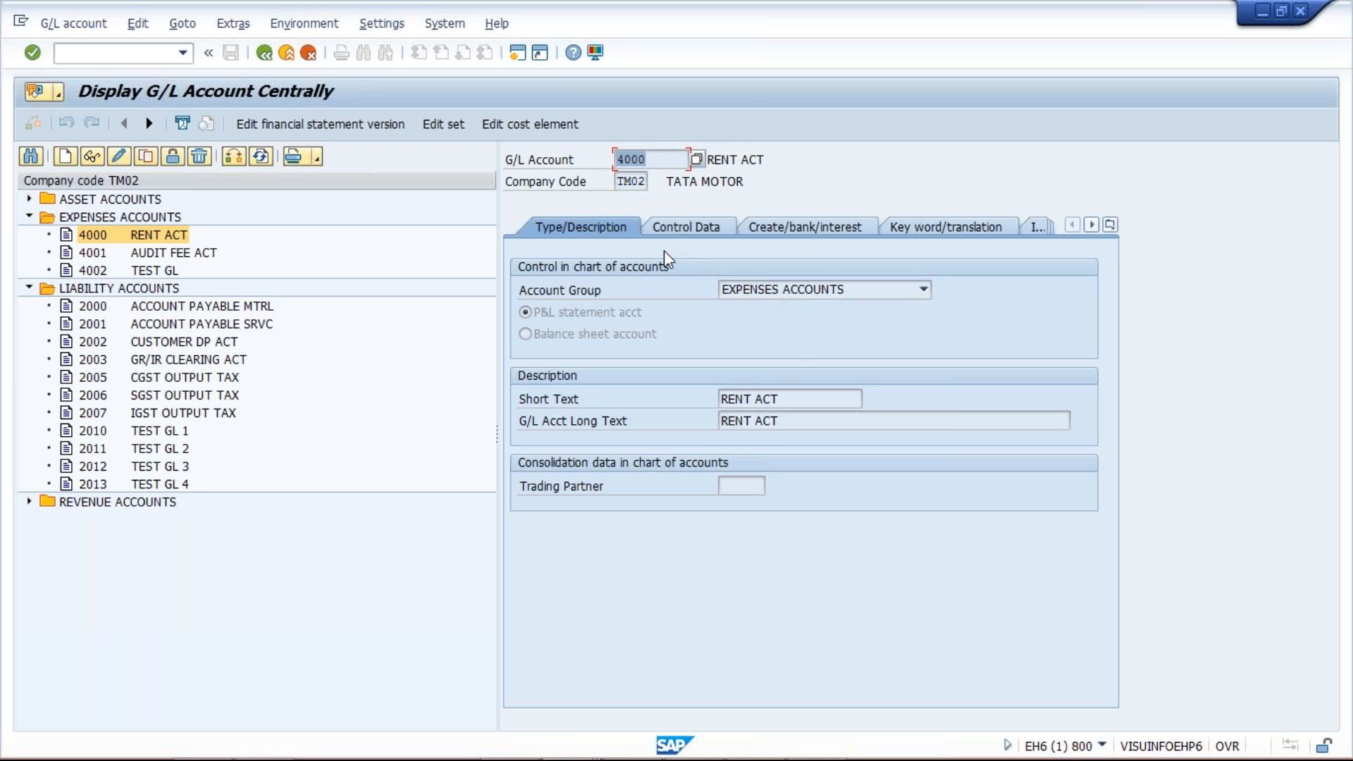
{"action": "key", "text": "alt+Tab"}
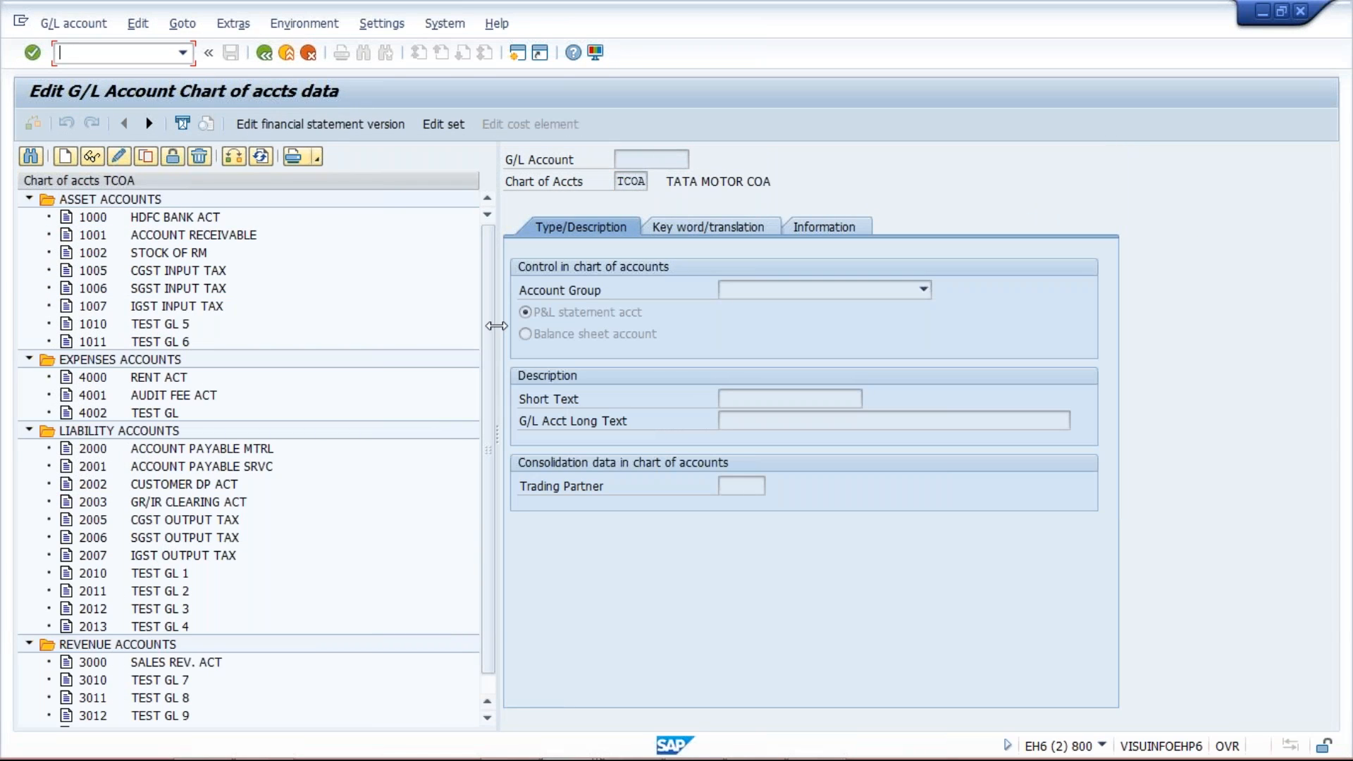
{"action": "double_click", "coordinate": [120, 377]}
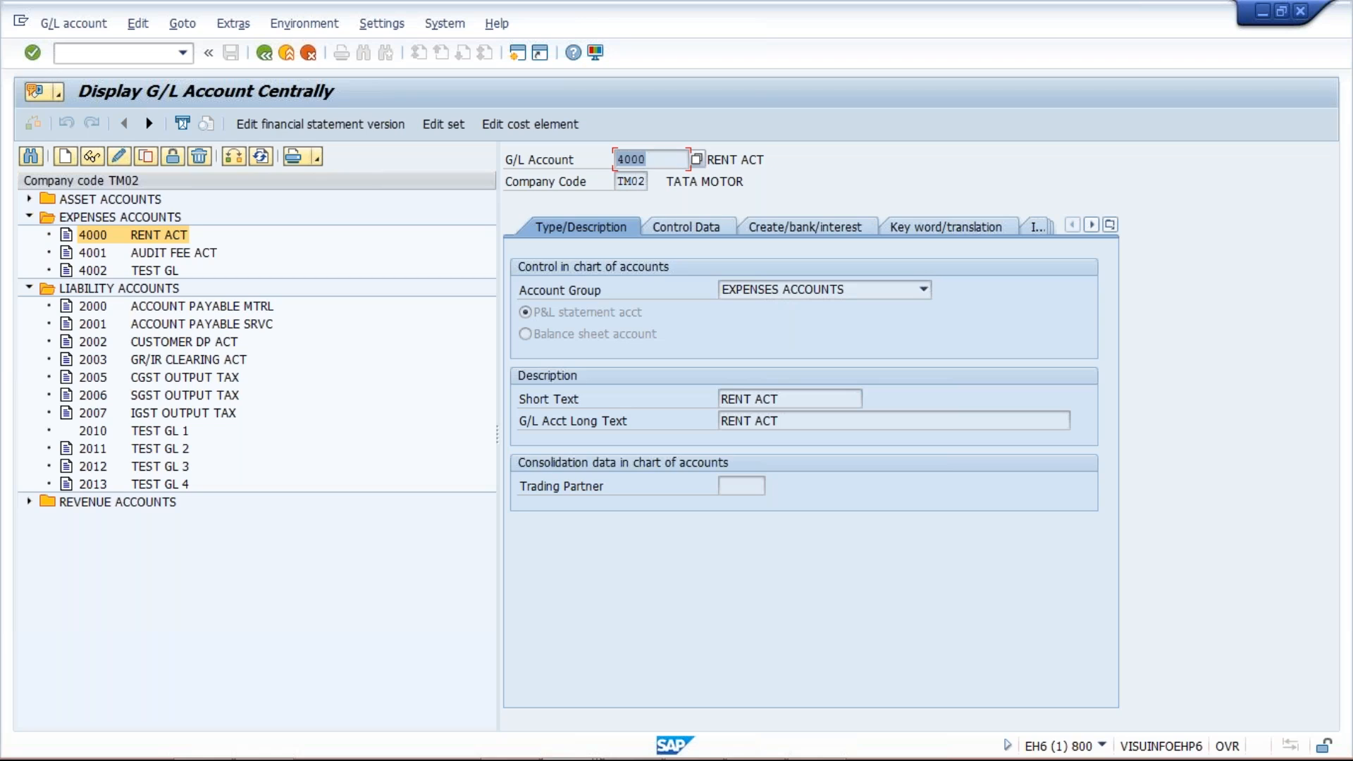
- In the central session, copy G/L account 4000 from company code TM02 to company code TS02, keeping account number 4000
{"action": "left_click", "coordinate": [142, 237]}
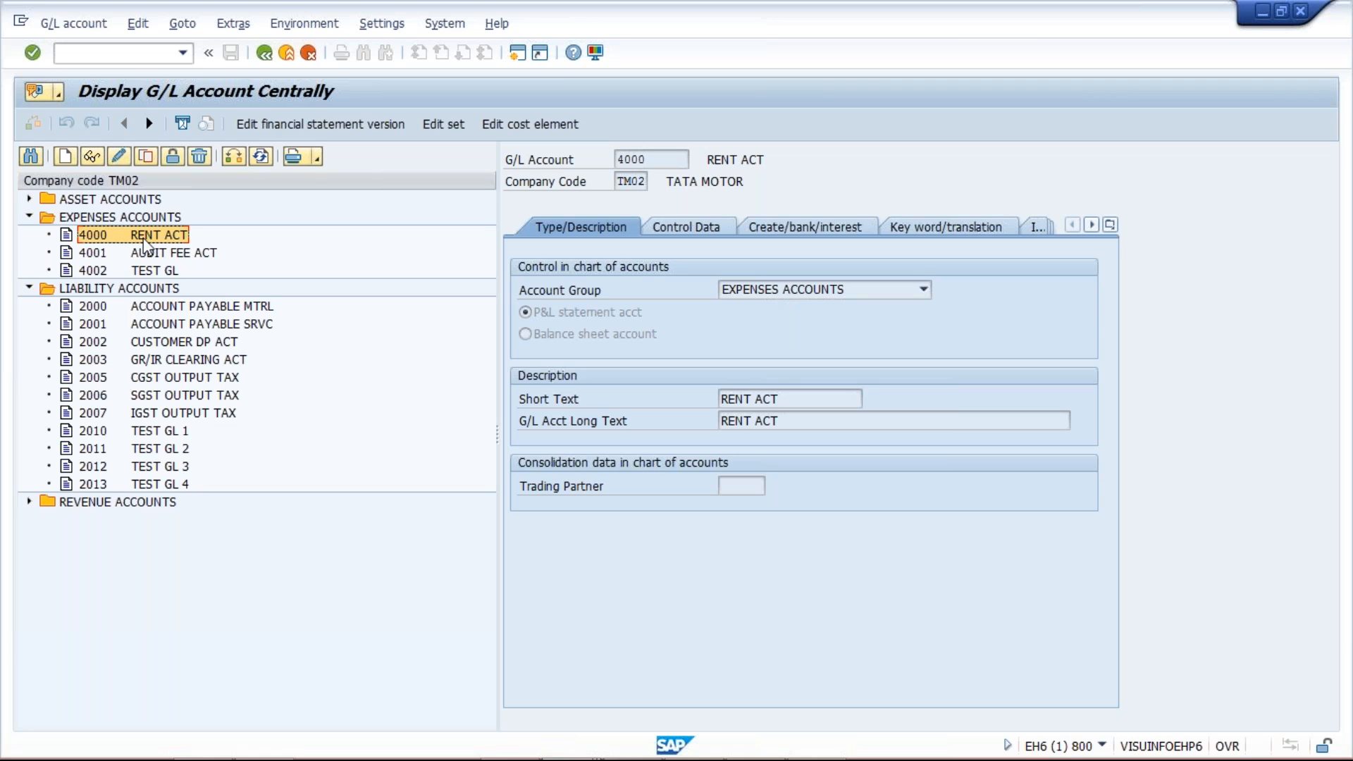
{"action": "left_click", "coordinate": [152, 158]}
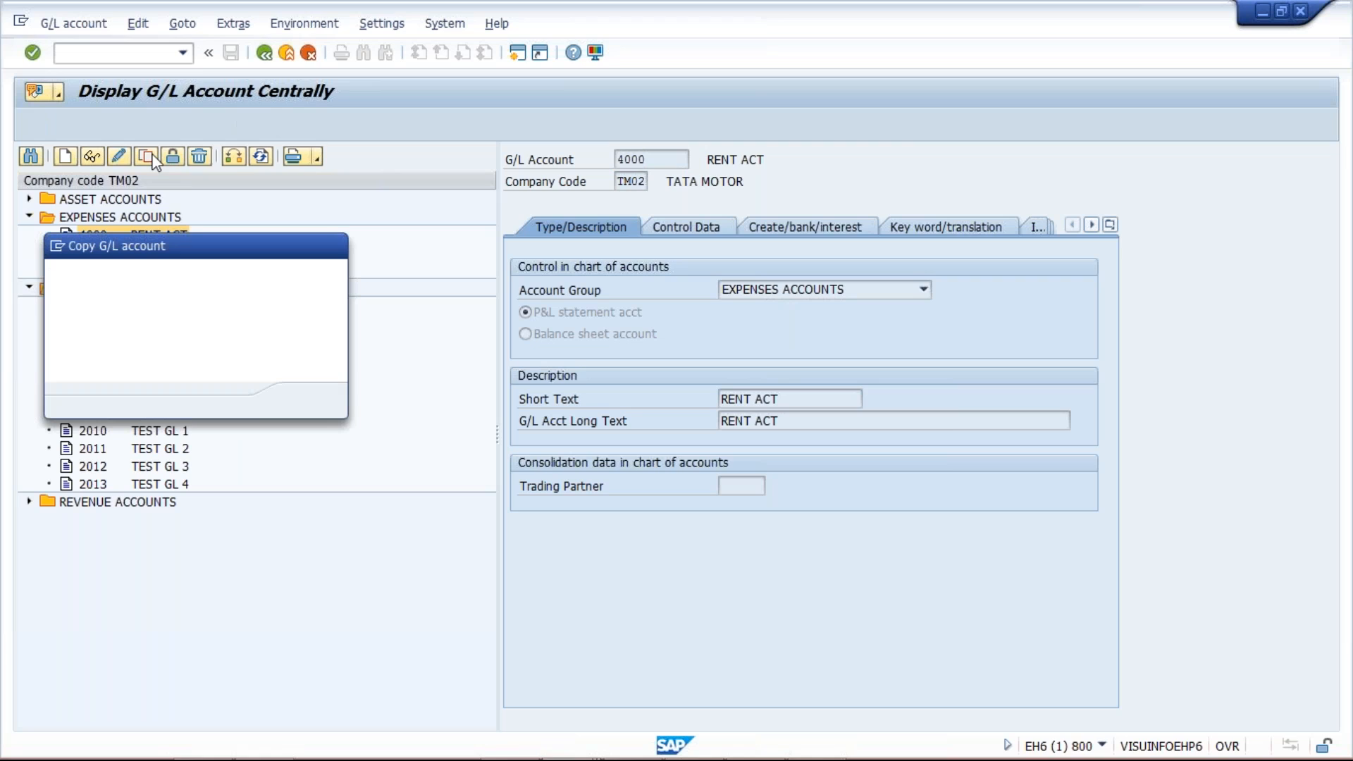
{"action": "left_click", "coordinate": [234, 279]}
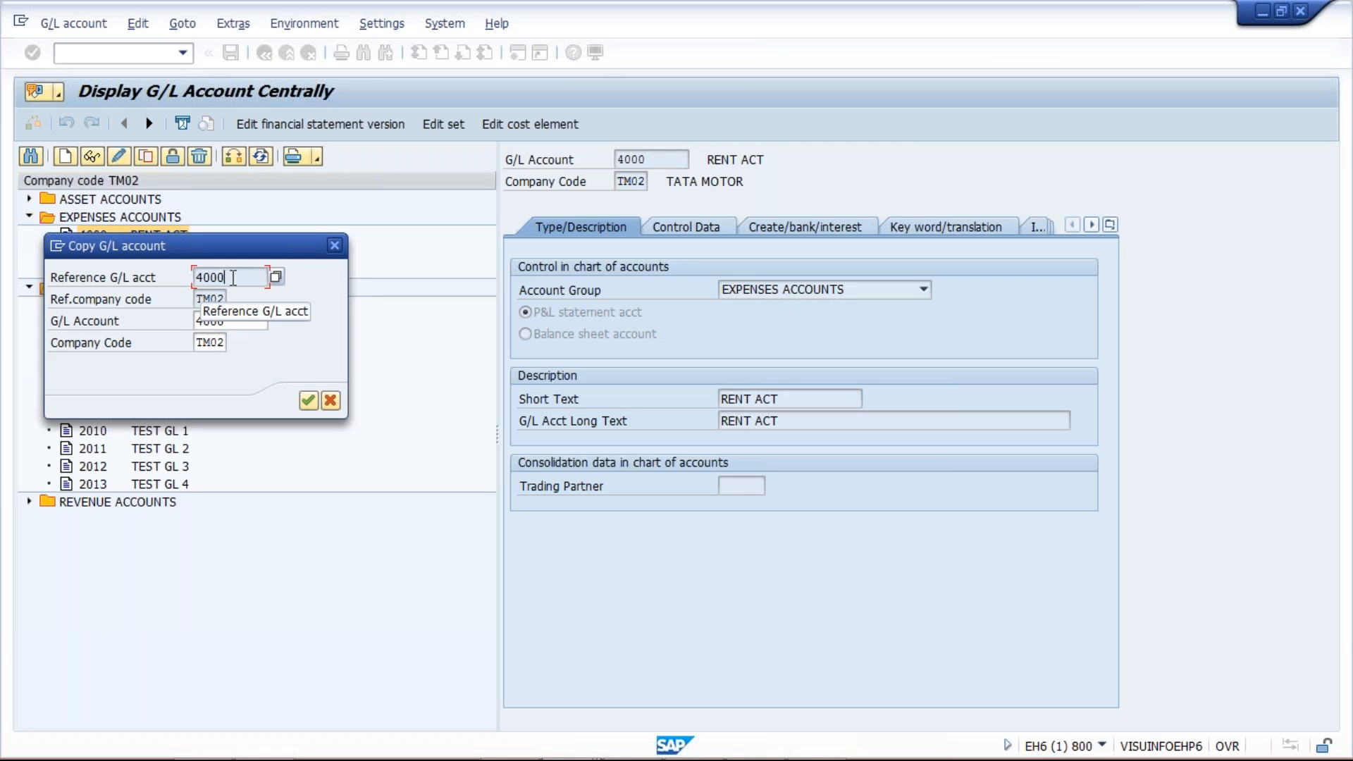
{"action": "left_click_drag", "start_coordinate": [233, 277], "coordinate": [177, 274]}
{"action": "left_click", "coordinate": [210, 303]}
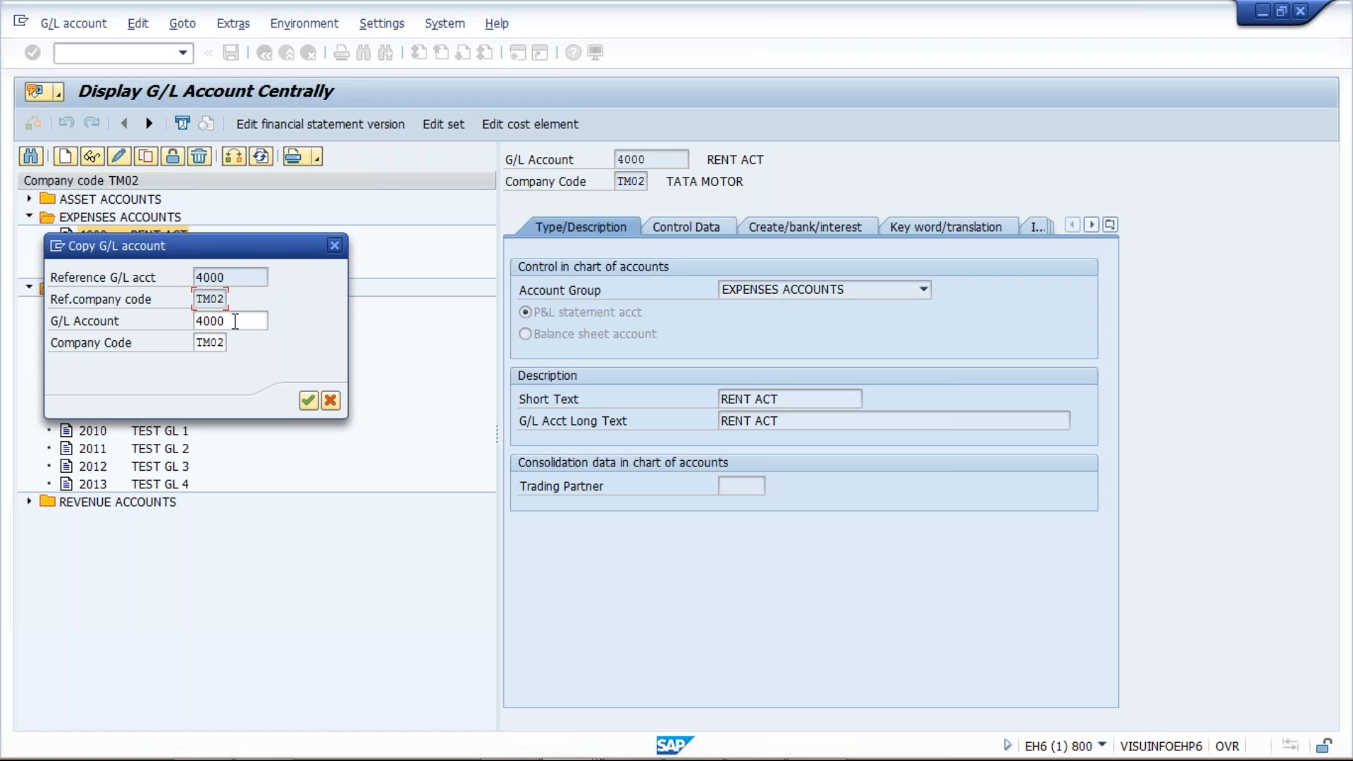
{"action": "left_click", "coordinate": [234, 321]}
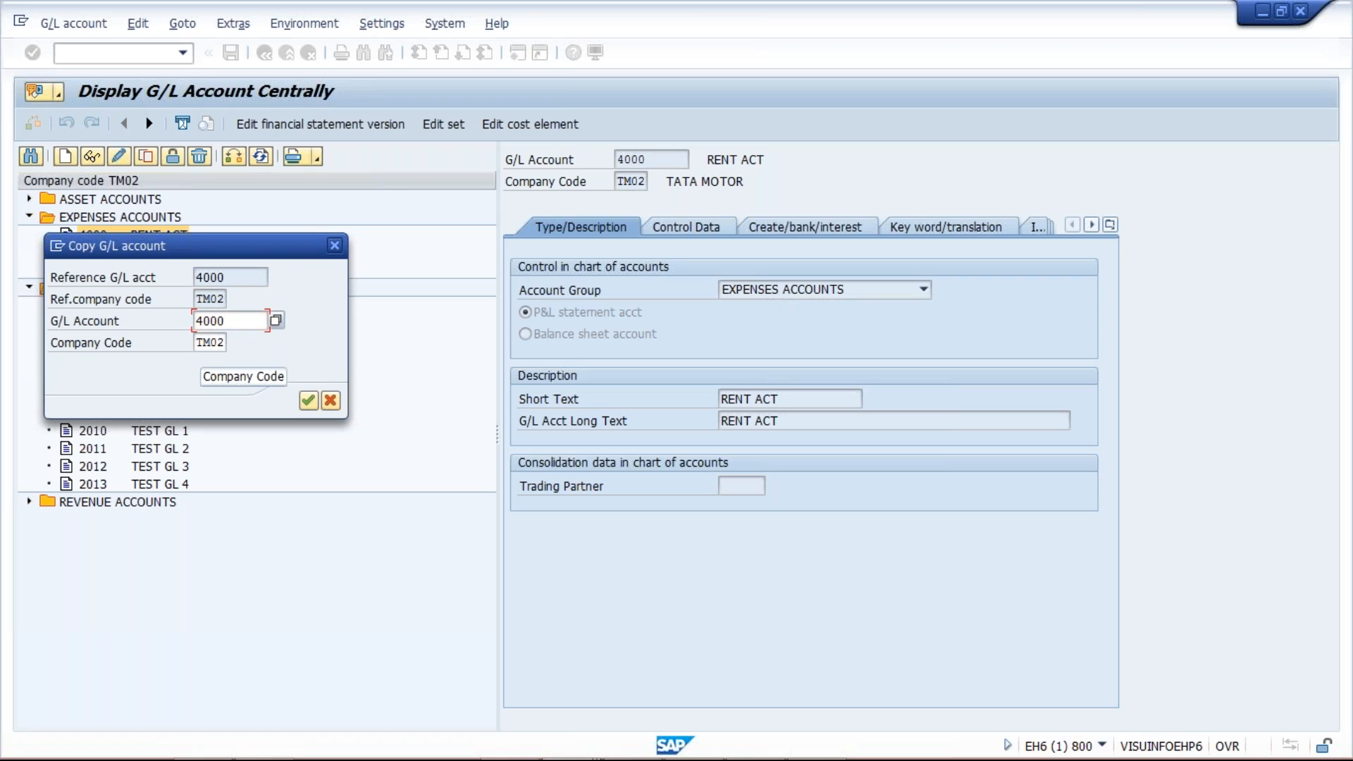
{"action": "left_click", "coordinate": [216, 343]}
{"action": "key", "text": "BackSpace"}
{"action": "key", "text": "BackSpace"}
{"action": "key", "text": "BackSpace"}
{"action": "key", "text": "BackSpace"}
{"action": "type", "text": "TS0"}
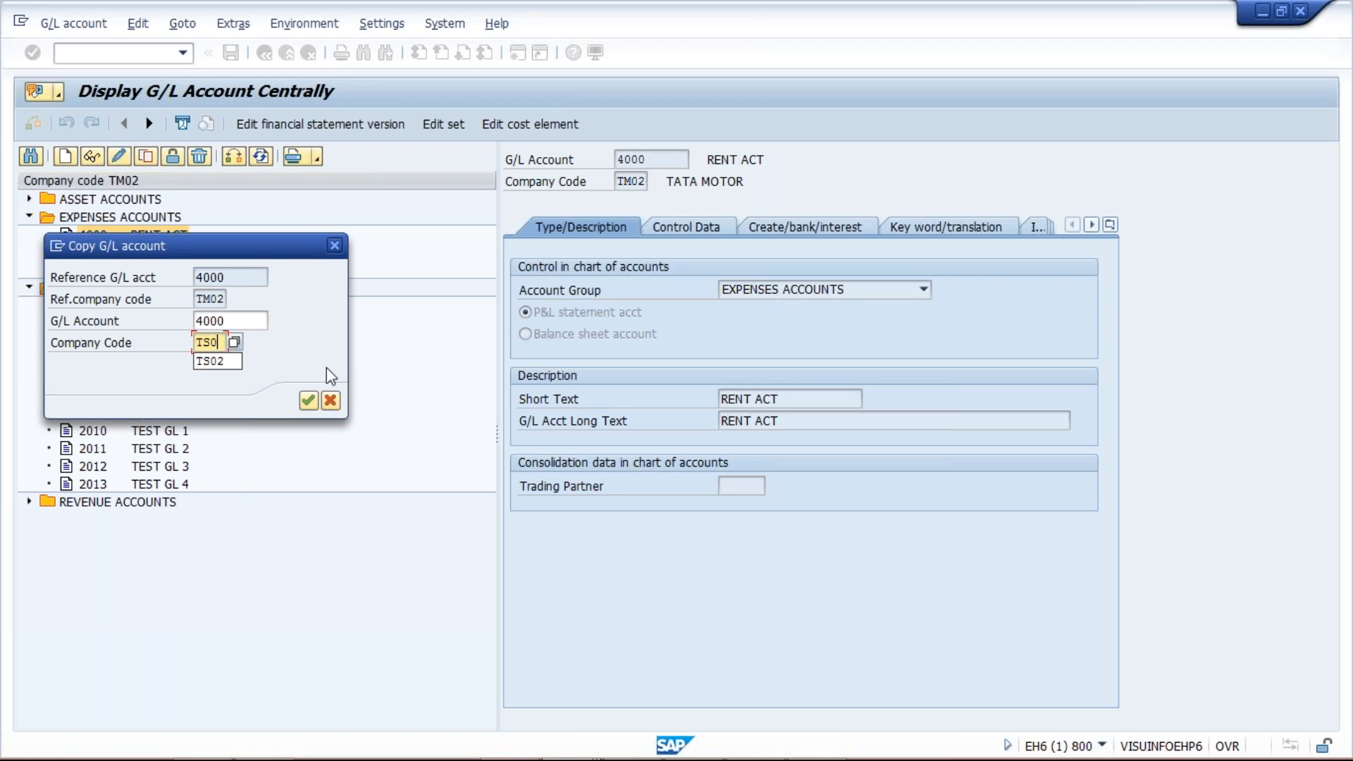
{"action": "type", "text": "2"}
{"action": "key", "text": "Return"}
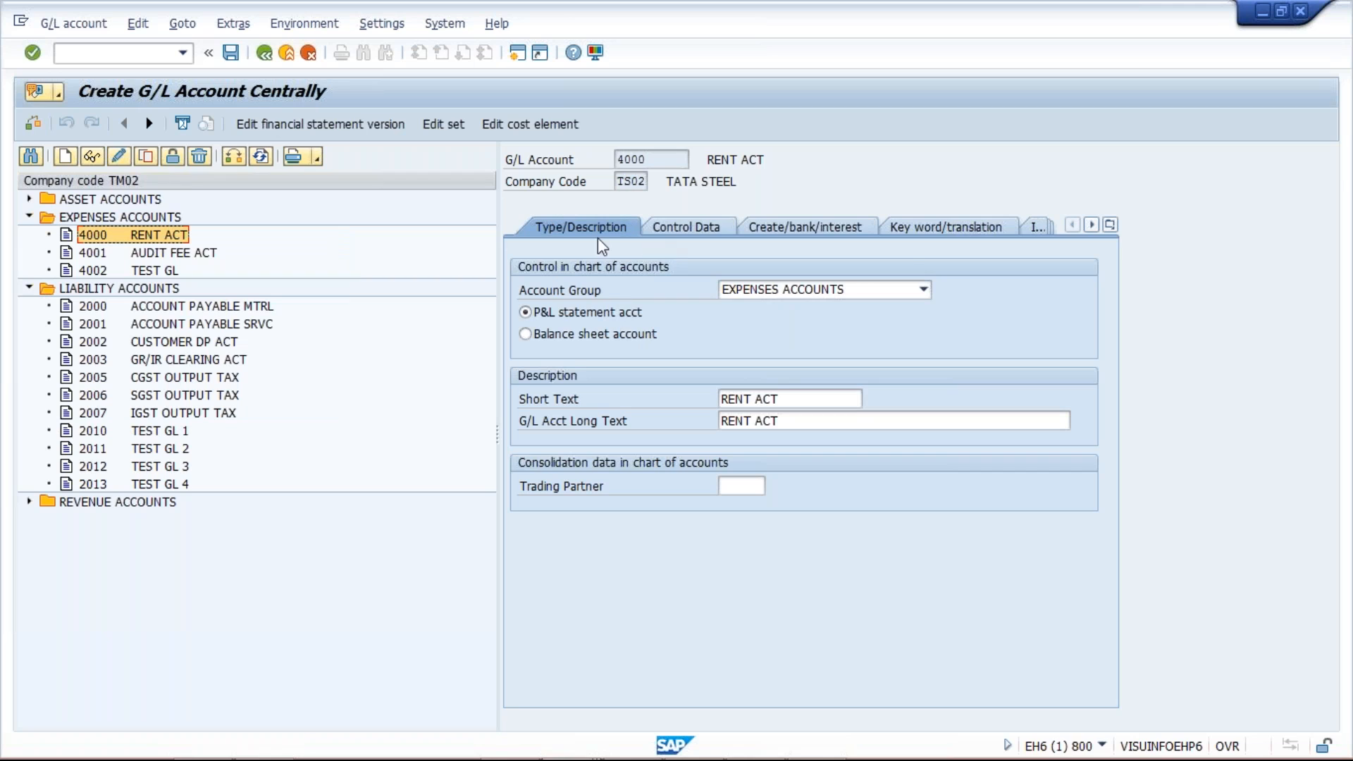
- Review the Control Data and Create/bank/interest settings of TS02's account 4000 and save the account
{"action": "left_click", "coordinate": [697, 236]}
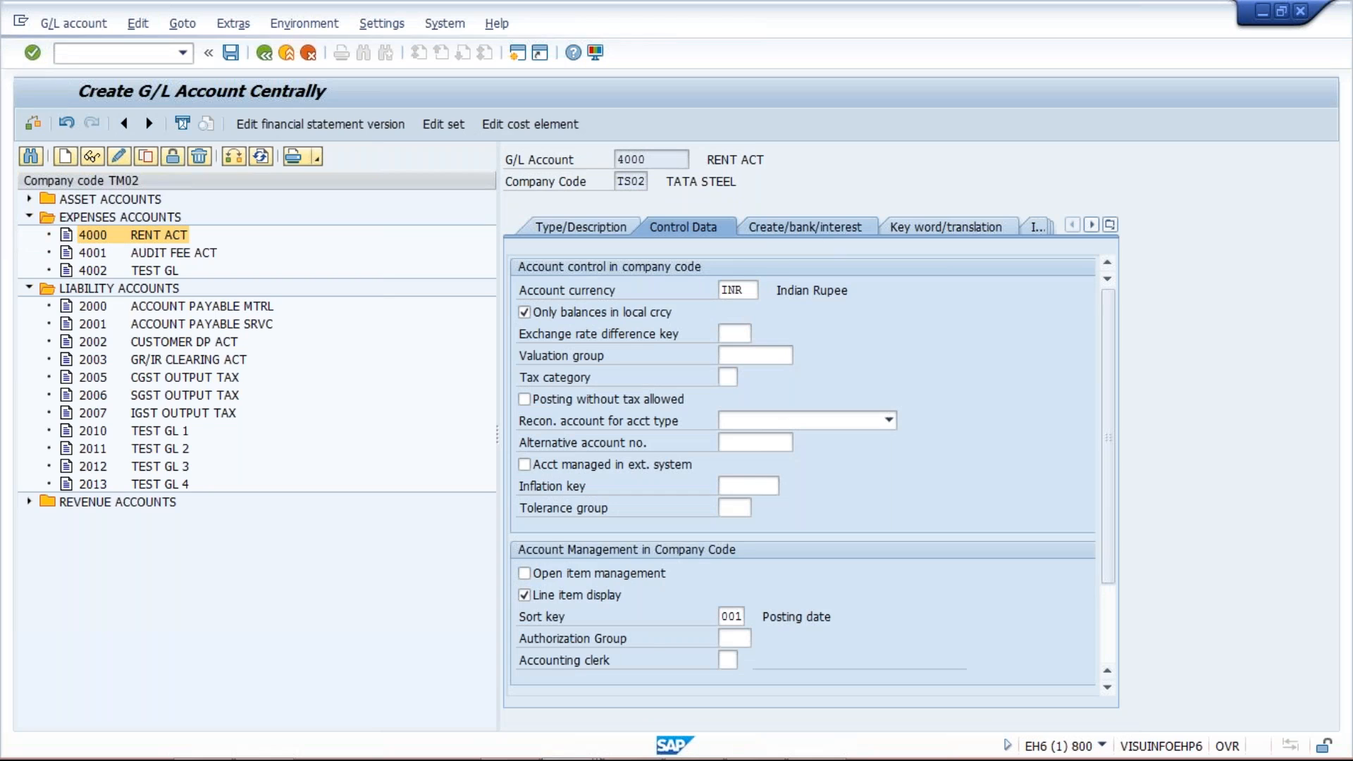
{"action": "left_click", "coordinate": [662, 231]}
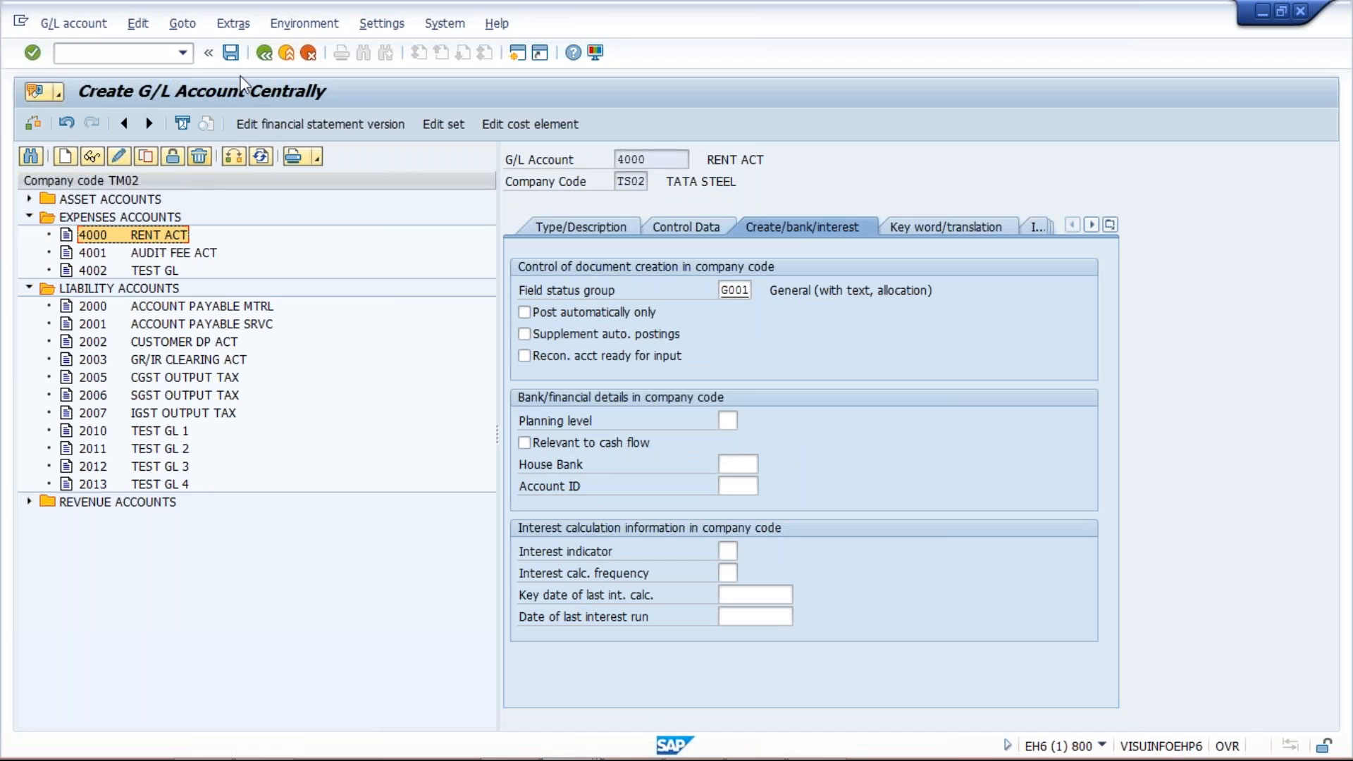
{"action": "left_click", "coordinate": [231, 57]}
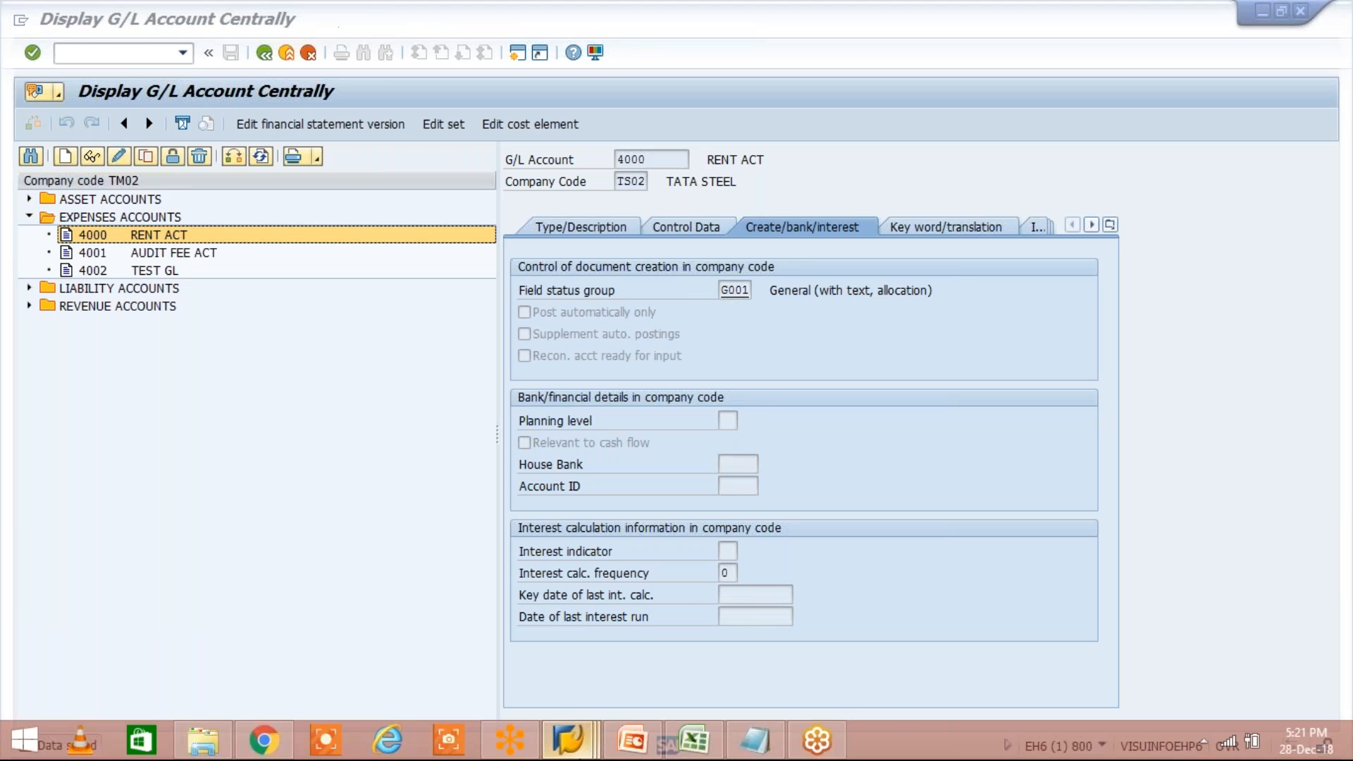
- Switch to the chart of accounts session and start central G/L account editing there with /NFS00
{"action": "mouse_move", "coordinate": [567, 740]}
{"action": "left_click", "coordinate": [778, 652]}
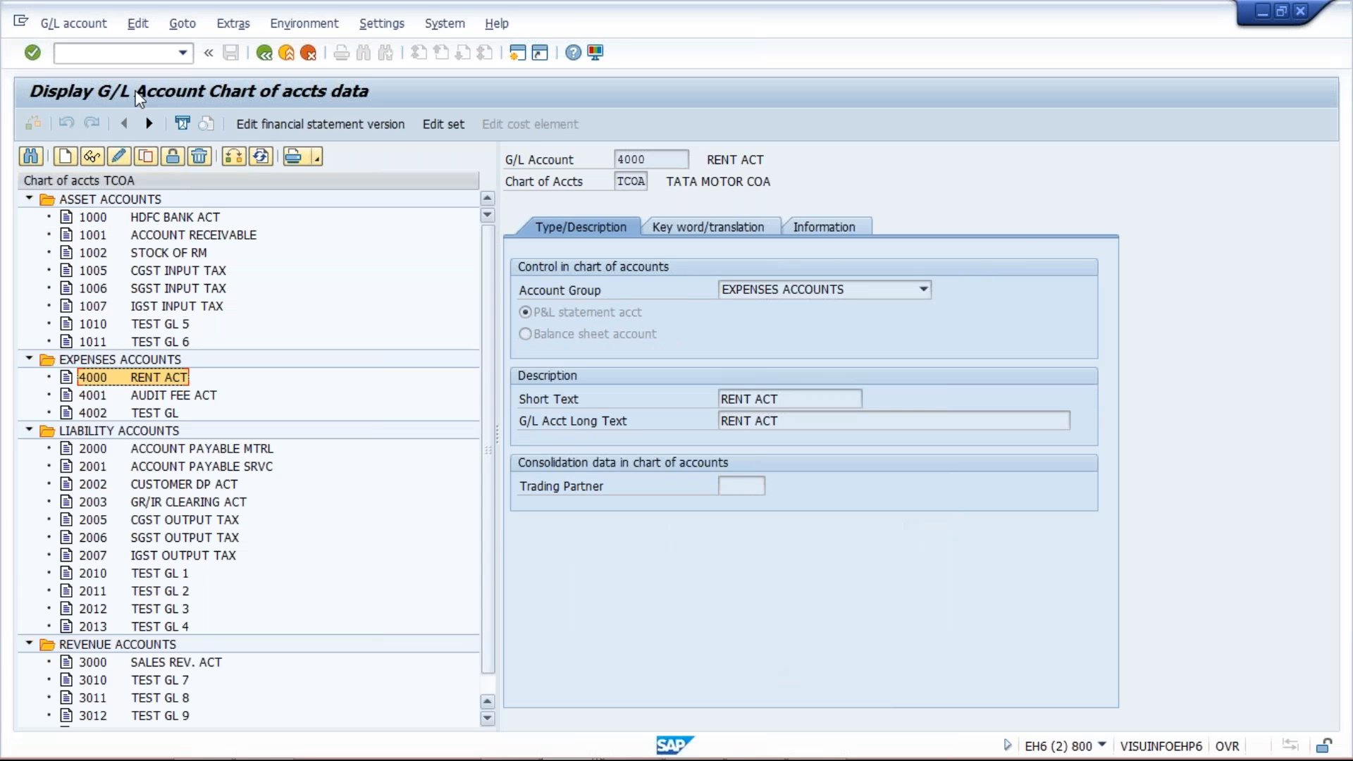
{"action": "left_click", "coordinate": [181, 53]}
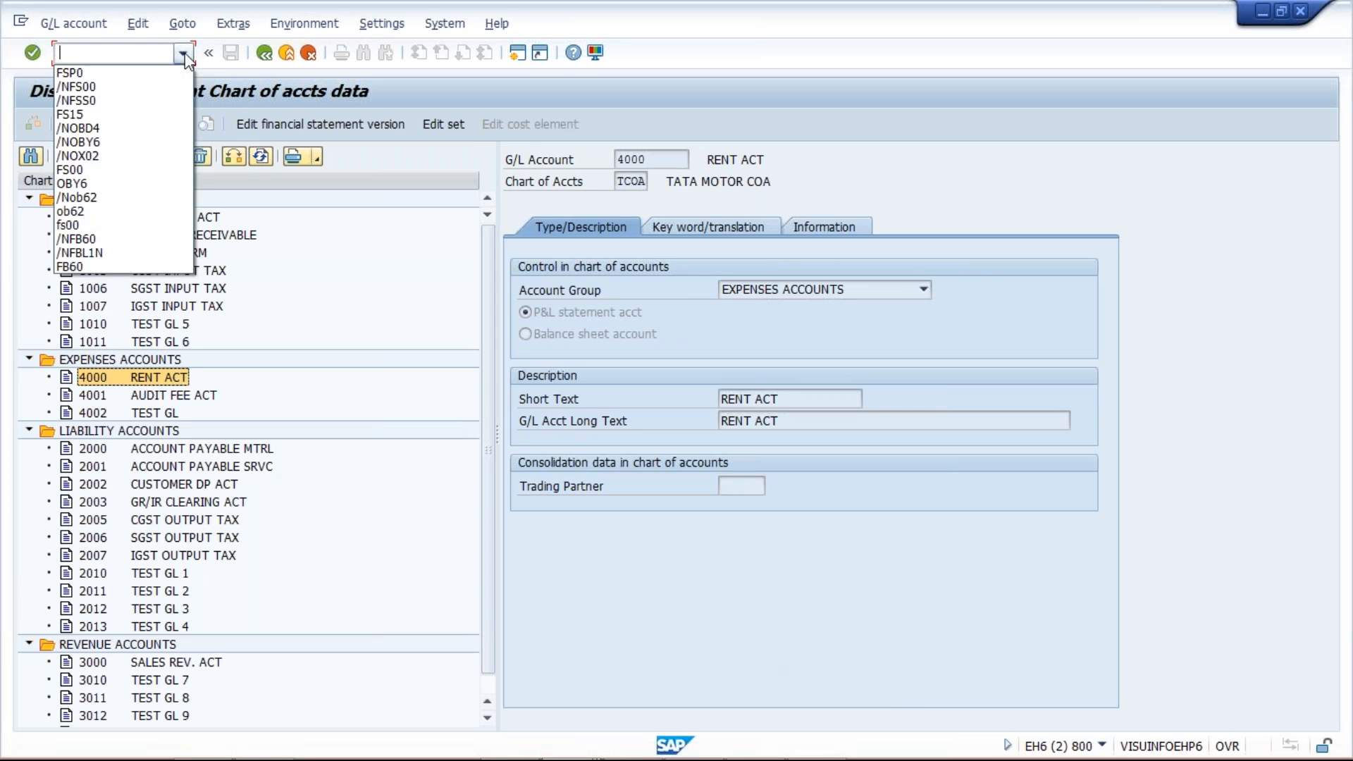
{"action": "left_click", "coordinate": [153, 87]}
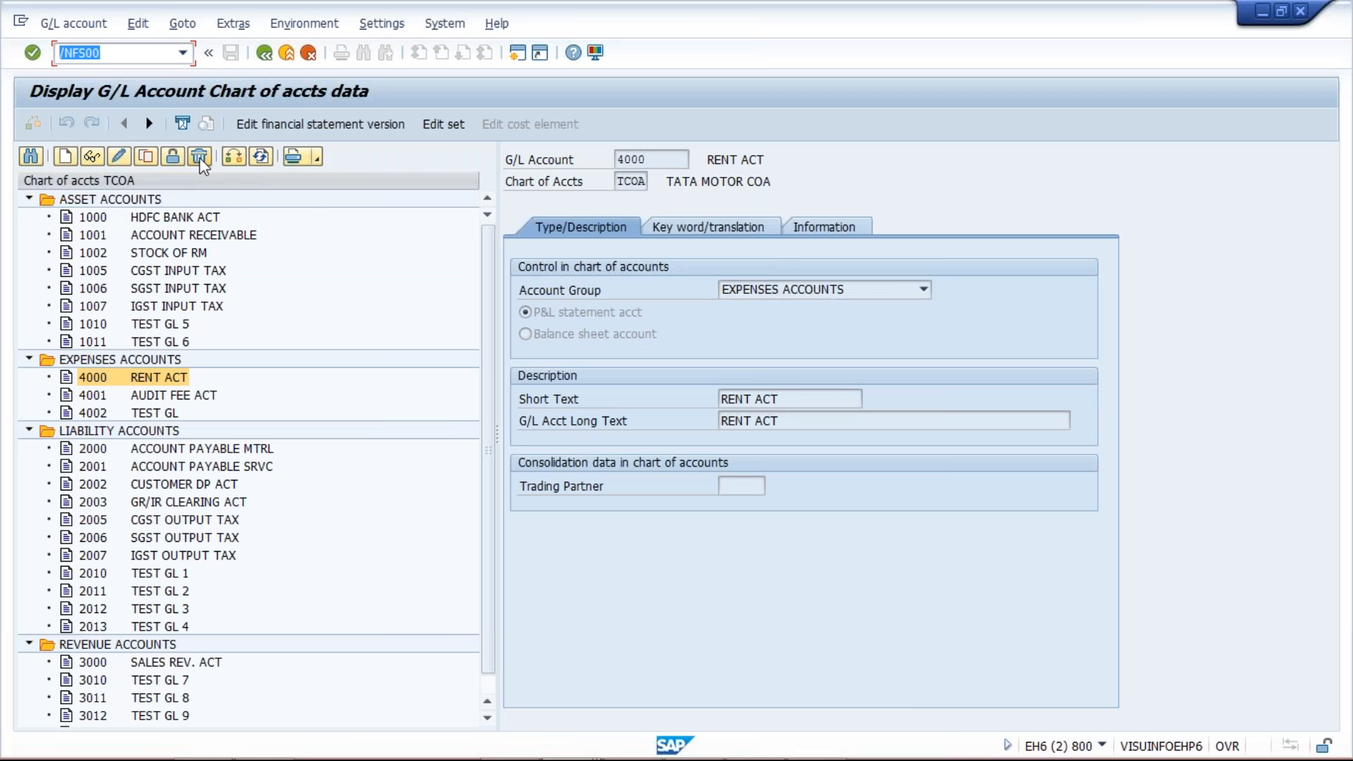
{"action": "key", "text": "Return"}
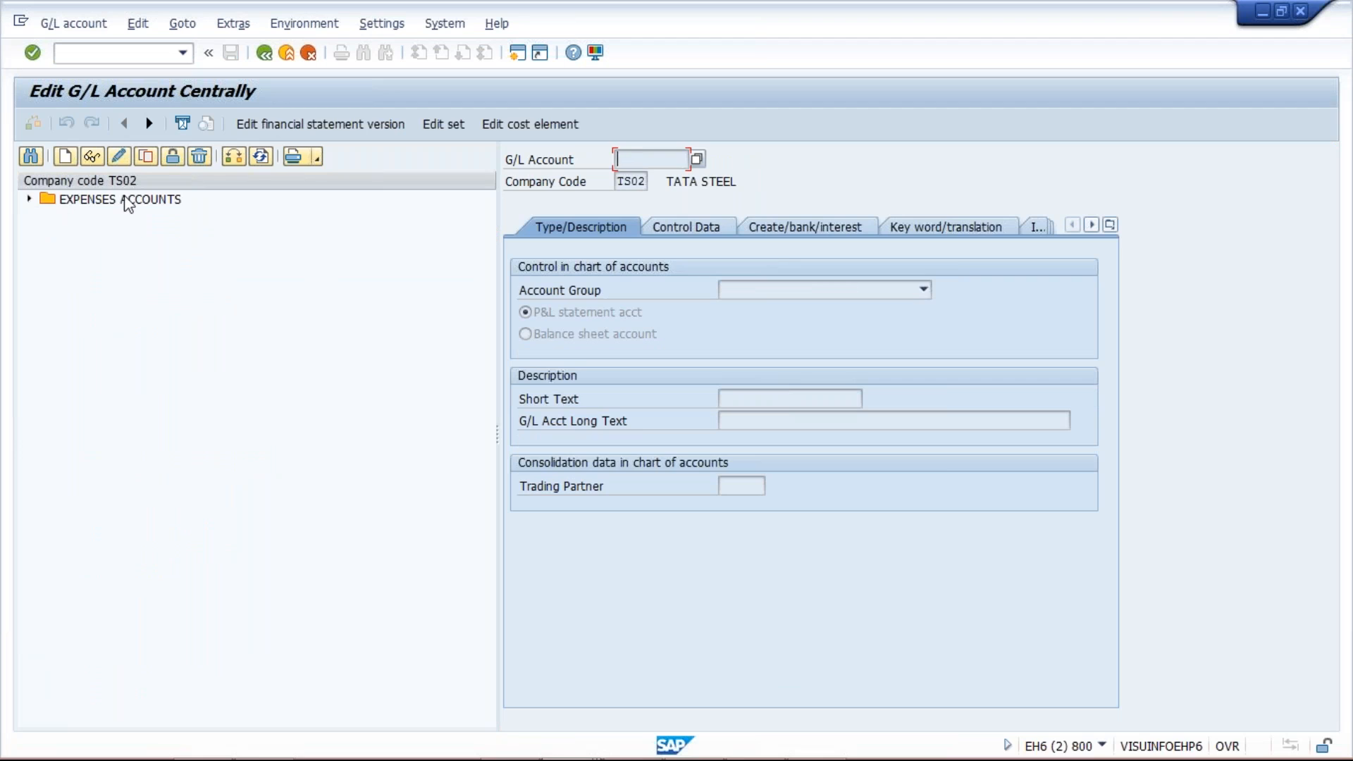
- Expand TS02's expenses accounts and display account 4000 RENT ACT
{"action": "left_click", "coordinate": [29, 200]}
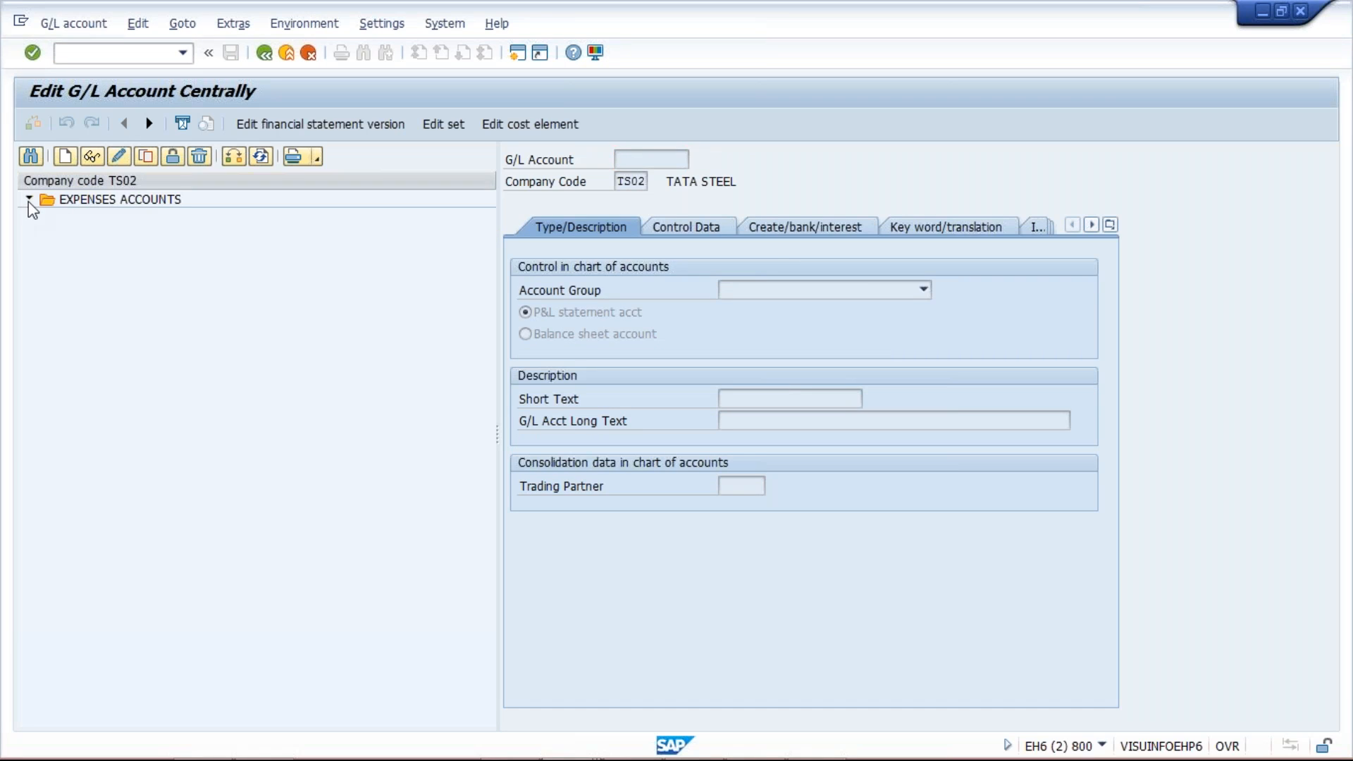
{"action": "left_click", "coordinate": [153, 218]}
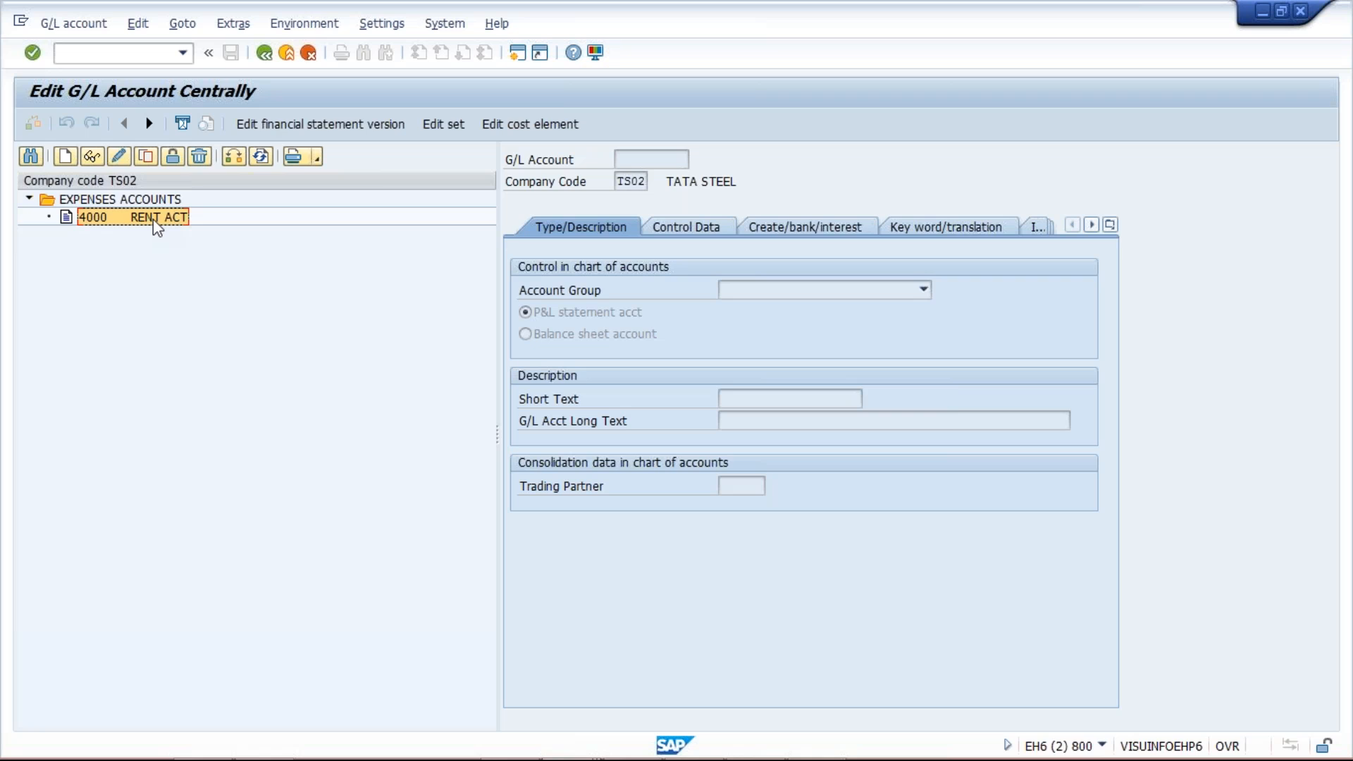
{"action": "double_click", "coordinate": [148, 218]}
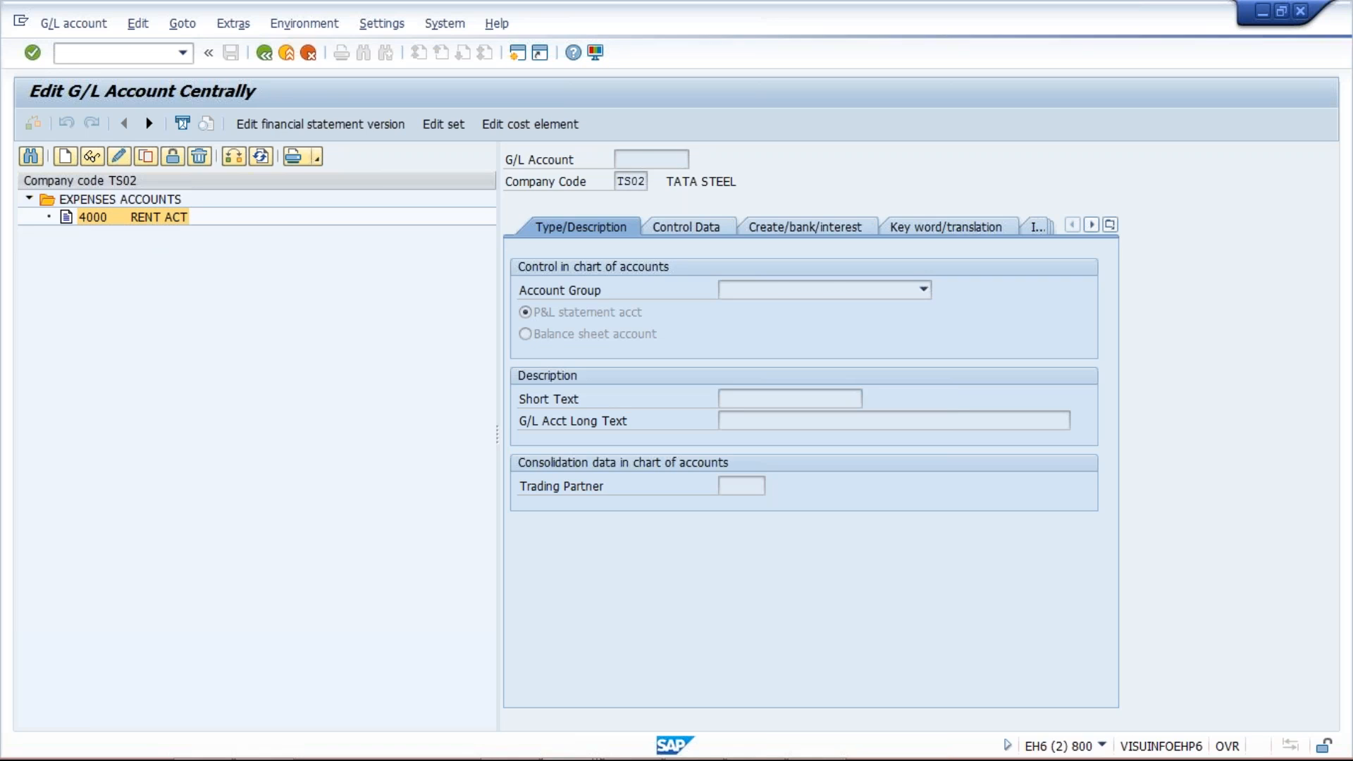
- Switch to the Class workbook in Excel and enter 50 beside TCOA in the TS02 row
{"action": "mouse_move", "coordinate": [541, 758]}
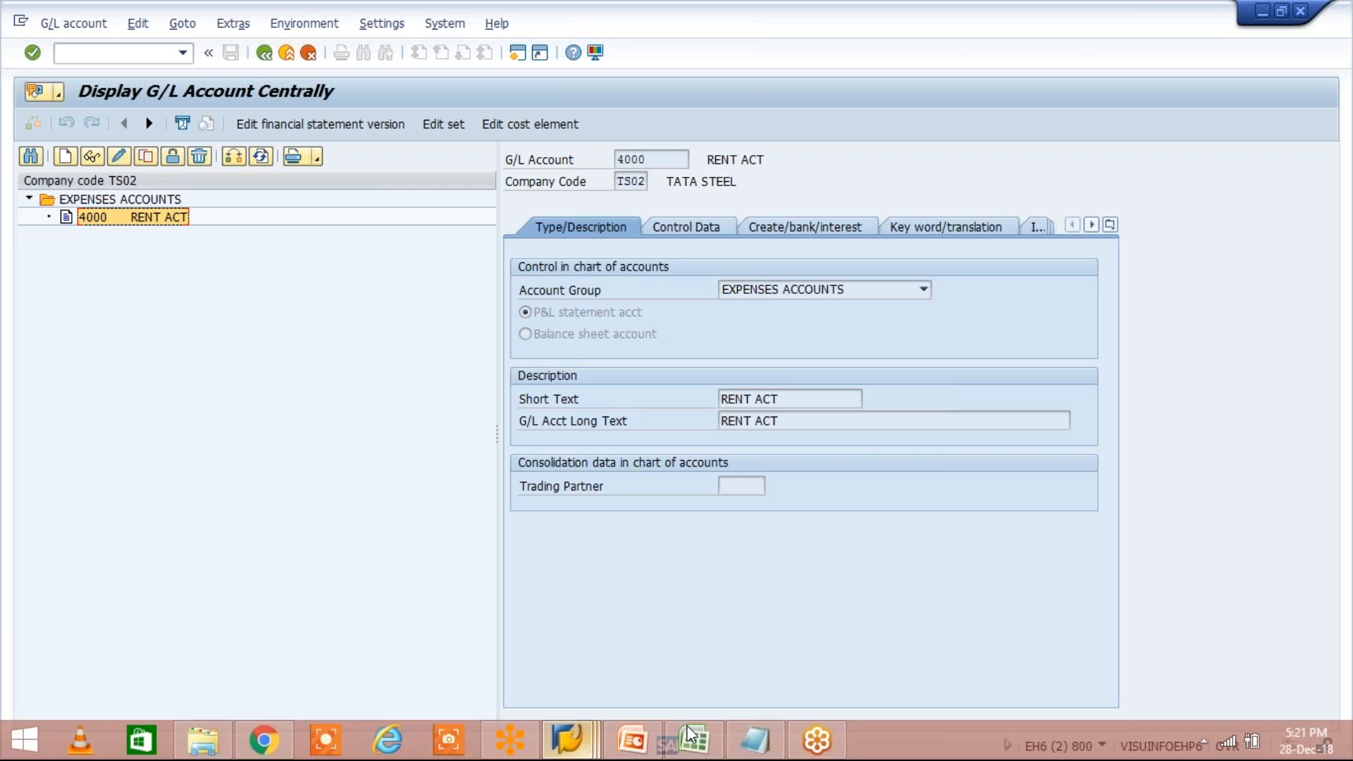
{"action": "left_click", "coordinate": [690, 747]}
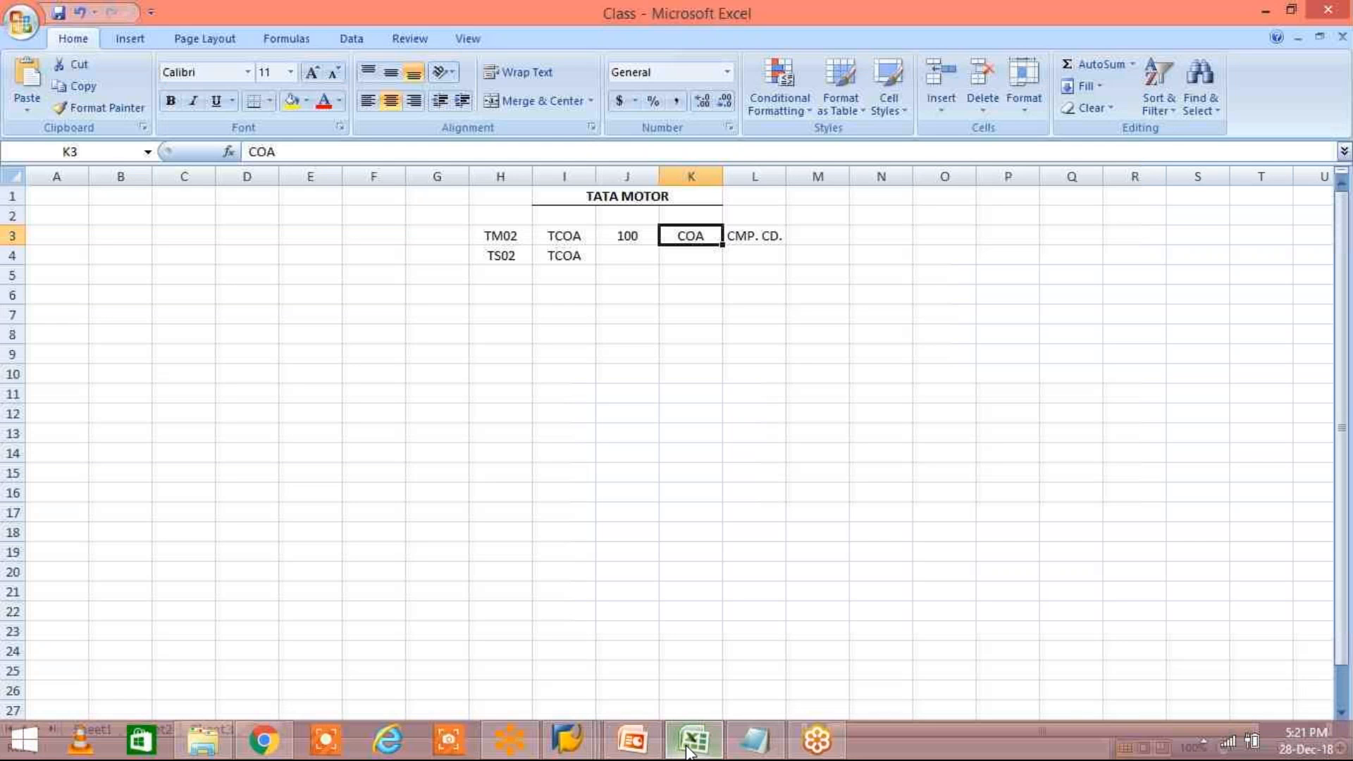
{"action": "left_click", "coordinate": [628, 256]}
{"action": "type", "text": "50"}
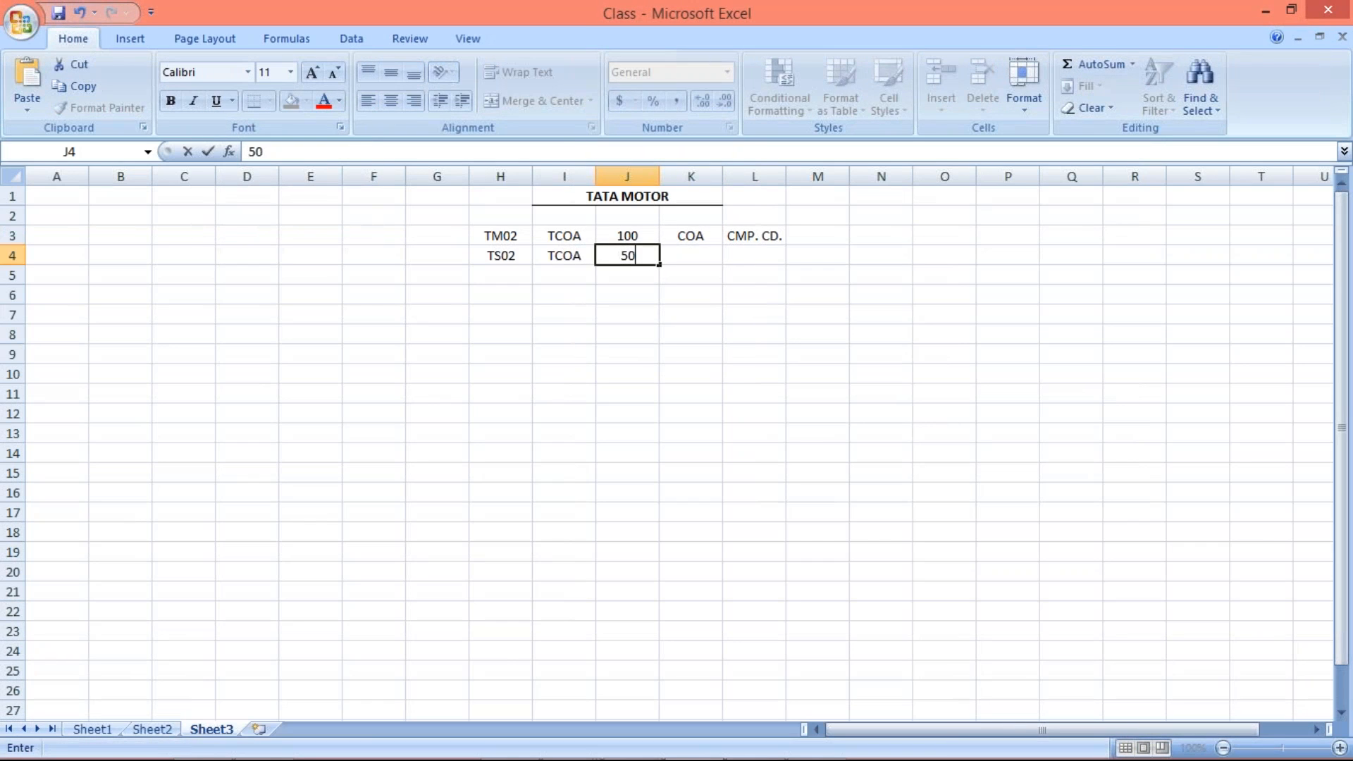
{"action": "key", "text": "Return"}
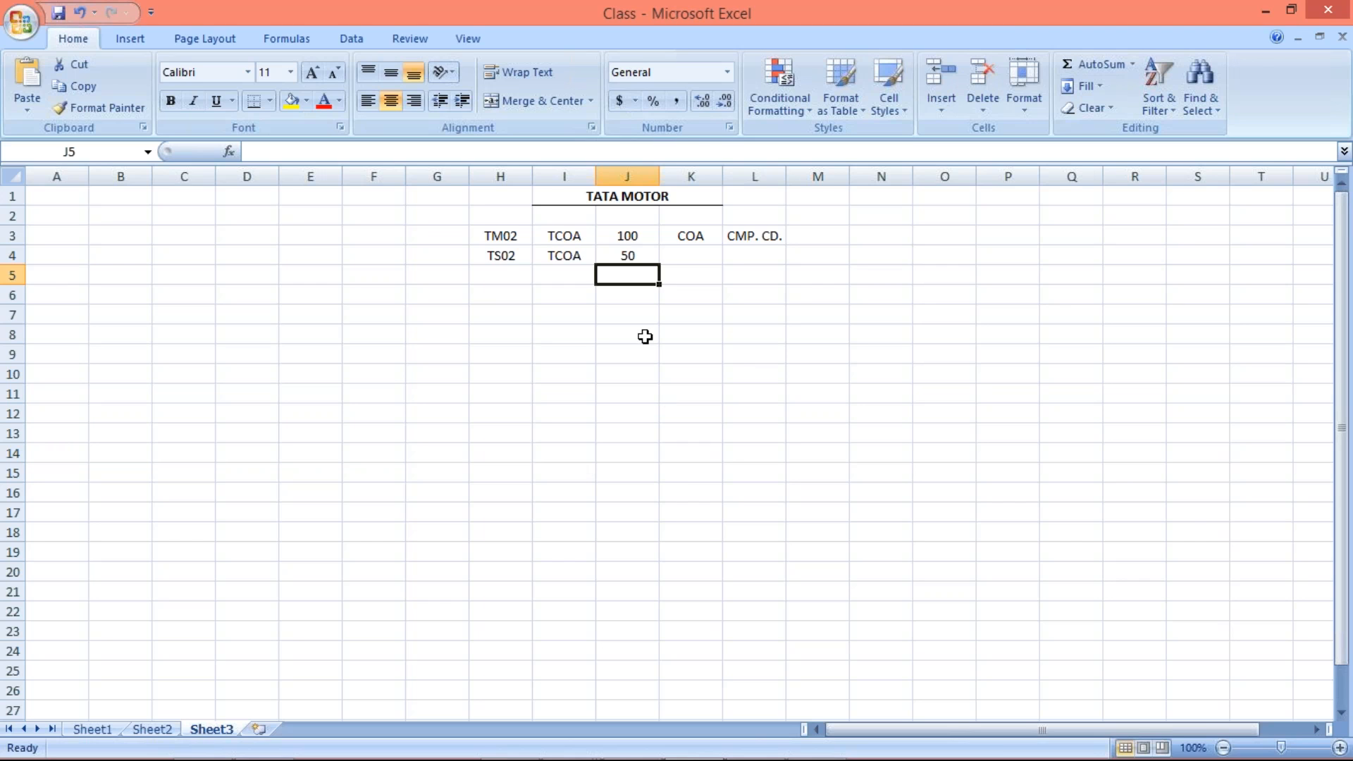
{"action": "key", "text": "alt+Tab"}
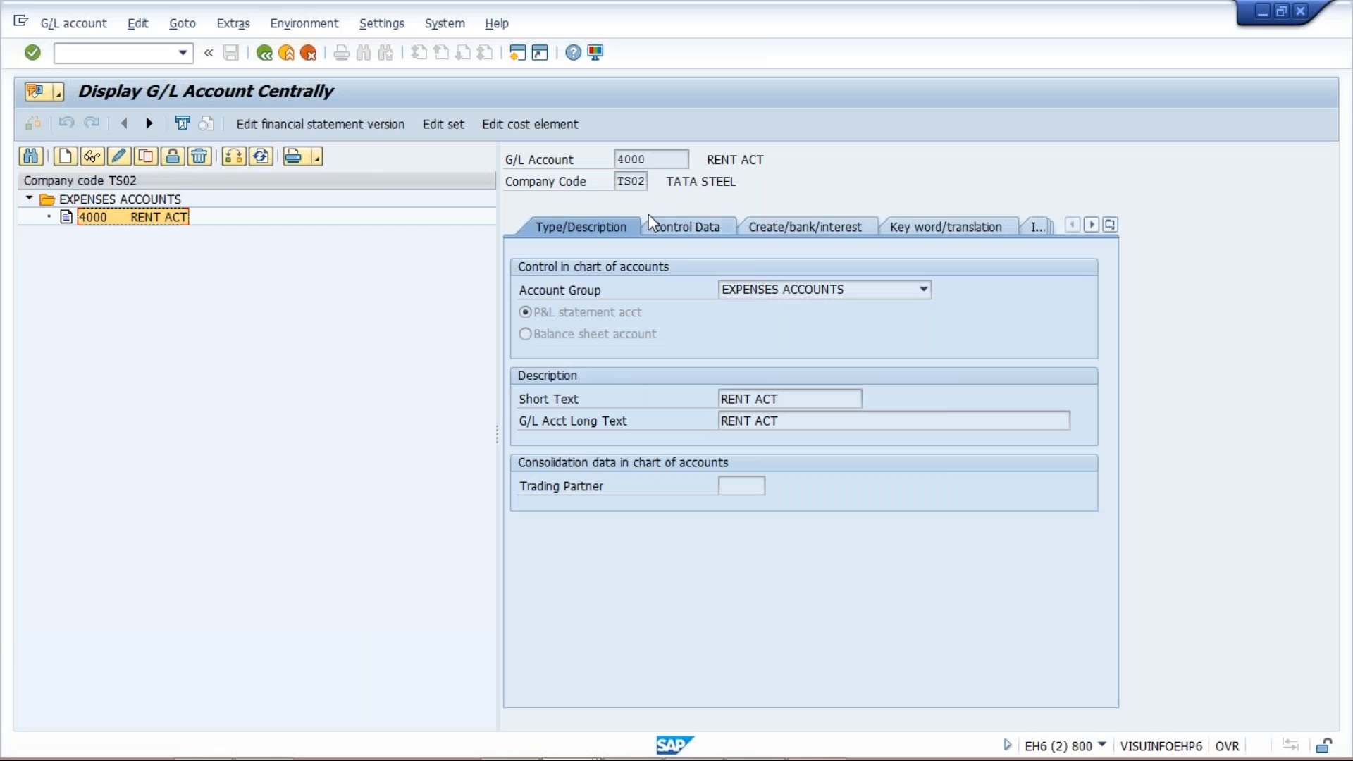
{"action": "left_click", "coordinate": [637, 182]}
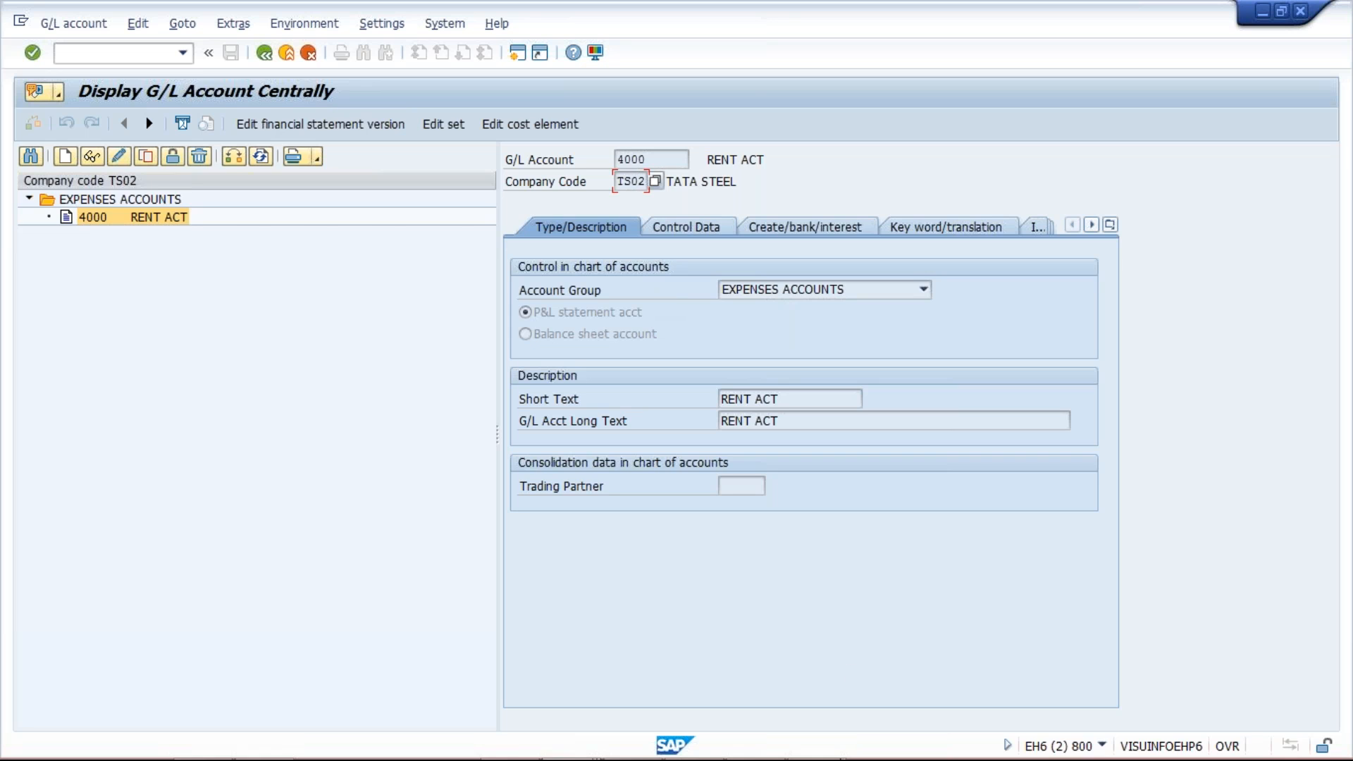
{"action": "left_click", "coordinate": [694, 740]}
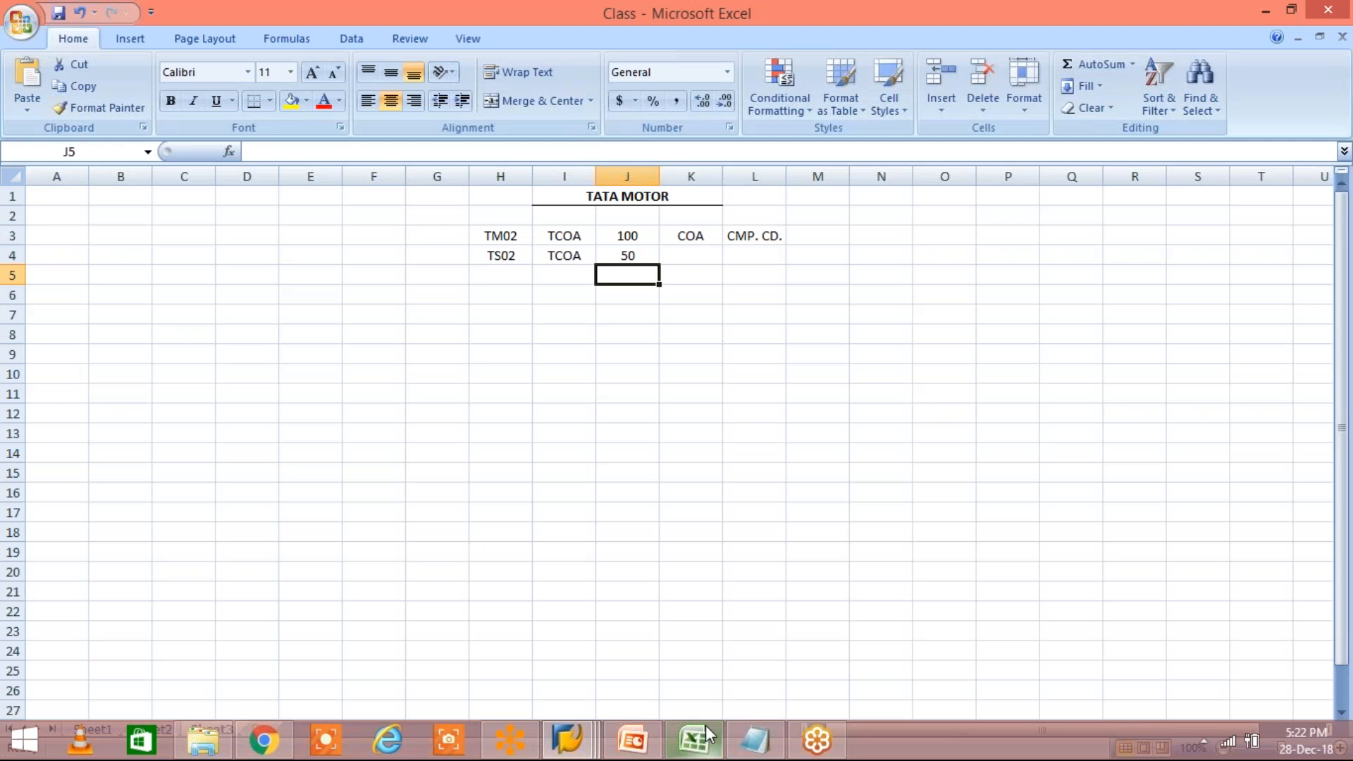
{"action": "left_click", "coordinate": [628, 236]}
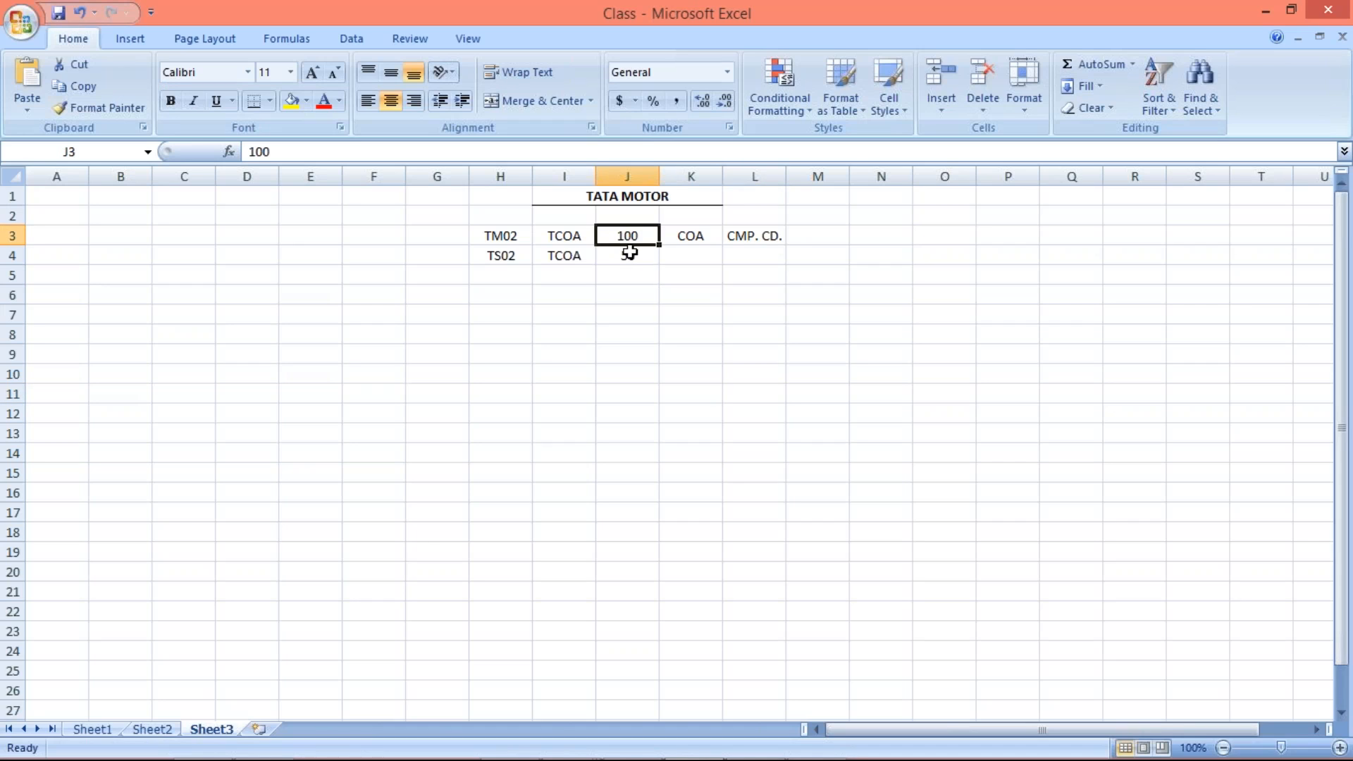
{"action": "left_click", "coordinate": [629, 255]}
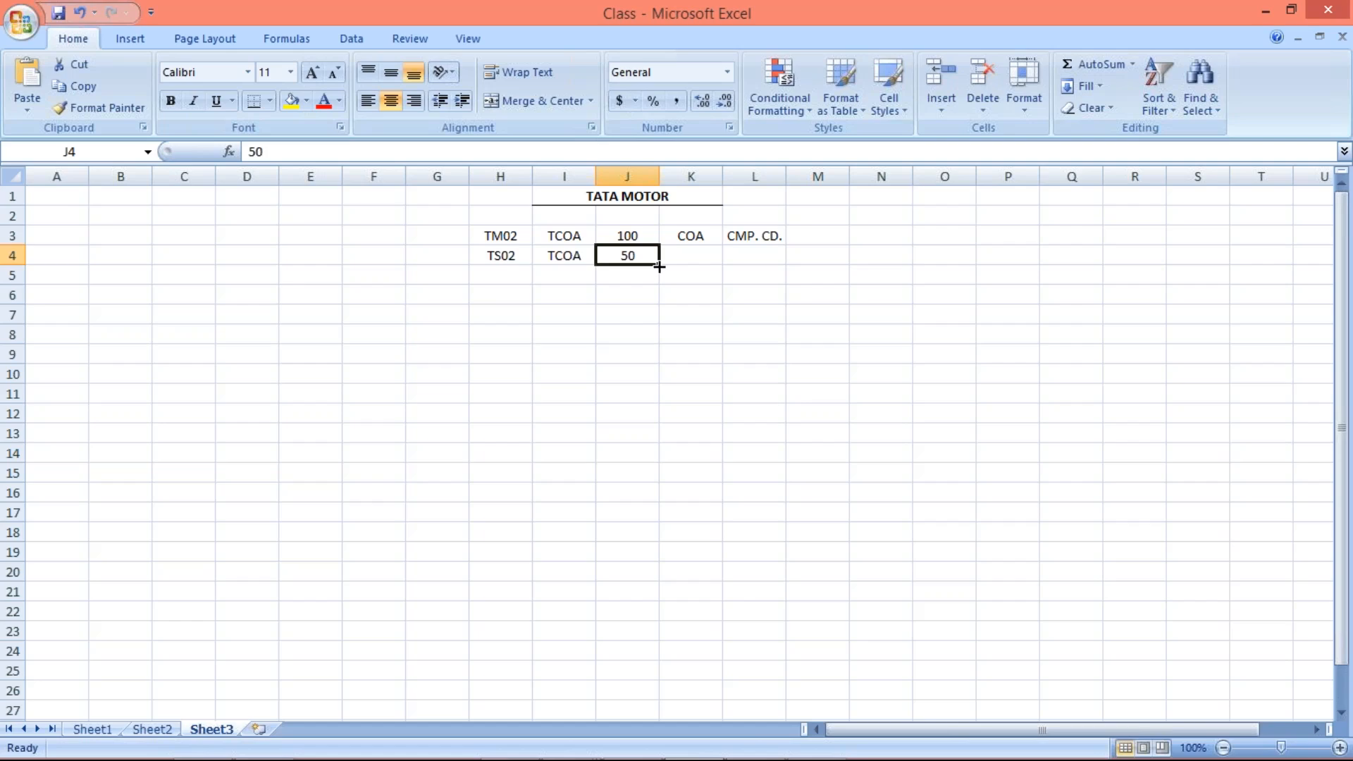
{"action": "key", "text": "alt+Tab"}
{"action": "left_click", "coordinate": [165, 221]}
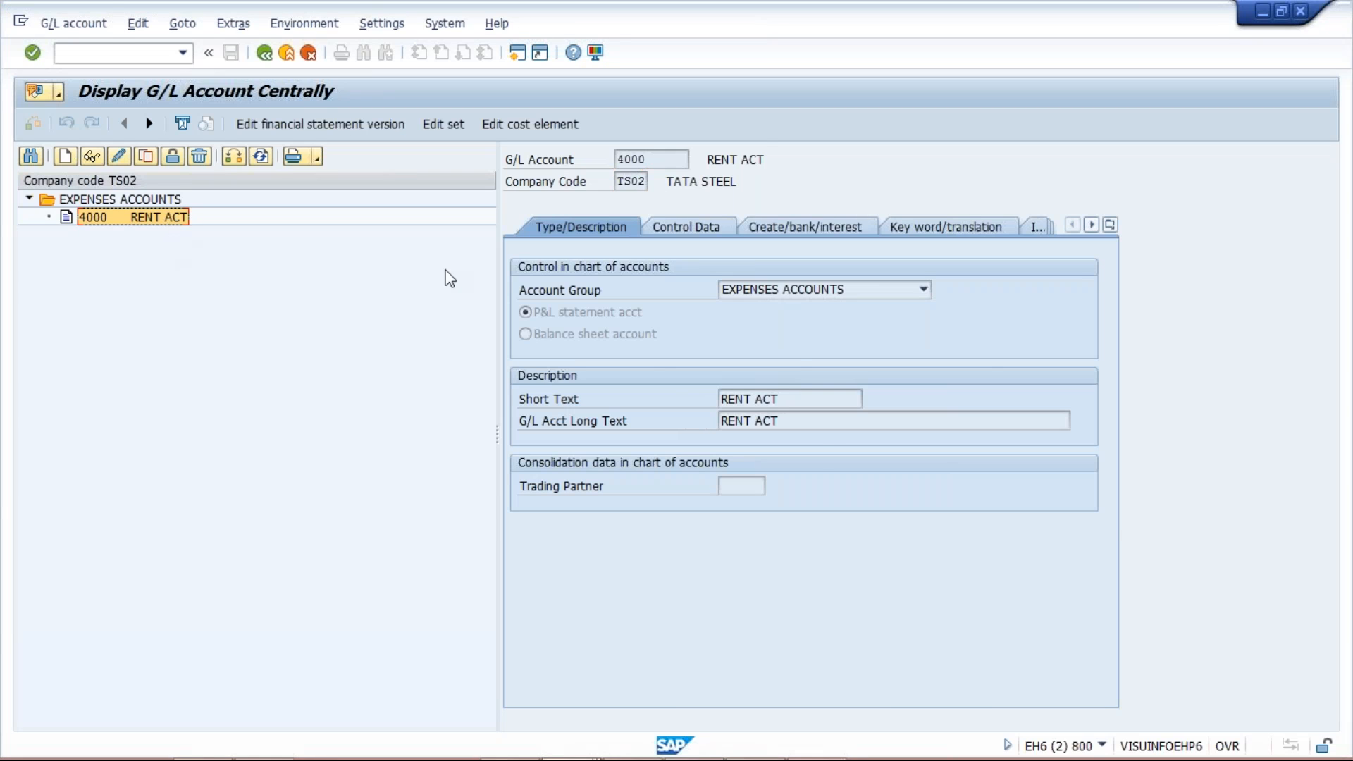
- In the Excel worksheet, set the TM02 row's figure to 500 and the TS02 row's figure to 450
{"action": "key", "text": "alt+Tab"}
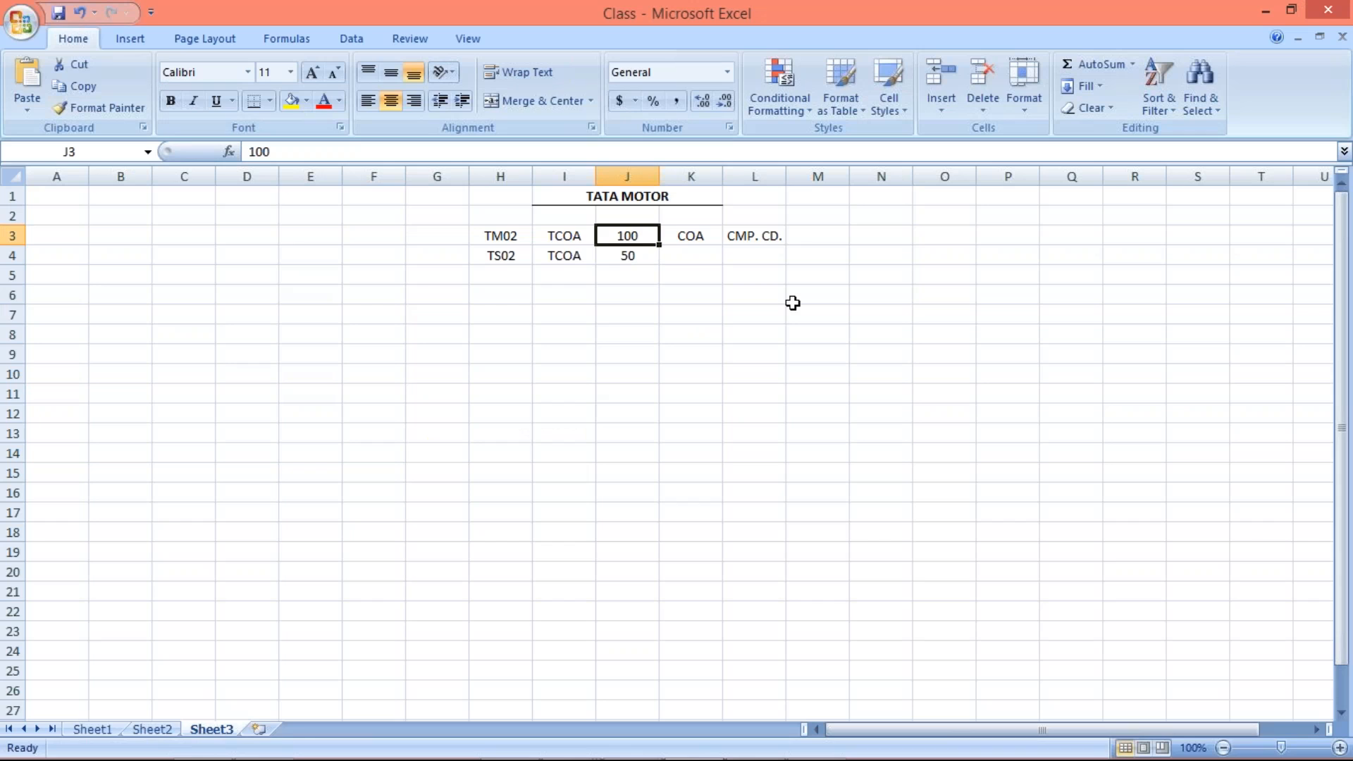
{"action": "type", "text": "500"}
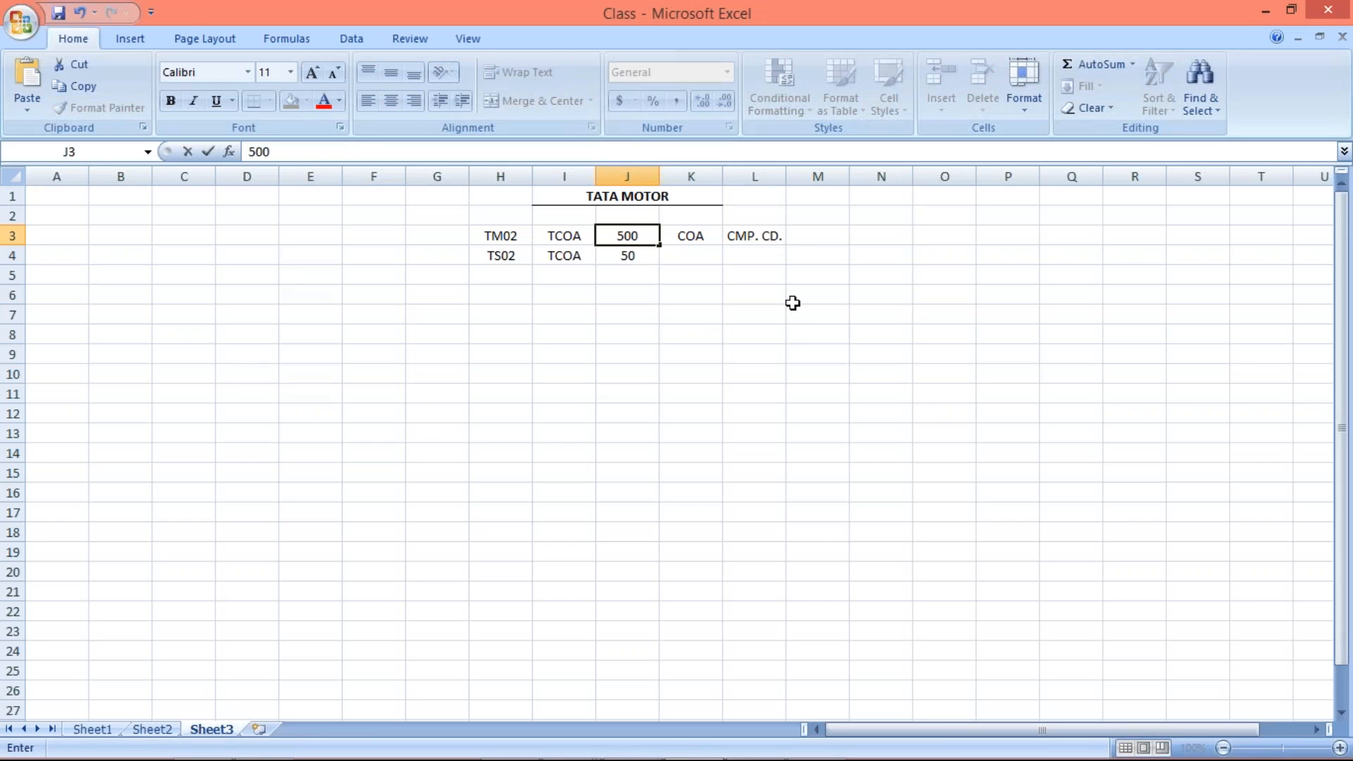
{"action": "key", "text": "Return"}
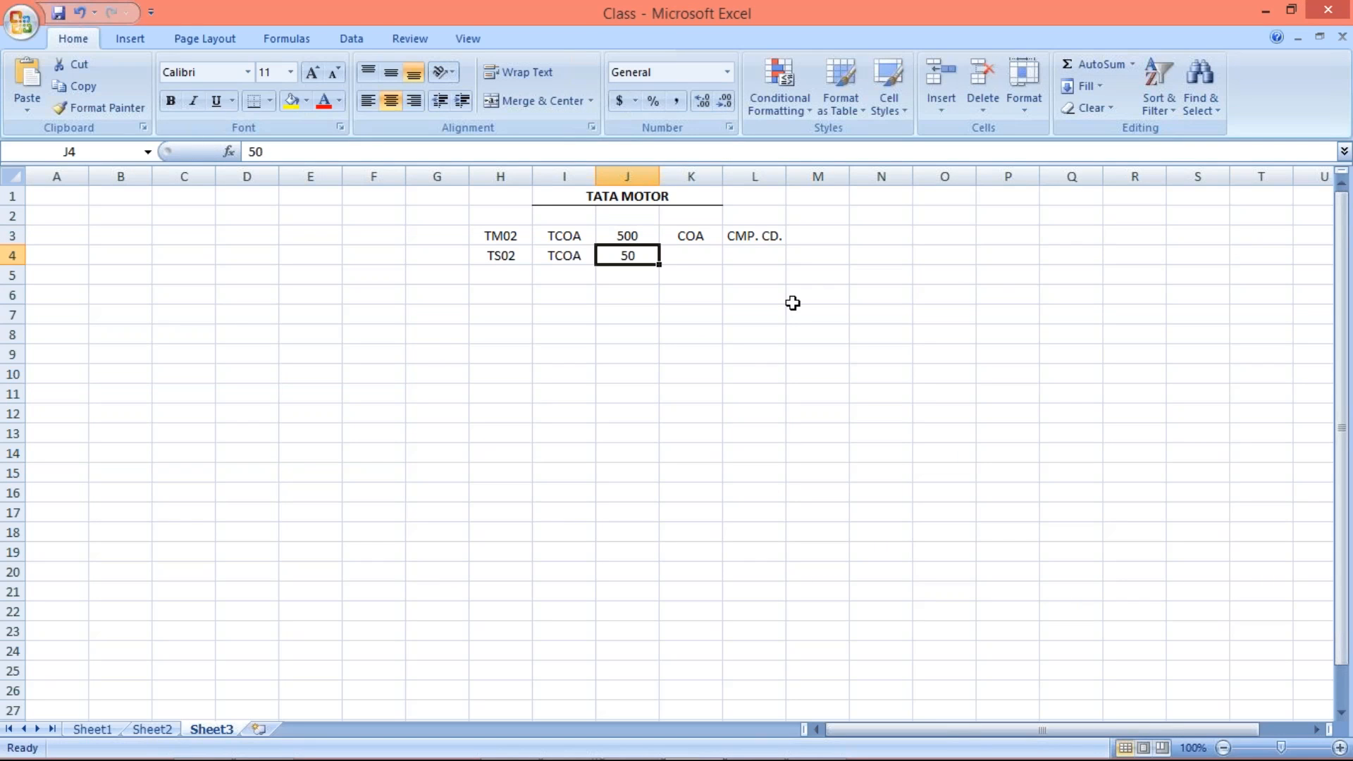
{"action": "type", "text": "450"}
{"action": "key", "text": "Return"}
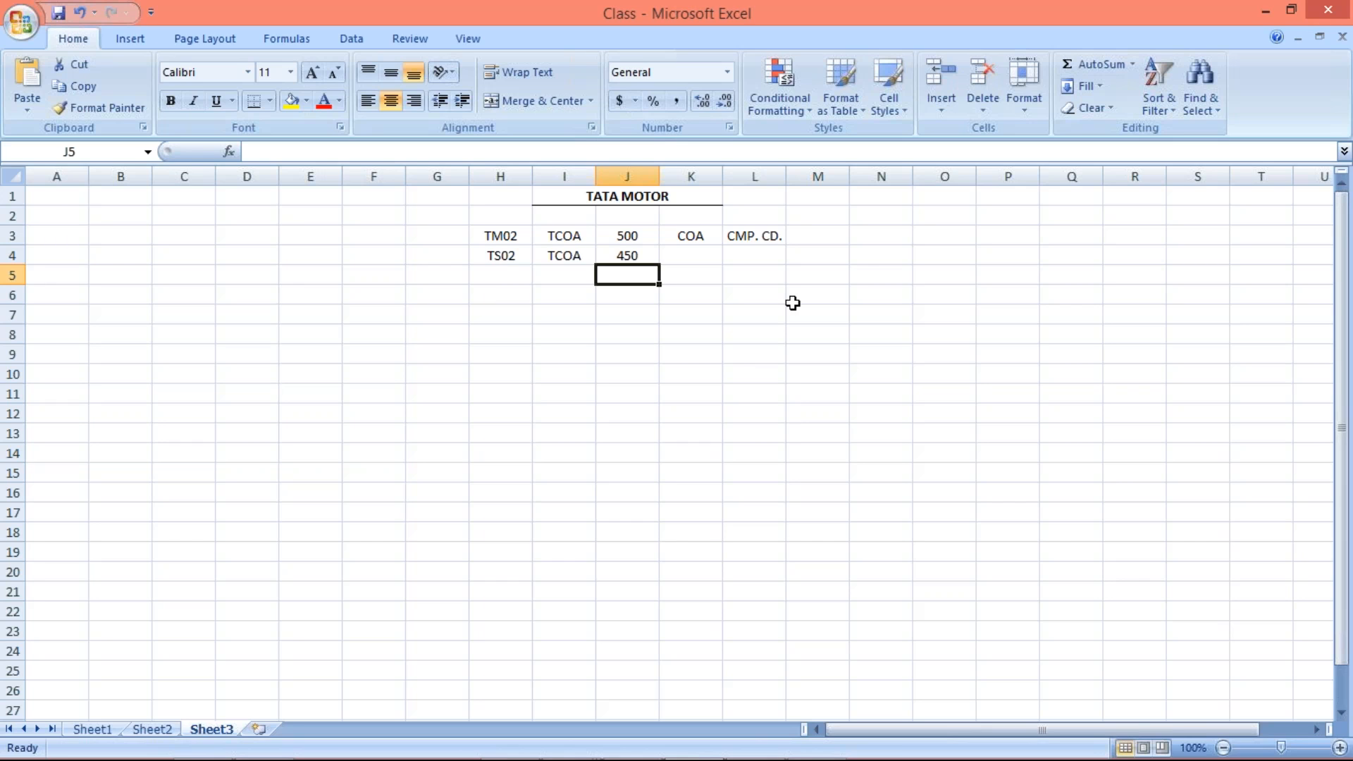
- Return to SAP and open the Copy General Ledger Account Master Data: Send transaction in another session
{"action": "key", "text": "alt+Tab"}
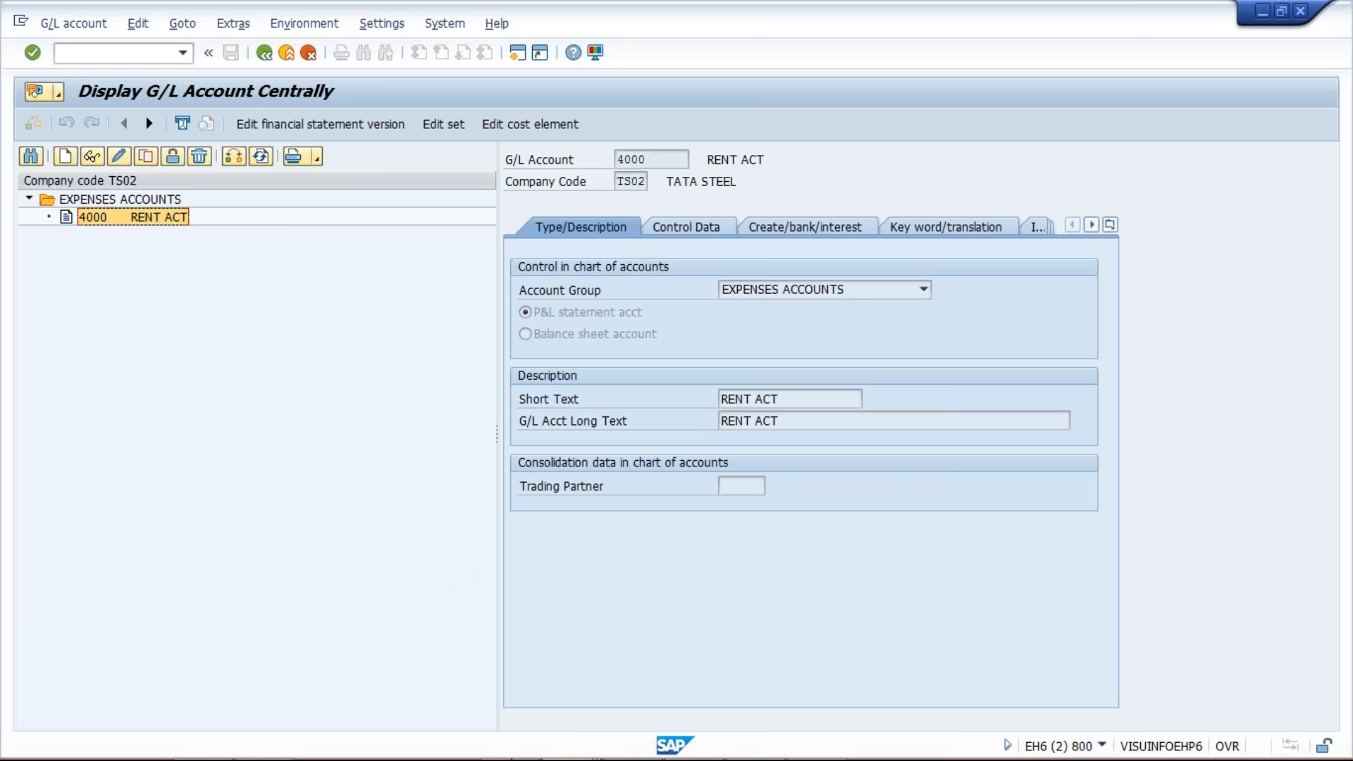
{"action": "left_click", "coordinate": [567, 739]}
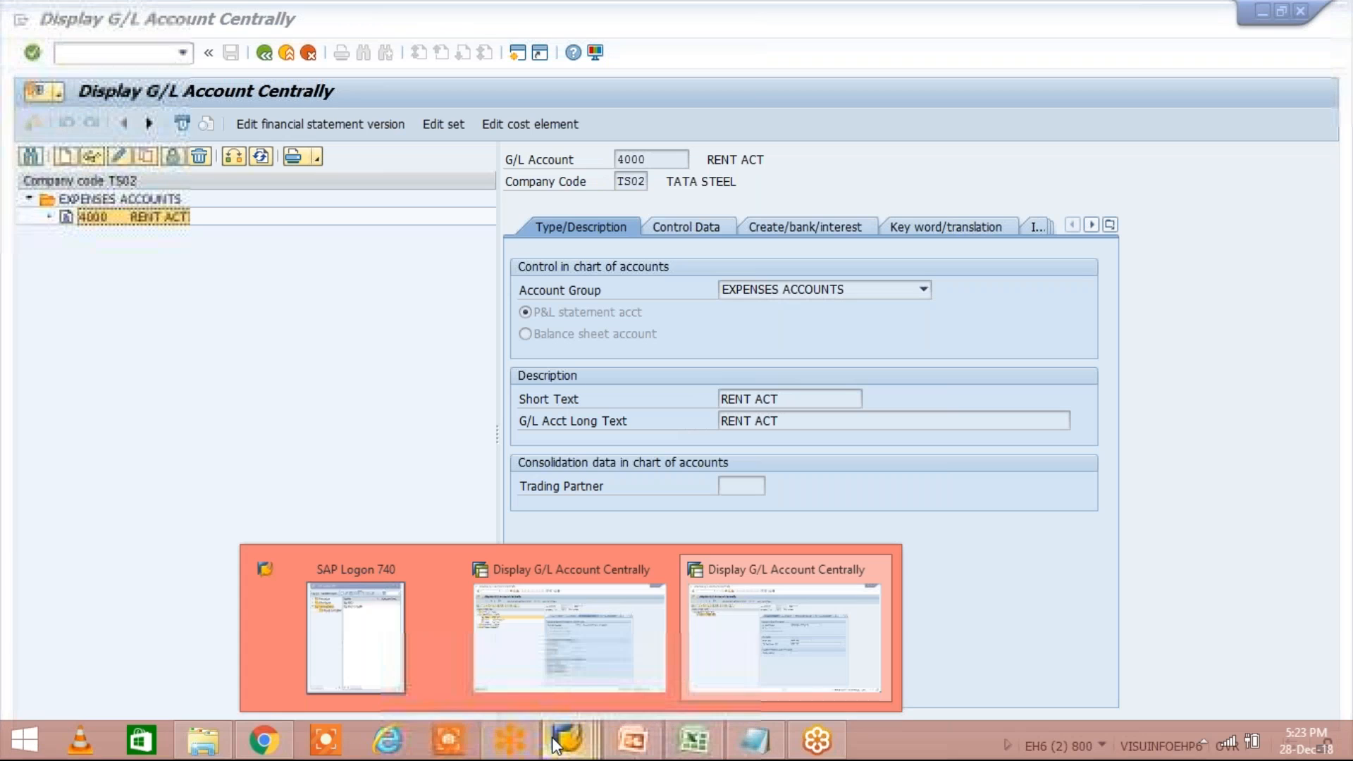
{"action": "left_click", "coordinate": [770, 697]}
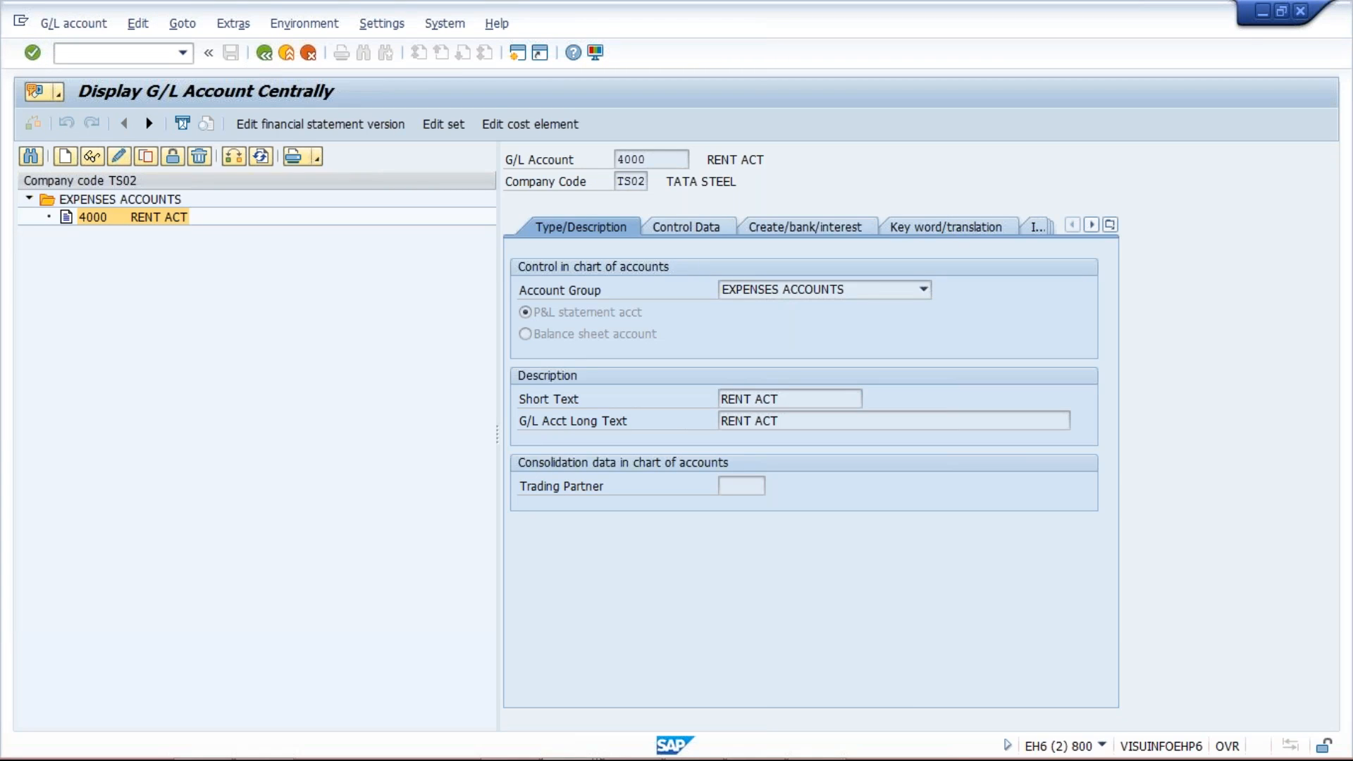
{"action": "key", "text": "F3"}
{"action": "type", "text": "FS"}
{"action": "type", "text": "00"}
{"action": "key", "text": "Return"}
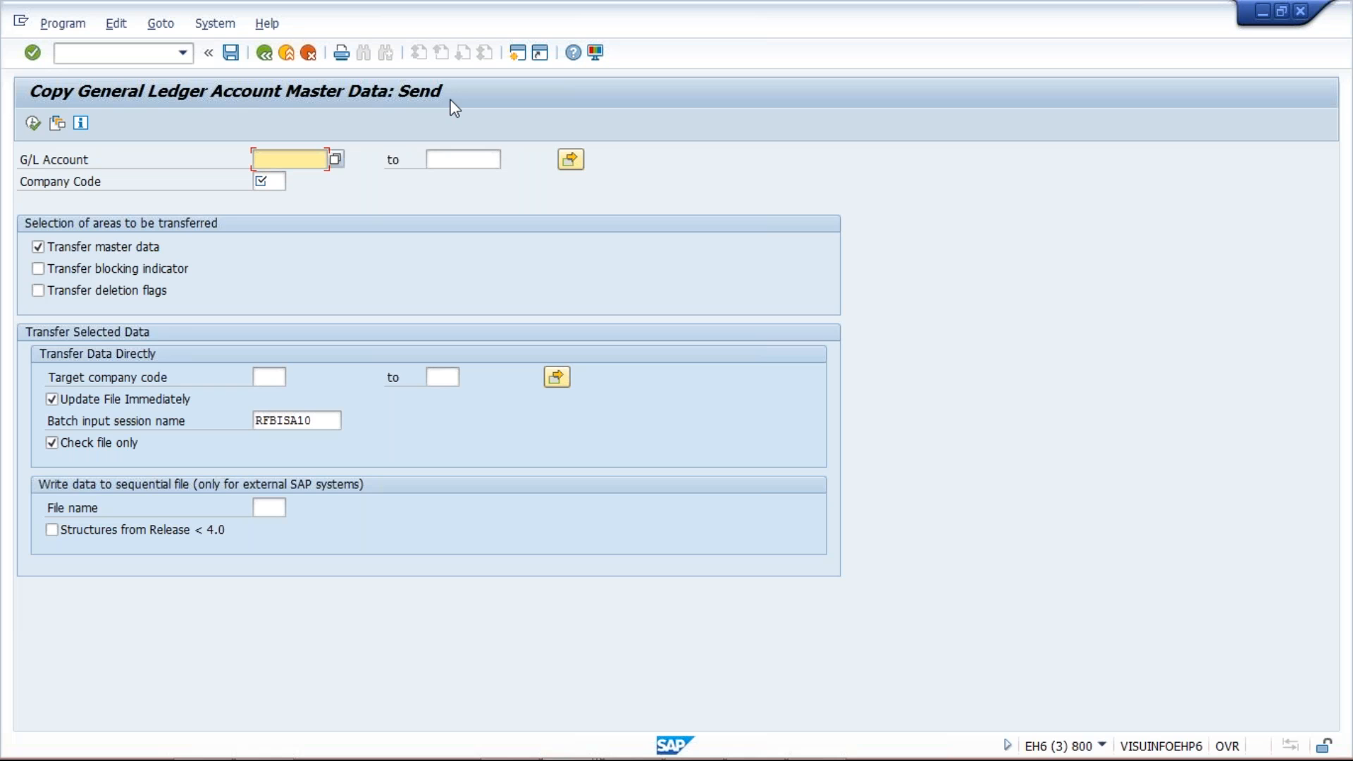
- Switch to the Excel worksheet and enter 100 in the TM02 row and 50 in the TS02 row
{"action": "mouse_move", "coordinate": [479, 733]}
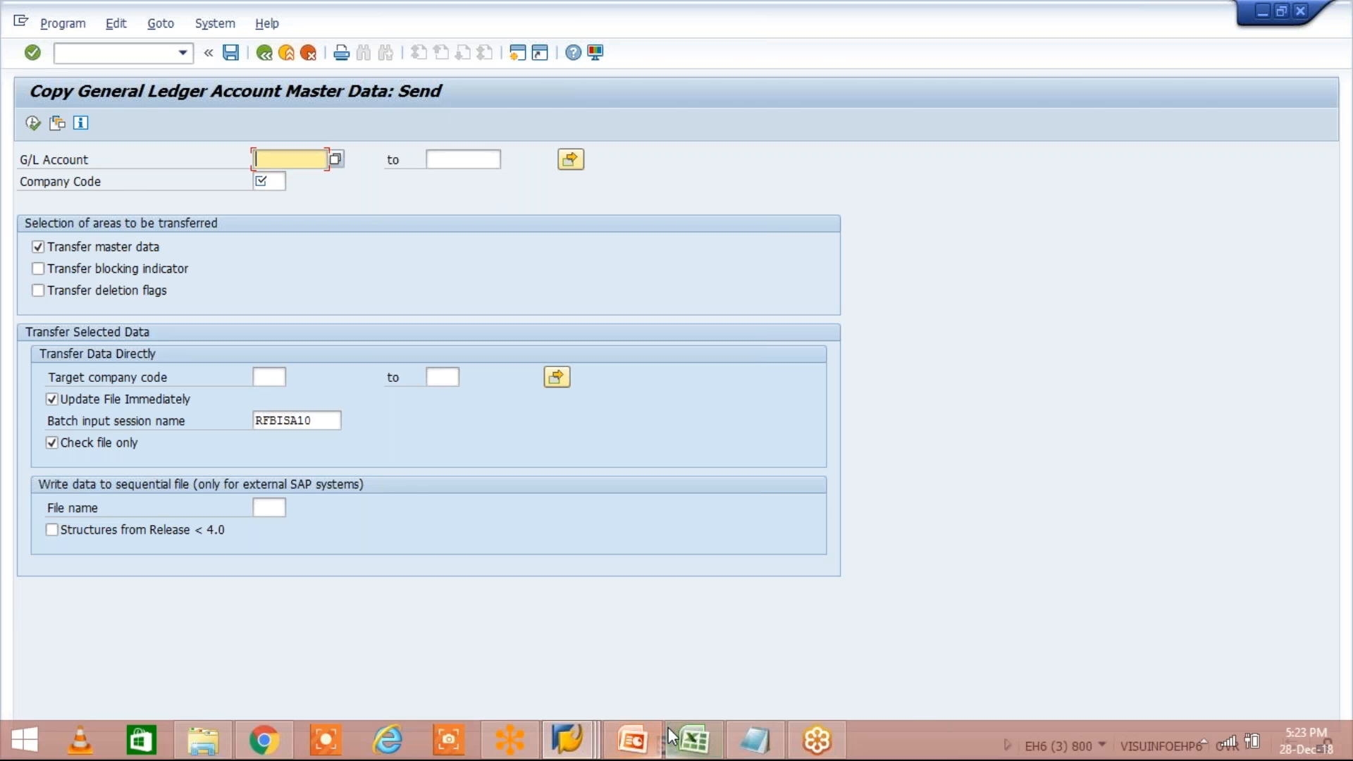
{"action": "left_click", "coordinate": [694, 740]}
{"action": "left_click", "coordinate": [647, 237]}
{"action": "type", "text": "100"}
{"action": "key", "text": "Return"}
{"action": "type", "text": "500"}
{"action": "key", "text": "BackSpace"}
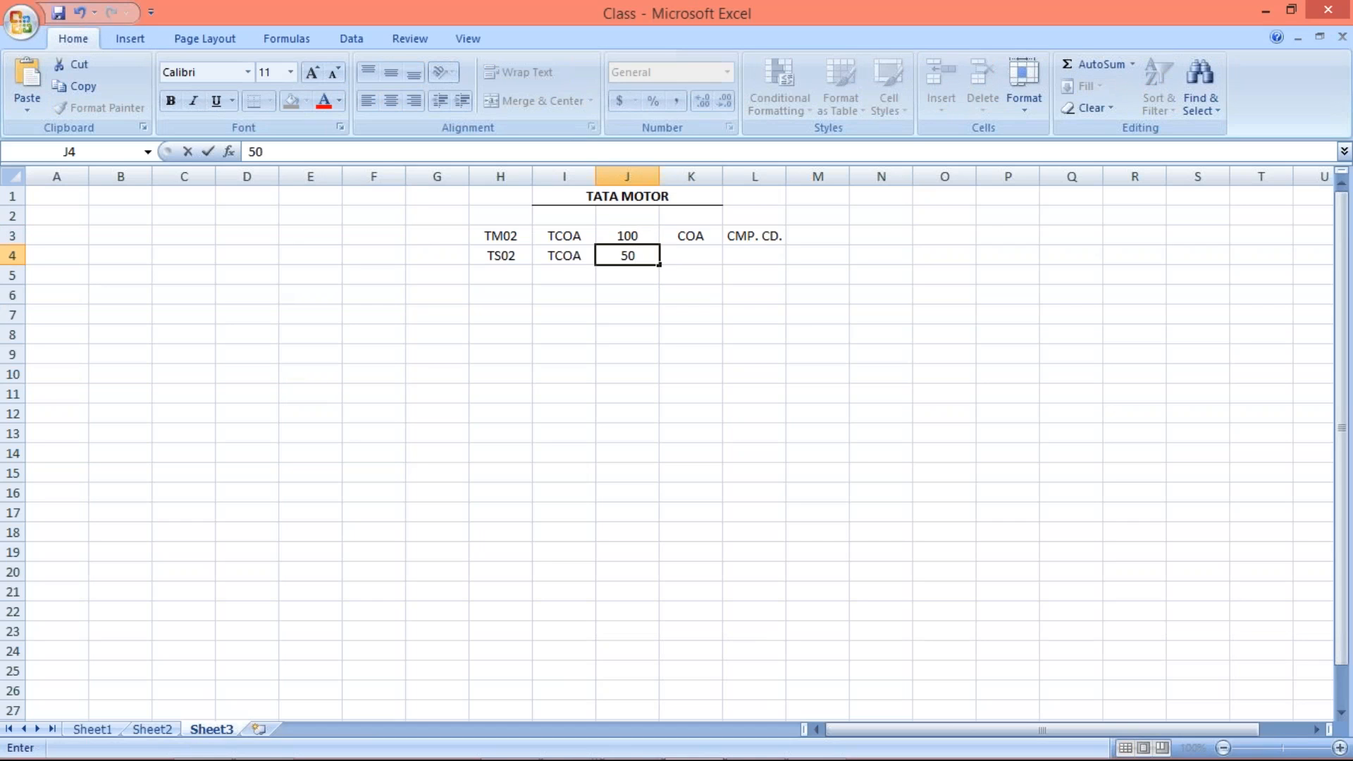
{"action": "key", "text": "Return"}
{"action": "left_click", "coordinate": [491, 258]}
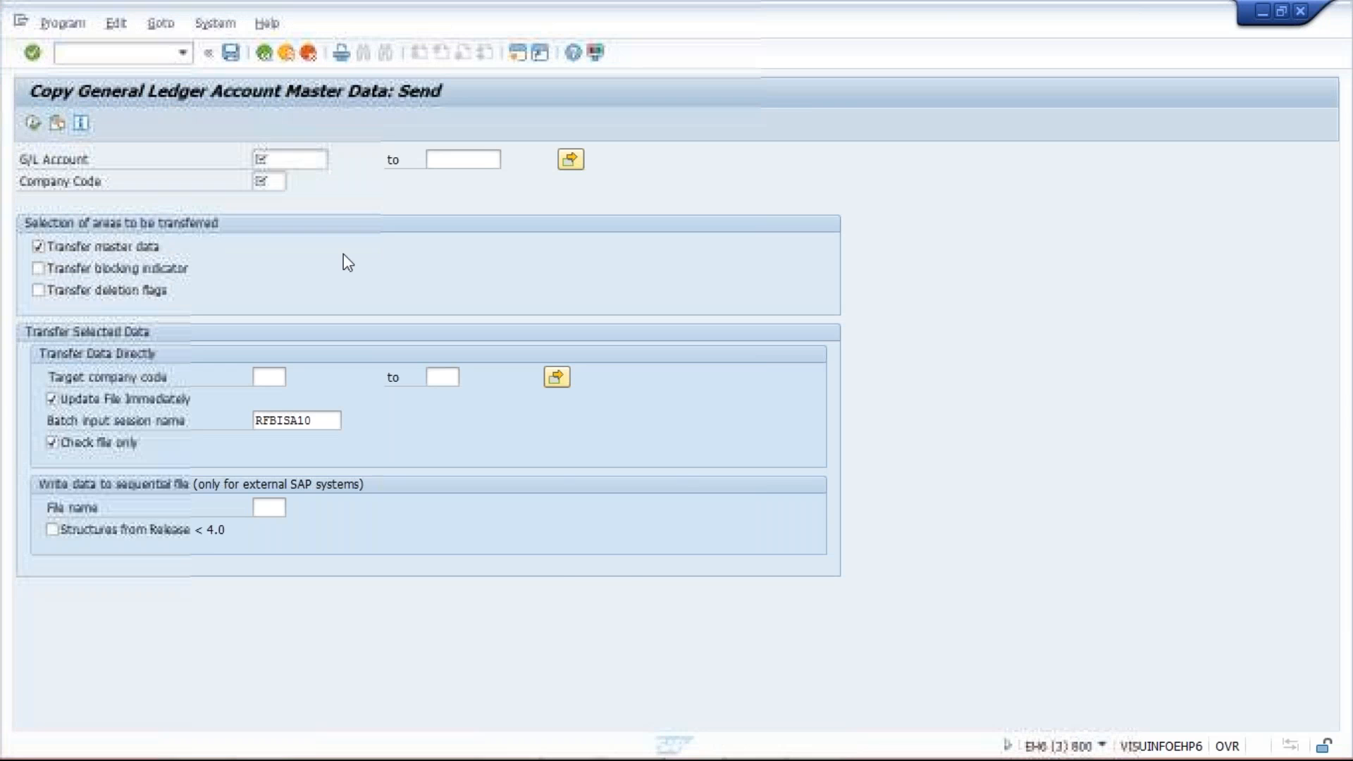
- In the SAP copy transaction, enter TM02 as the source company code and TS02 as the target company code
{"action": "left_click", "coordinate": [271, 181]}
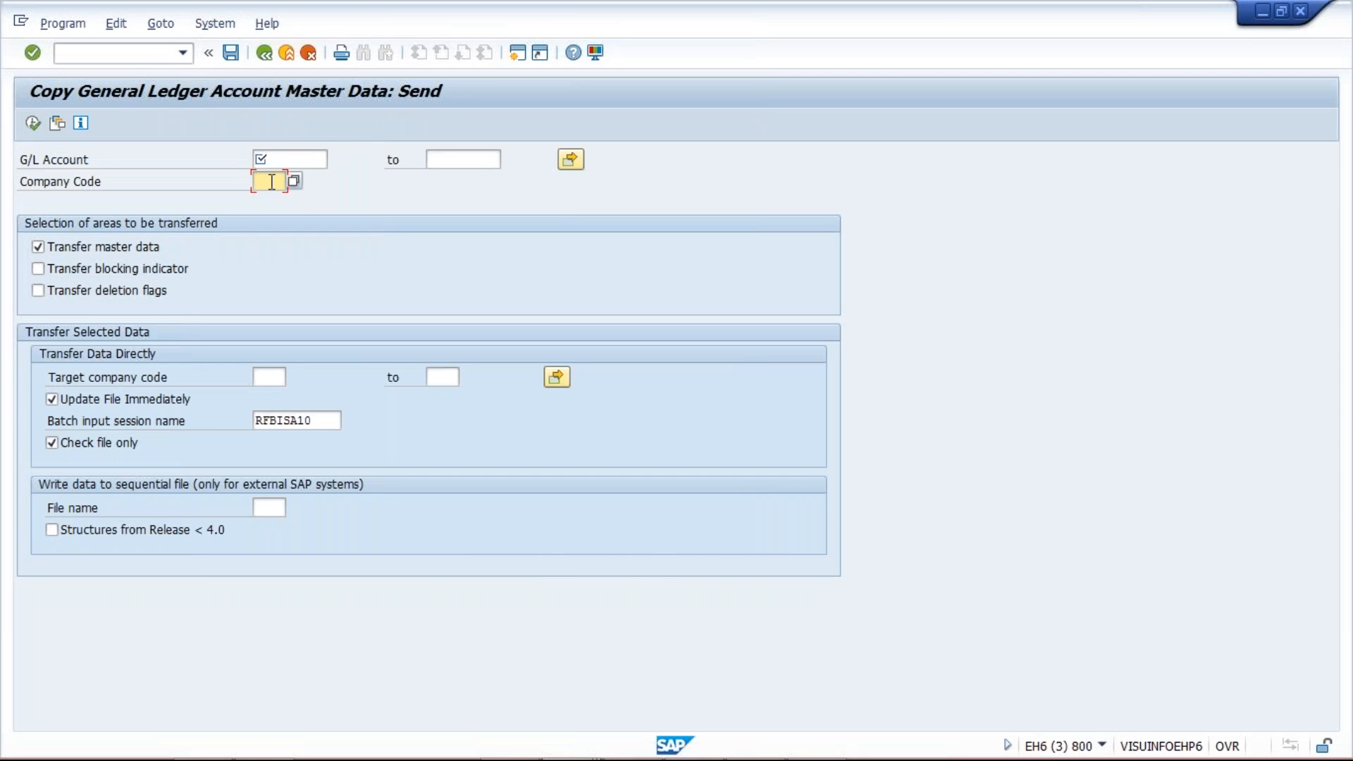
{"action": "type", "text": "TM02"}
{"action": "left_click", "coordinate": [265, 374]}
{"action": "type", "text": "TM02"}
{"action": "left_click", "coordinate": [311, 161]}
- Switch to the TM02 G/L account session, expand its asset, liability and revenue accounts, and examine the account numbers available for copying
{"action": "mouse_move", "coordinate": [507, 727]}
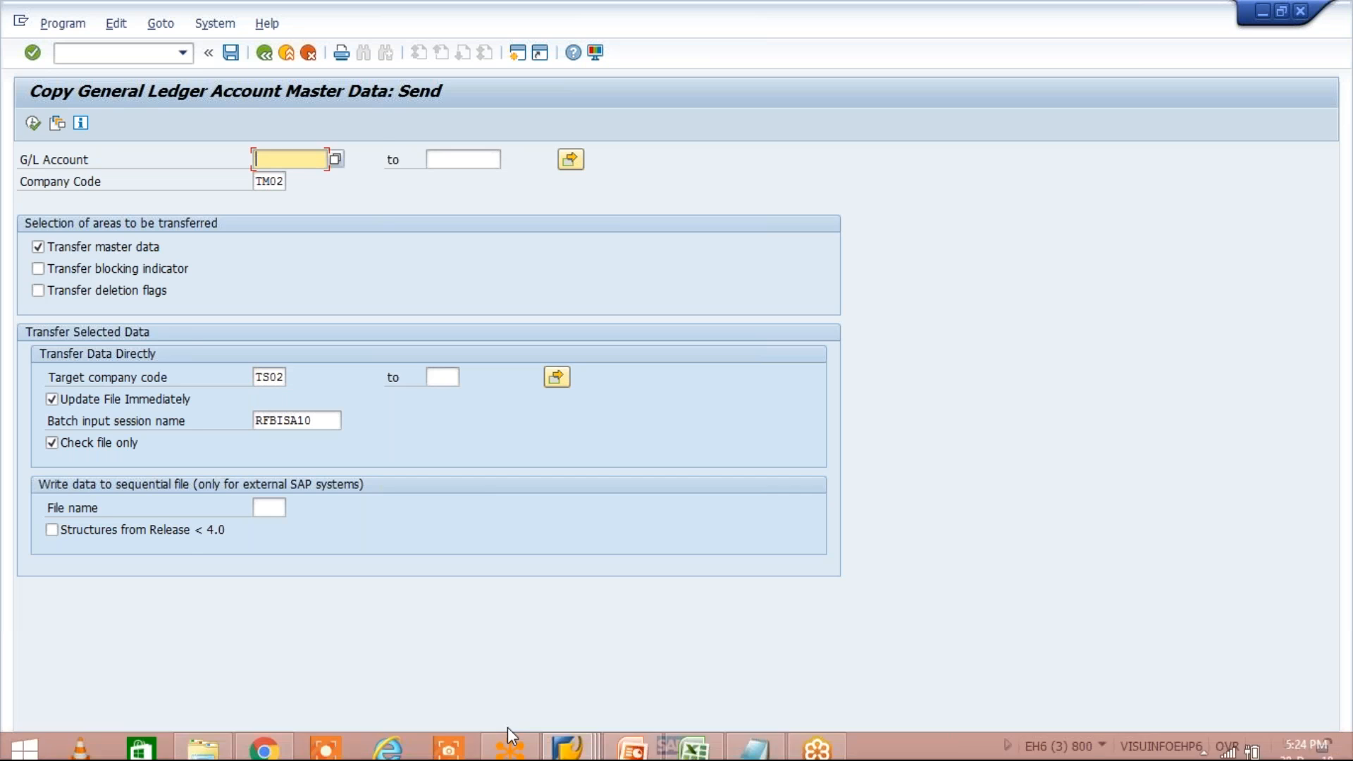
{"action": "left_click", "coordinate": [569, 735]}
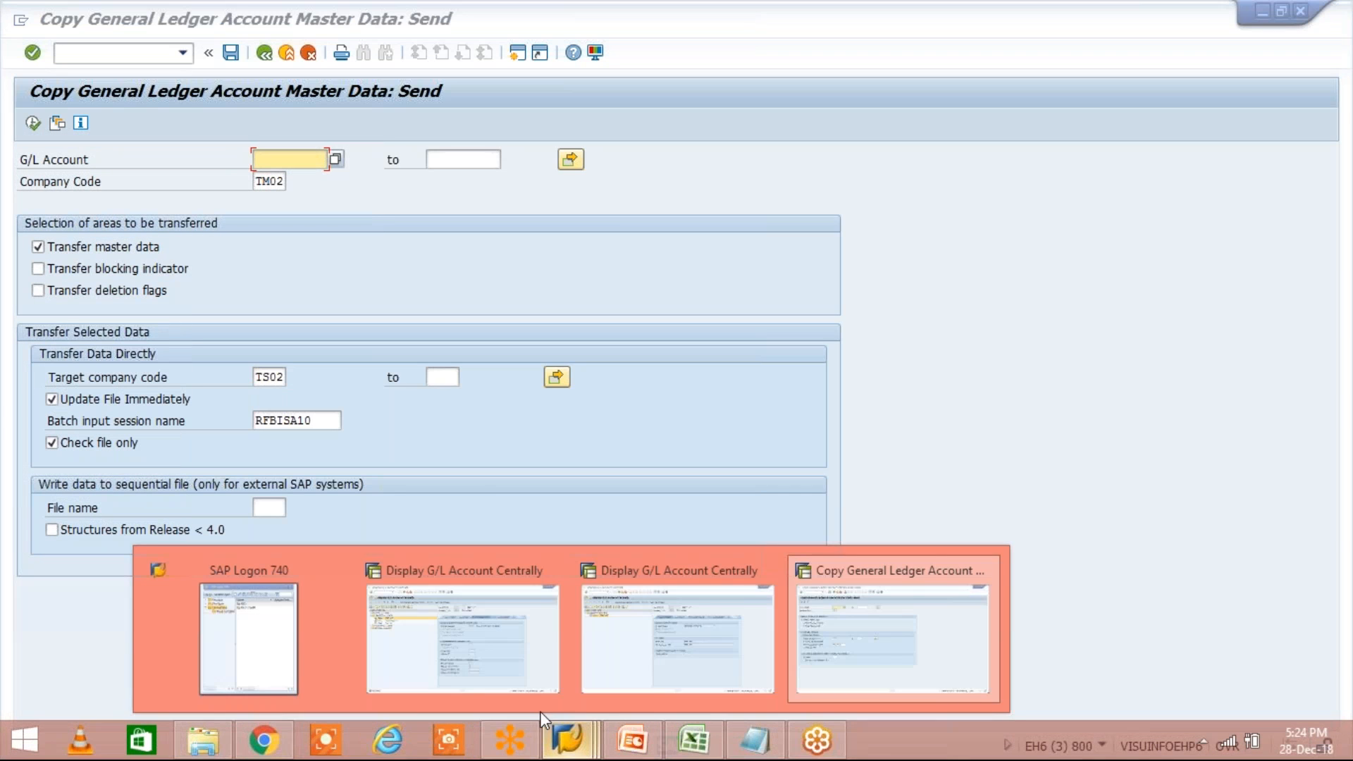
{"action": "left_click", "coordinate": [484, 653]}
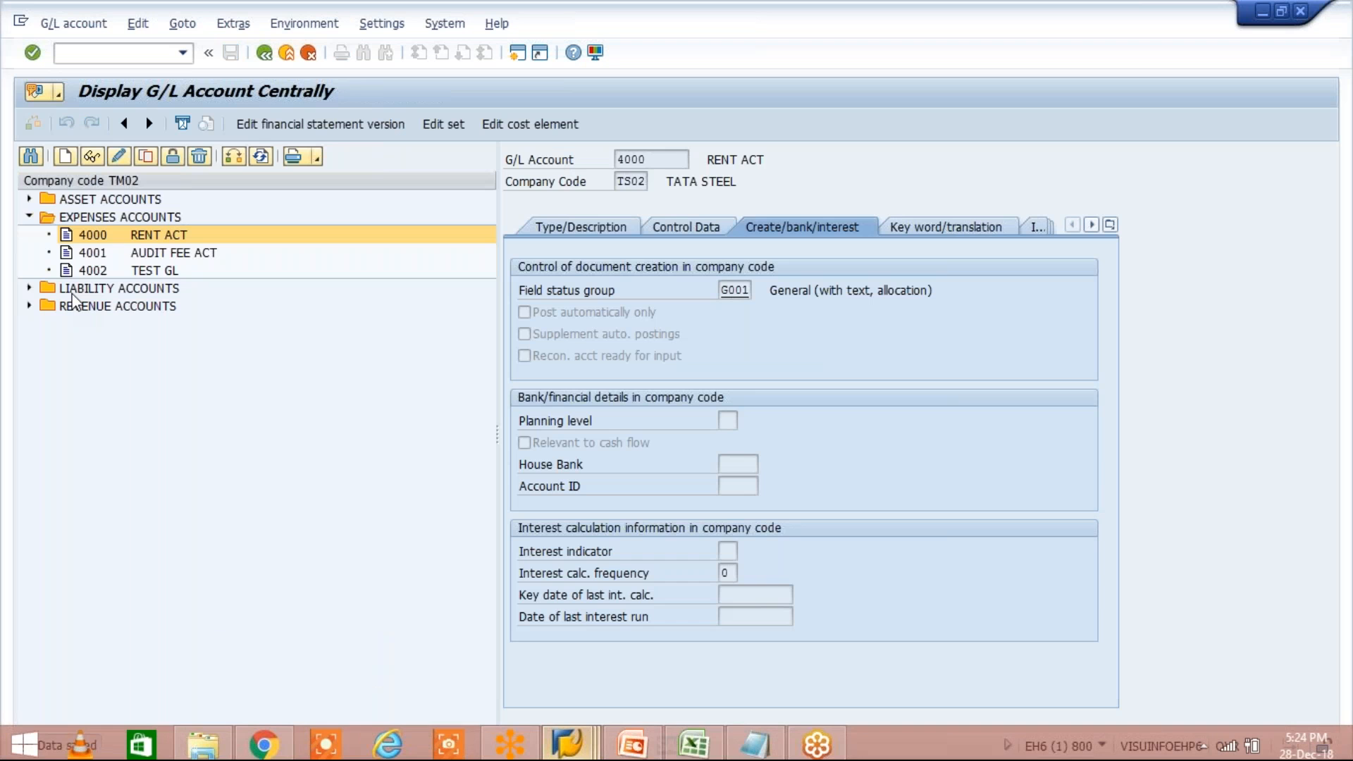
{"action": "left_click", "coordinate": [28, 200]}
{"action": "left_click", "coordinate": [29, 449]}
{"action": "left_click", "coordinate": [29, 430]}
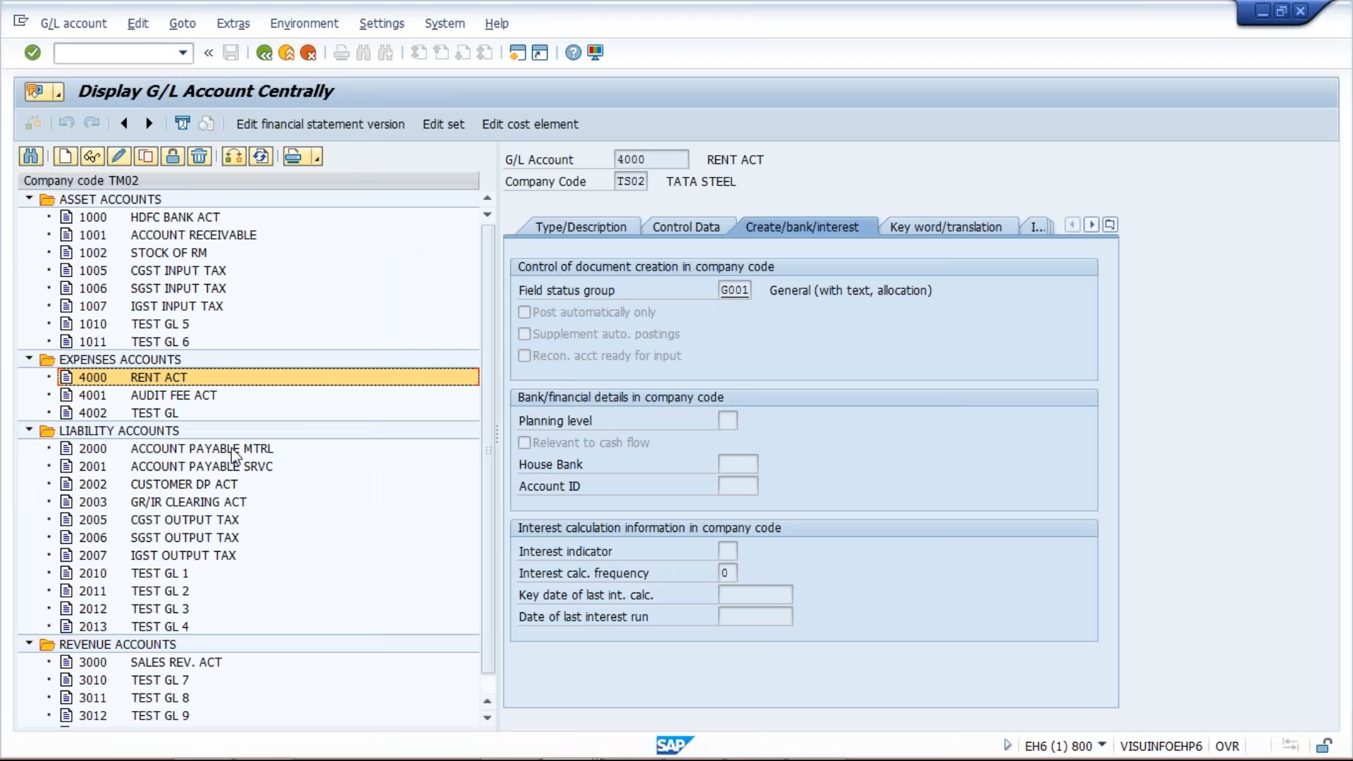
{"action": "left_click", "coordinate": [96, 451]}
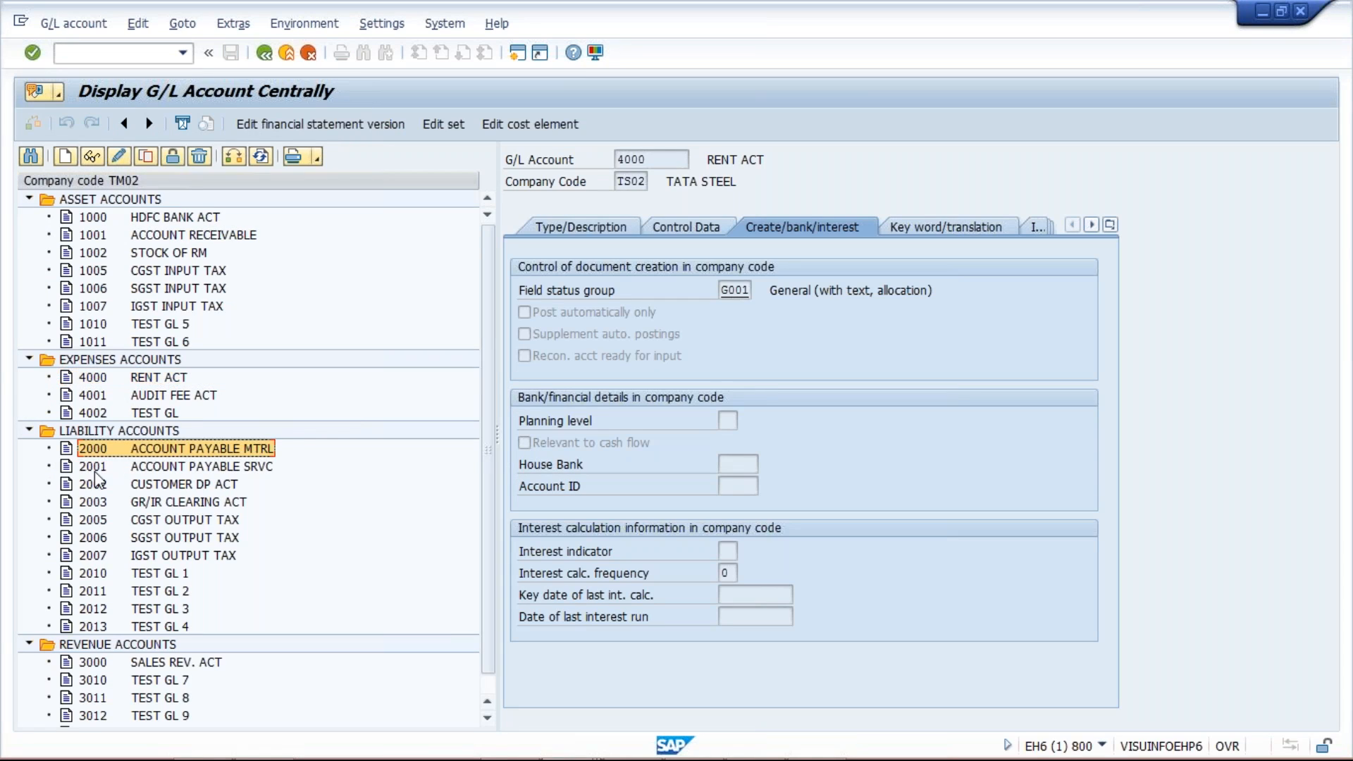
{"action": "left_click", "coordinate": [96, 468]}
{"action": "left_click", "coordinate": [92, 574]}
{"action": "left_click", "coordinate": [101, 610]}
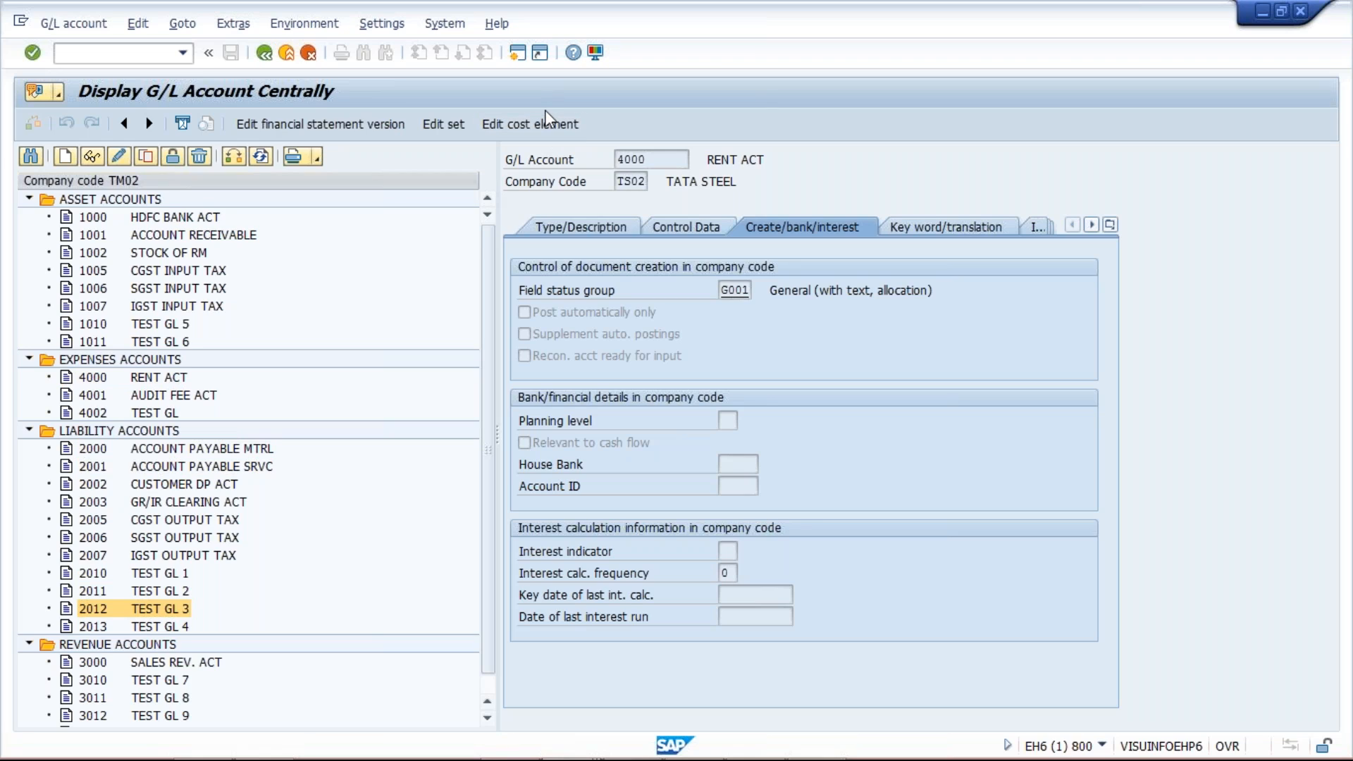
- Open a new SAP session and start the Data Browser with SE16
{"action": "left_click", "coordinate": [523, 60]}
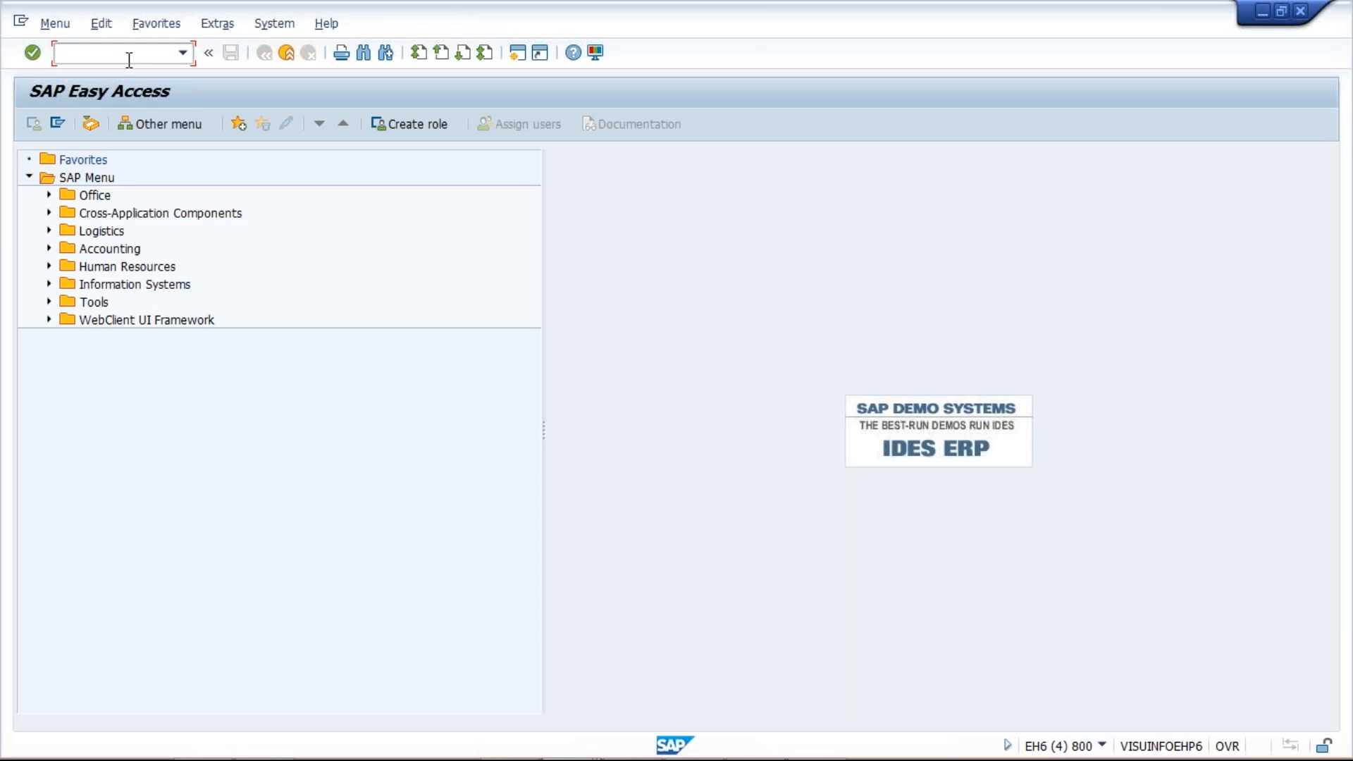
{"action": "type", "text": "SE16"}
{"action": "key", "text": "Return"}
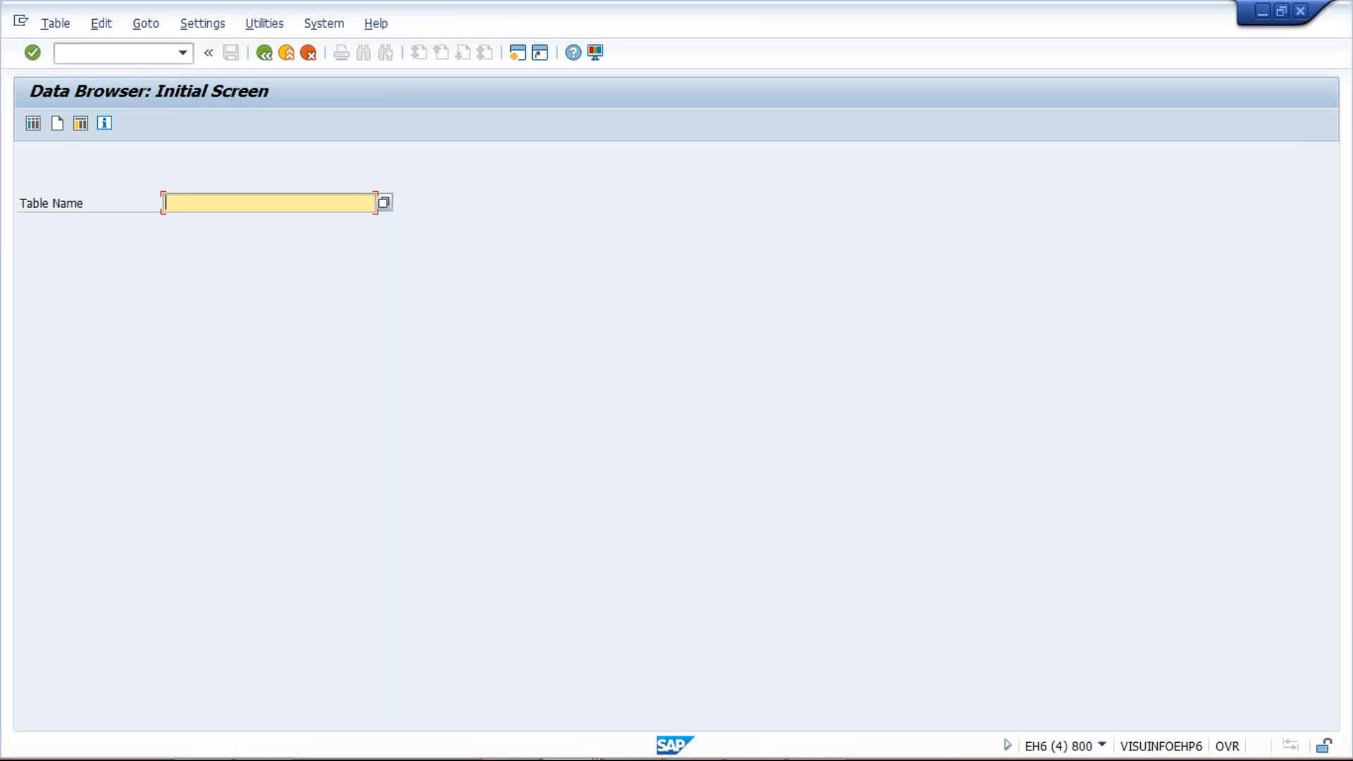
- Display the entries of table SKA1 for chart of accounts TCOA
{"action": "type", "text": "S"}
{"action": "key", "text": "BackSpace"}
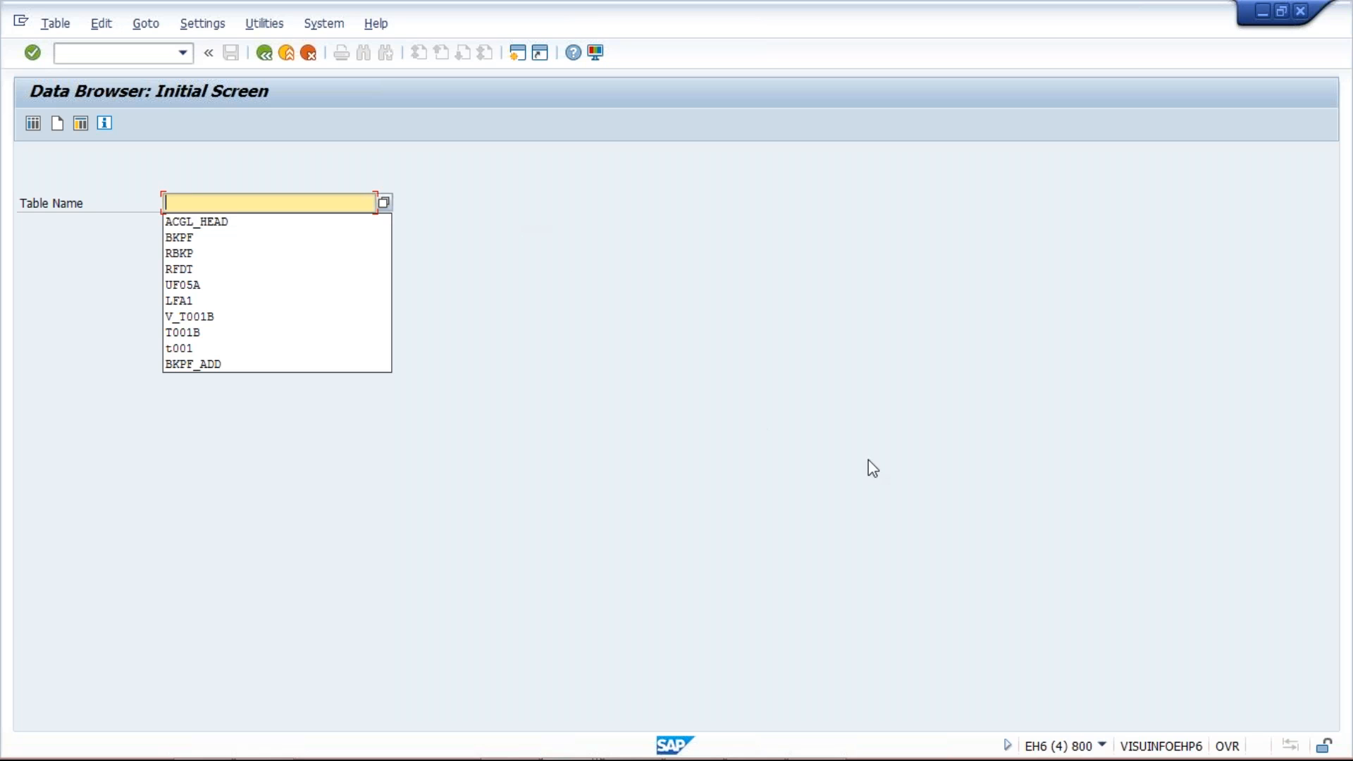
{"action": "left_click", "coordinate": [267, 203]}
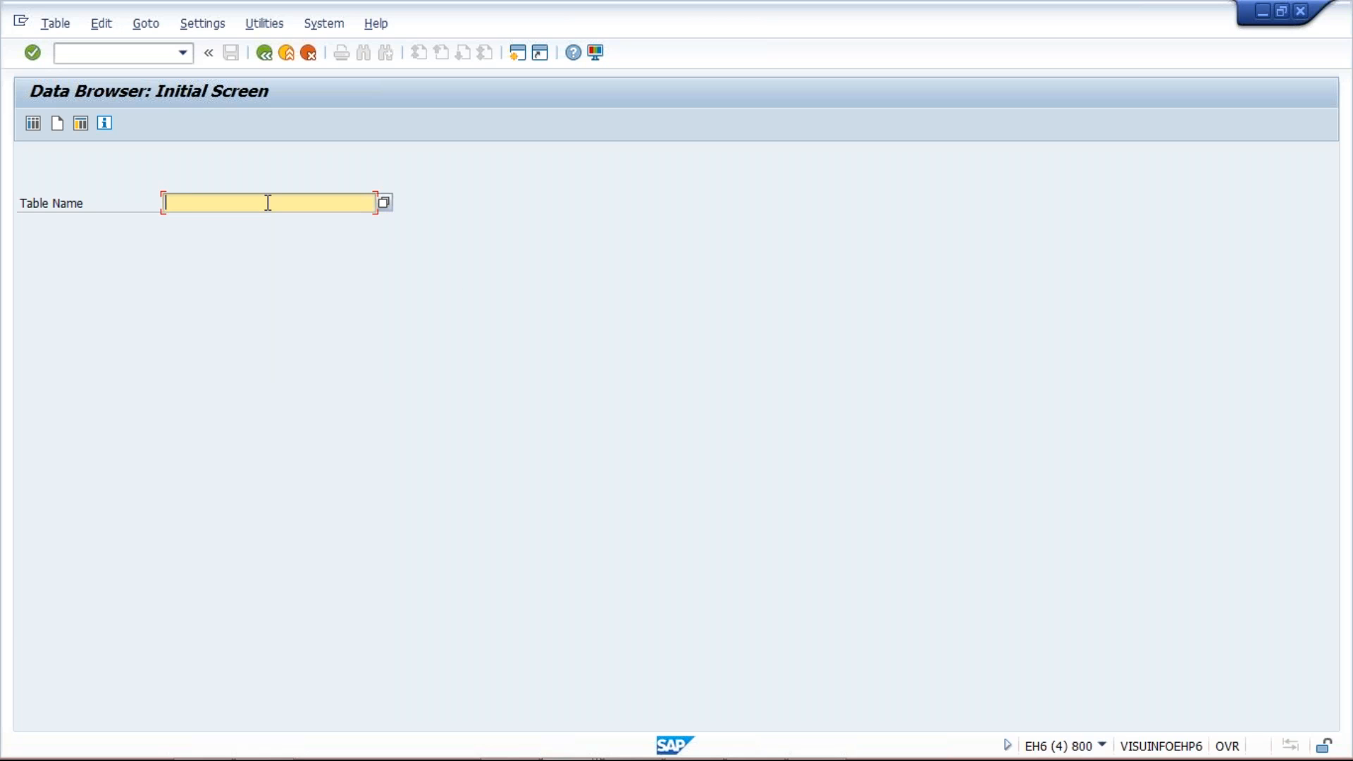
{"action": "type", "text": "SKA1"}
{"action": "key", "text": "Return"}
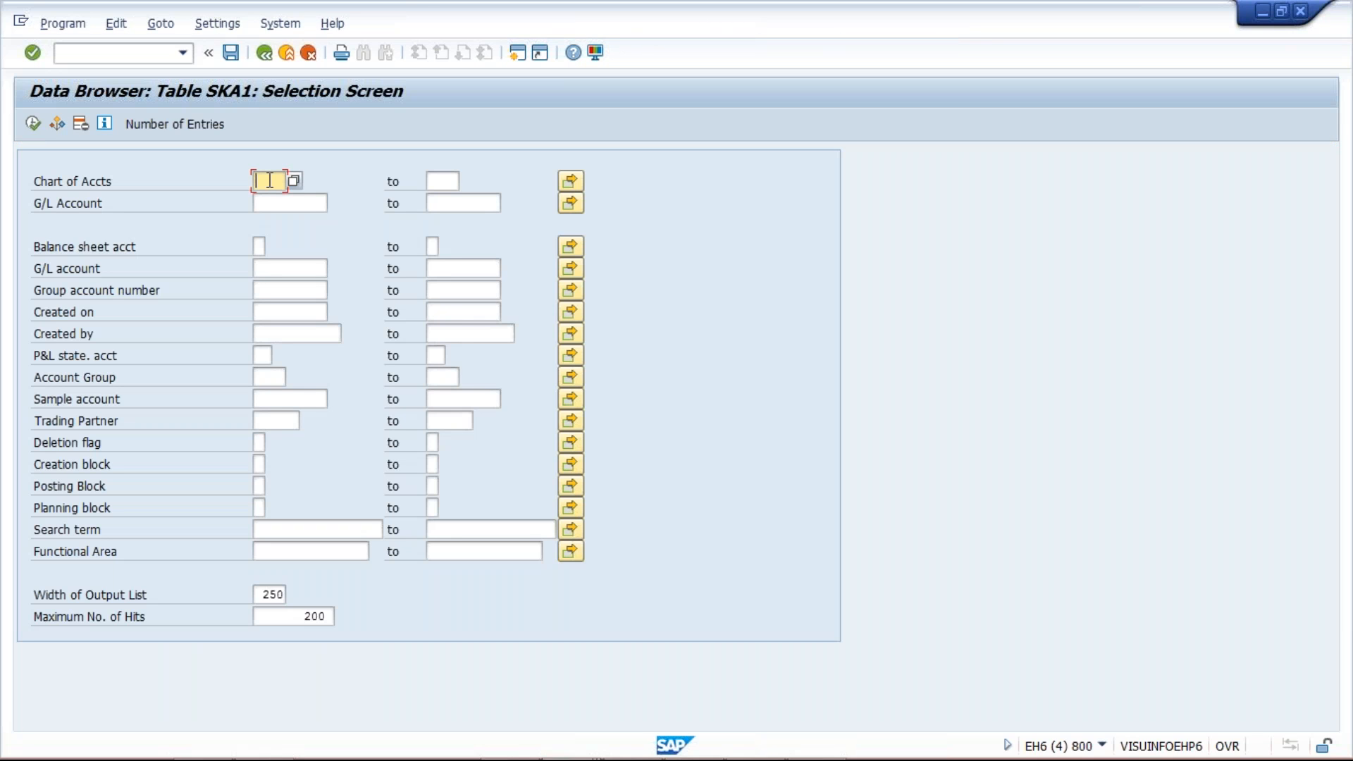
{"action": "type", "text": "TCOA"}
{"action": "left_click", "coordinate": [33, 123]}
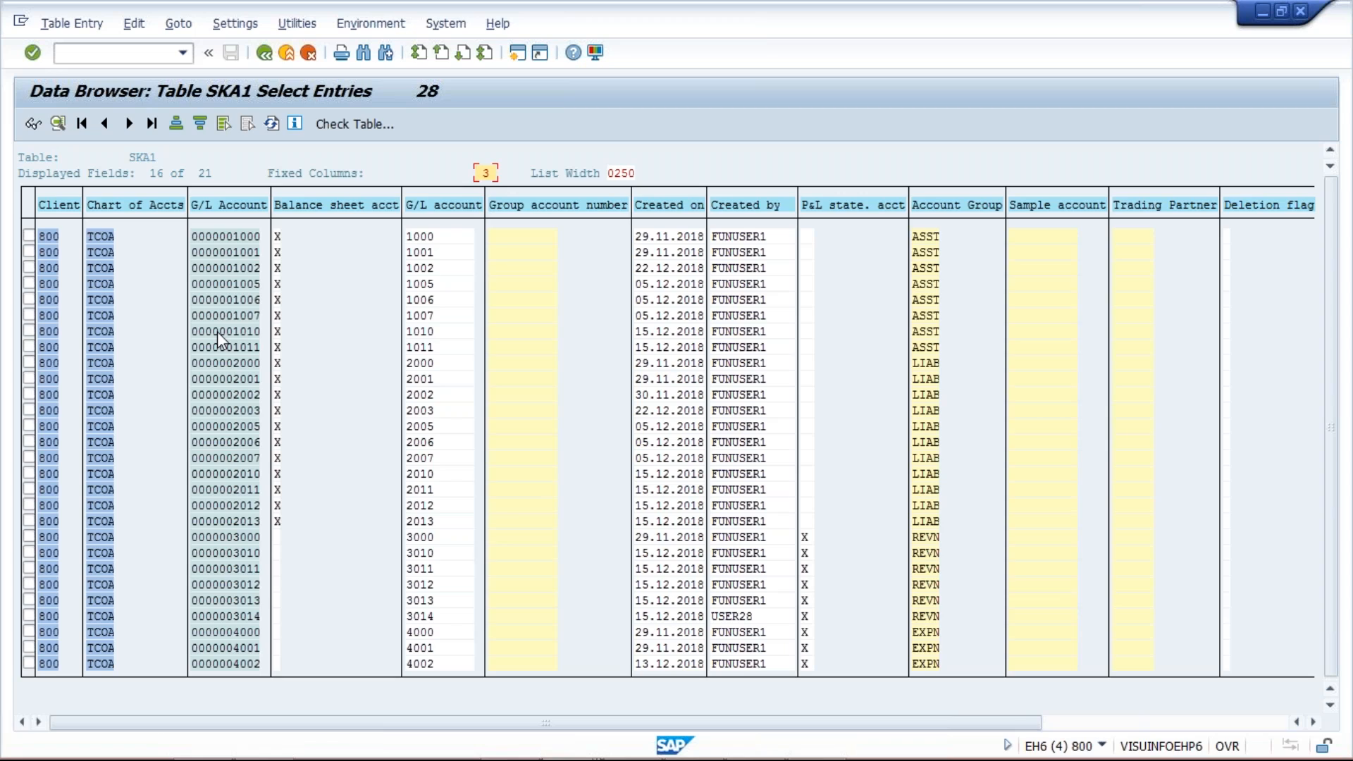
- Copy the listed account numbers from the G/L Account column of the SKA1 entries
{"action": "left_click", "coordinate": [201, 236]}
{"action": "left_click_drag", "start_coordinate": [190, 228], "coordinate": [334, 657]}
{"action": "key", "text": "ctrl+c"}
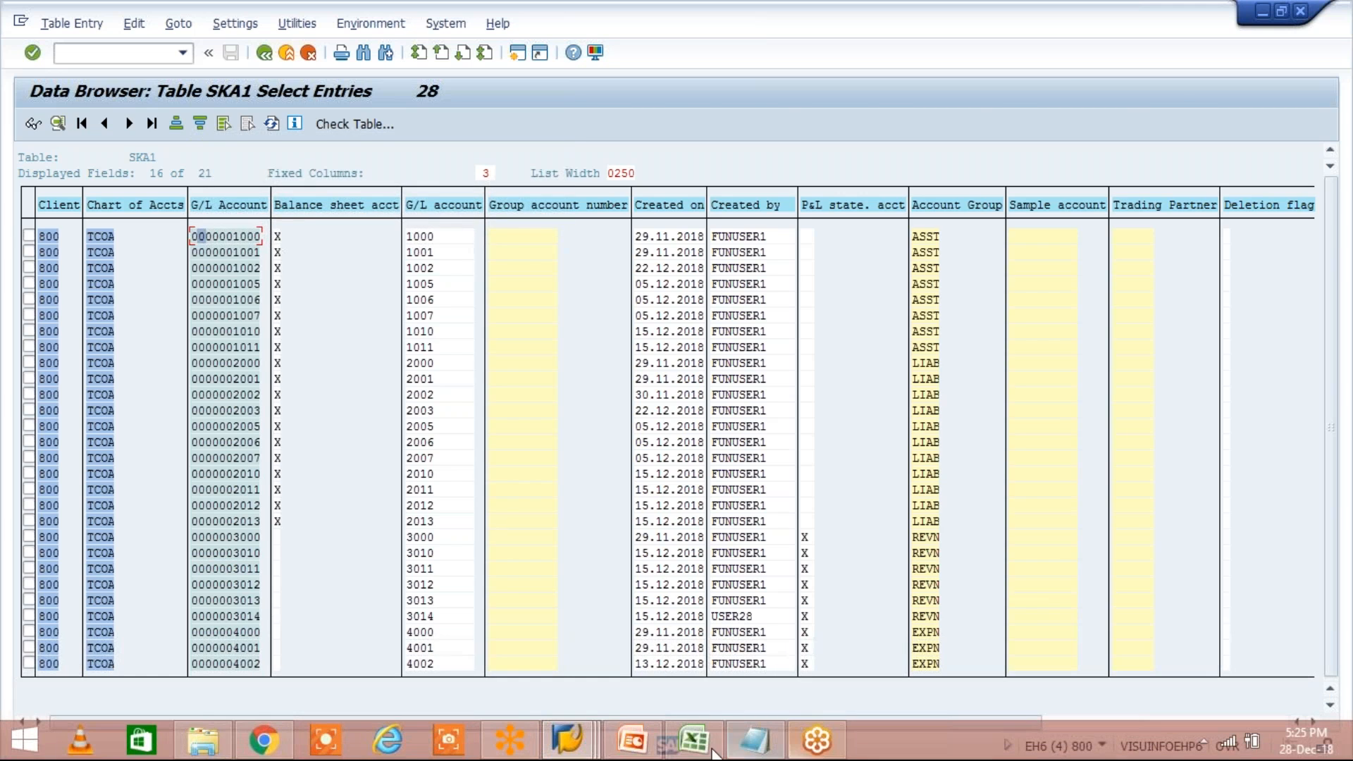
- Switch to the Class workbook in Excel, paste the copied account numbers from cell C2 down on Sheet3, and save it
{"action": "left_click", "coordinate": [693, 740]}
{"action": "left_click", "coordinate": [186, 215]}
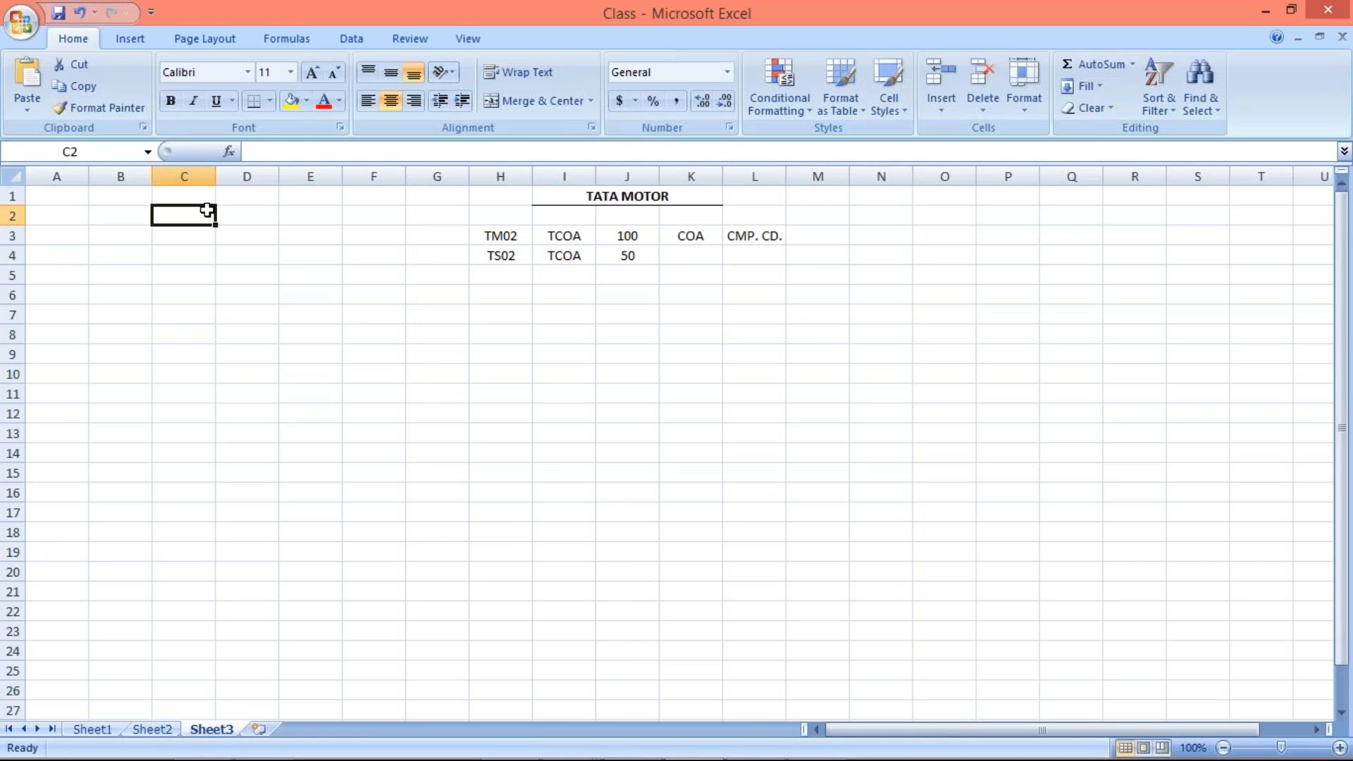
{"action": "key", "text": "ctrl+v"}
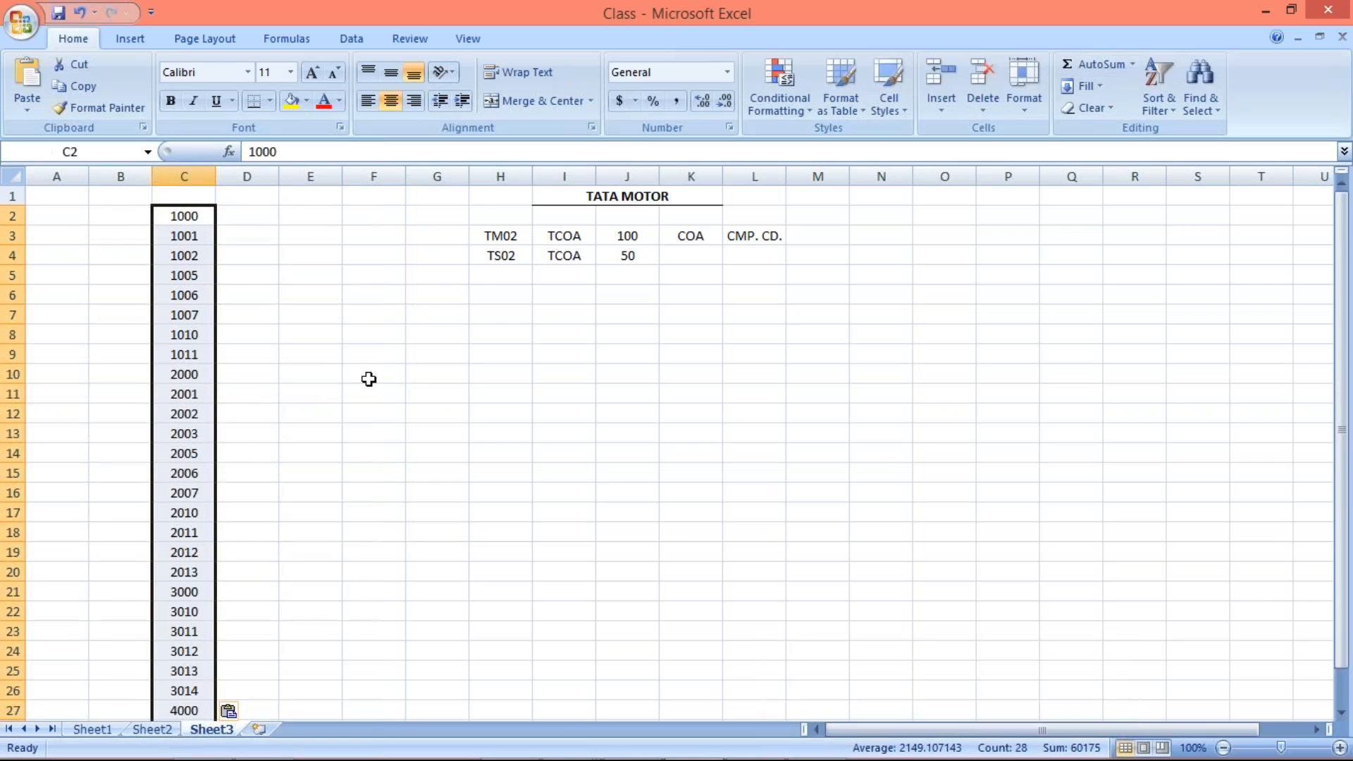
{"action": "left_click", "coordinate": [368, 379]}
{"action": "key", "text": "ctrl+s"}
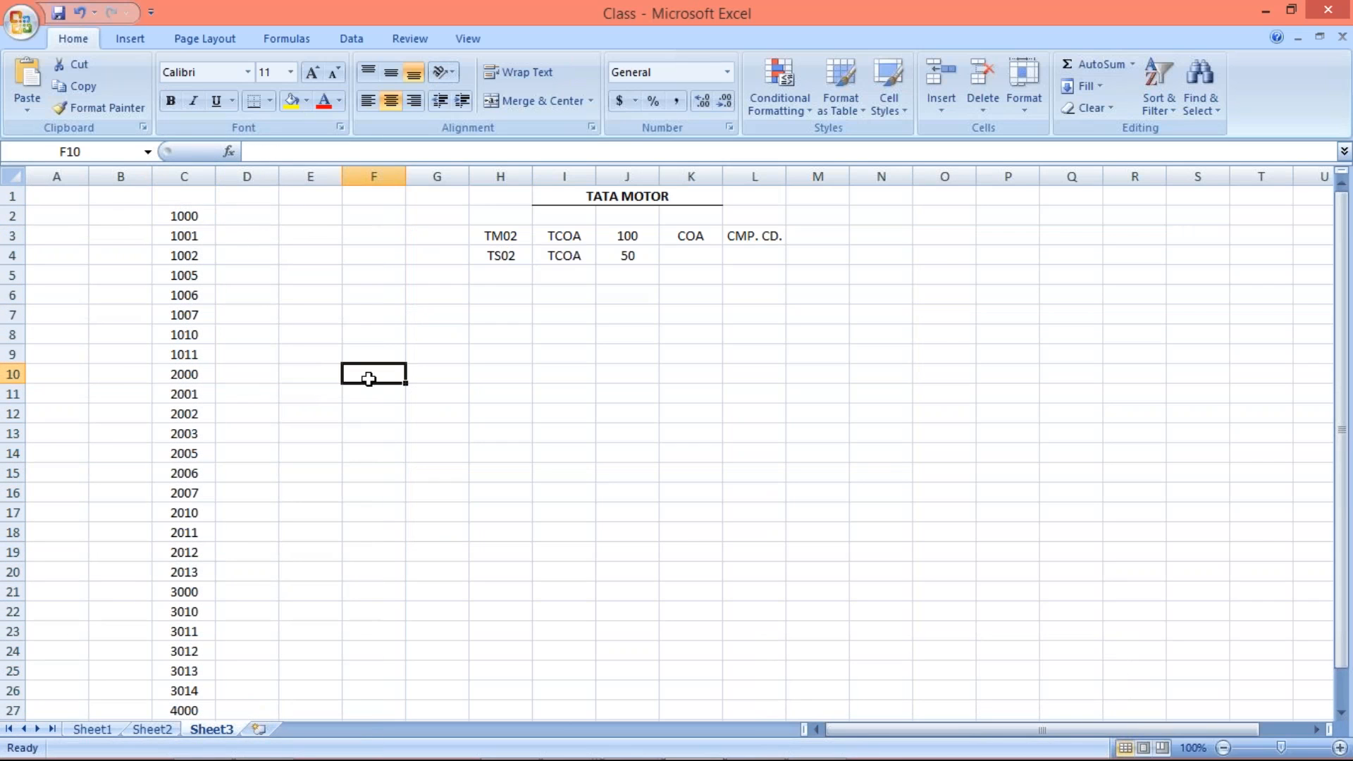
- Locate the TEST GL entries among the TM02 asset accounts in SAP and clear accounts 1010 and 1011 from the Excel list
{"action": "key", "text": "alt+Tab"}
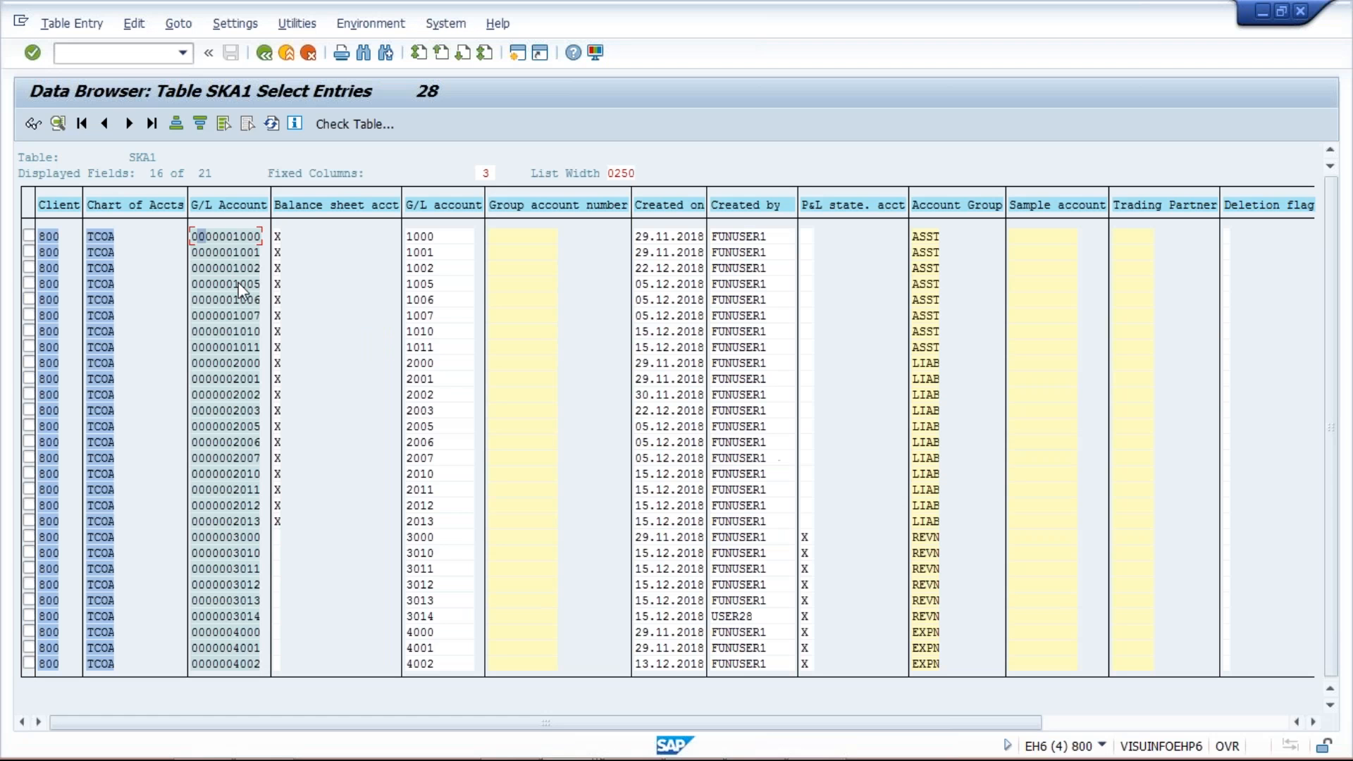
{"action": "key", "text": "alt+Tab"}
{"action": "key", "text": "alt+Tab"}
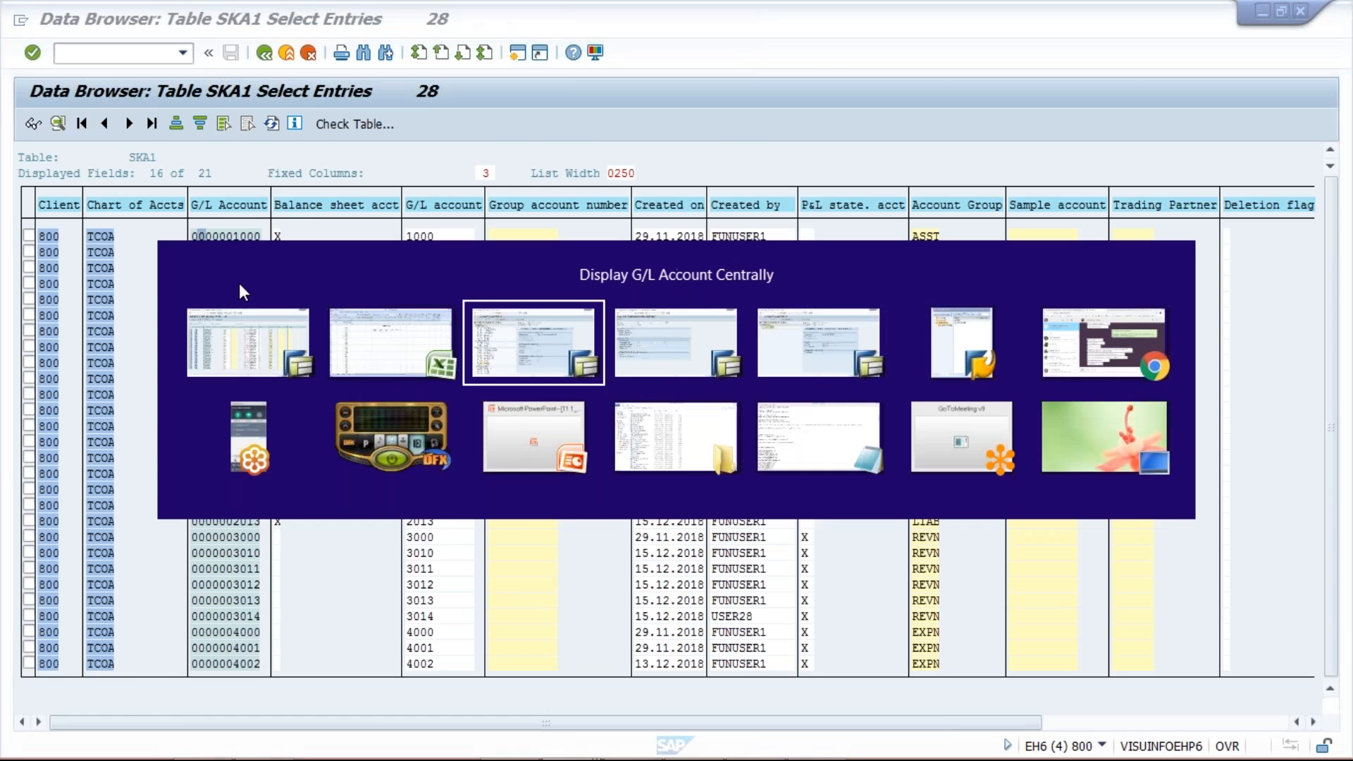
{"action": "left_click", "coordinate": [92, 325]}
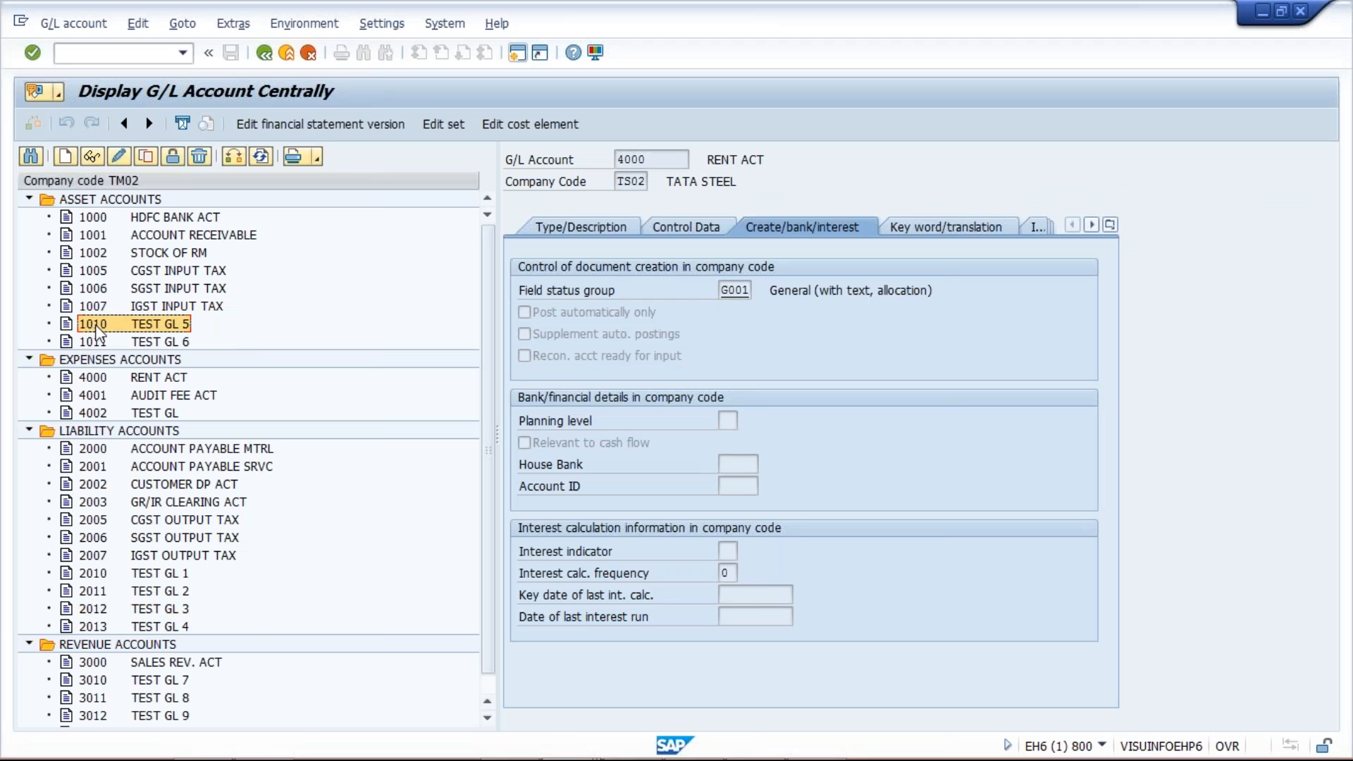
{"action": "left_click", "coordinate": [144, 342]}
{"action": "left_click", "coordinate": [149, 325]}
{"action": "left_click", "coordinate": [156, 343]}
{"action": "left_click", "coordinate": [158, 328]}
{"action": "left_click", "coordinate": [159, 342]}
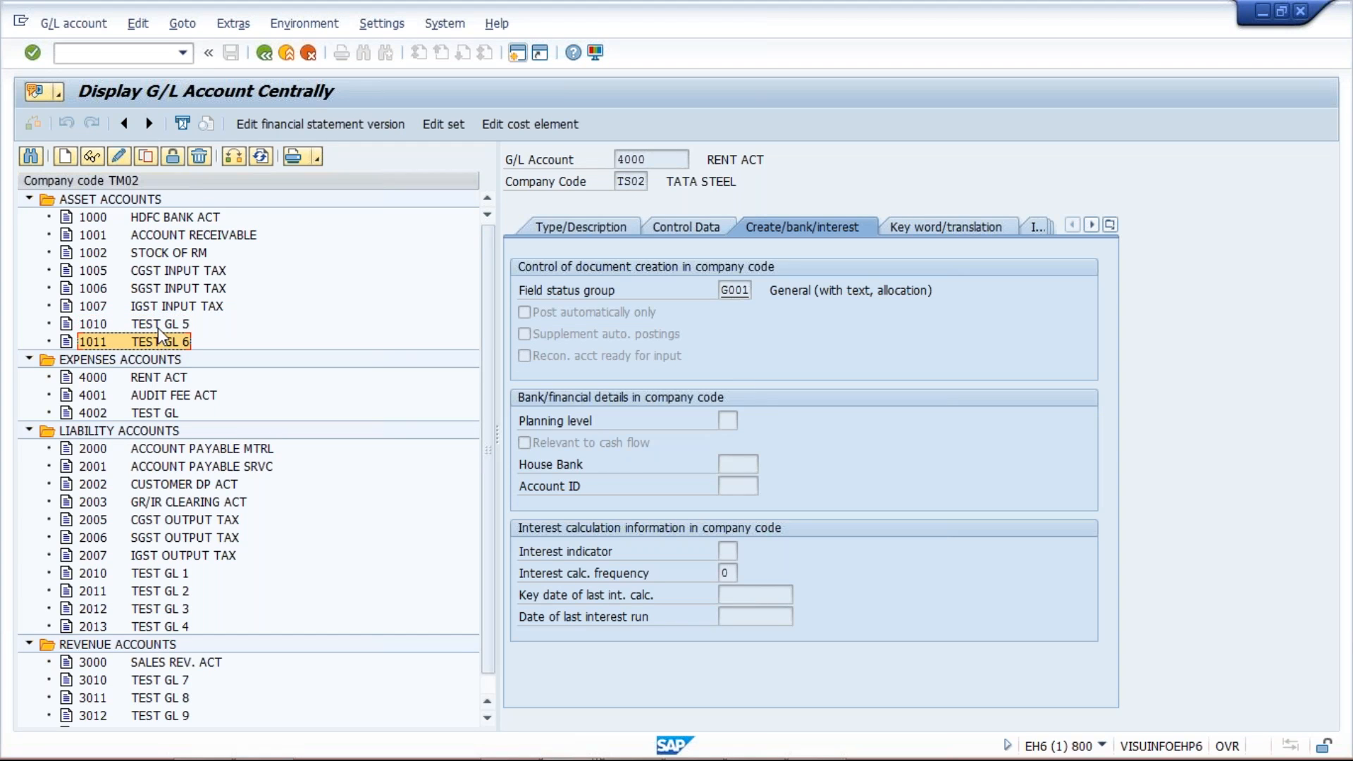
{"action": "key", "text": "alt+Tab"}
{"action": "key", "text": "alt+Tab"}
{"action": "key", "text": "alt+Tab"}
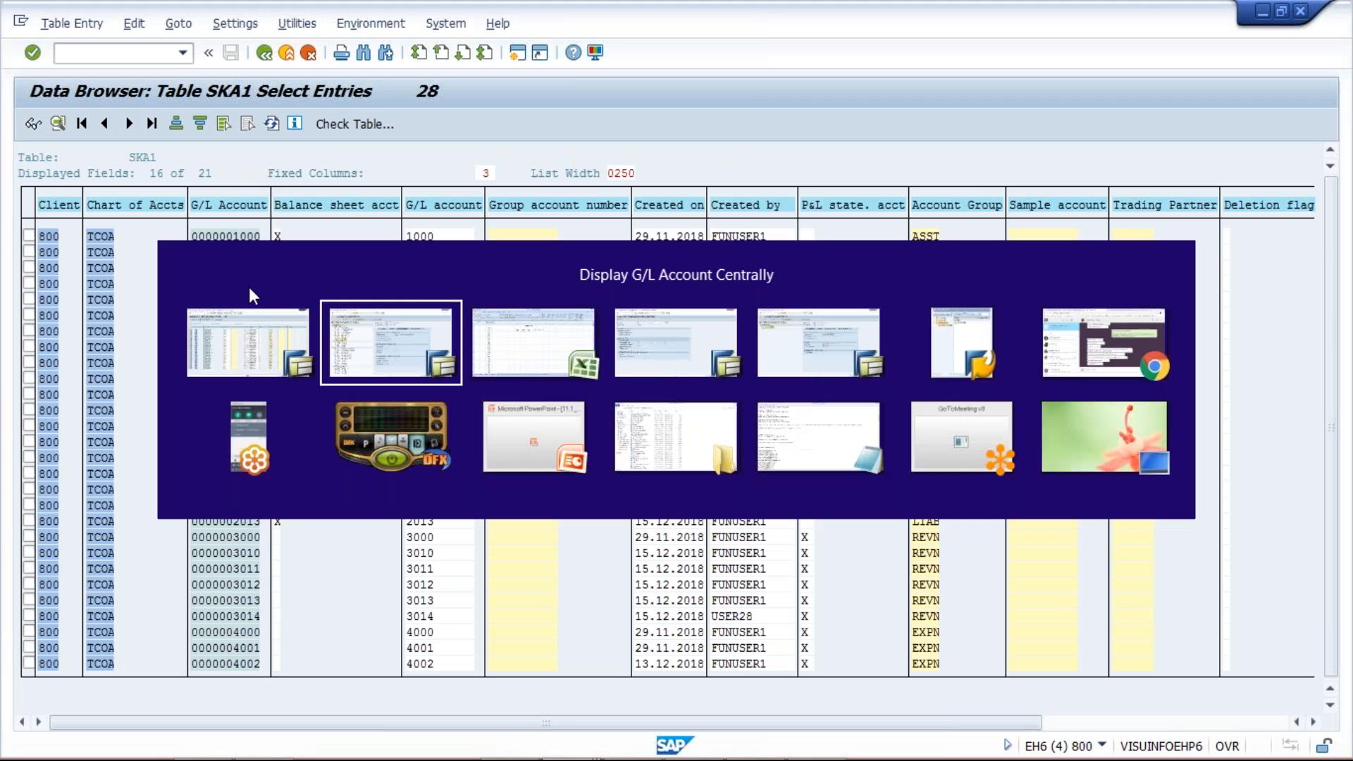
{"action": "left_click_drag", "start_coordinate": [197, 338], "coordinate": [196, 356]}
{"action": "key", "text": "Delete"}
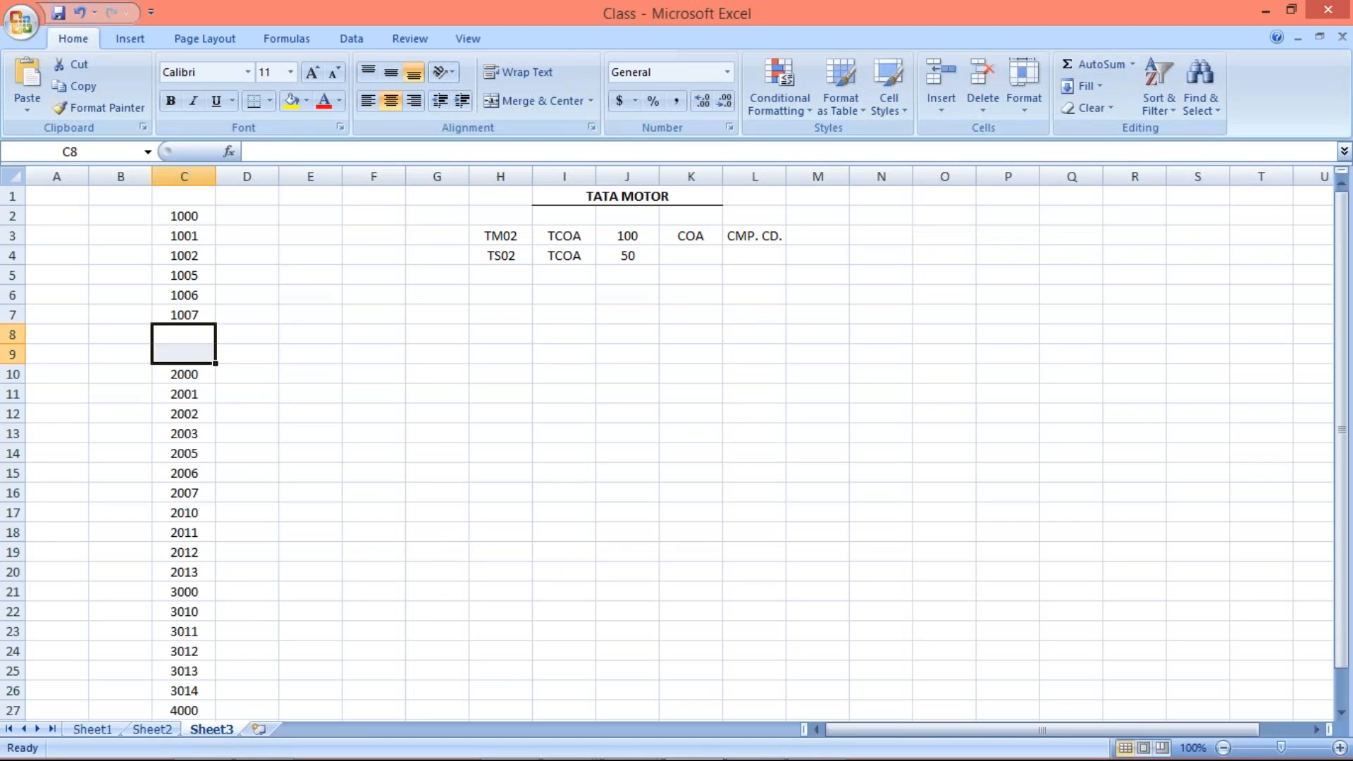
- Locate the TEST GL entry among the TM02 expense accounts in SAP and clear account 4002 from the Excel list
{"action": "left_click", "coordinate": [188, 426]}
{"action": "key", "text": "alt+Tab"}
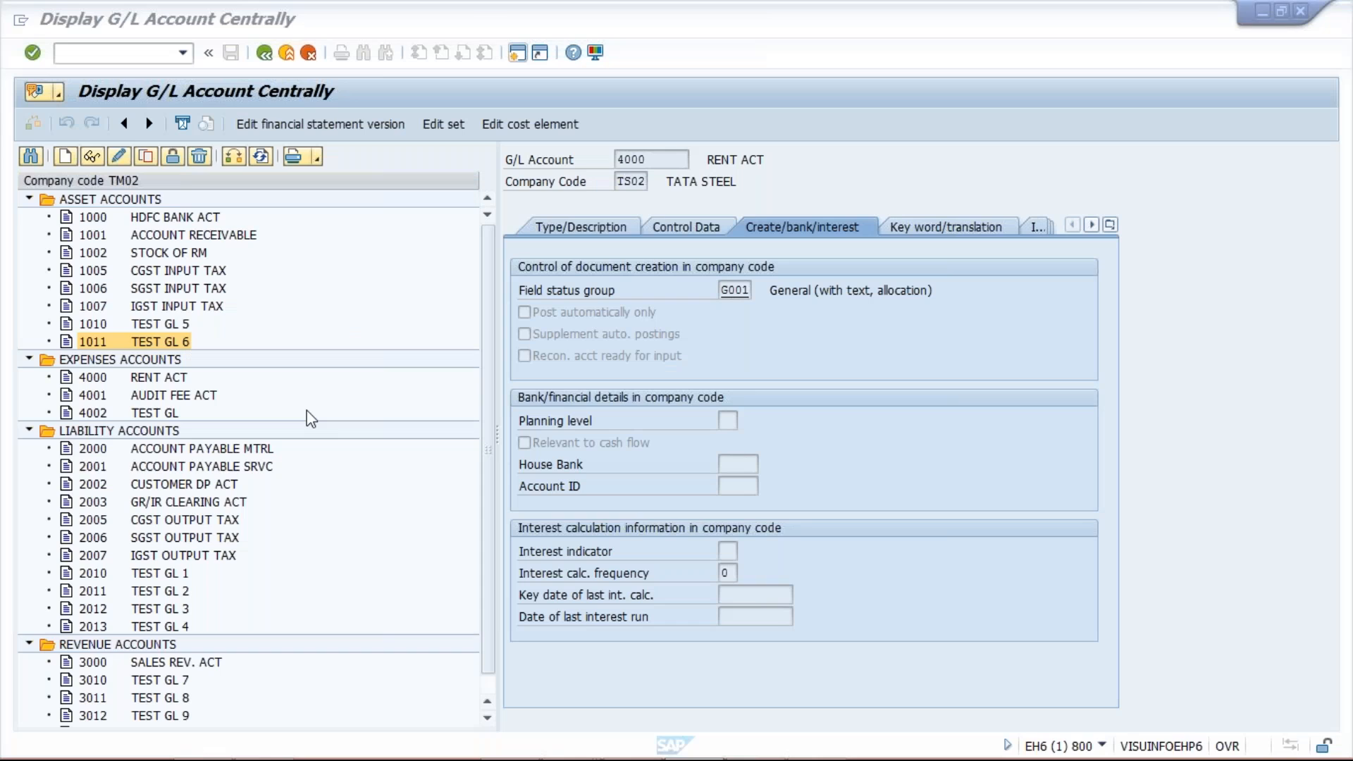
{"action": "left_click", "coordinate": [163, 412]}
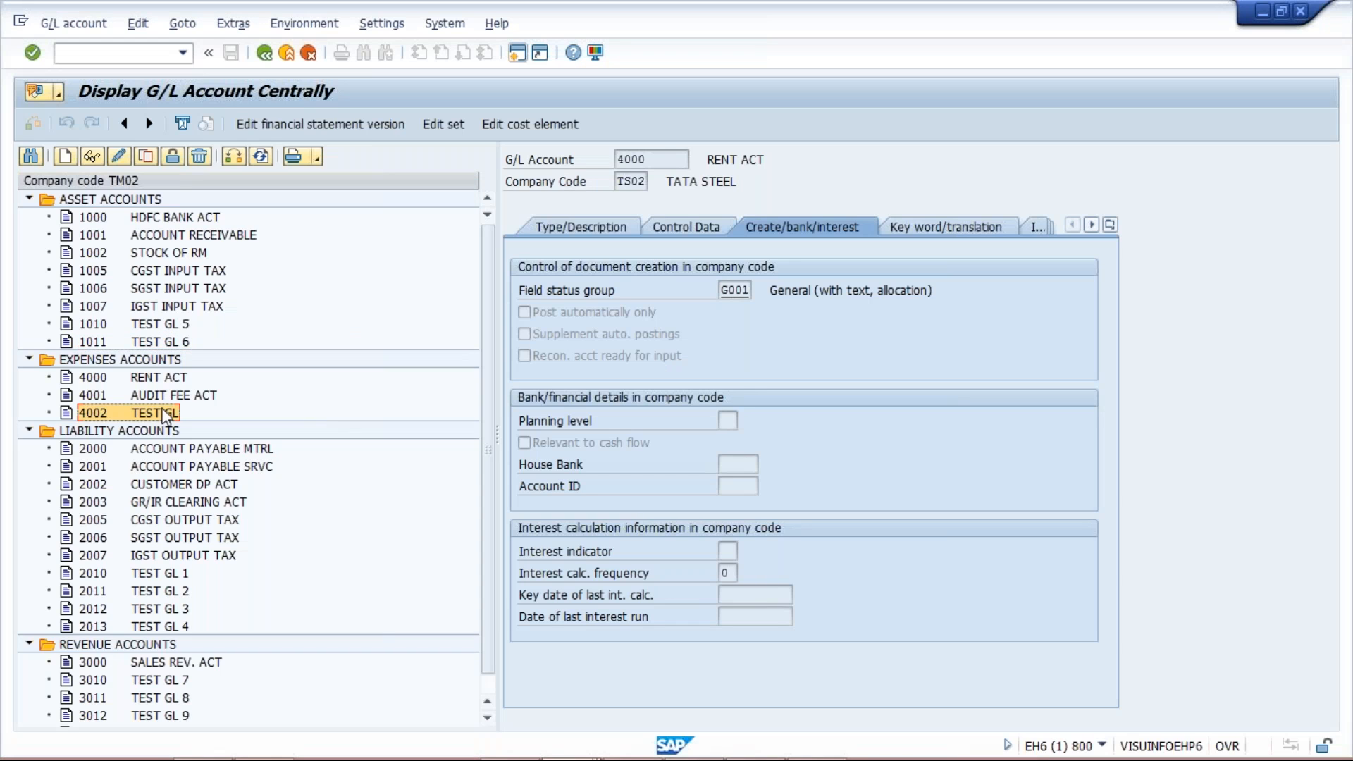
{"action": "key", "text": "alt+Tab"}
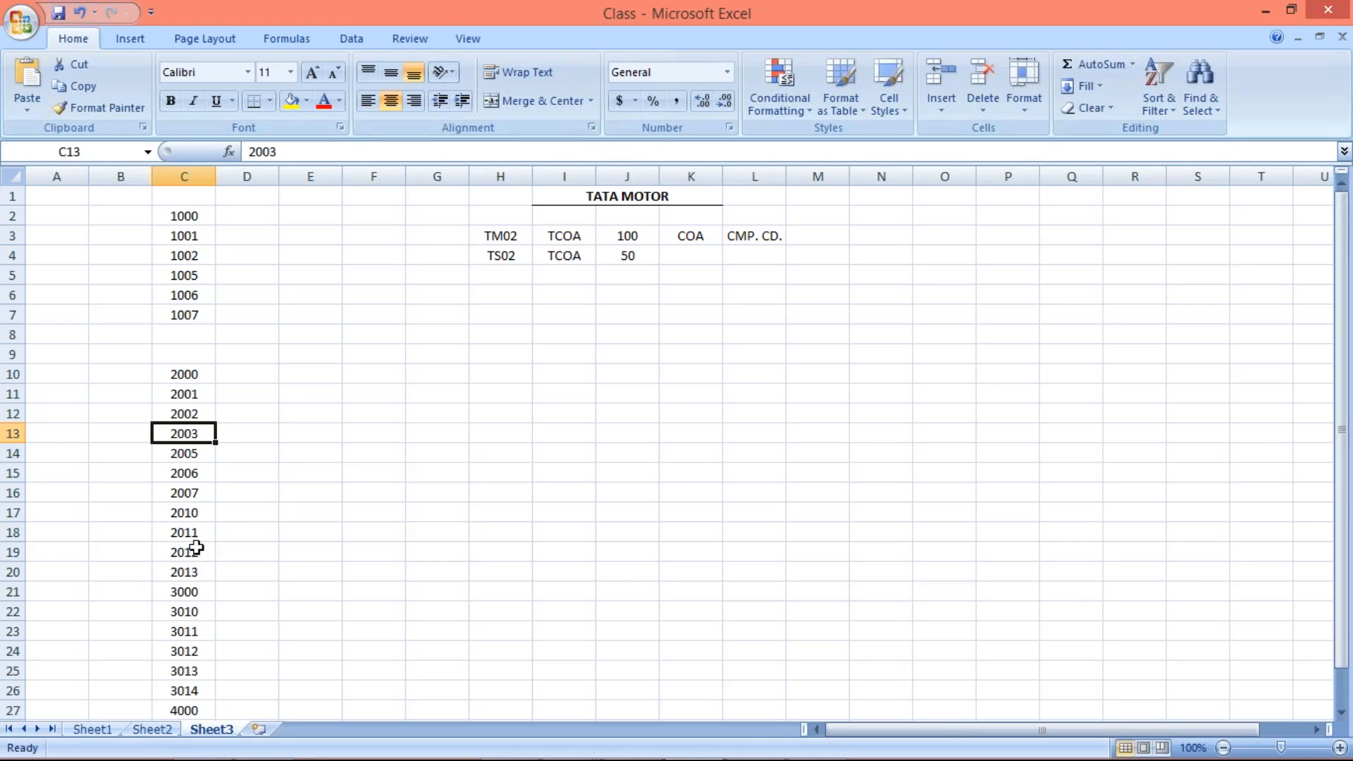
{"action": "scroll", "coordinate": [201, 671], "scroll_direction": "down", "scroll_amount": 4}
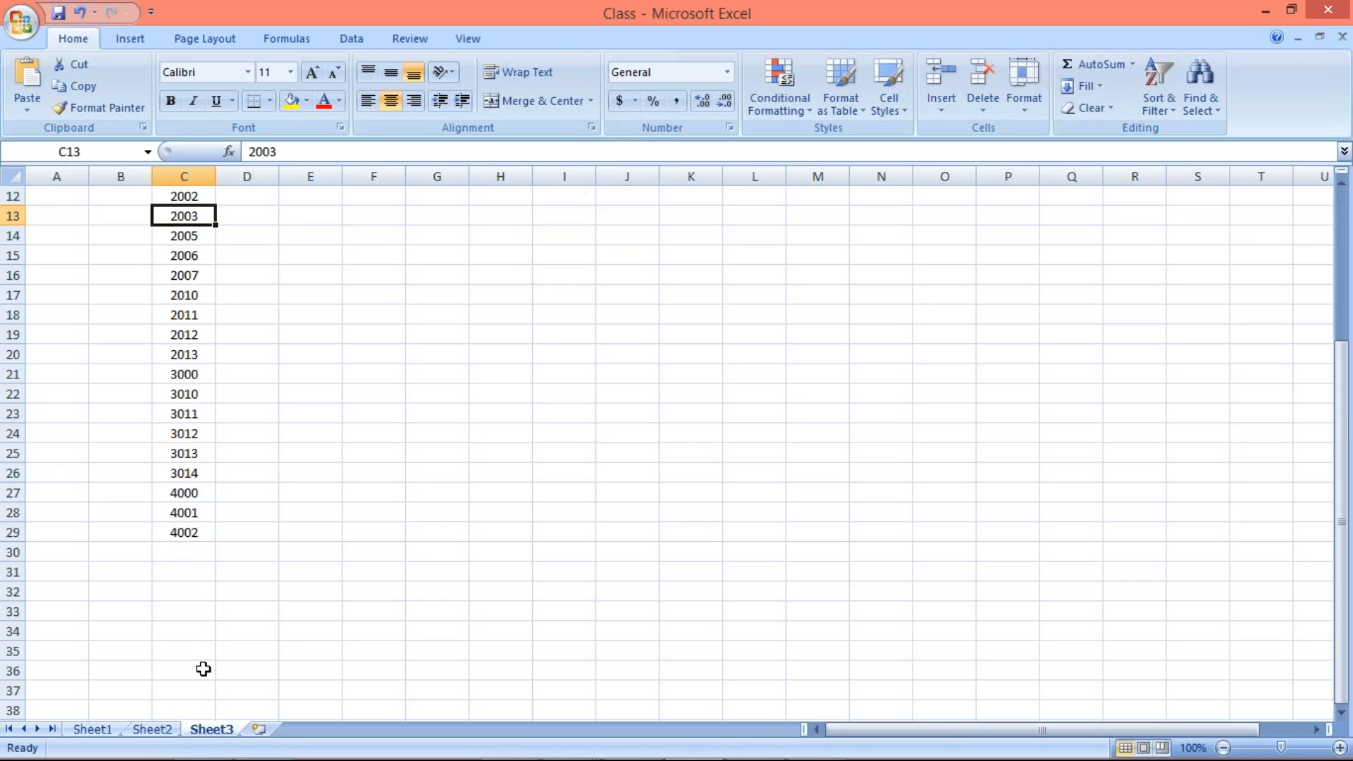
{"action": "left_click", "coordinate": [192, 532]}
{"action": "key", "text": "Delete"}
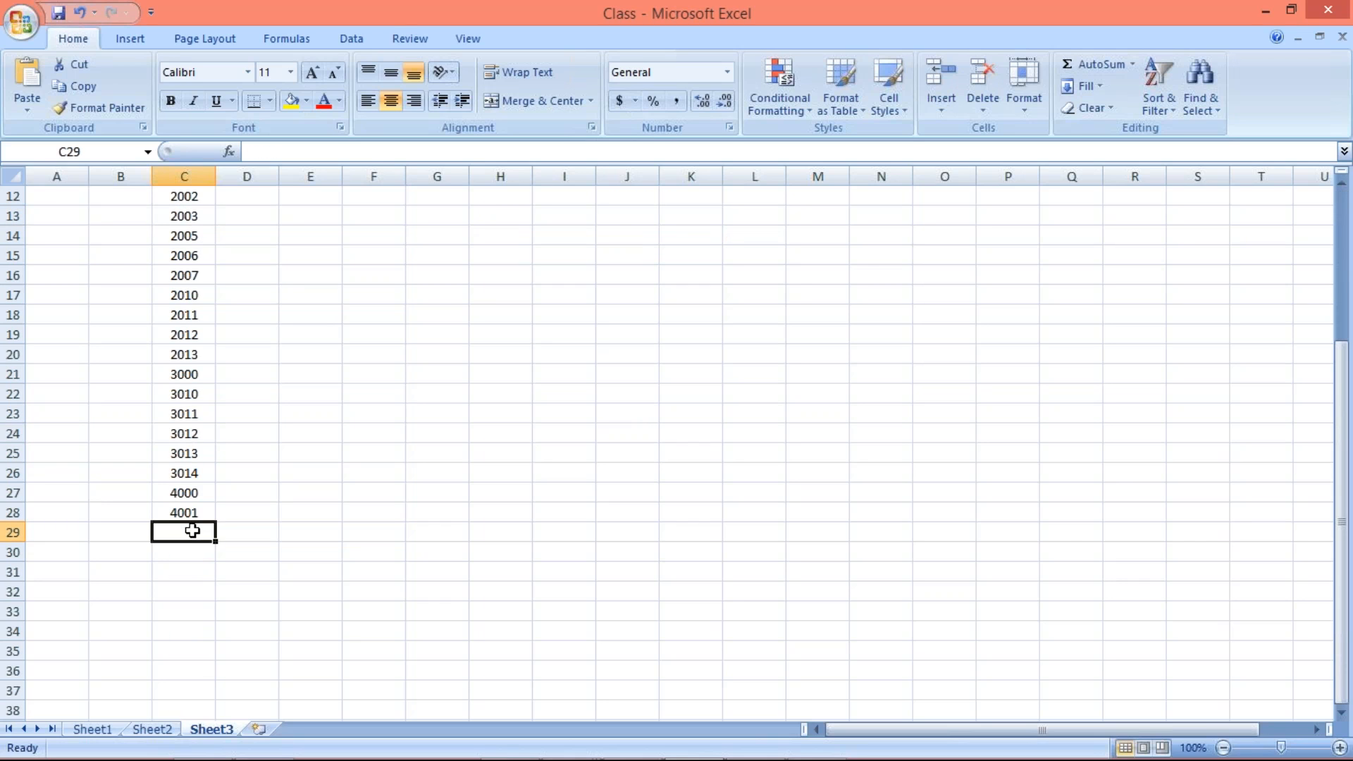
- Locate the TEST GL entries among the TM02 liability accounts in SAP and clear accounts 2010 to 2013 from the Excel list
{"action": "key", "text": "alt+Tab"}
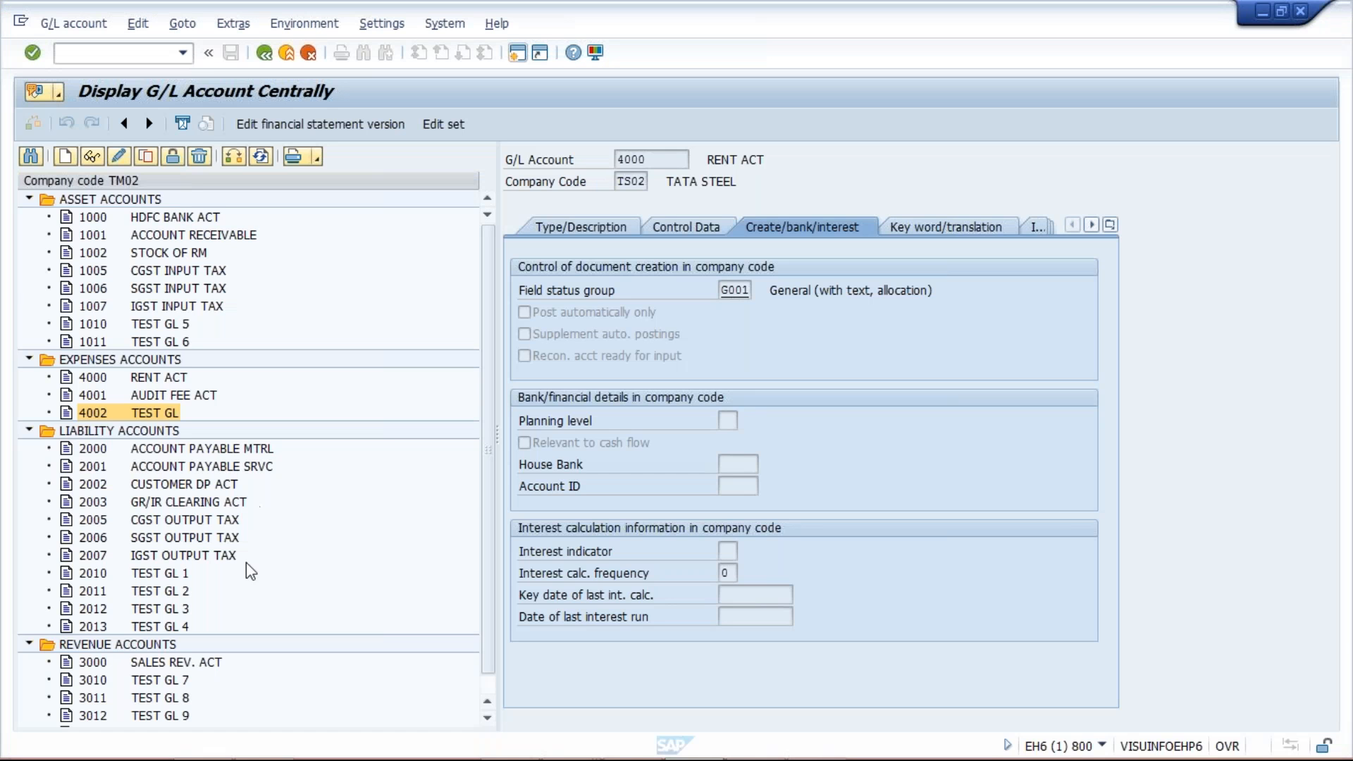
{"action": "left_click", "coordinate": [99, 573]}
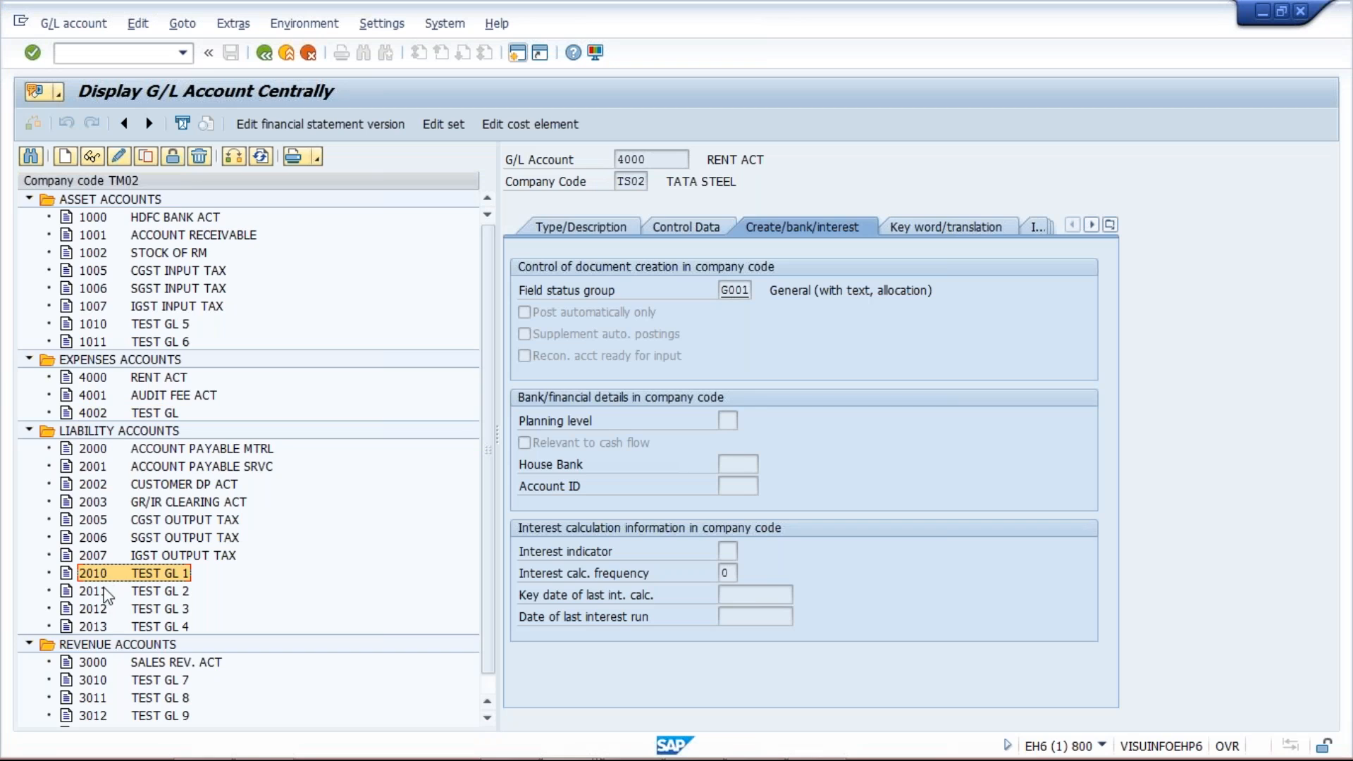
{"action": "left_click", "coordinate": [123, 630]}
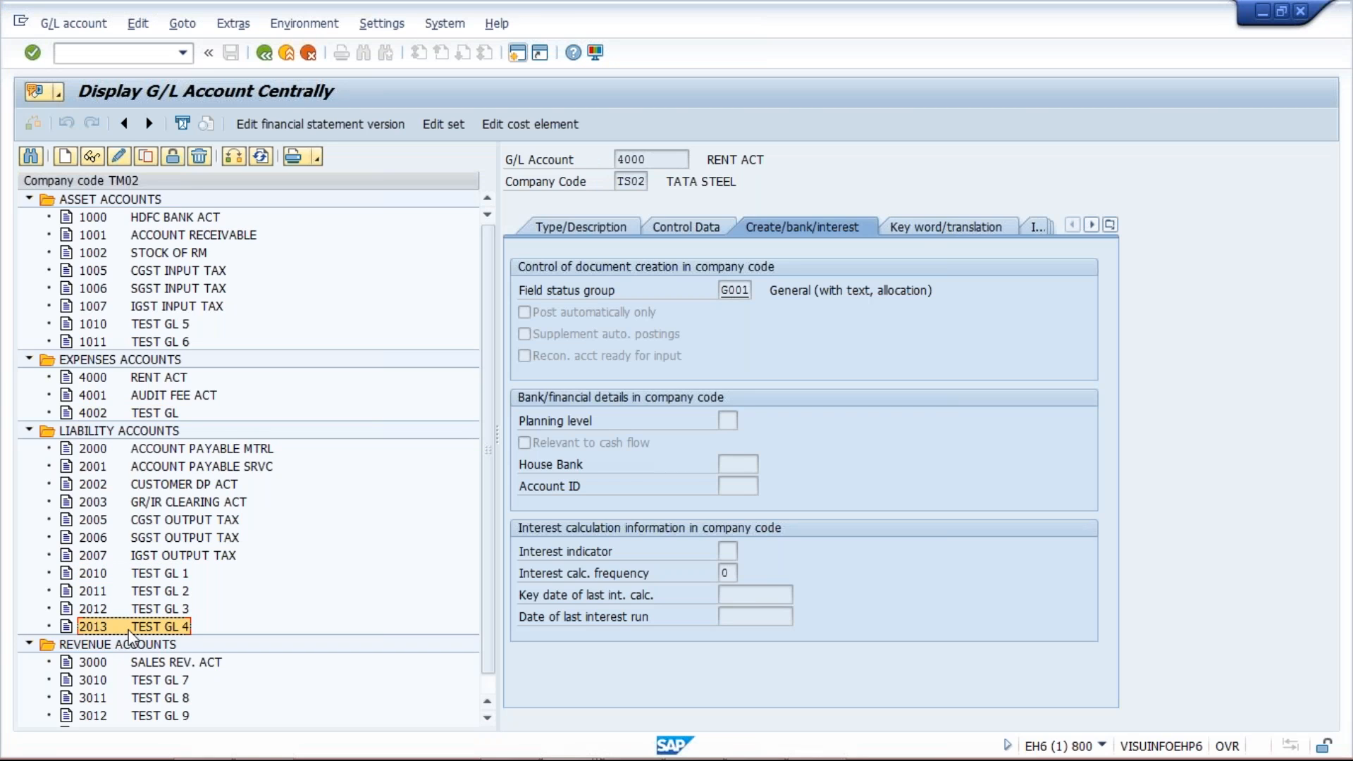
{"action": "key", "text": "alt+Tab"}
{"action": "scroll", "coordinate": [194, 389], "scroll_direction": "up", "scroll_amount": 4}
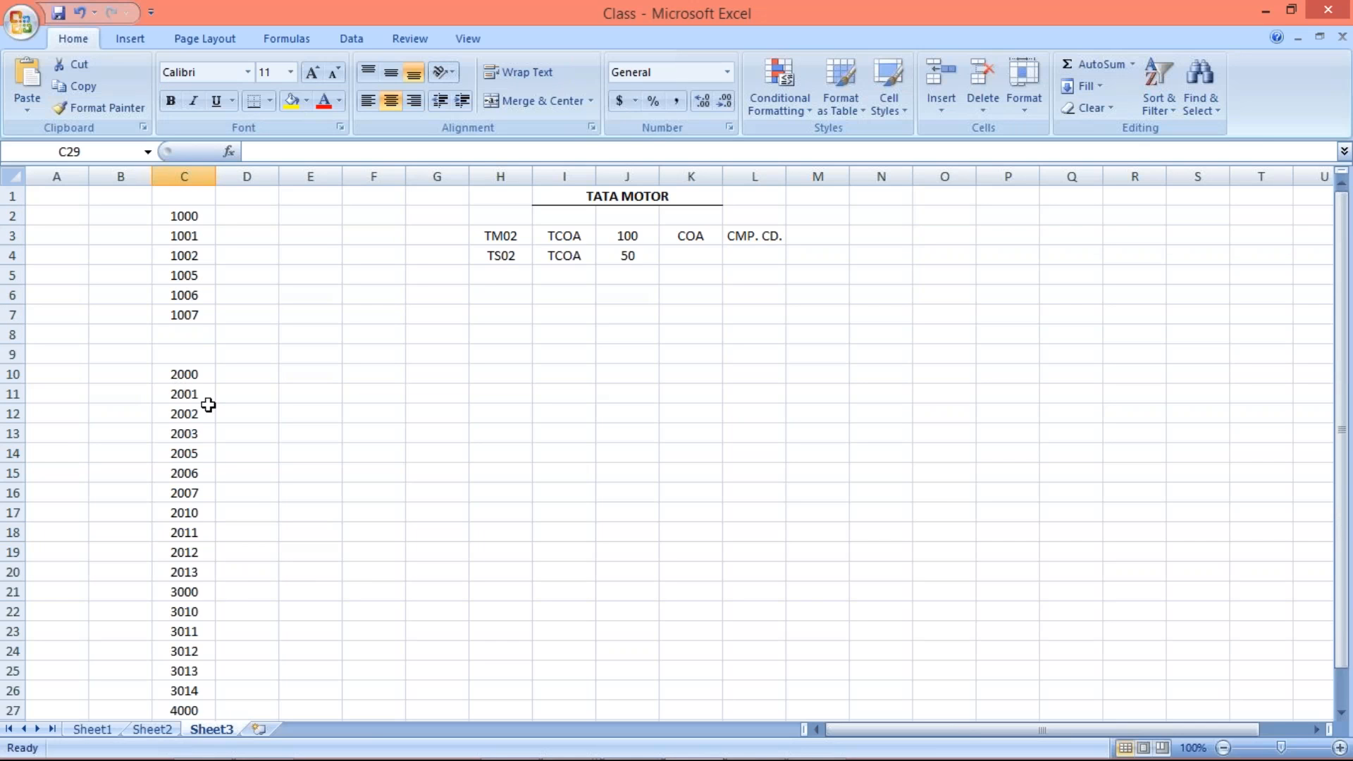
{"action": "left_click_drag", "start_coordinate": [184, 511], "coordinate": [193, 565]}
{"action": "key", "text": "Delete"}
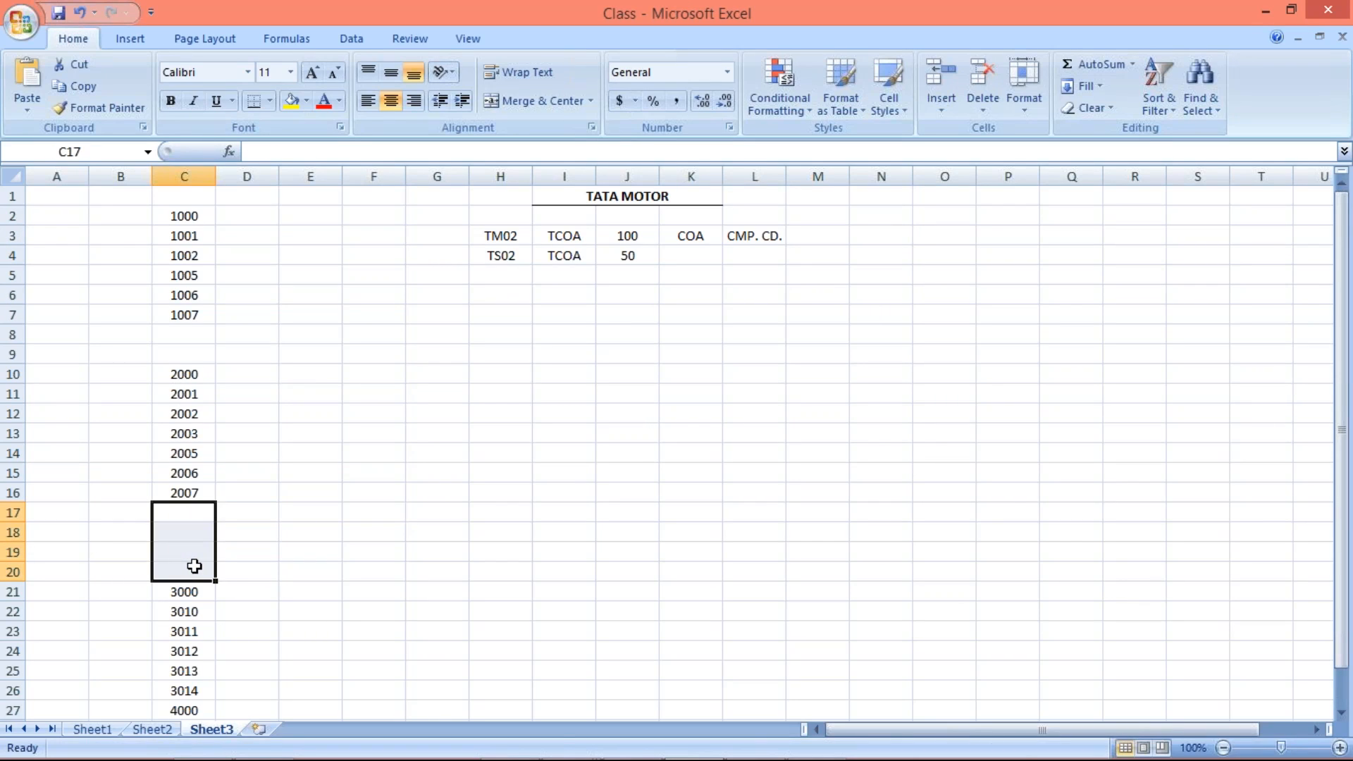
- Check the TEST GL entries among the TM02 revenue accounts in SAP and clear accounts 3010 and 3011 from the Excel list
{"action": "key", "text": "alt+Tab"}
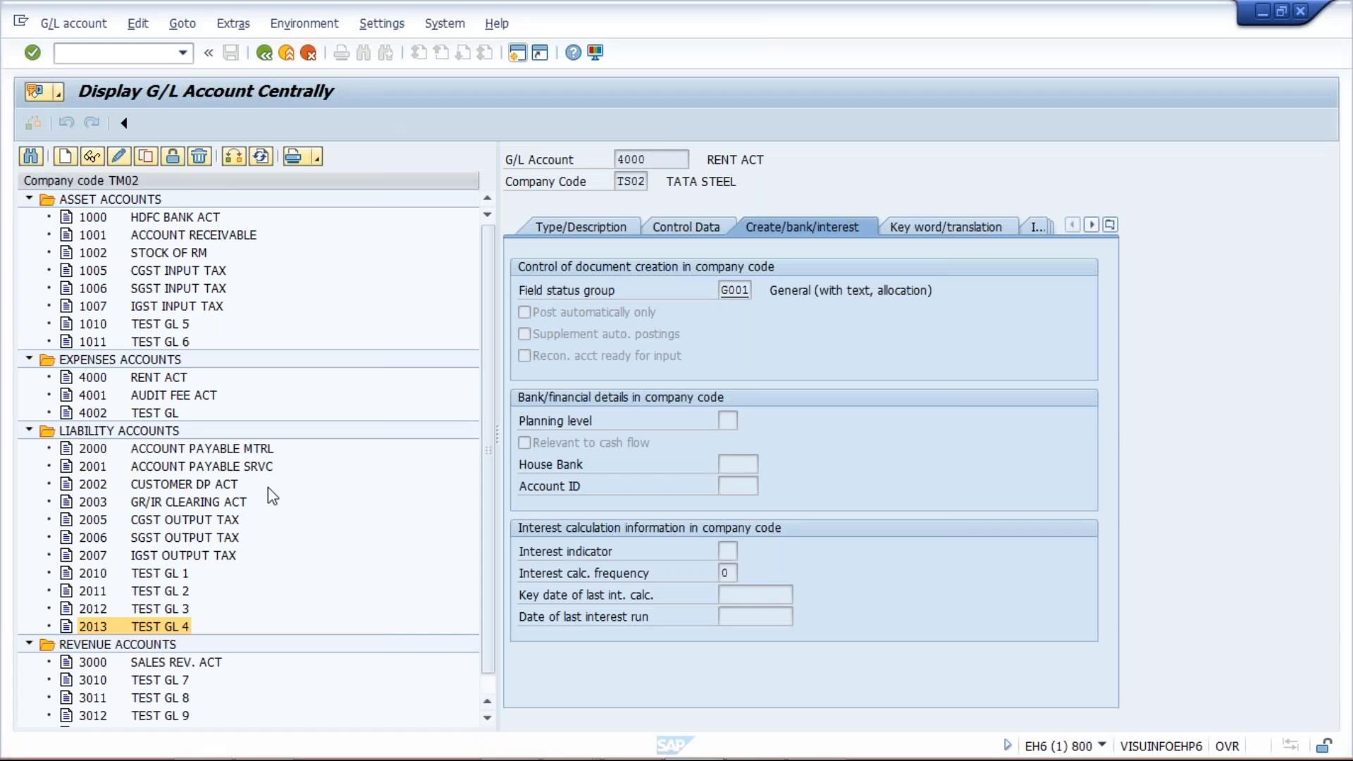
{"action": "left_click", "coordinate": [166, 680]}
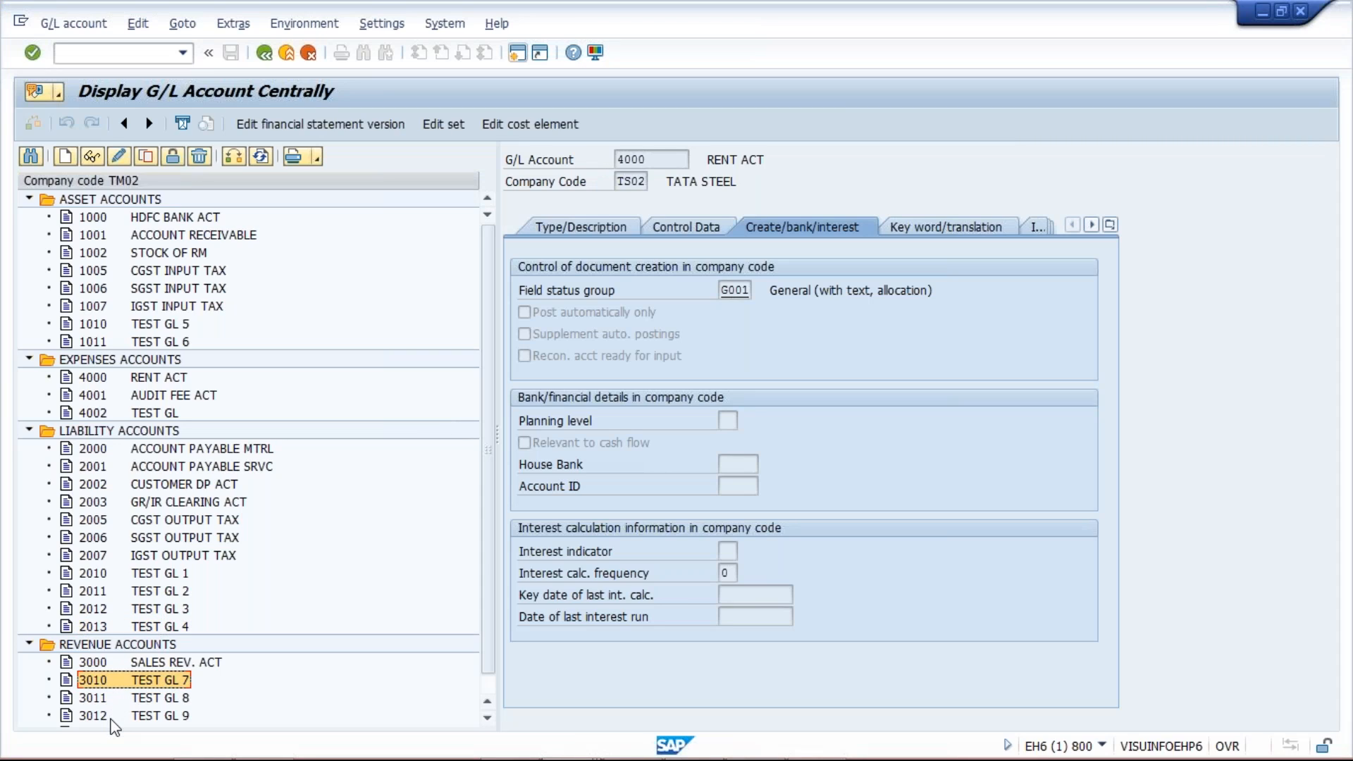
{"action": "left_click", "coordinate": [97, 699]}
{"action": "left_click", "coordinate": [112, 716]}
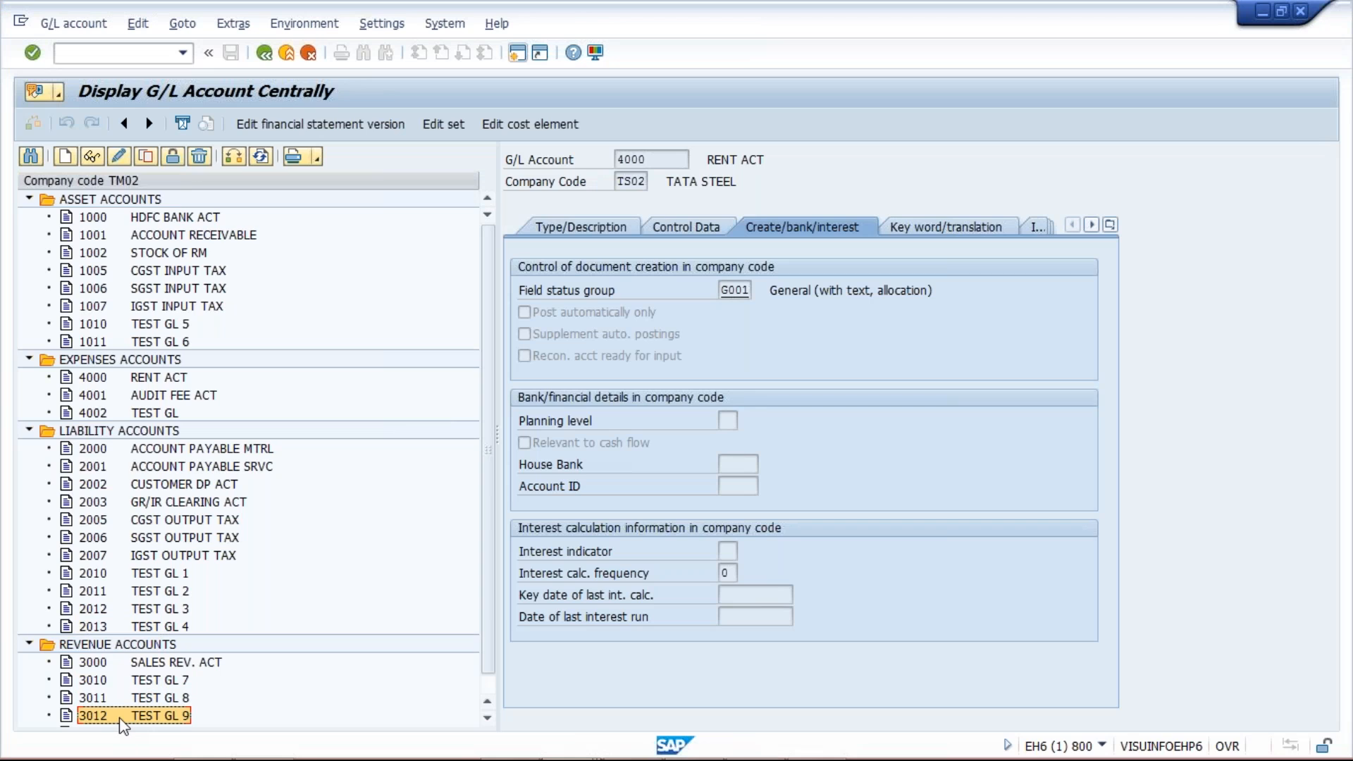
{"action": "key", "text": "alt+Tab"}
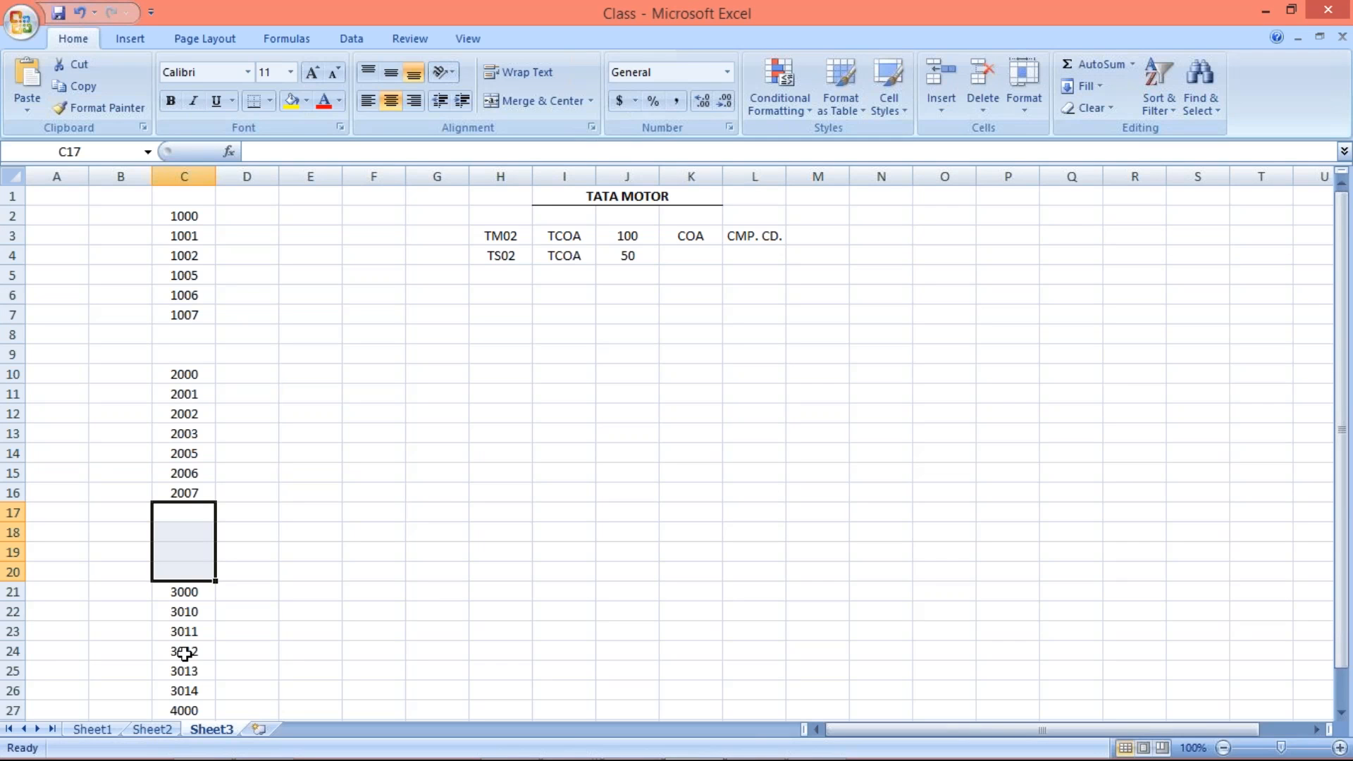
{"action": "left_click_drag", "start_coordinate": [185, 607], "coordinate": [185, 627]}
{"action": "key", "text": "Delete"}
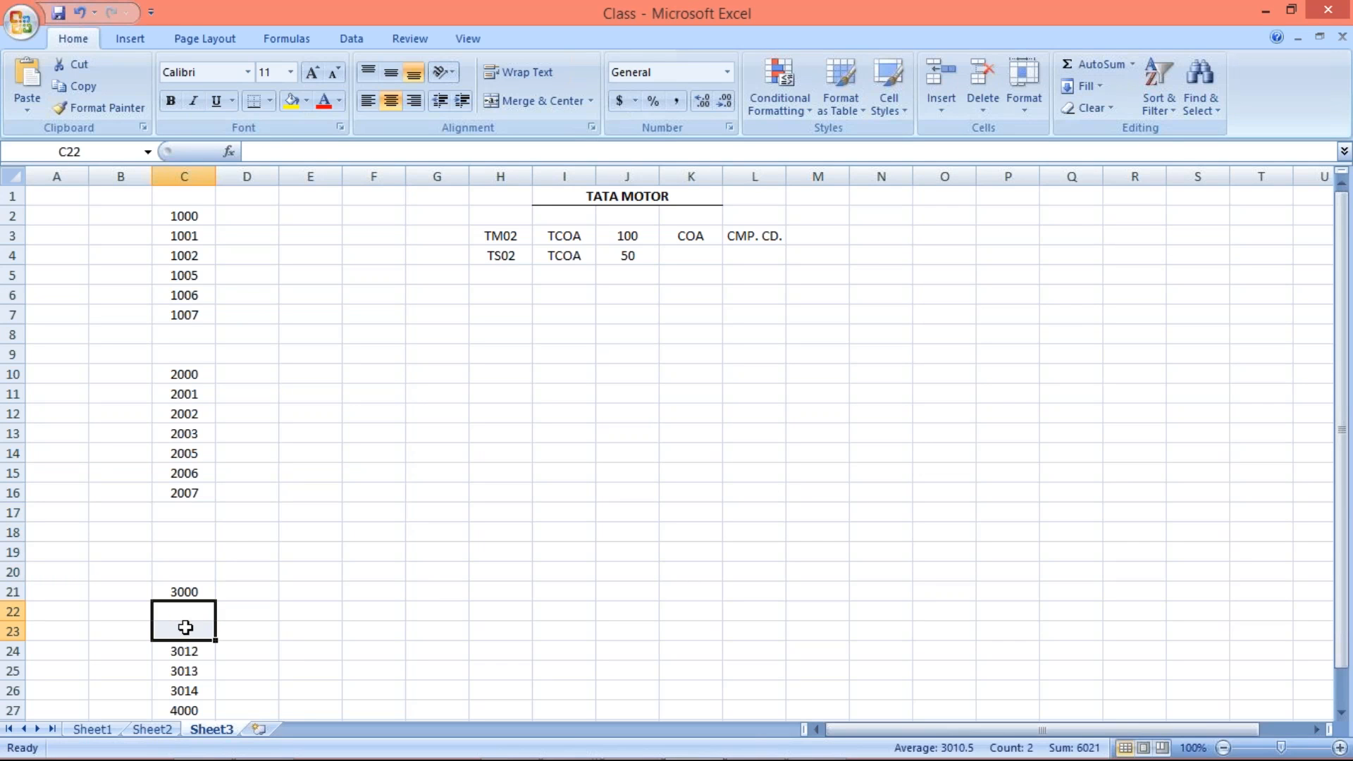
{"action": "left_click", "coordinate": [187, 649]}
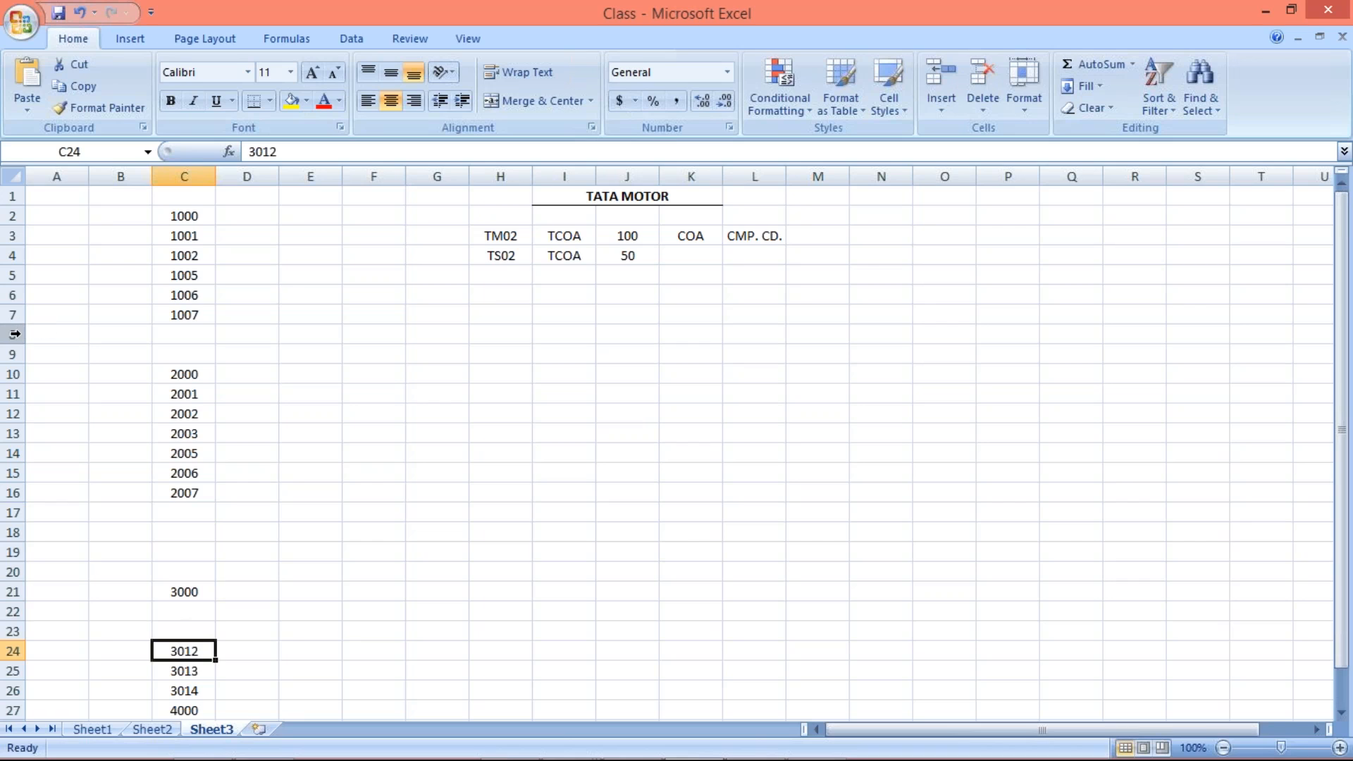
- Delete the blank rows below accounts 1007, 2007 and 3000 so the account list is continuous
{"action": "left_click_drag", "start_coordinate": [14, 334], "coordinate": [14, 353]}
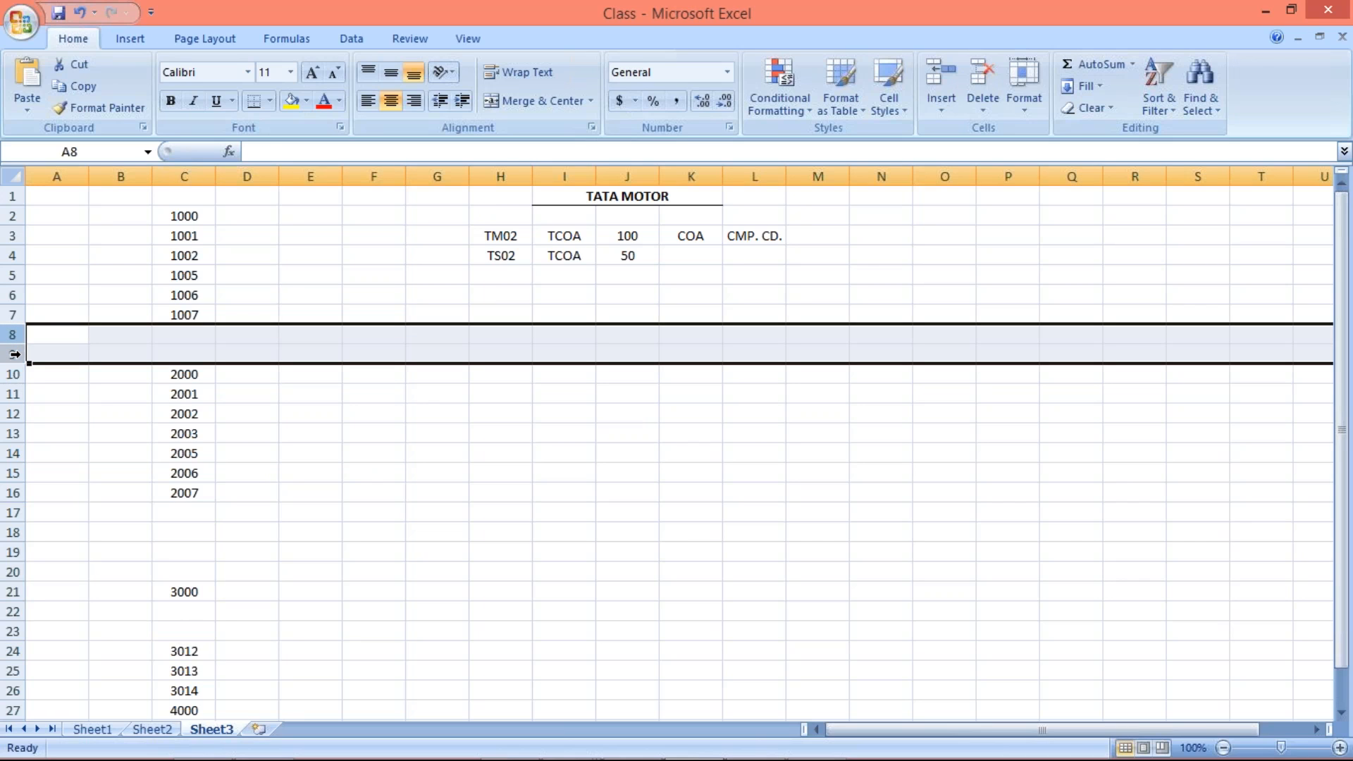
{"action": "key", "text": "ctrl+minus"}
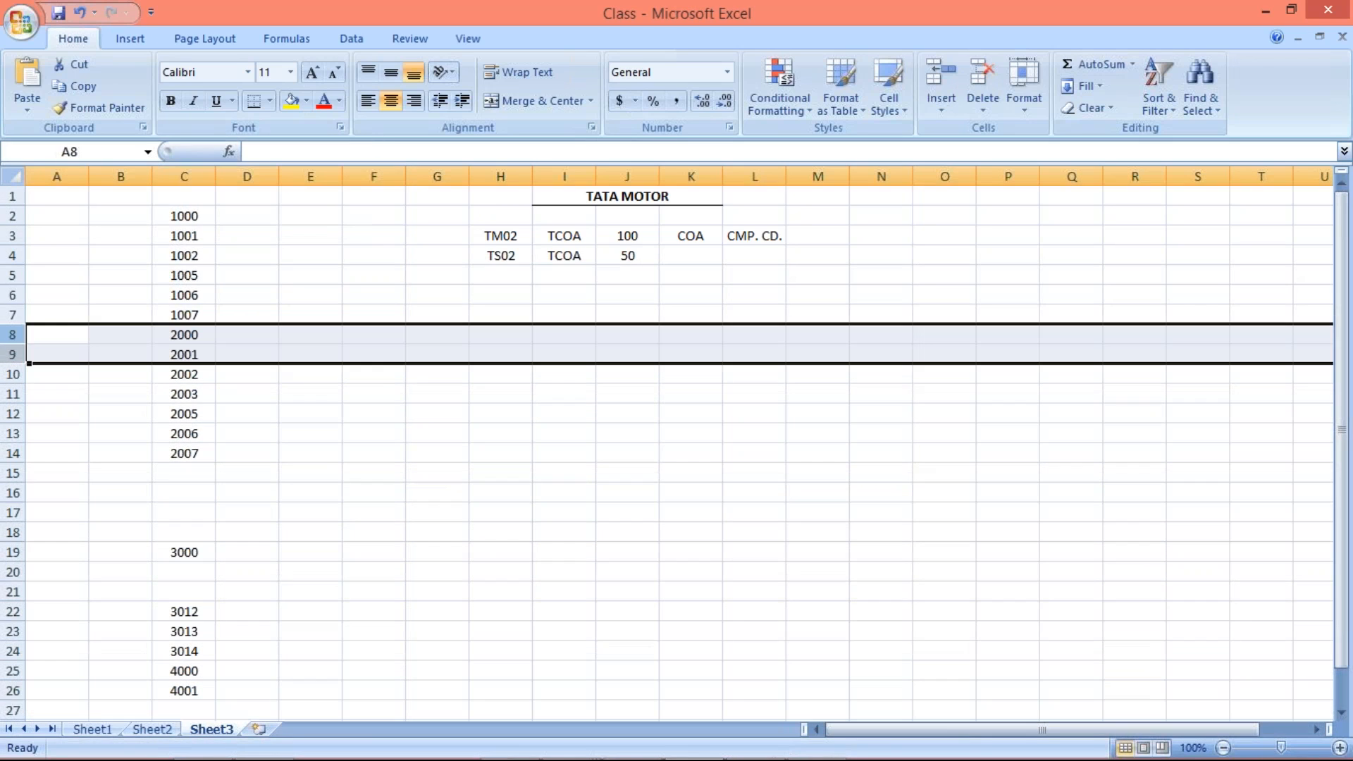
{"action": "left_click_drag", "start_coordinate": [14, 472], "coordinate": [22, 526]}
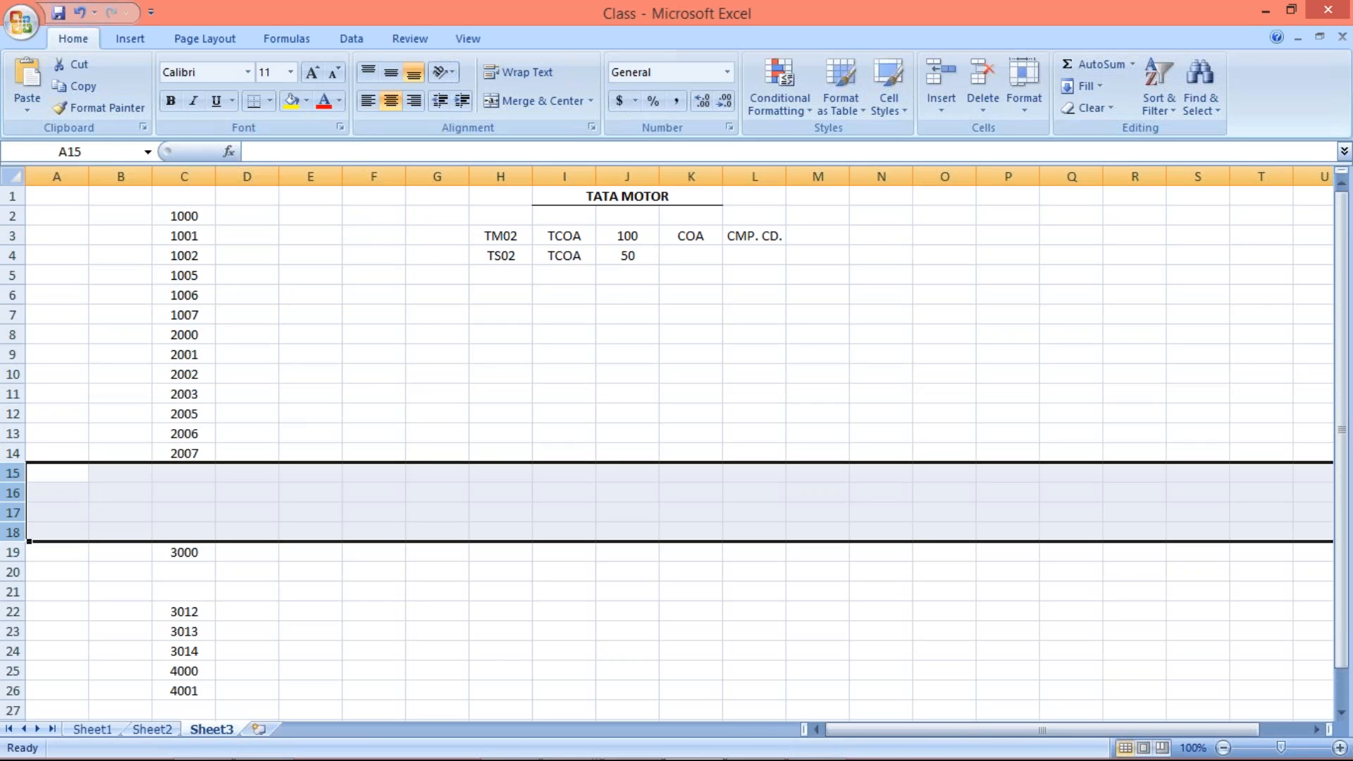
{"action": "key", "text": "ctrl+minus"}
{"action": "left_click", "coordinate": [14, 493]}
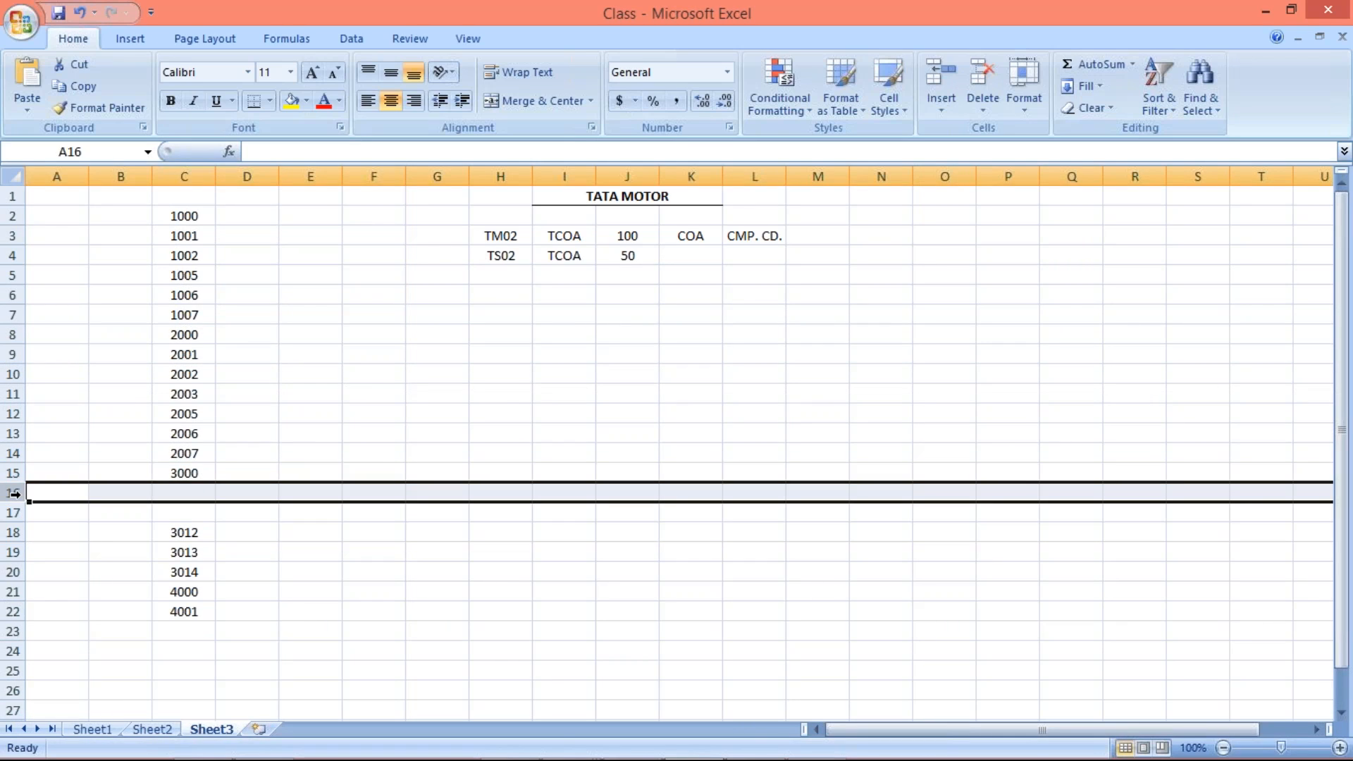
{"action": "left_click_drag", "start_coordinate": [14, 494], "coordinate": [14, 512]}
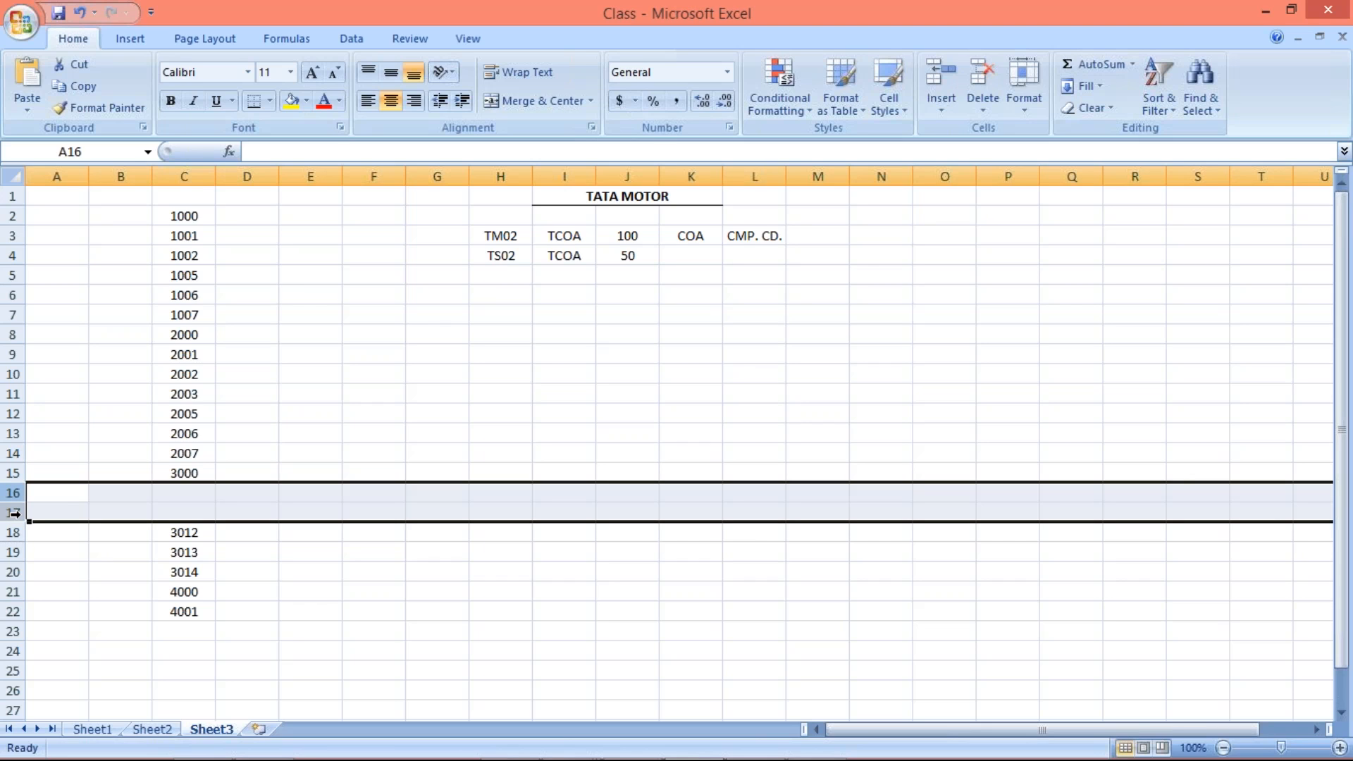
{"action": "key", "text": "ctrl+minus"}
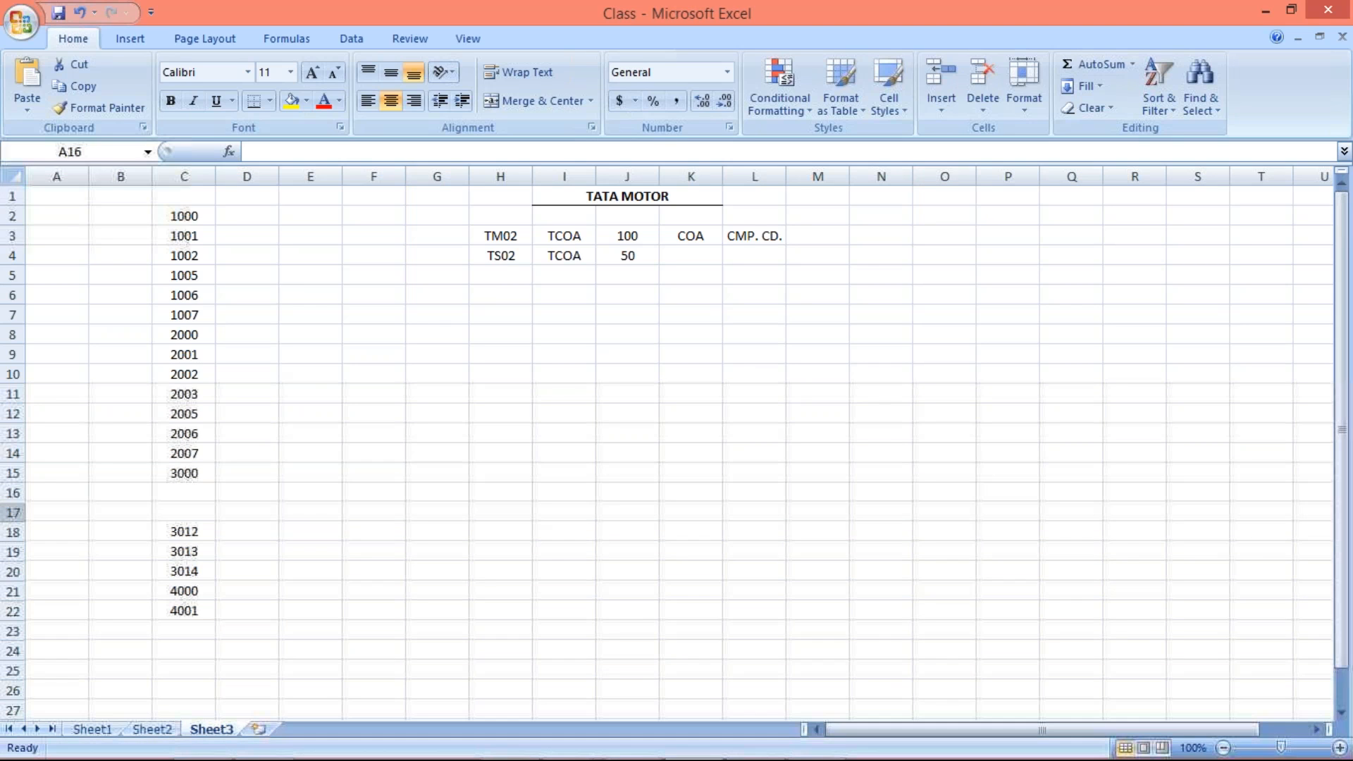
- Copy the remaining account numbers in C2:C20 and view the SAP Copy General Ledger Account Master Data: Send session
{"action": "left_click_drag", "start_coordinate": [184, 216], "coordinate": [185, 601]}
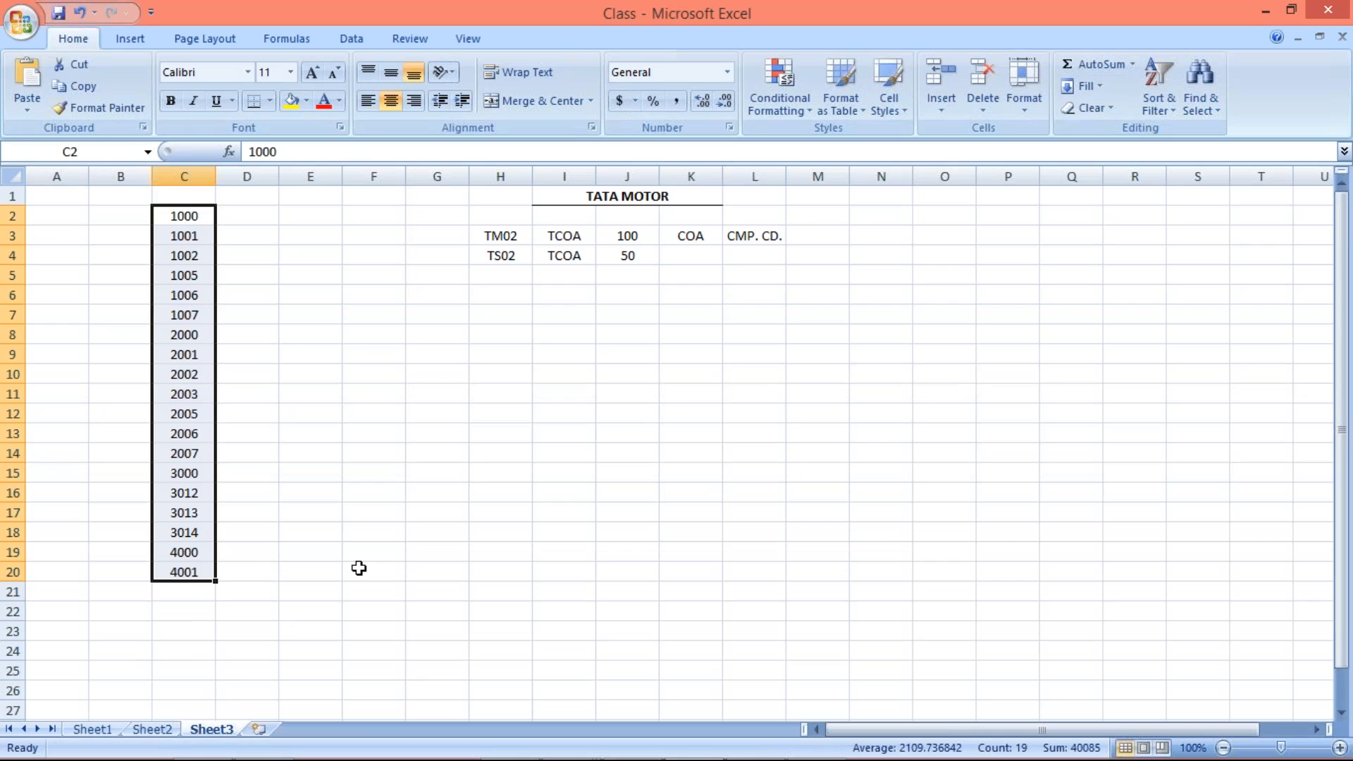
{"action": "key", "text": "ctrl+c"}
{"action": "key", "text": "alt+Tab"}
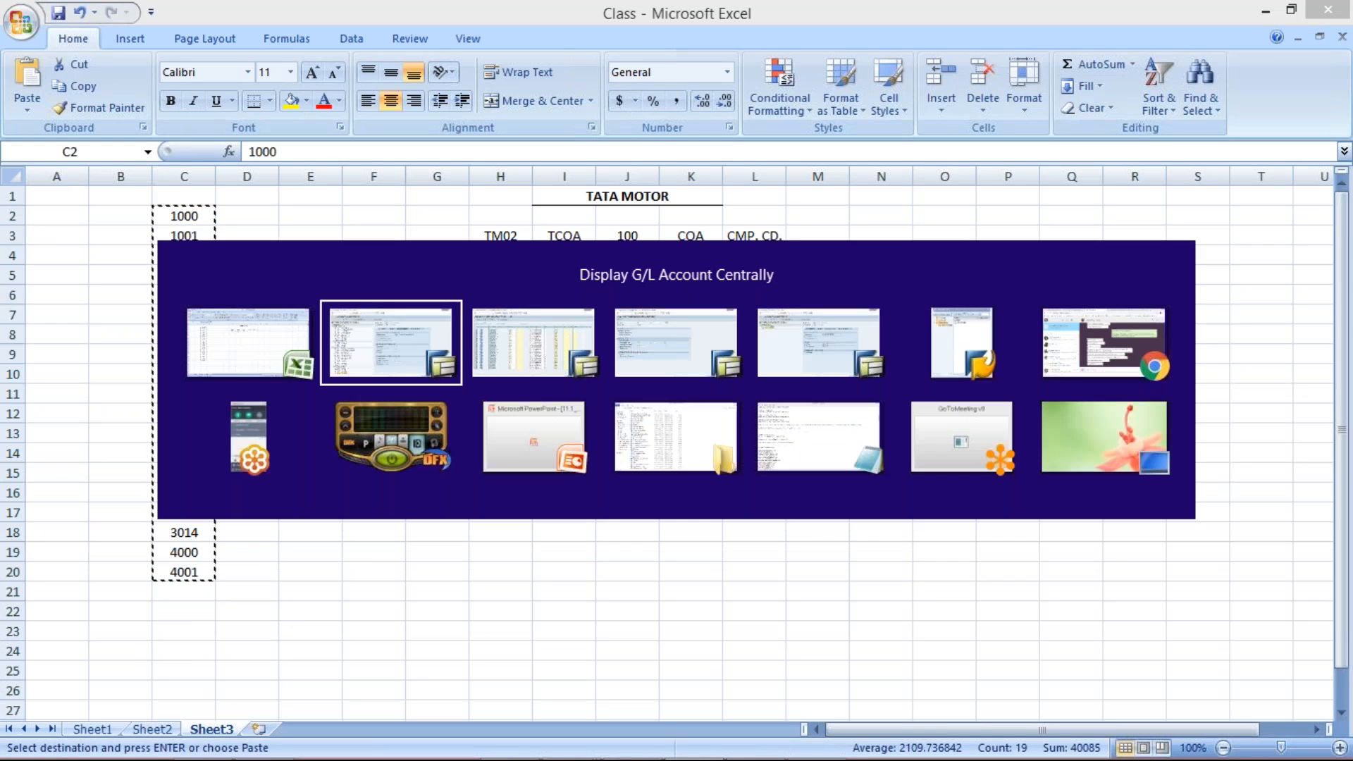
{"action": "key", "text": "alt+Tab"}
{"action": "key", "text": "alt+Tab"}
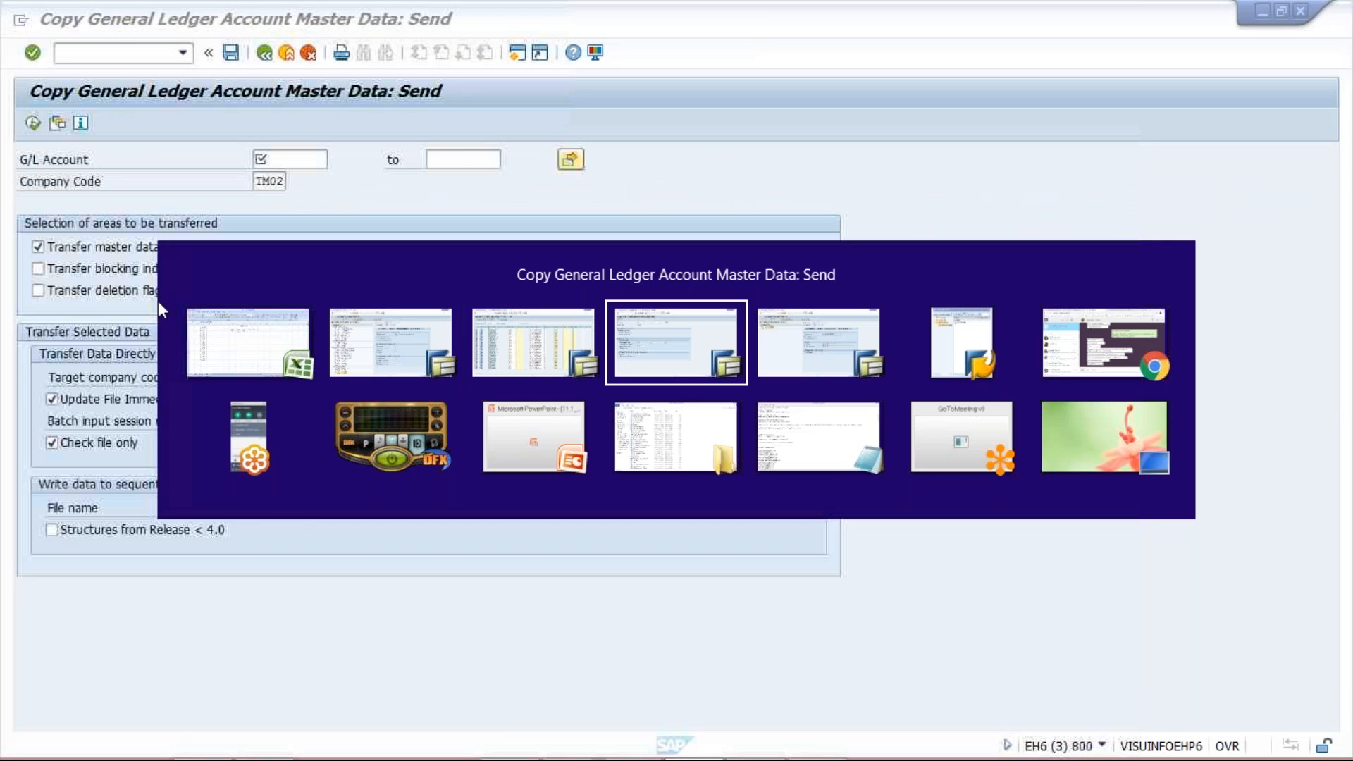
{"action": "key", "text": "alt+Tab"}
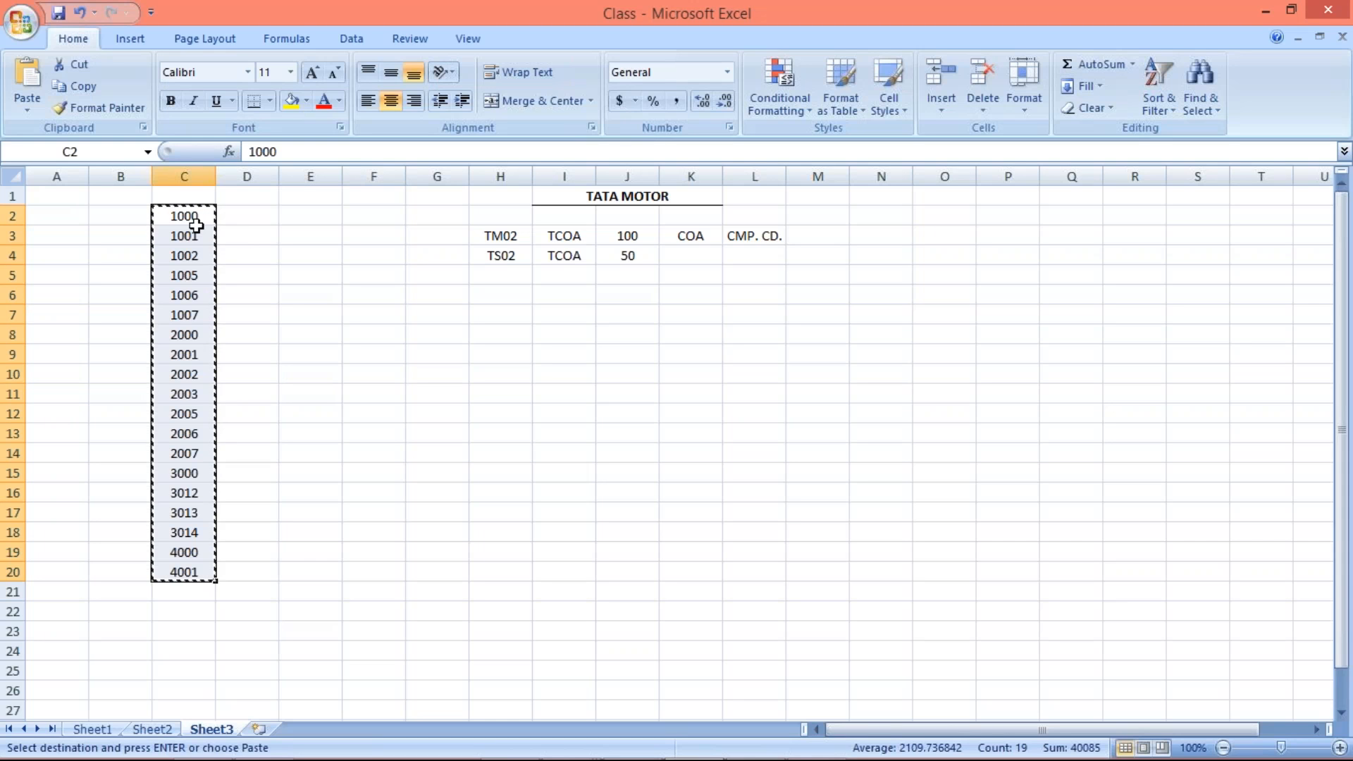
- Load the account numbers copied from Excel as single values for the G/L Account selection in SAP and accept the selection
{"action": "key", "text": "alt+Tab"}
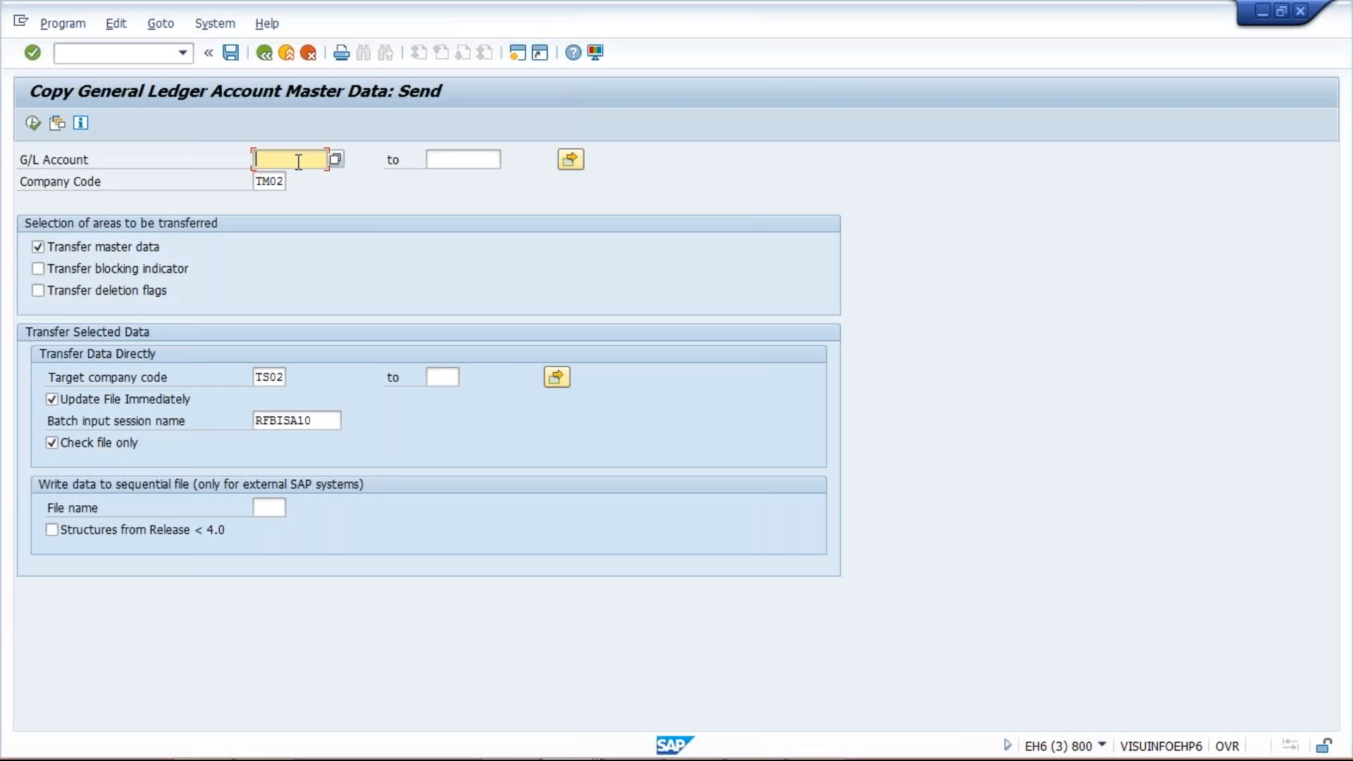
{"action": "type", "text": "1000"}
{"action": "left_click", "coordinate": [570, 159]}
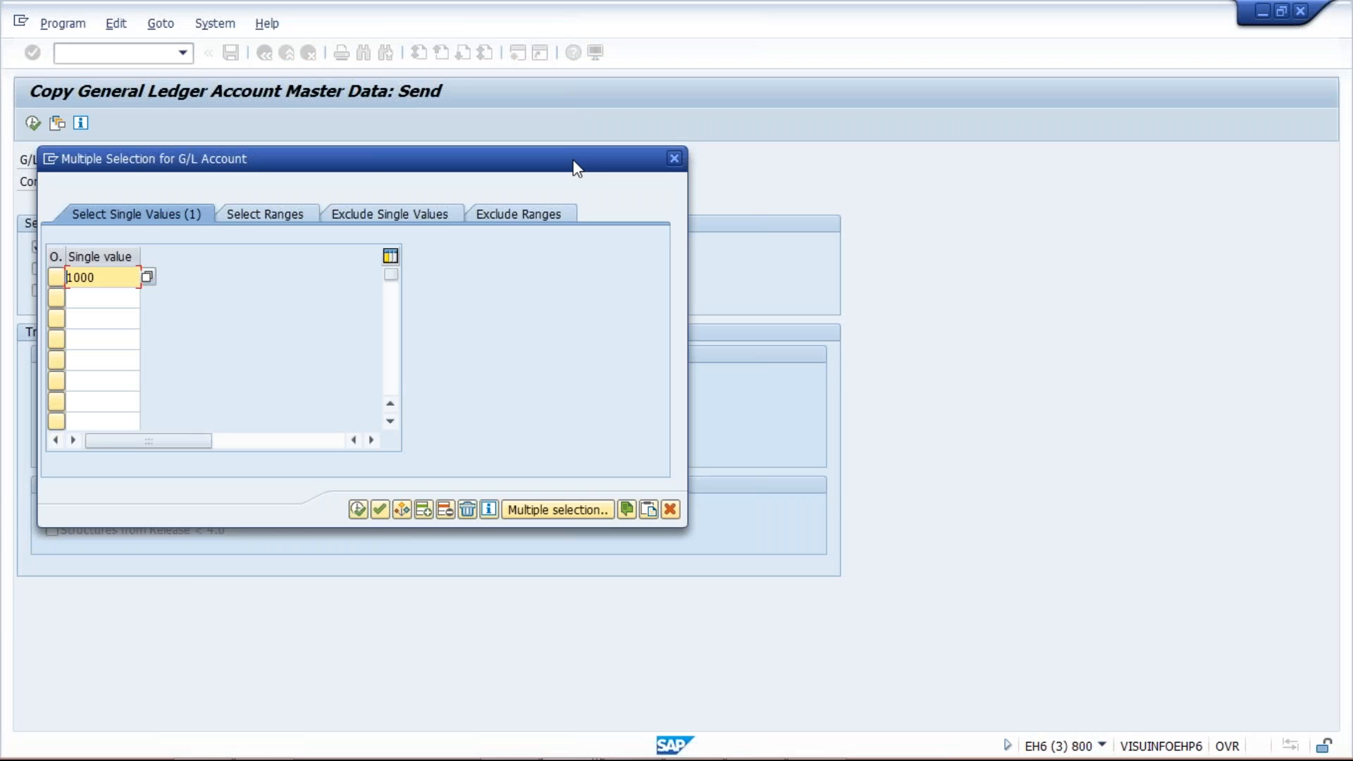
{"action": "left_click", "coordinate": [83, 299]}
{"action": "left_click_drag", "start_coordinate": [109, 277], "coordinate": [57, 278]}
{"action": "key", "text": "Delete"}
{"action": "left_click", "coordinate": [77, 275]}
{"action": "left_click", "coordinate": [648, 512]}
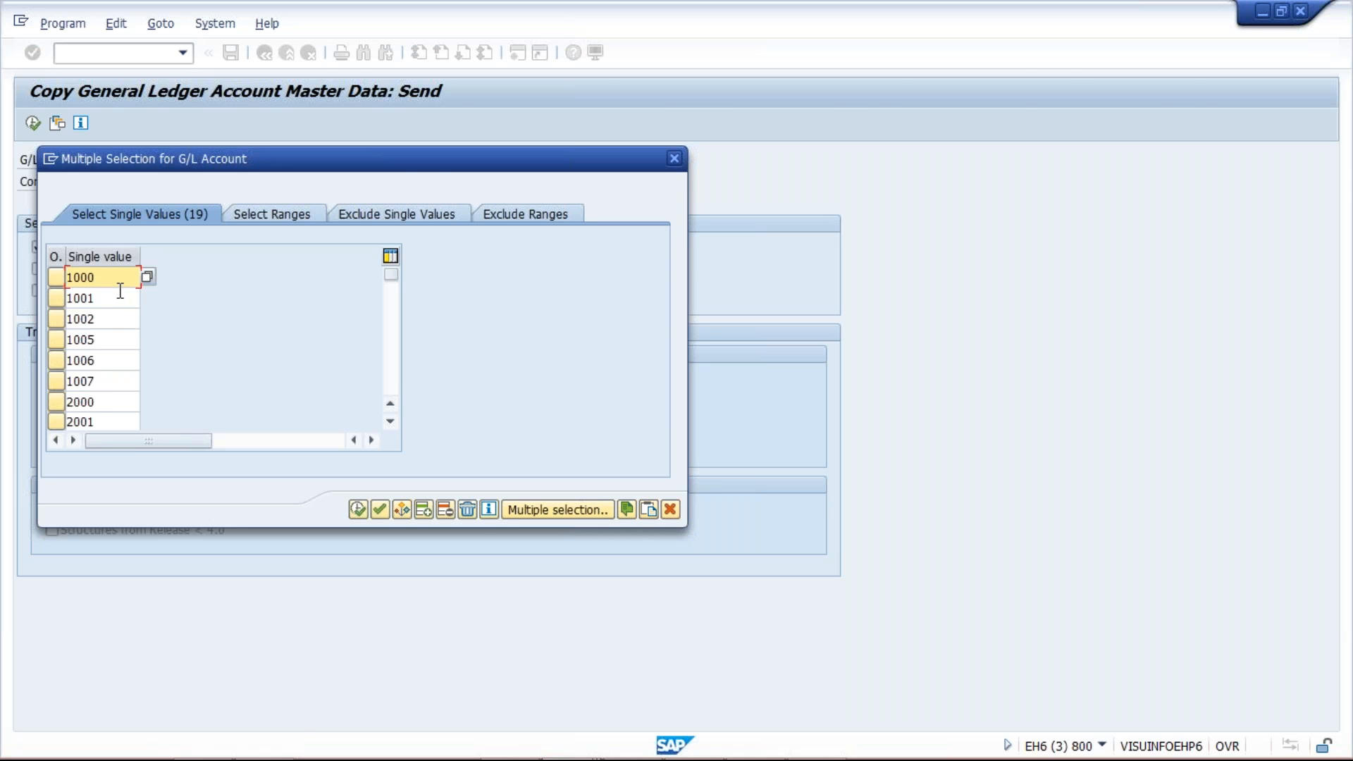
{"action": "key", "text": "alt+Tab"}
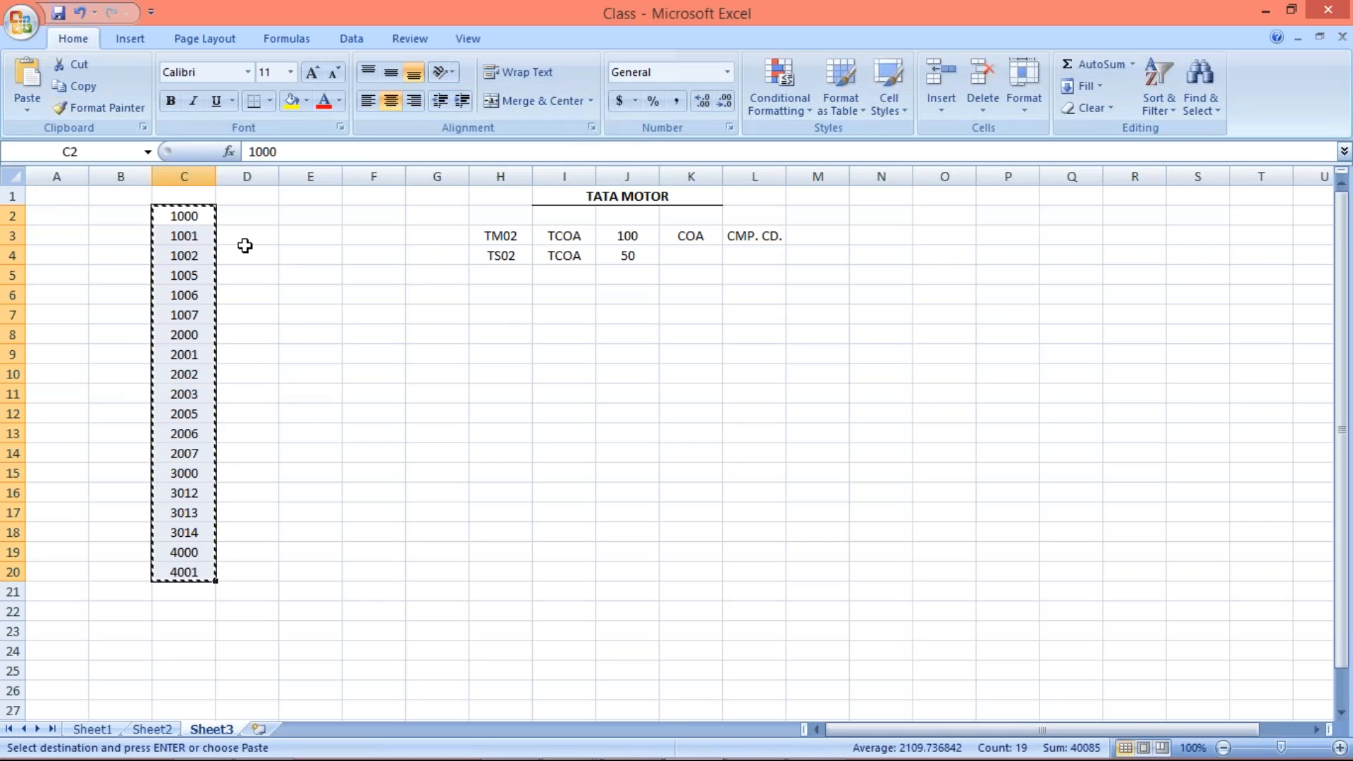
{"action": "key", "text": "alt+Tab"}
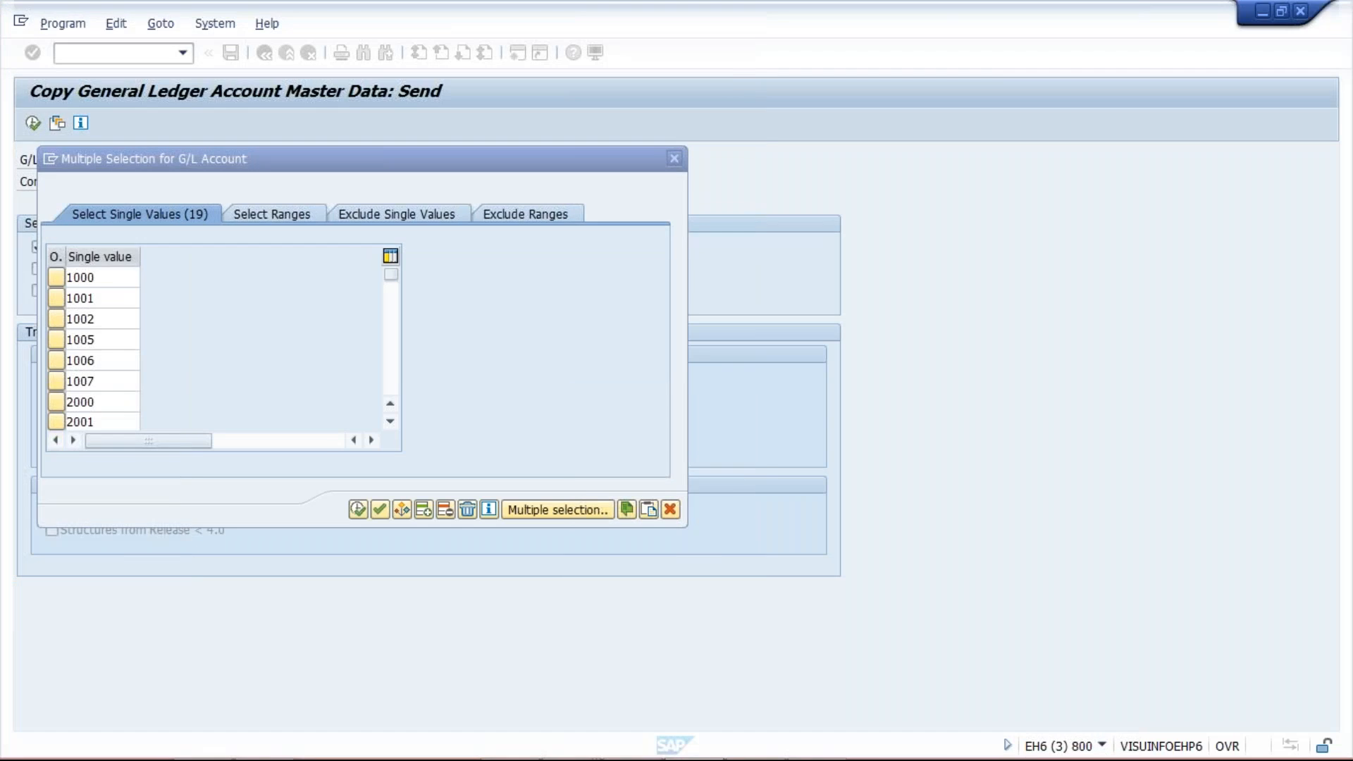
{"action": "left_click", "coordinate": [358, 508]}
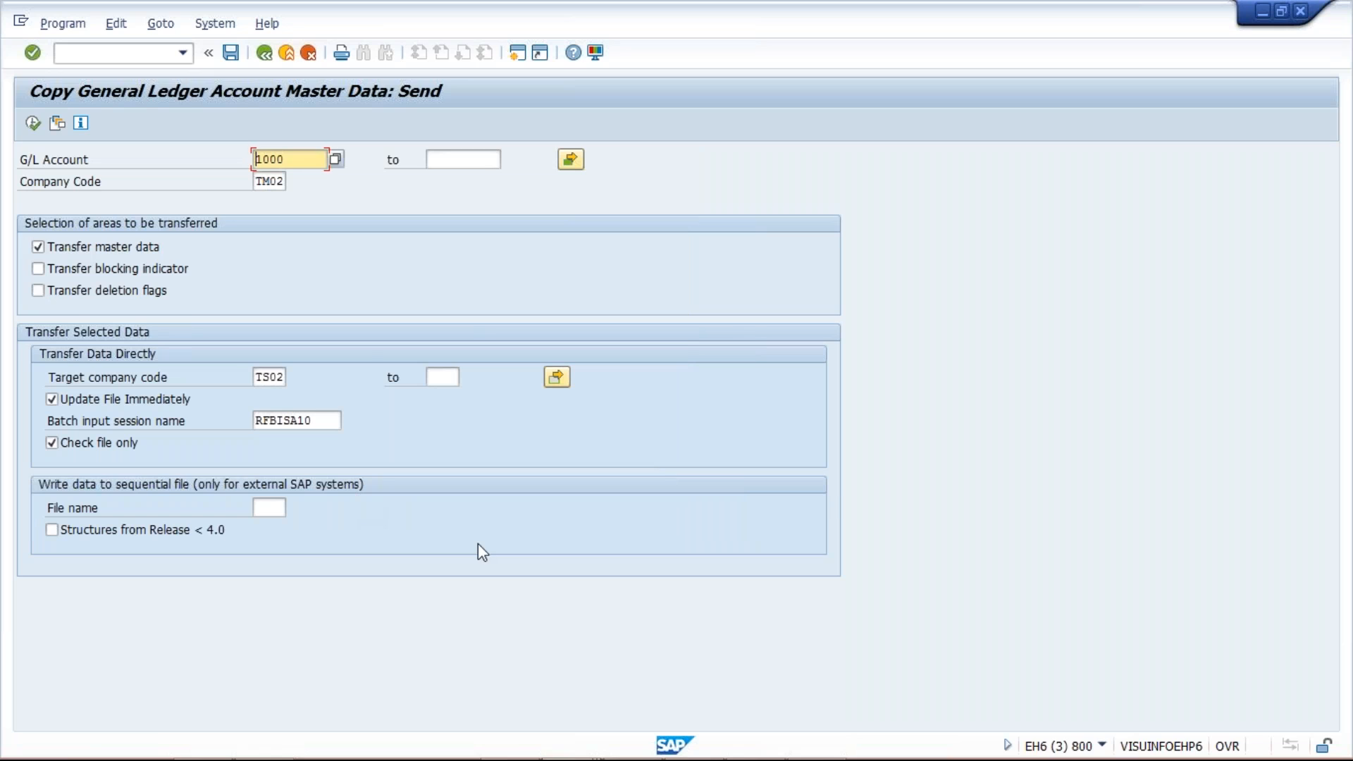
- Run the G/L account copy from TM02 to TS02 with Check file only enabled, and view the test run's message log and account list
{"action": "left_click", "coordinate": [31, 121]}
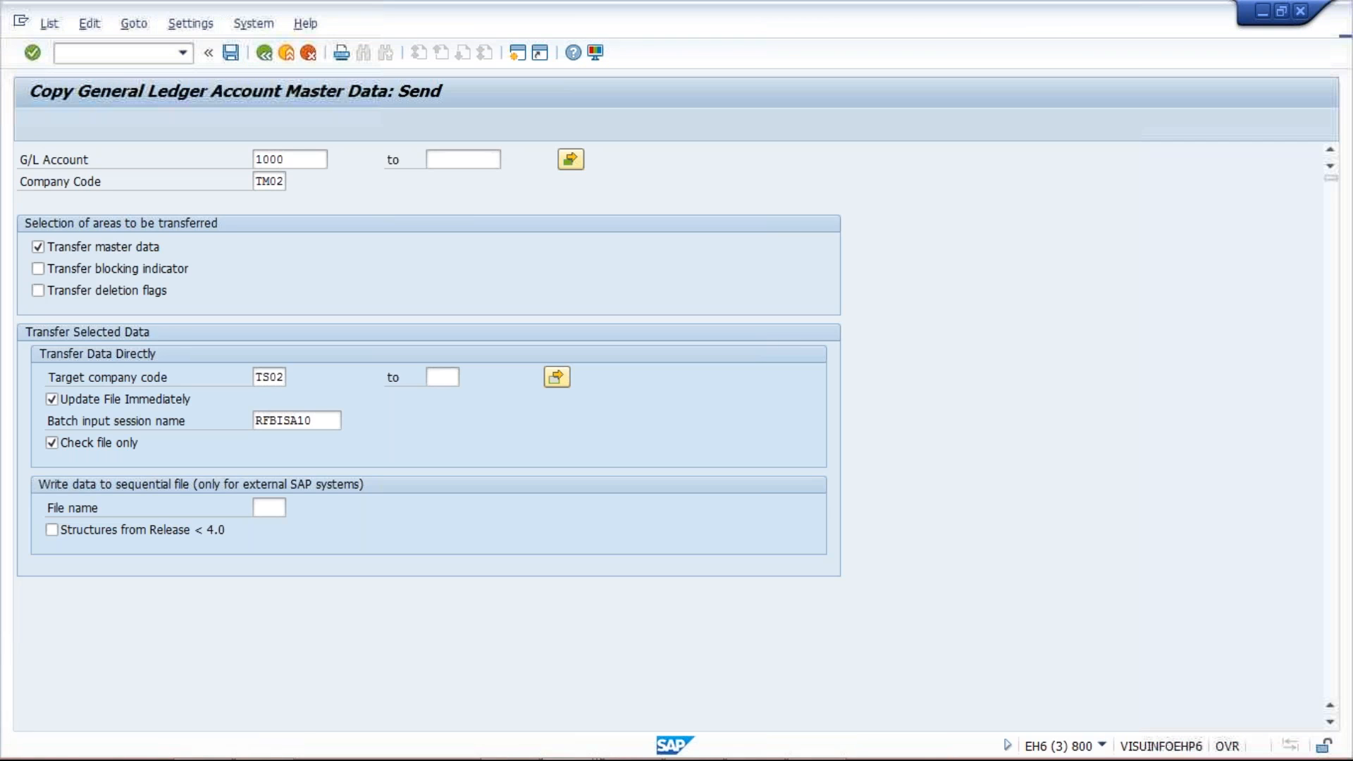
{"action": "key", "text": "F8"}
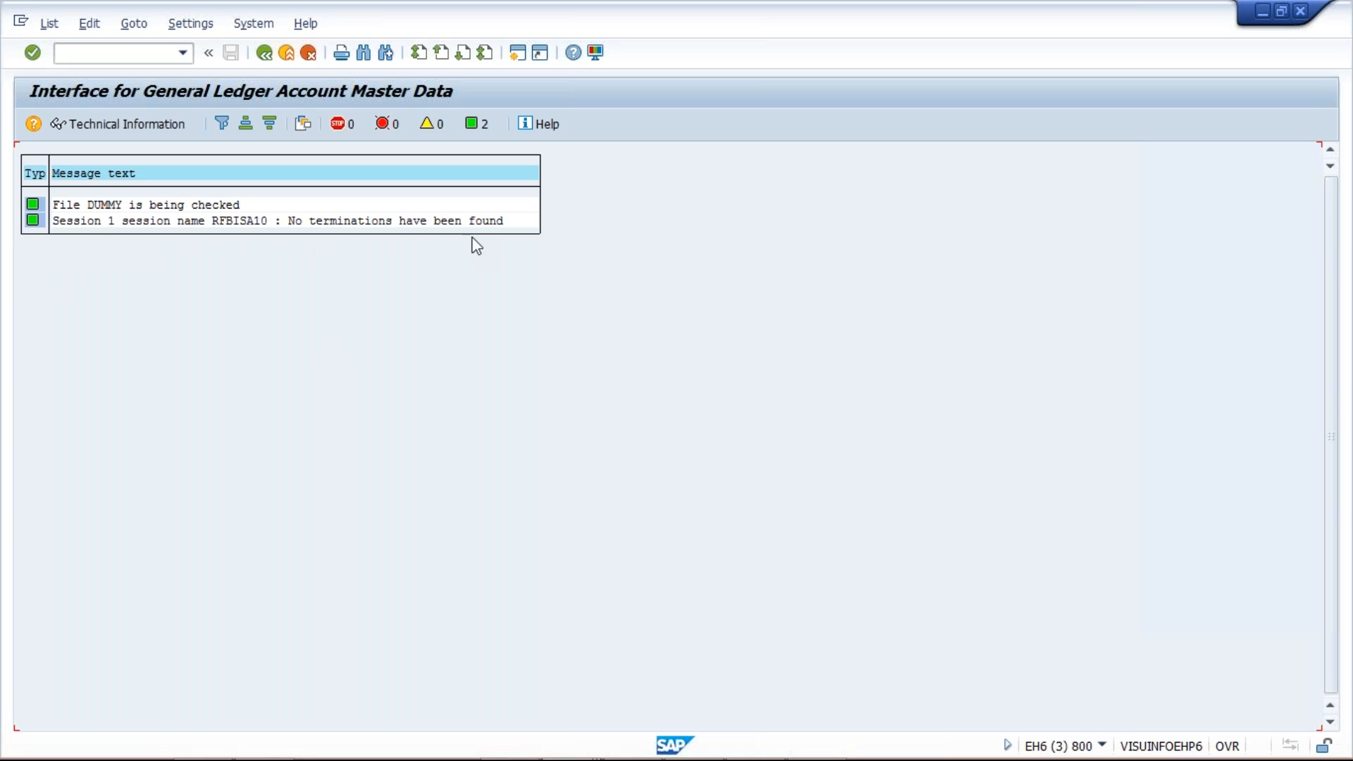
{"action": "left_click", "coordinate": [264, 53]}
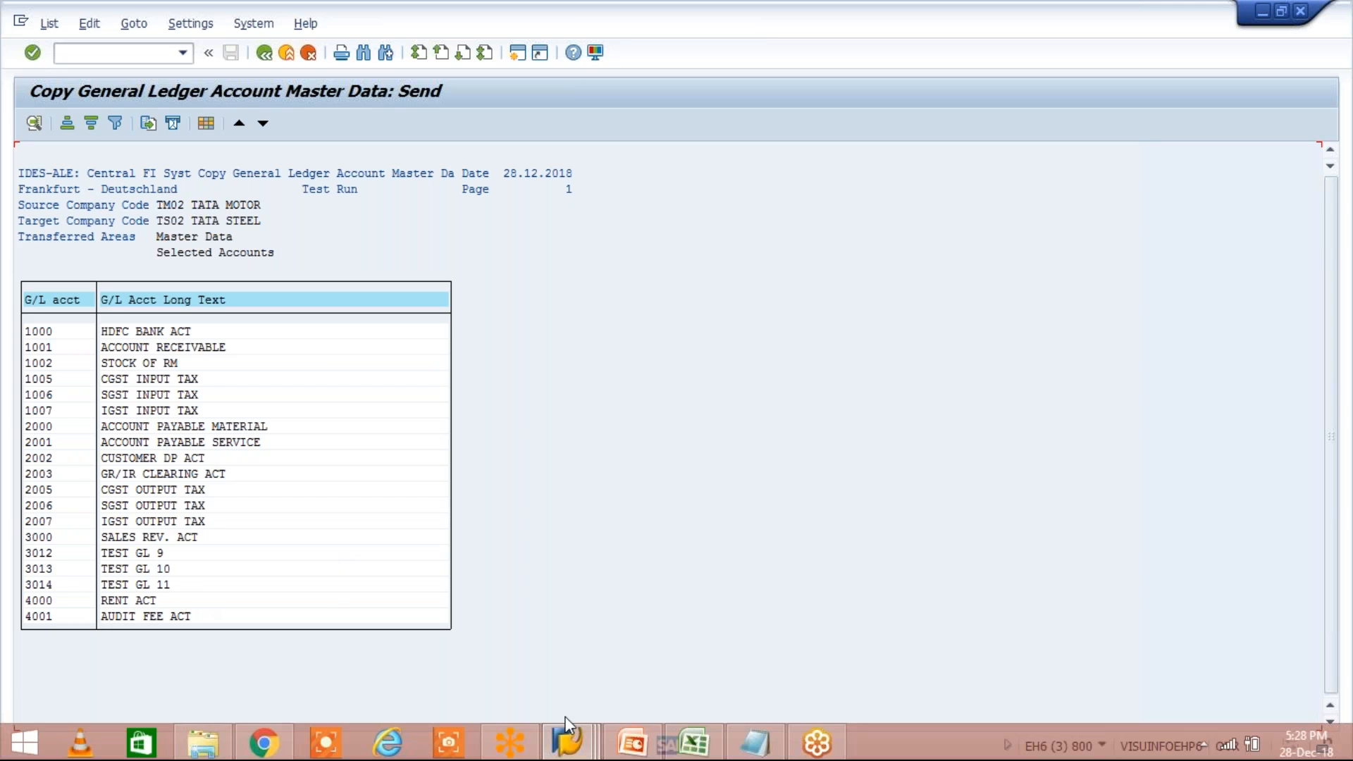
- In the other SAP session, open transaction FS00 and inspect the expenses accounts existing in company code TS02
{"action": "left_click", "coordinate": [578, 720]}
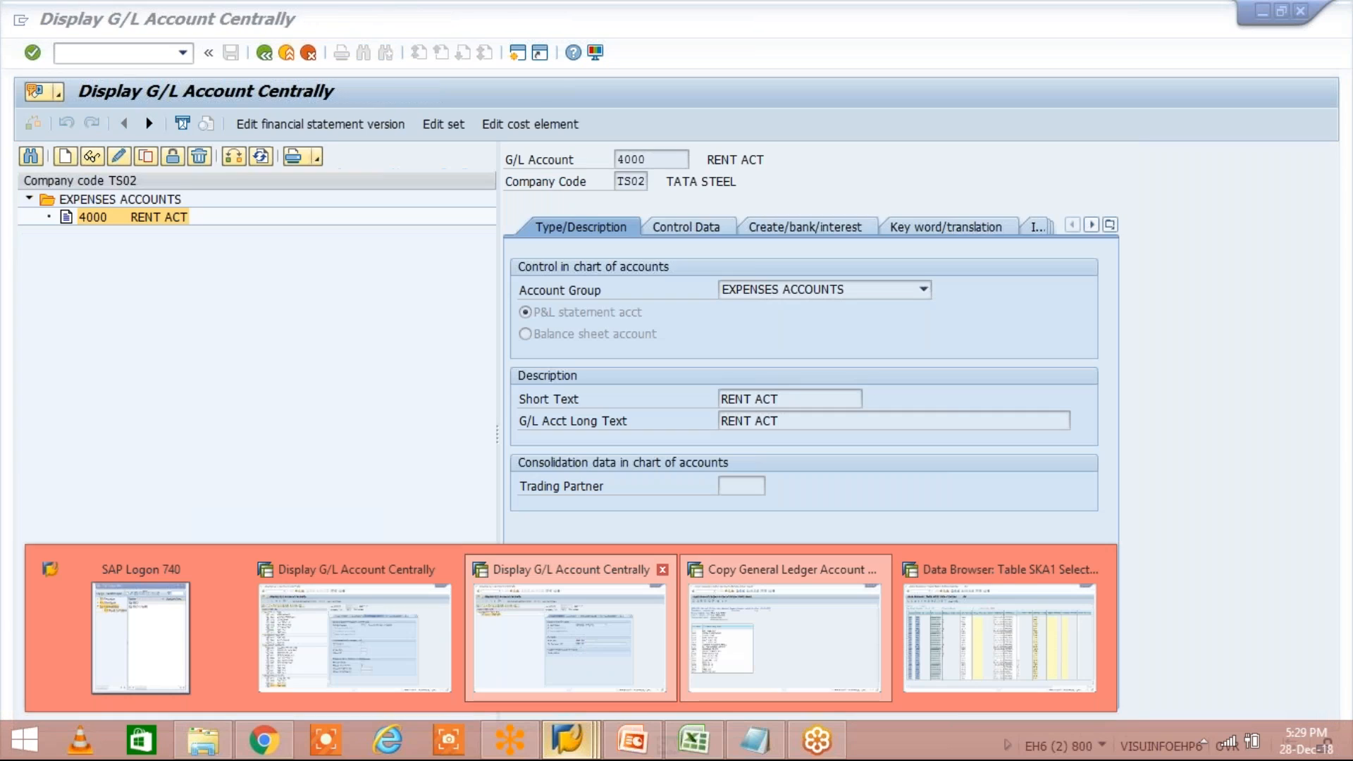
{"action": "left_click", "coordinate": [583, 637]}
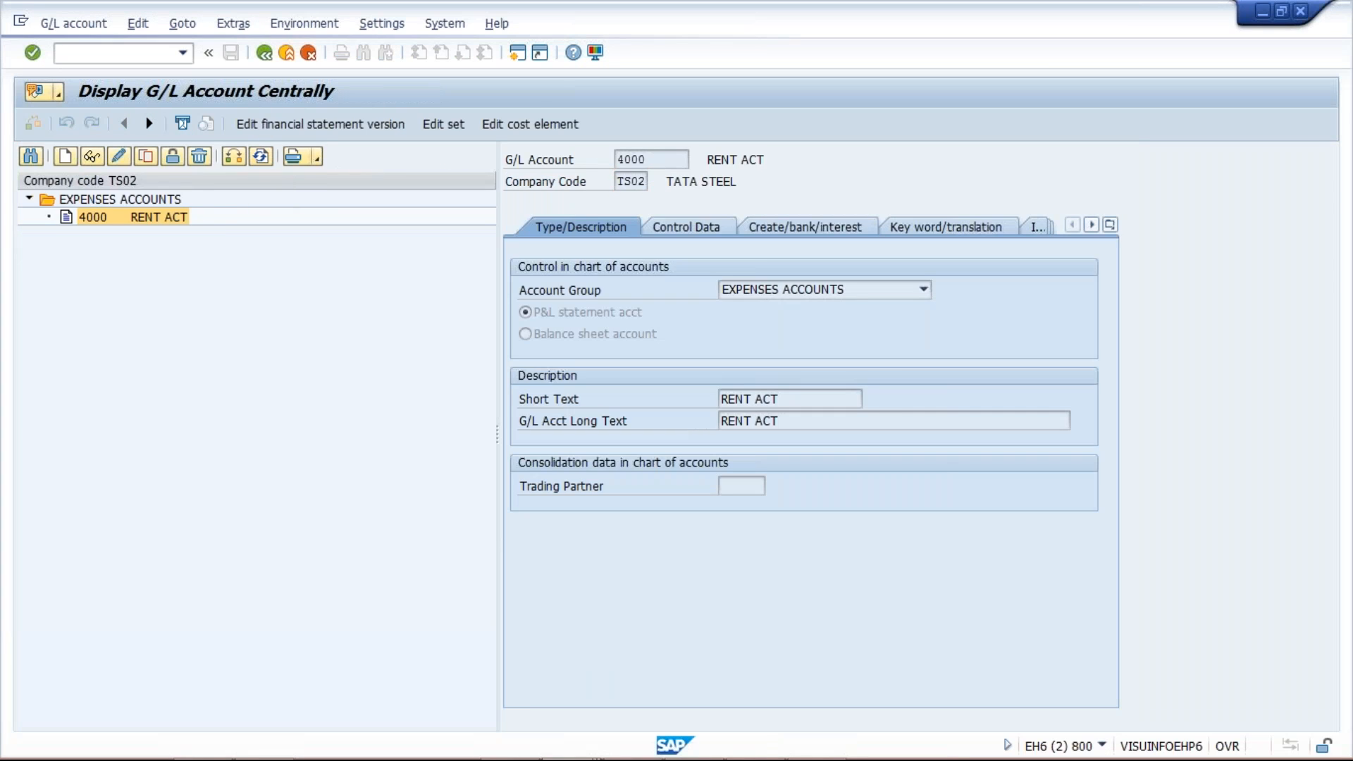
{"action": "left_click", "coordinate": [133, 56]}
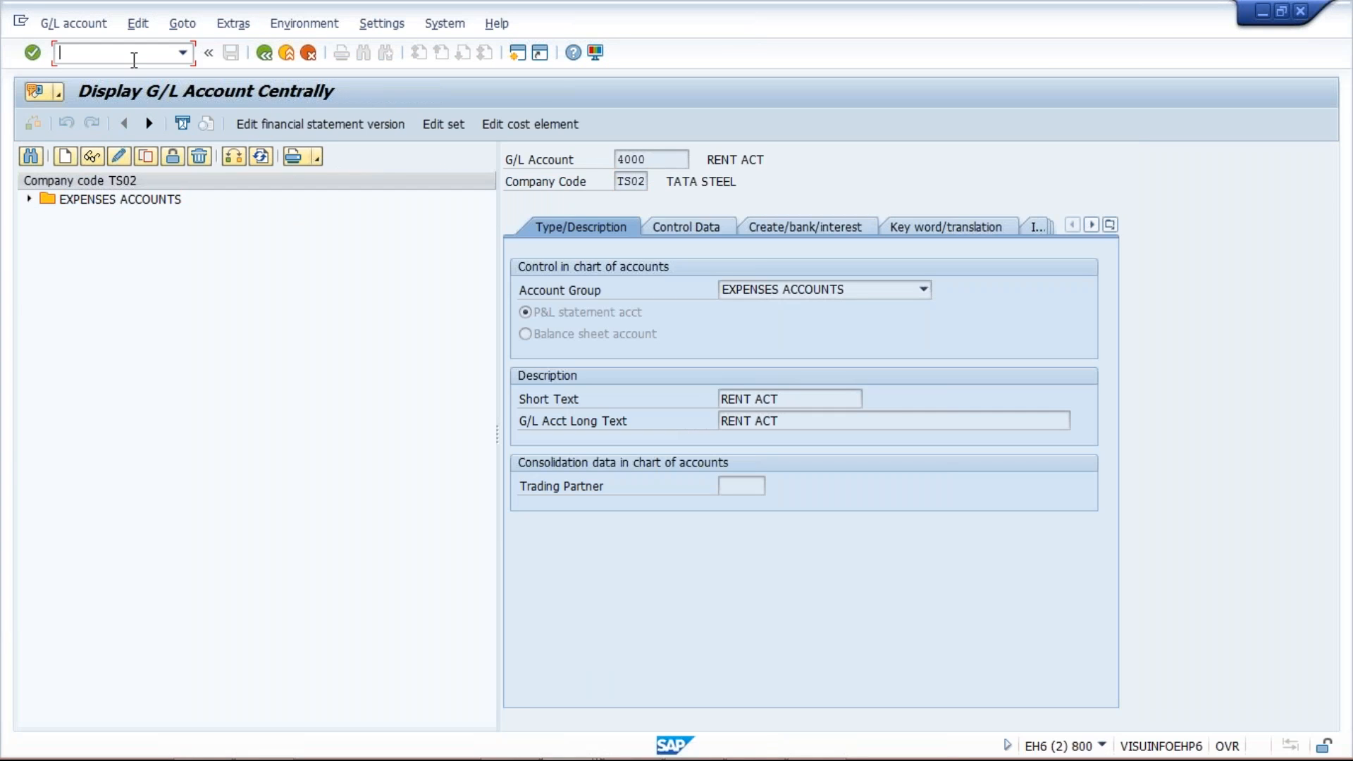
{"action": "type", "text": "/Nd"}
{"action": "key", "text": "BackSpace"}
{"action": "type", "text": "FS00"}
{"action": "key", "text": "Return"}
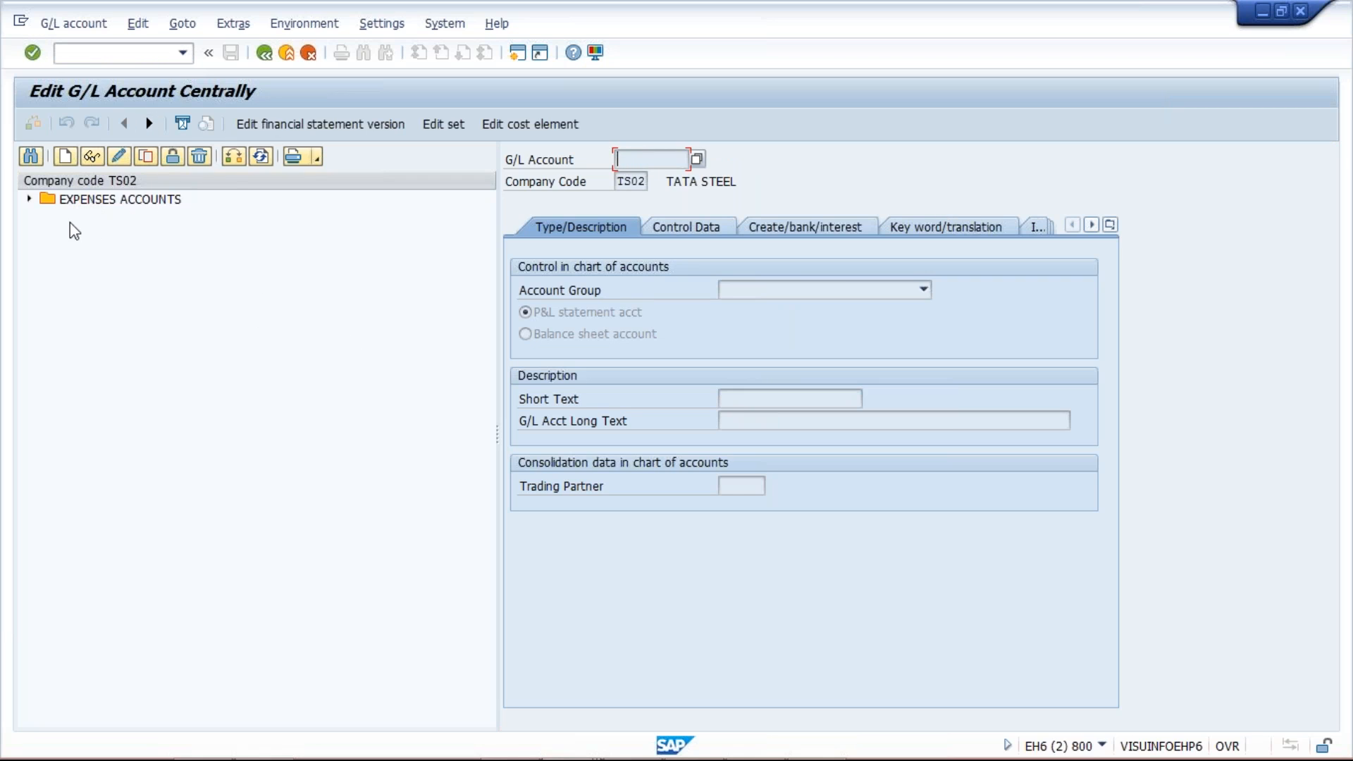
{"action": "left_click", "coordinate": [29, 201]}
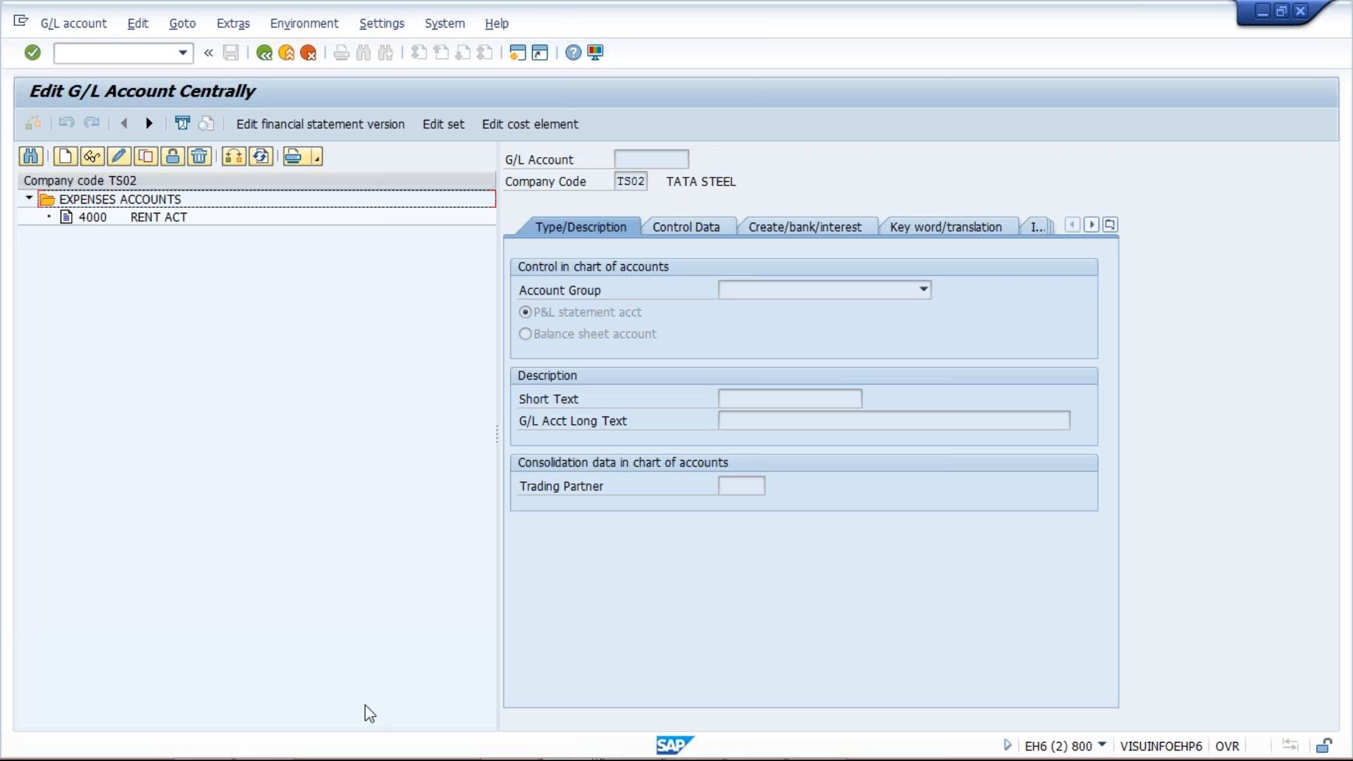
- Open transaction SE16 and display the SKB1 table entries for company code TS02
{"action": "left_click", "coordinate": [120, 52]}
{"action": "type", "text": "/N"}
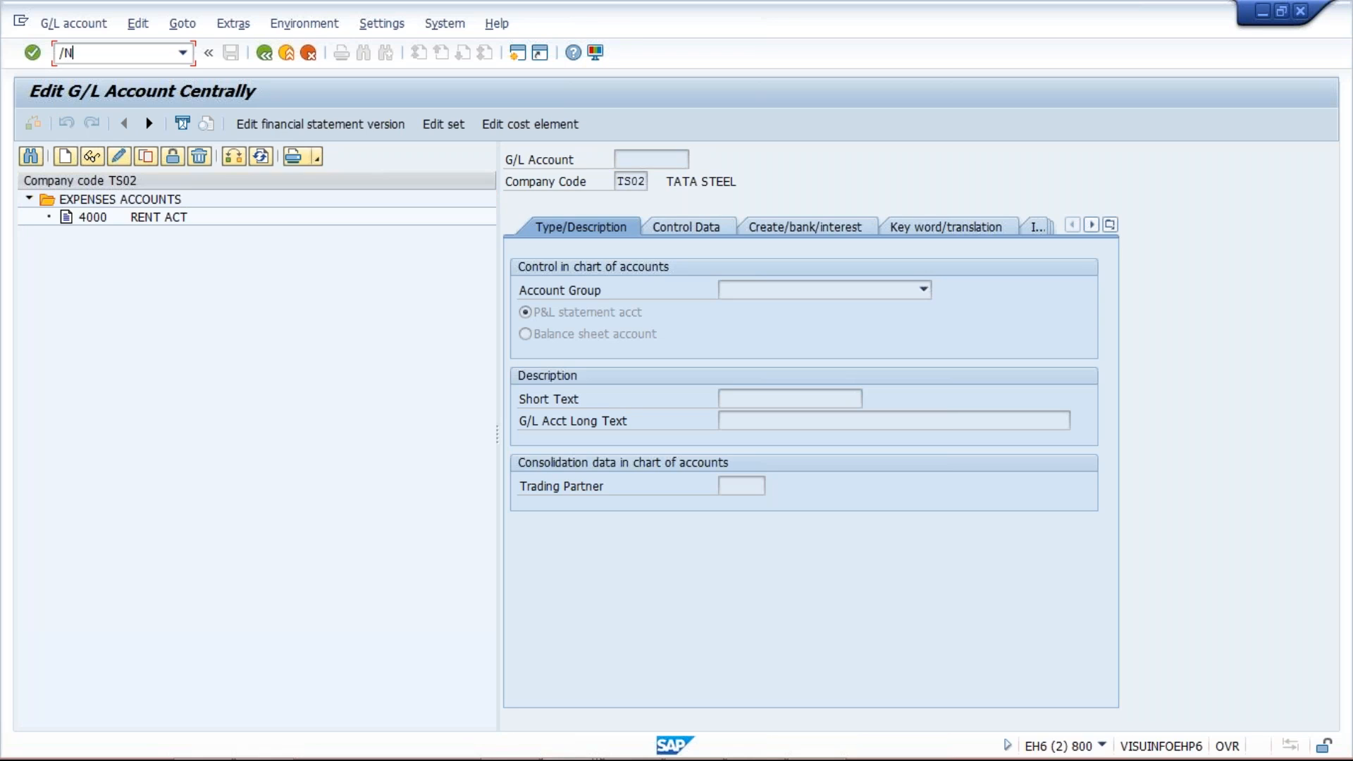
{"action": "type", "text": "SE16"}
{"action": "key", "text": "Return"}
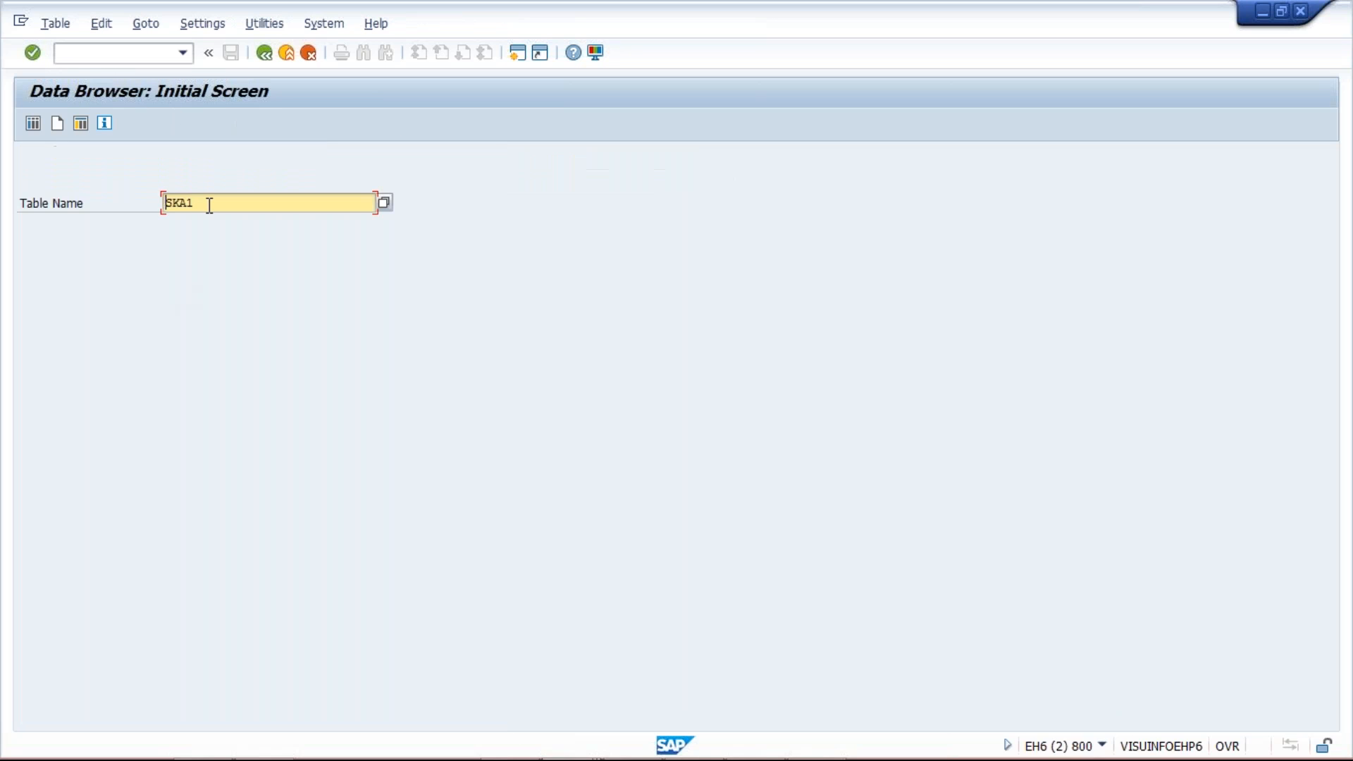
{"action": "key", "text": "BackSpace"}
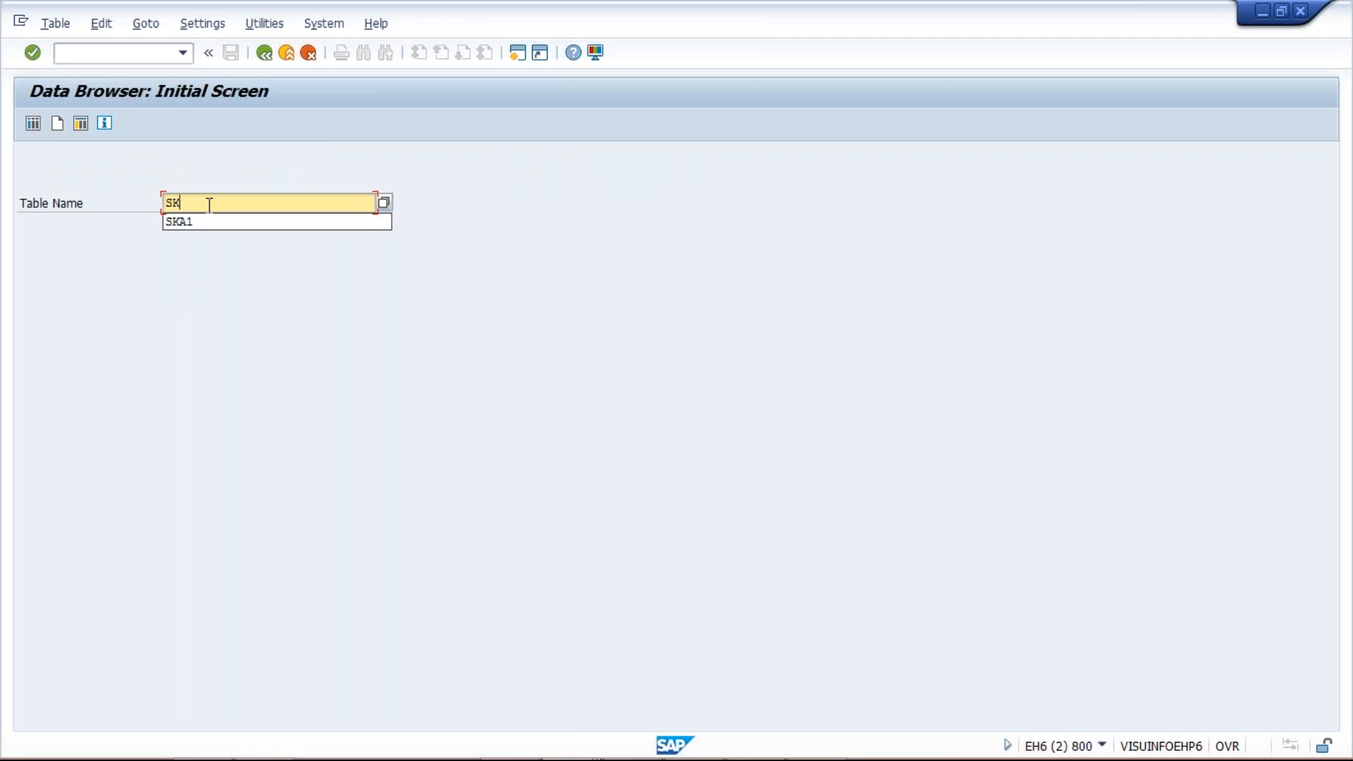
{"action": "type", "text": "B1"}
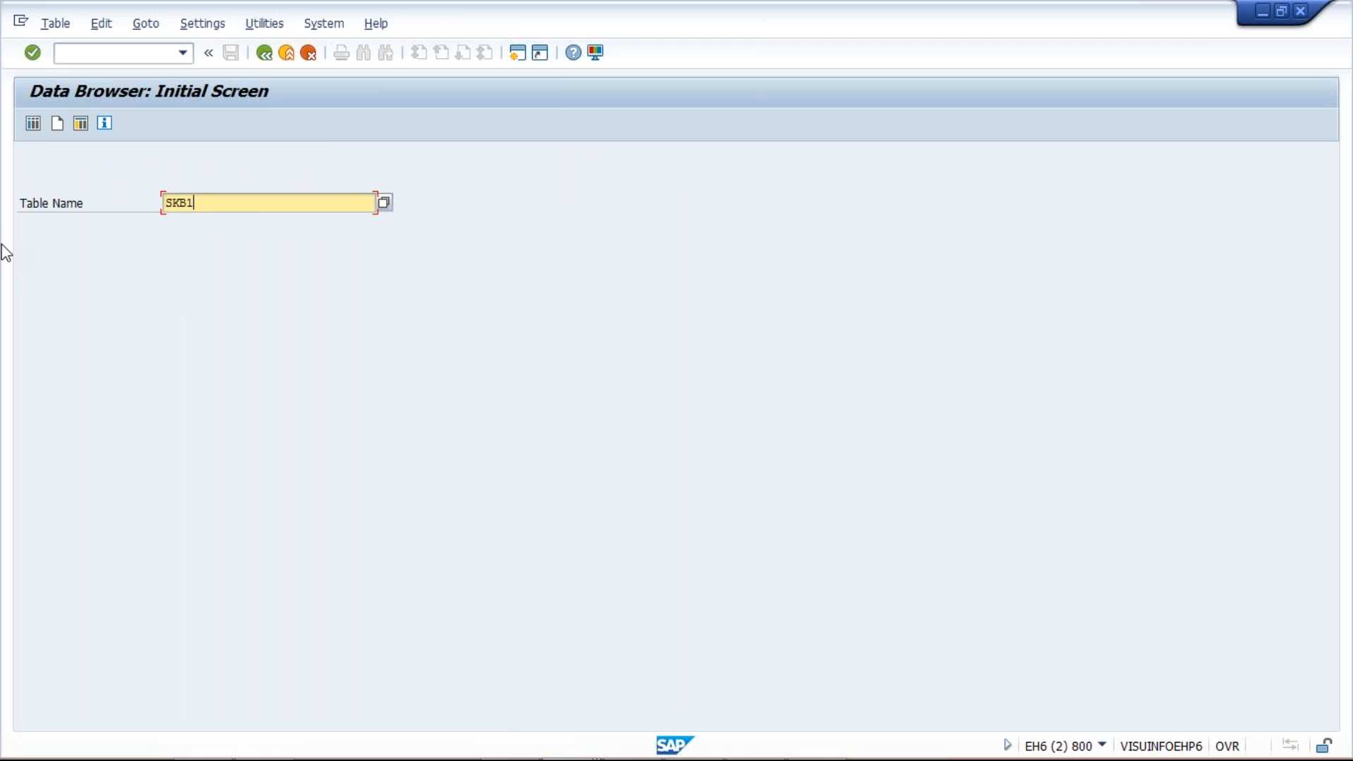
{"action": "key", "text": "Return"}
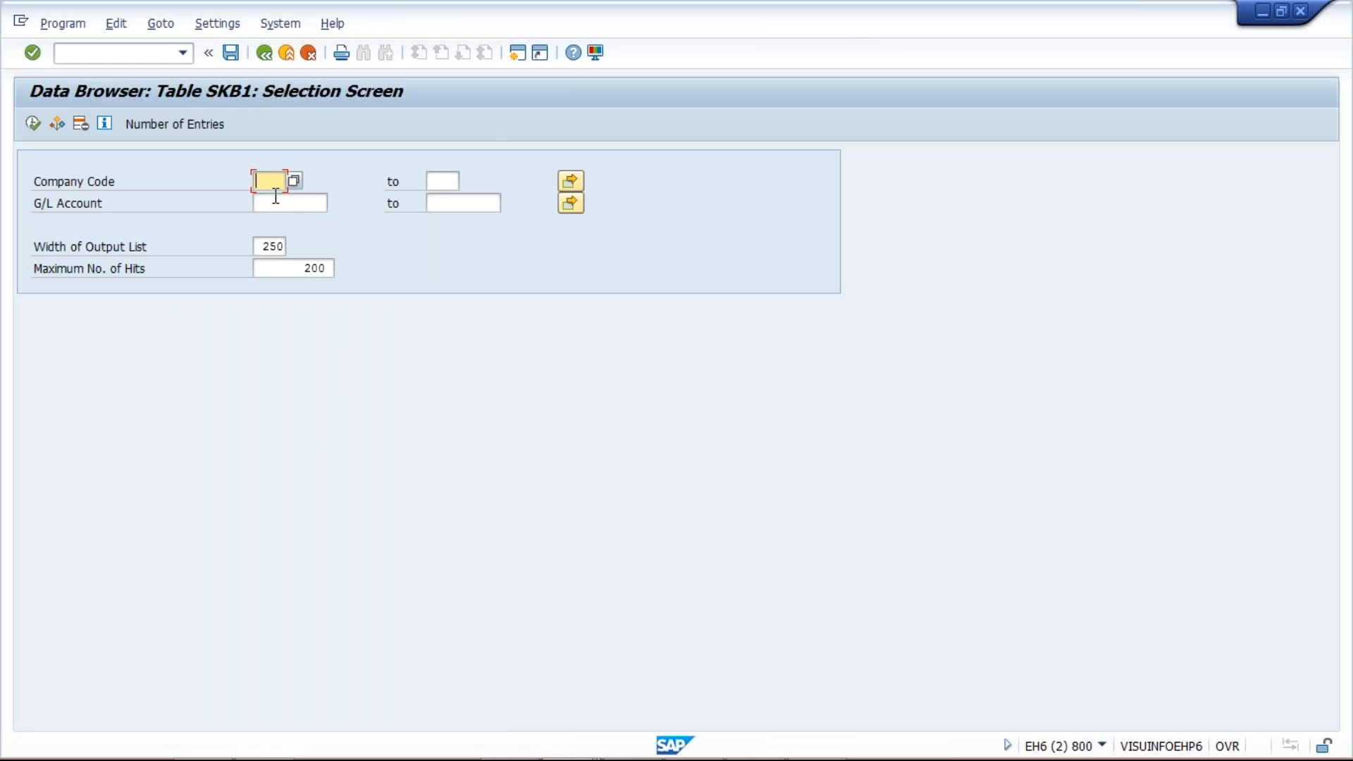
{"action": "type", "text": "TS02"}
{"action": "left_click", "coordinate": [33, 123]}
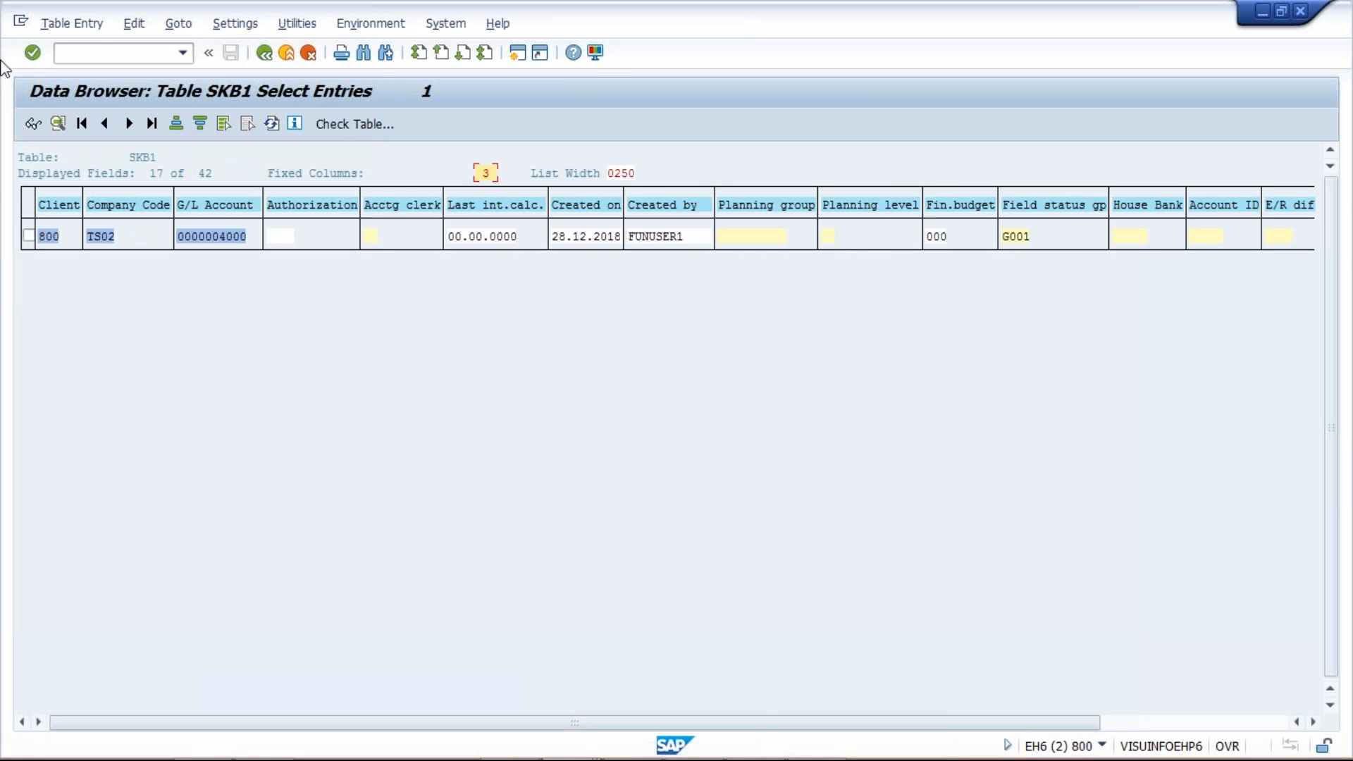
- Open transaction SM35 and examine the batch input session overview
{"action": "left_click", "coordinate": [117, 54]}
{"action": "type", "text": "/NSM35"}
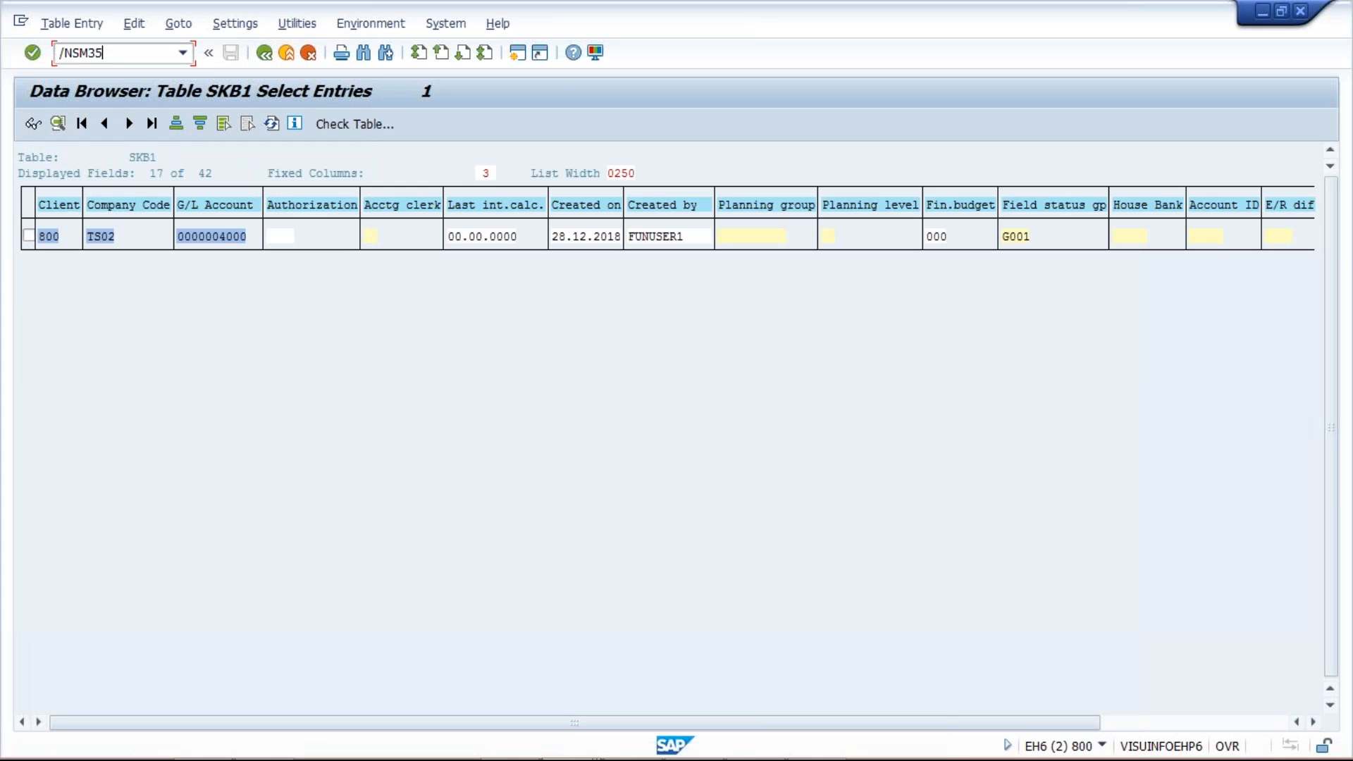
{"action": "key", "text": "Return"}
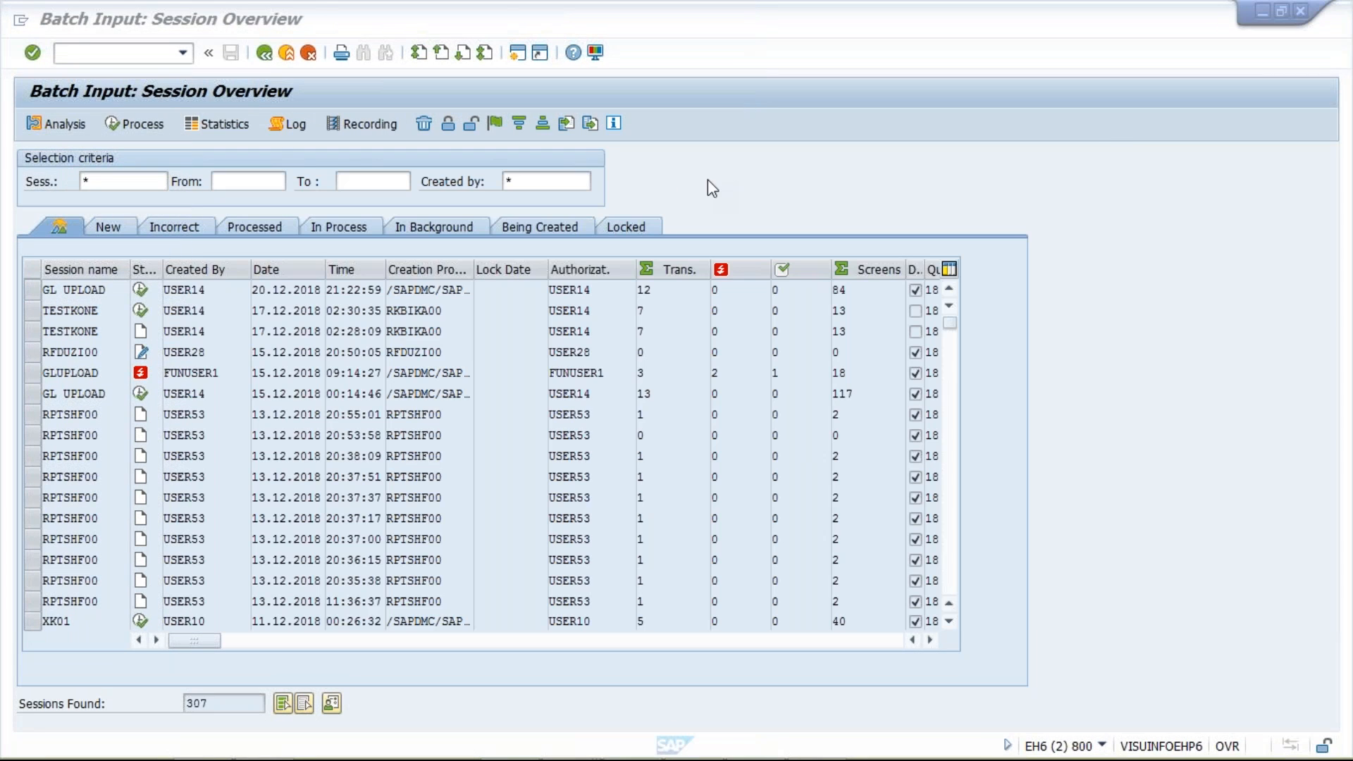
{"action": "left_click", "coordinate": [708, 179]}
- Return to the selection screen of the Copy General Ledger Account Master Data session and replace the batch input session name with a personal name
{"action": "mouse_move", "coordinate": [539, 719]}
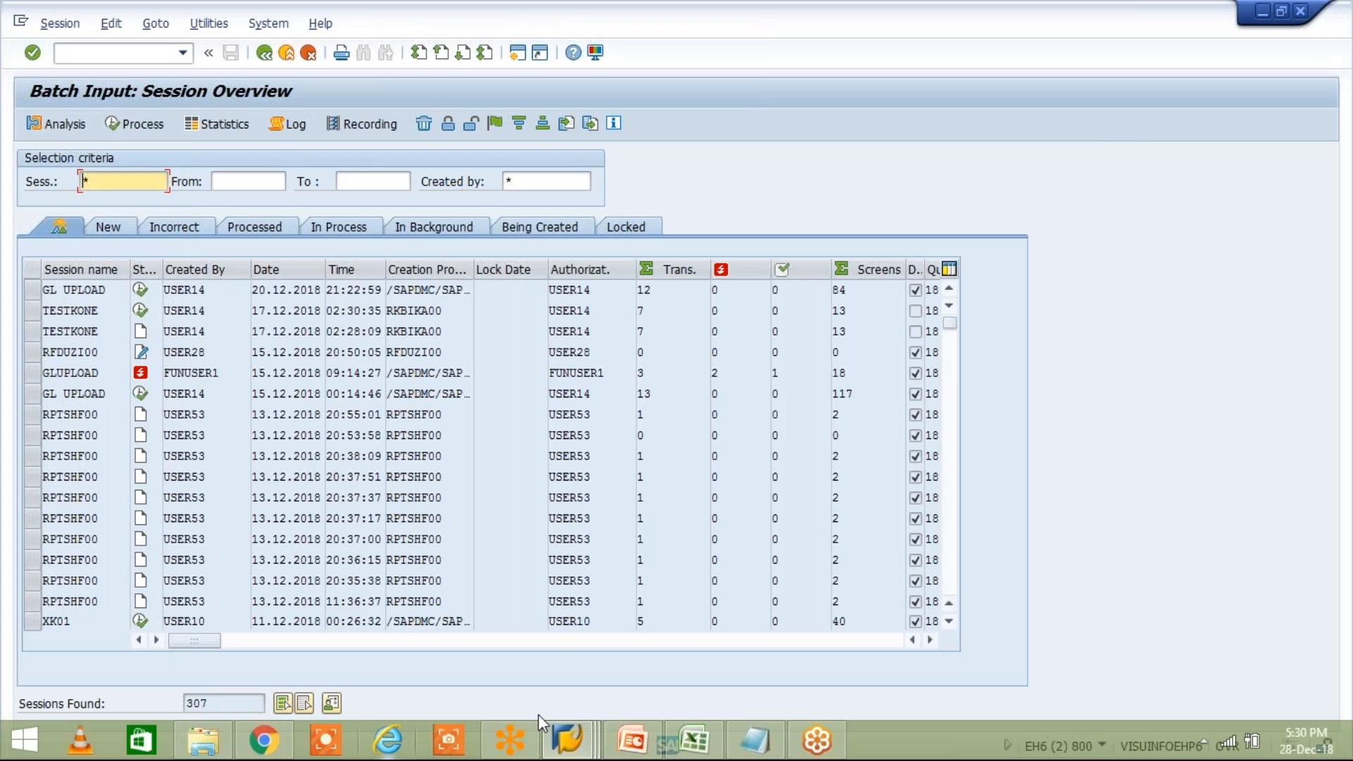
{"action": "left_click", "coordinate": [590, 735]}
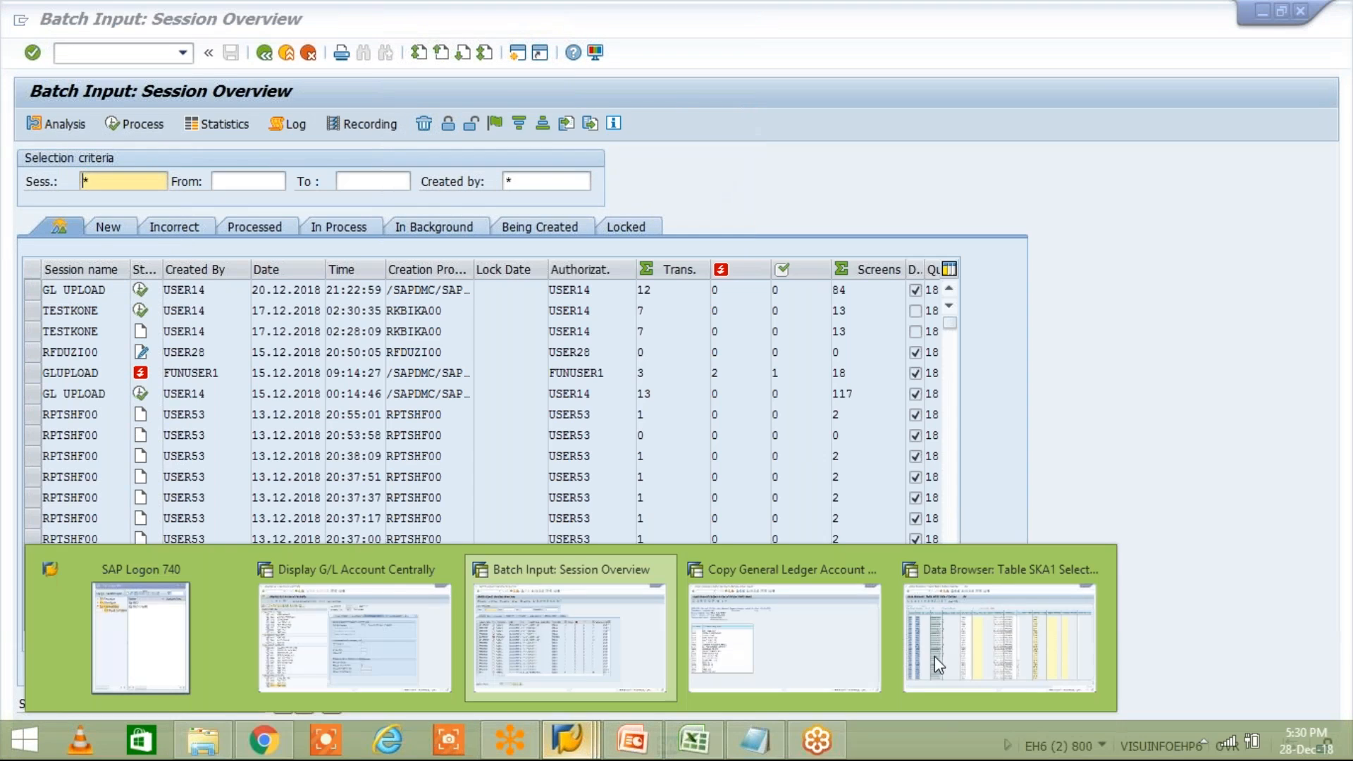
{"action": "left_click", "coordinate": [782, 623]}
{"action": "left_click", "coordinate": [305, 337]}
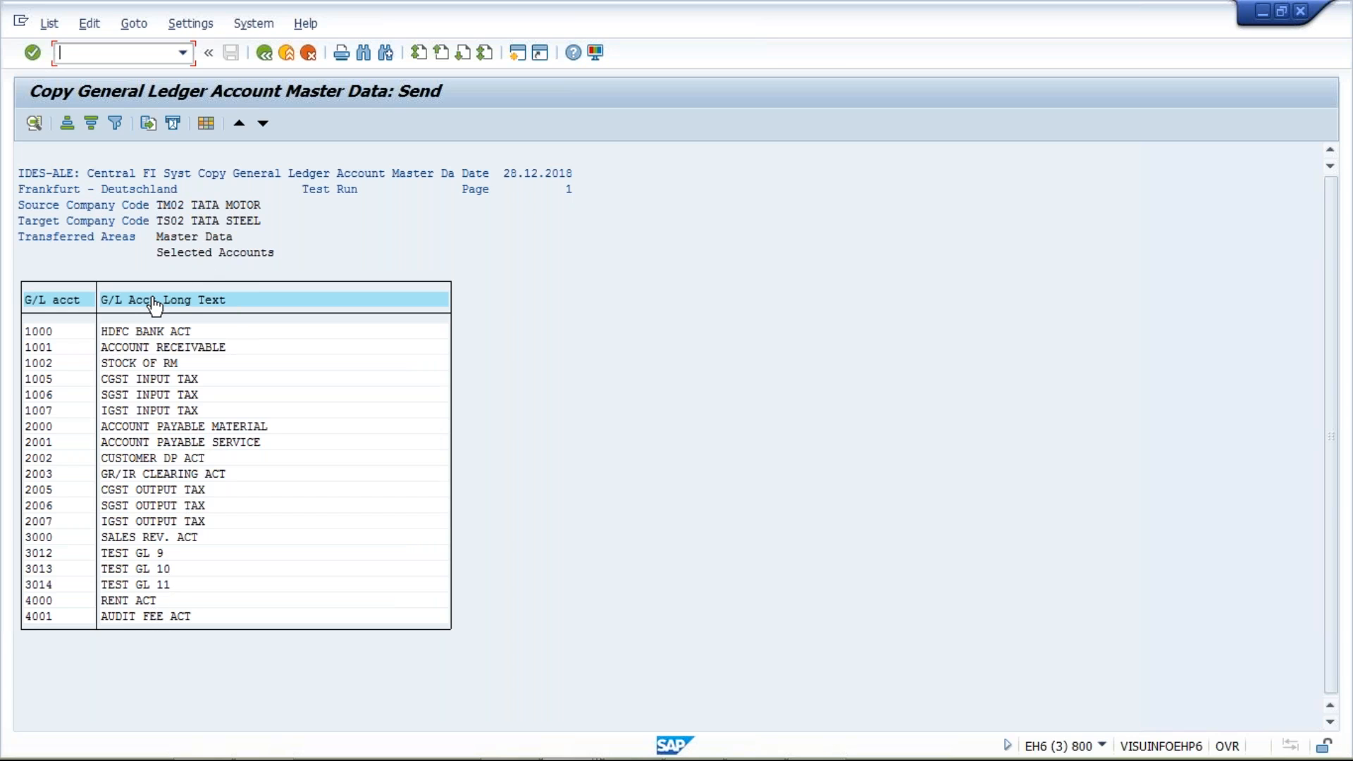
{"action": "left_click", "coordinate": [265, 54]}
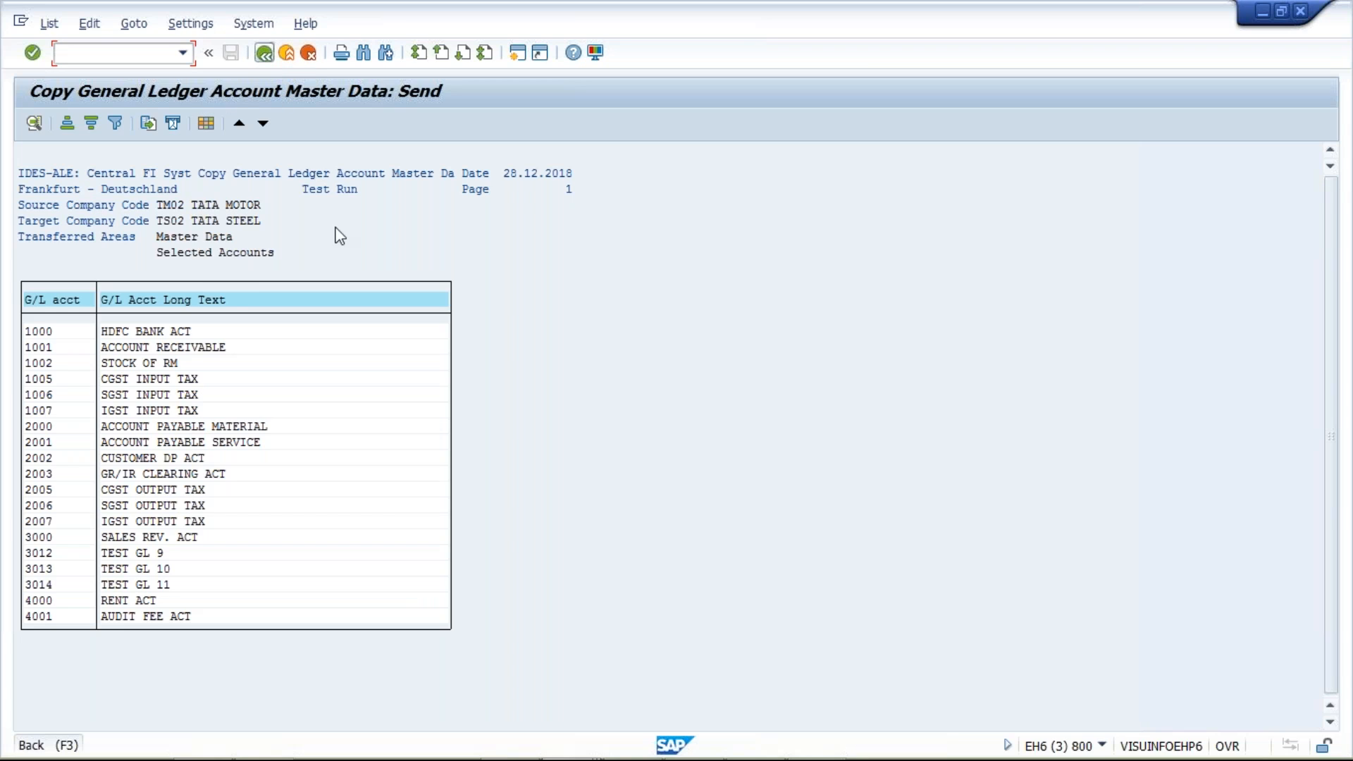
{"action": "left_click", "coordinate": [265, 55]}
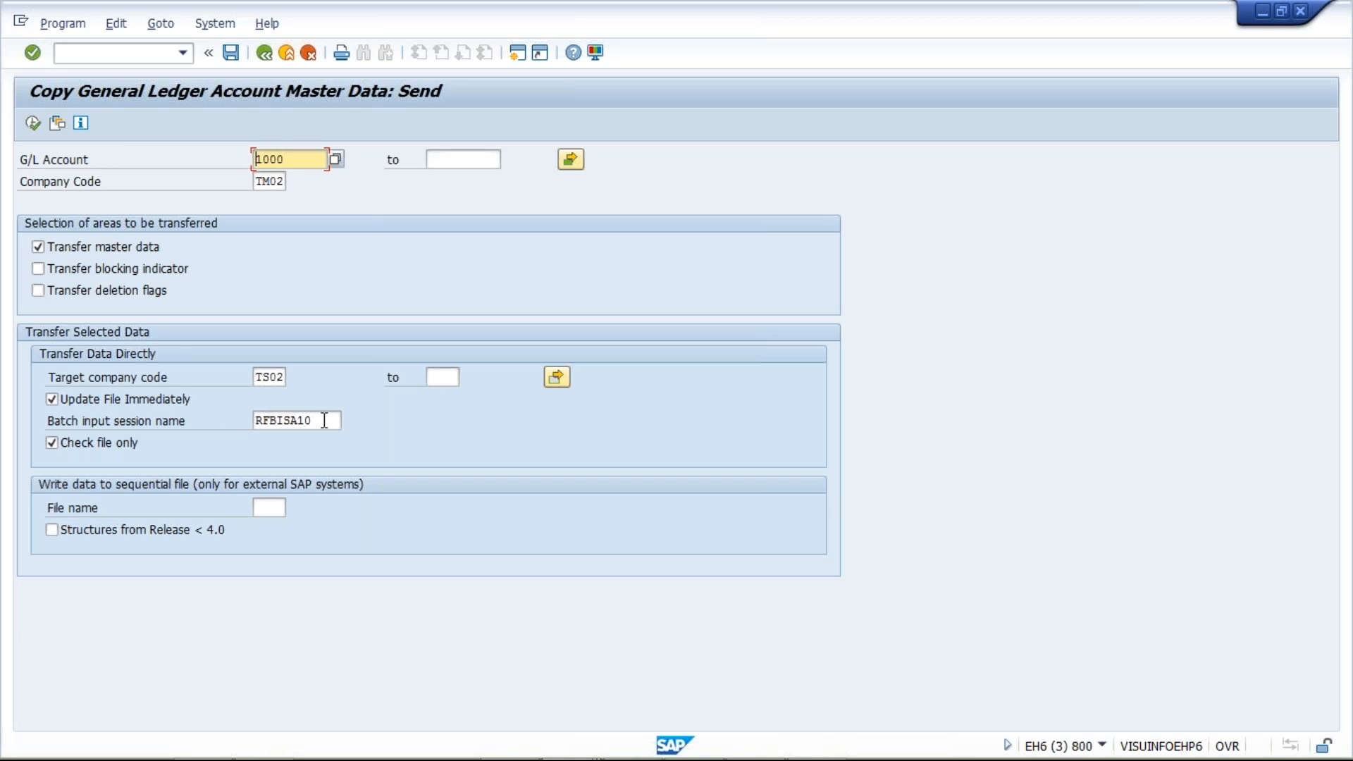
{"action": "left_click_drag", "start_coordinate": [331, 420], "coordinate": [187, 418]}
{"action": "type", "text": "RUMAR"}
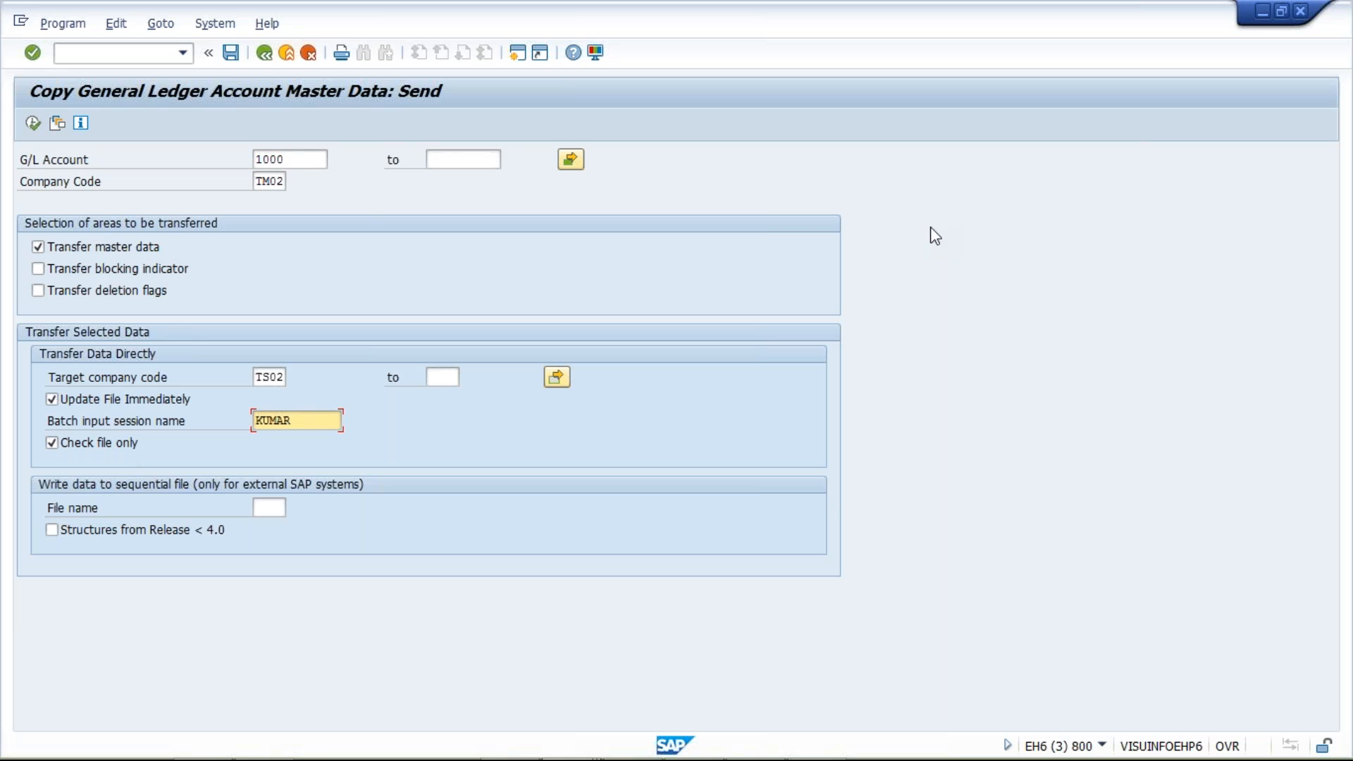
- Disable Check file only, run the G/L account transfer from TM02 to TS02 as an update run, and view the account list
{"action": "left_click", "coordinate": [73, 447]}
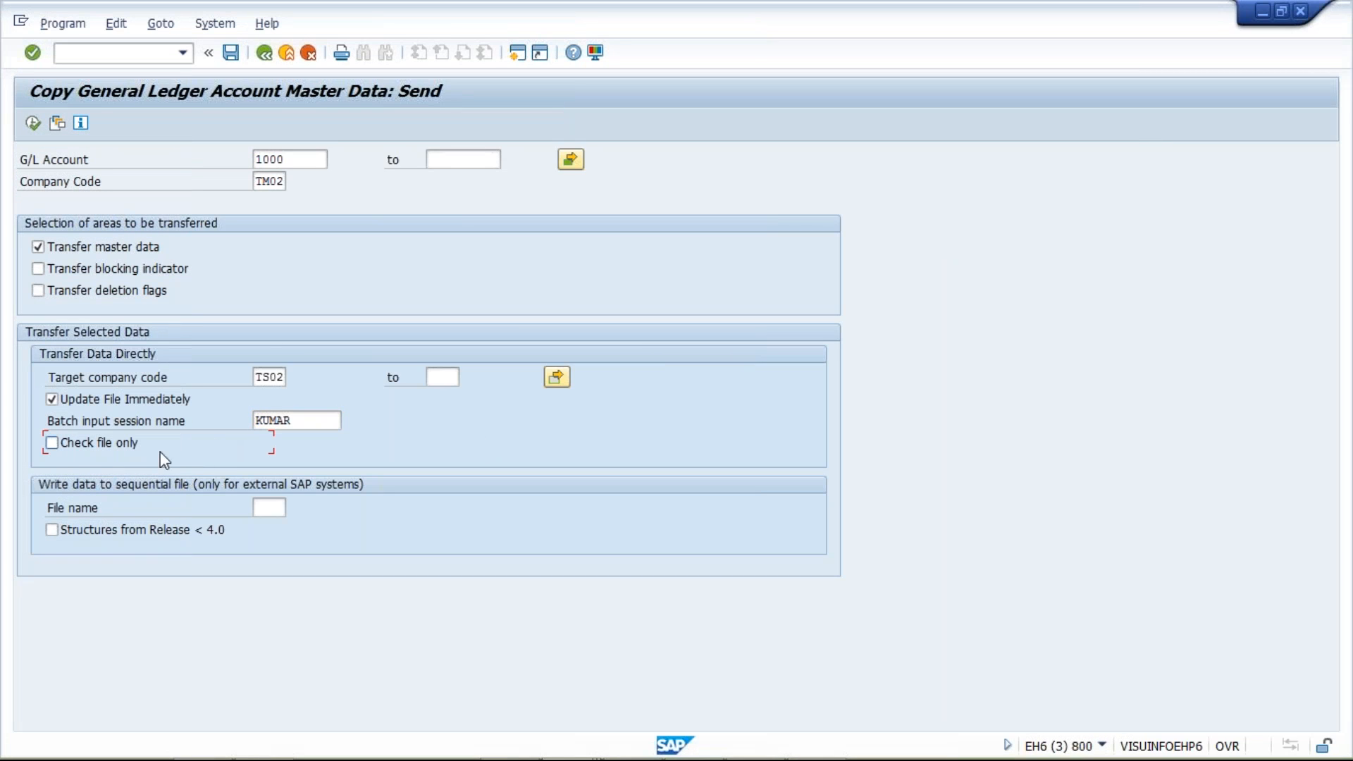
{"action": "left_click", "coordinate": [33, 123]}
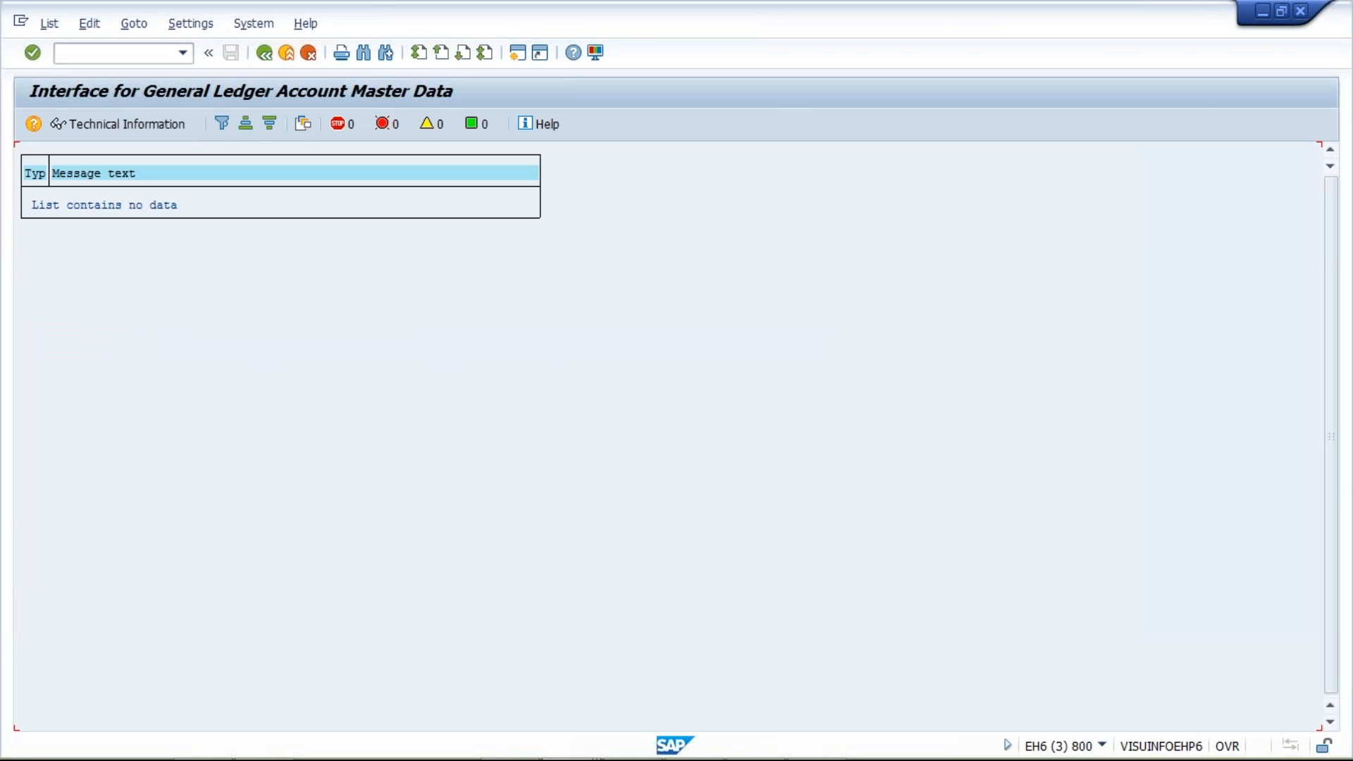
{"action": "left_click", "coordinate": [263, 52]}
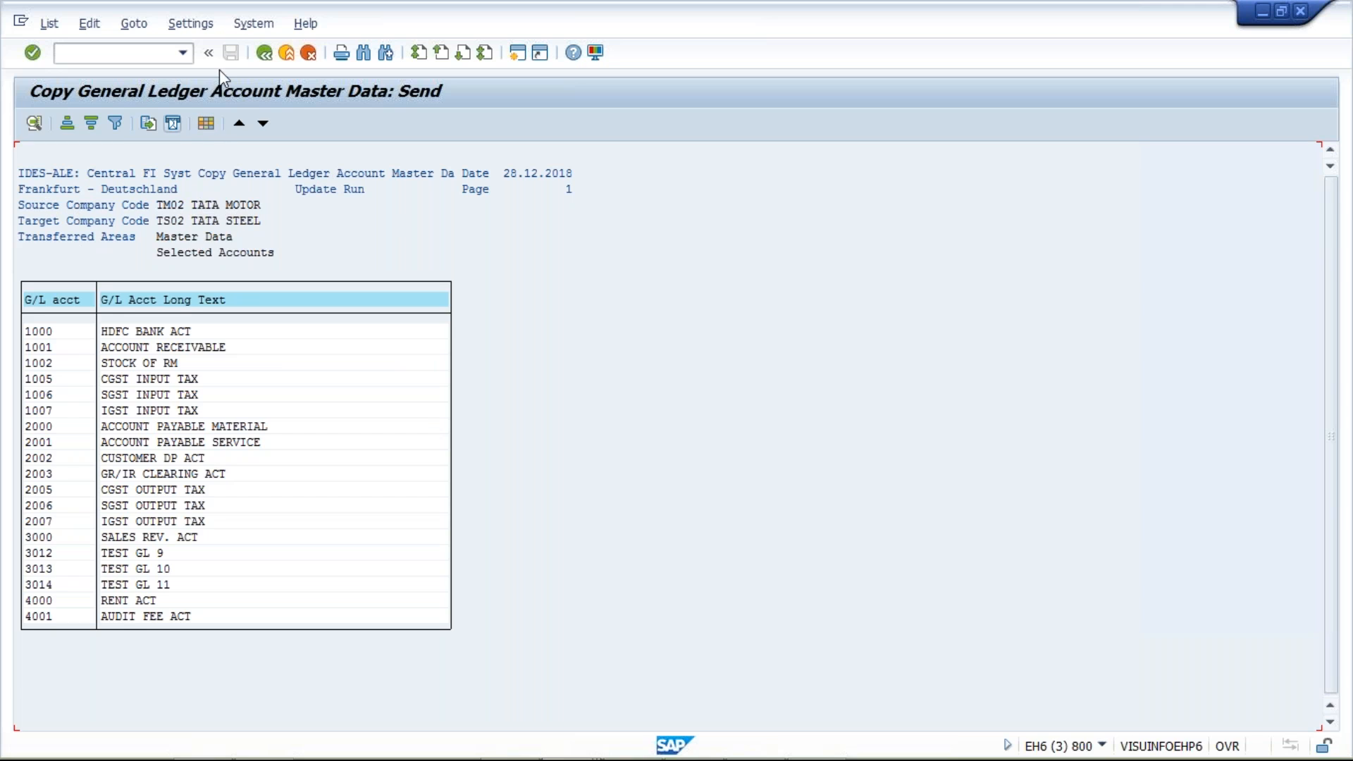
- Re-enable Check file only on the selection screen, rerun the transfer check under the new session name, and leave the message log
{"action": "left_click", "coordinate": [264, 53]}
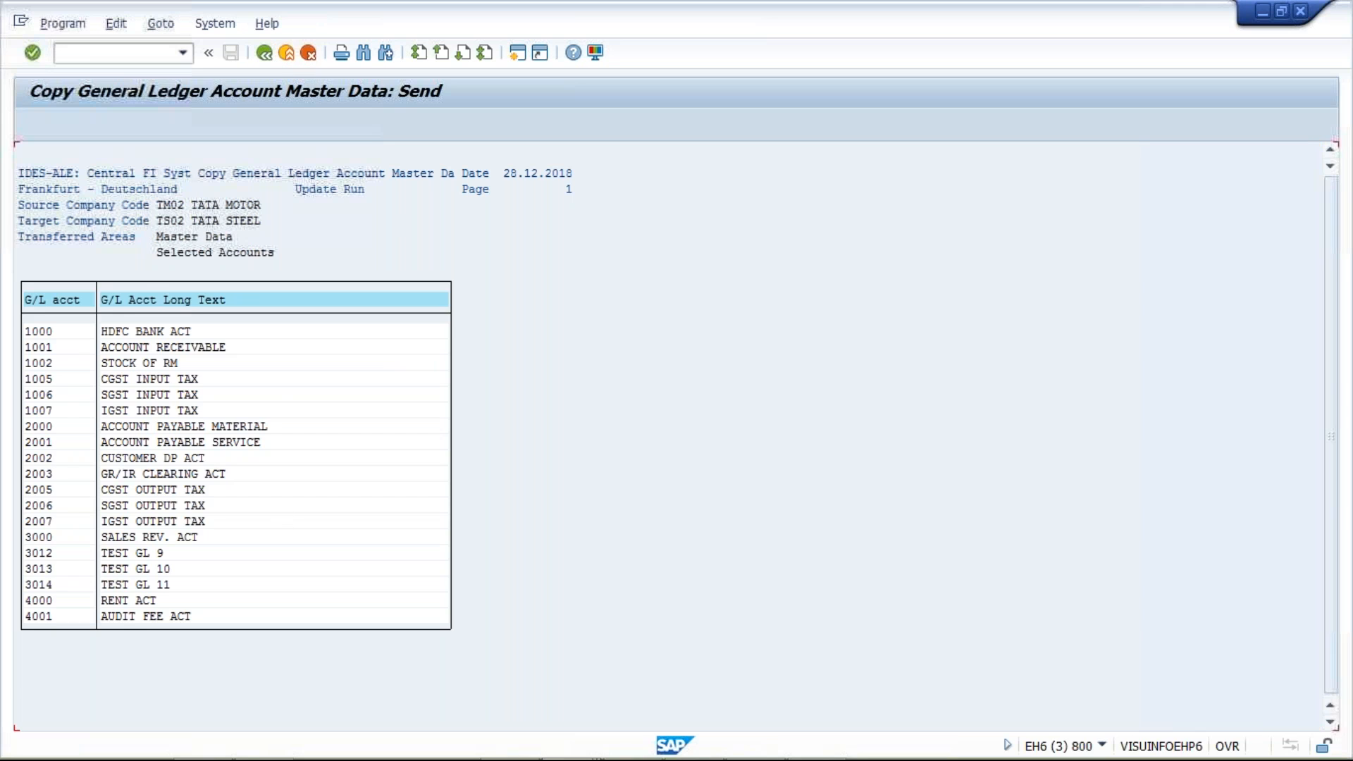
{"action": "left_click", "coordinate": [69, 441]}
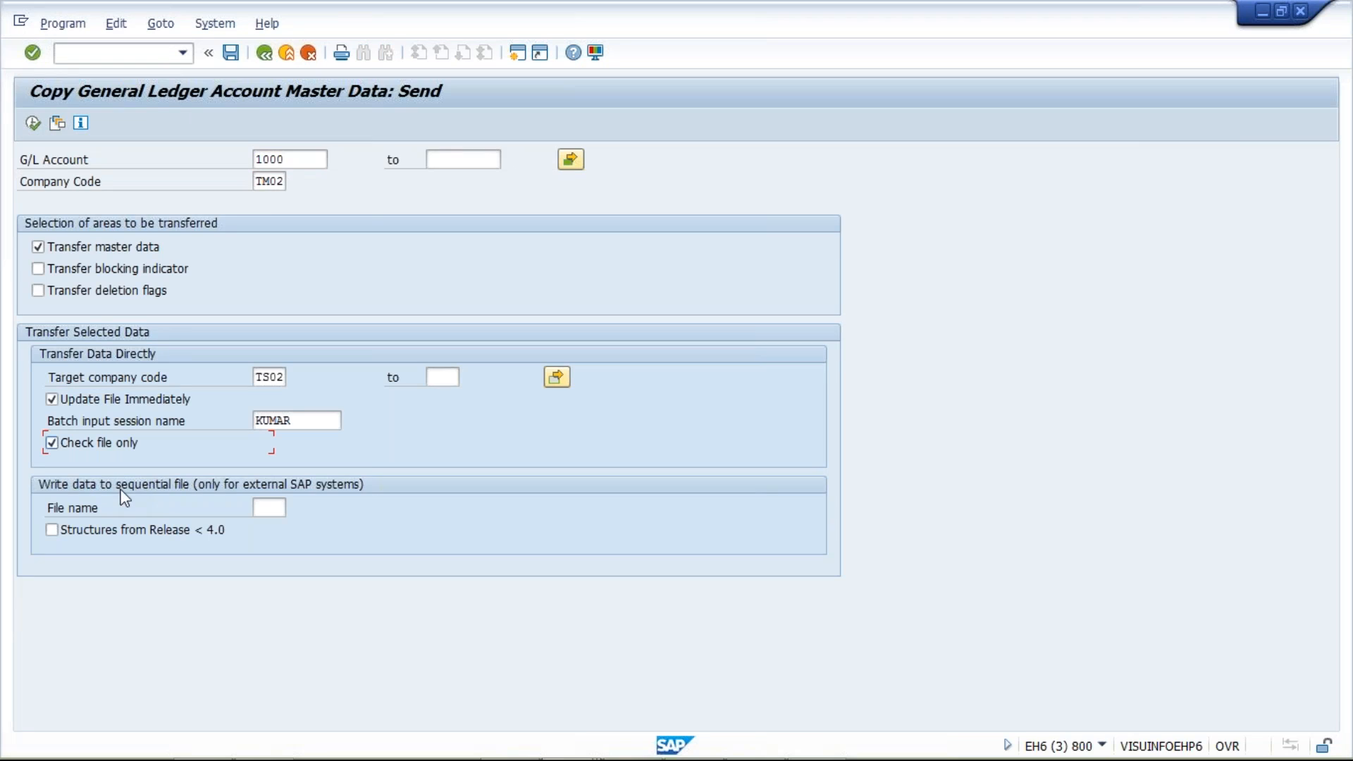
{"action": "left_click", "coordinate": [34, 123]}
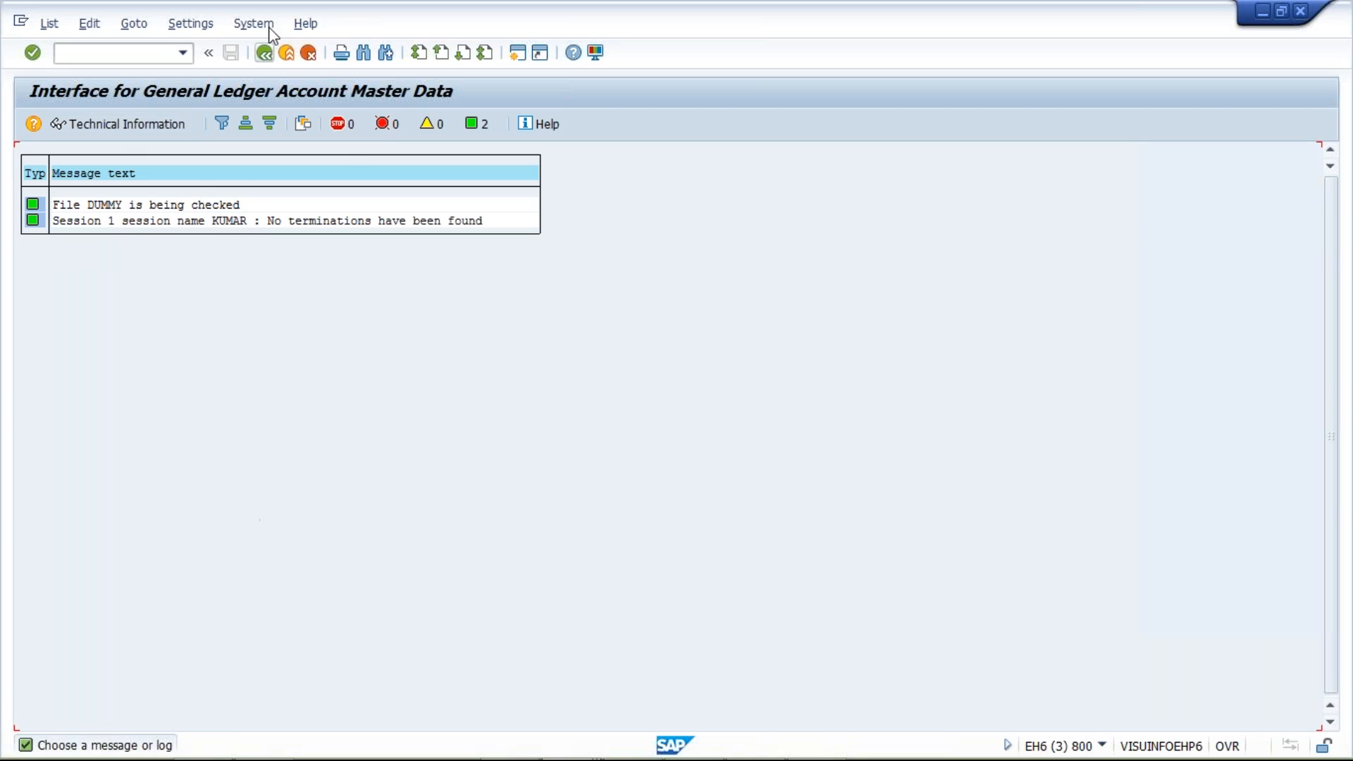
{"action": "left_click", "coordinate": [264, 52]}
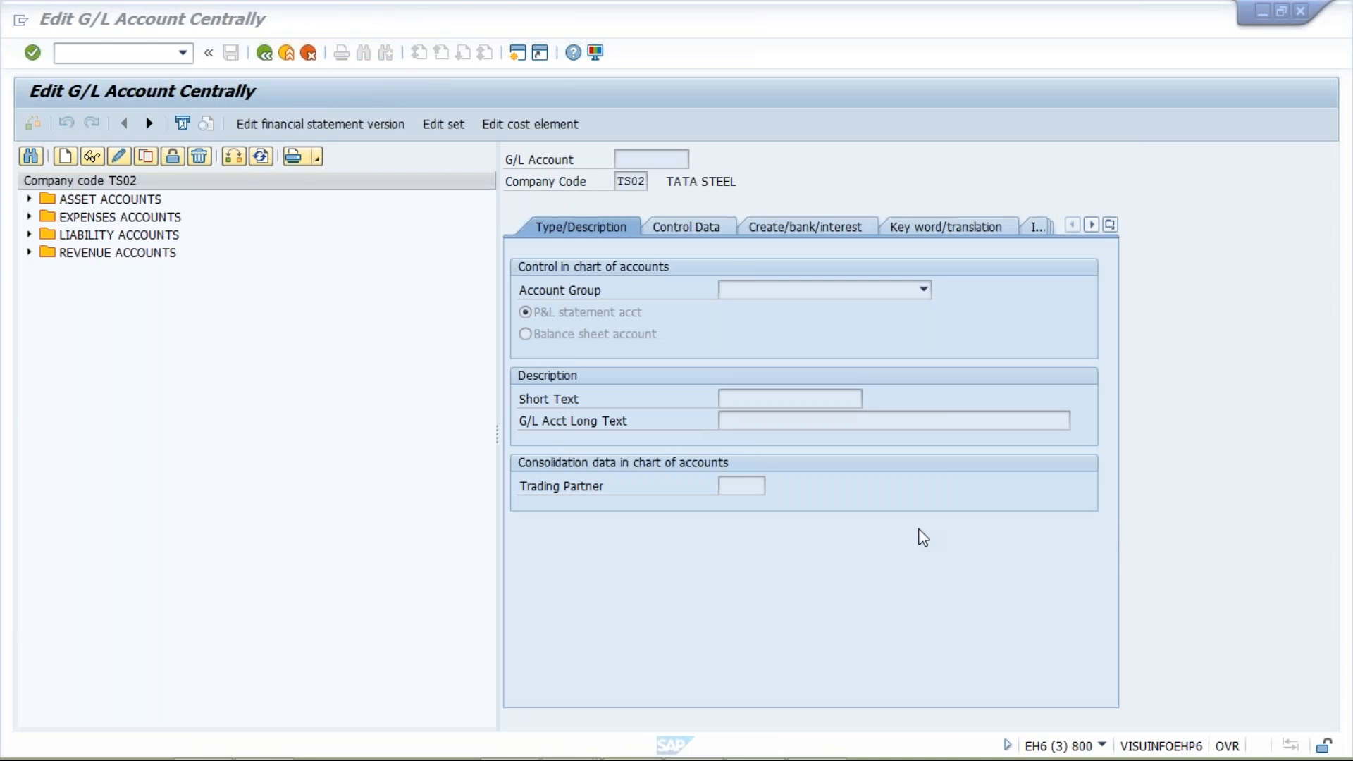
- Open transaction FS00 for company code TS02 and expand the asset, expenses, liability and revenue account groups
{"action": "left_click", "coordinate": [919, 530]}
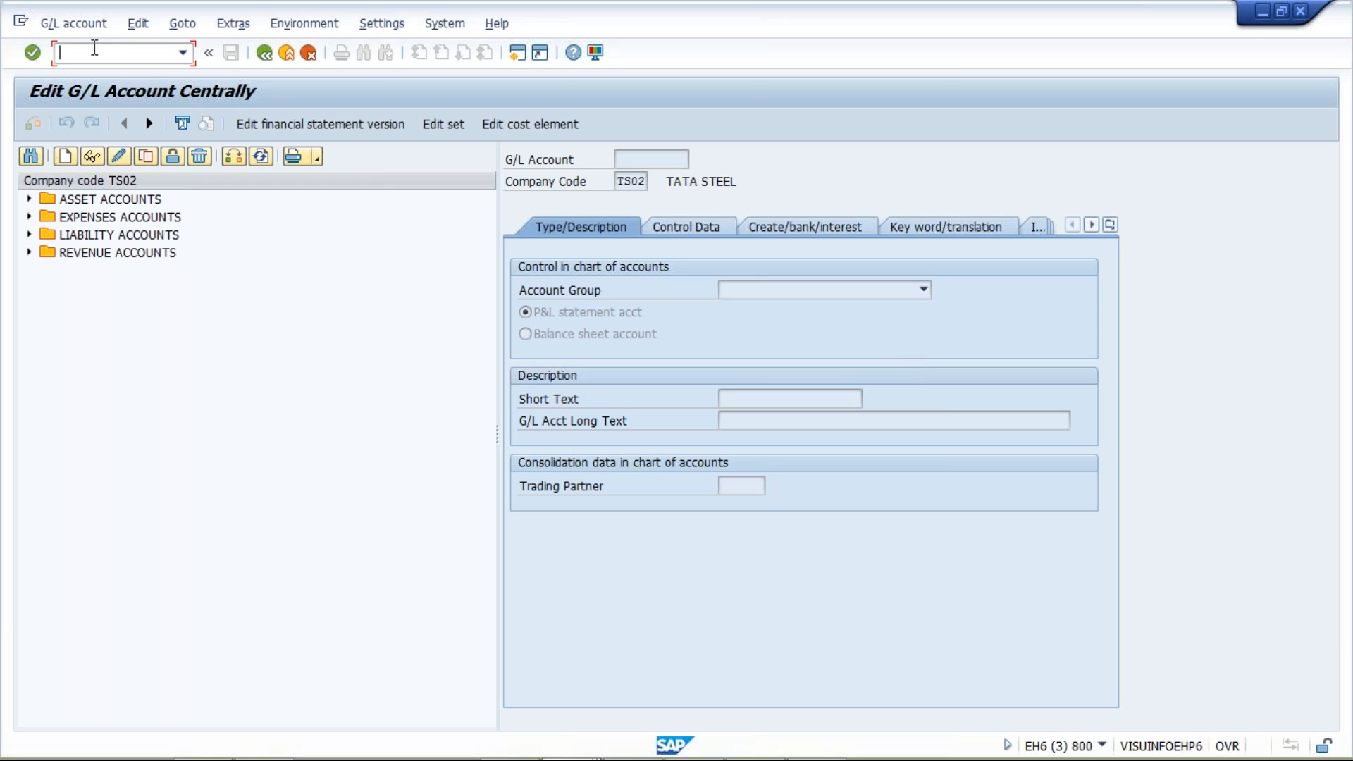
{"action": "type", "text": "/NFS00"}
{"action": "key", "text": "Return"}
{"action": "left_click", "coordinate": [28, 199]}
{"action": "left_click", "coordinate": [28, 324]}
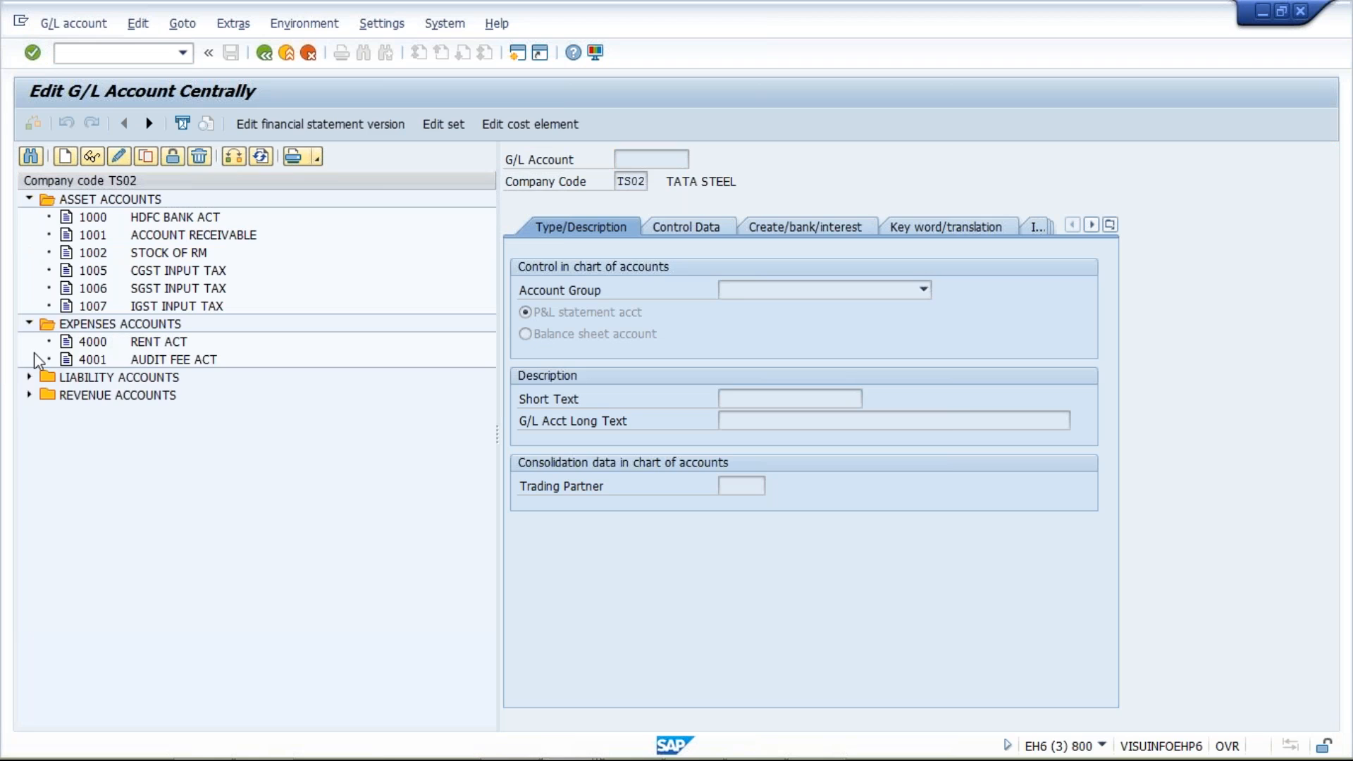
{"action": "left_click", "coordinate": [29, 377]}
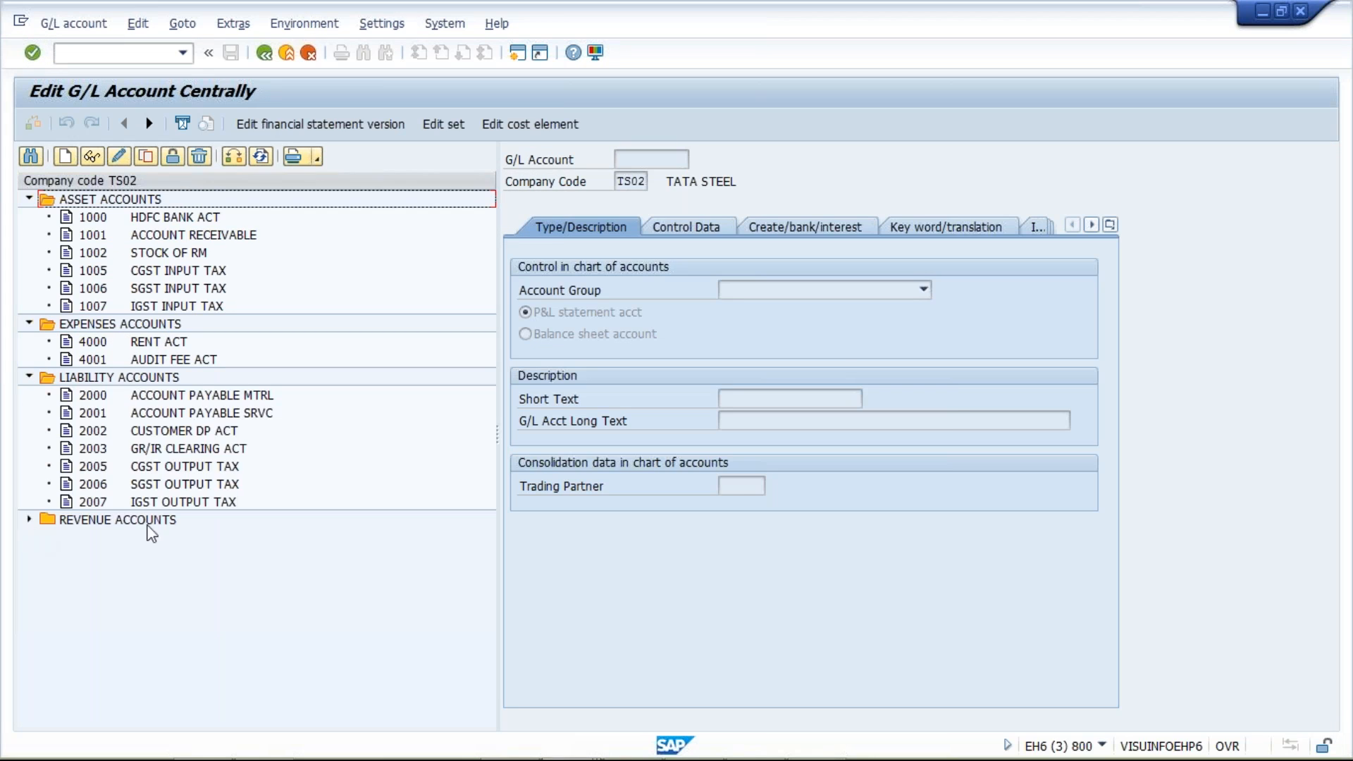
{"action": "left_click", "coordinate": [28, 521]}
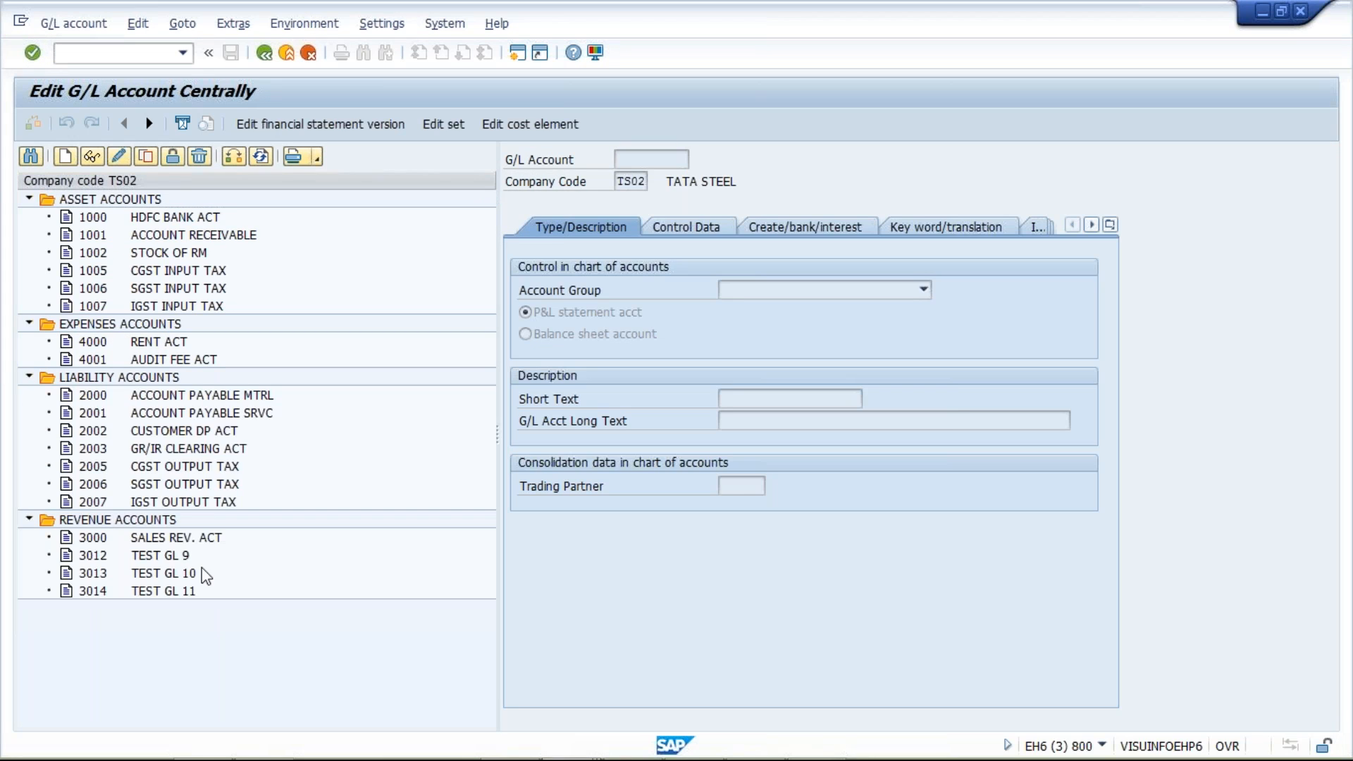
- Look through the revenue accounts of TS02, checking TEST GL 9, TEST GL 10 and TEST GL 11
{"action": "left_click", "coordinate": [201, 544]}
{"action": "left_click", "coordinate": [195, 564]}
{"action": "left_click", "coordinate": [172, 592]}
{"action": "left_click", "coordinate": [151, 544]}
{"action": "left_click", "coordinate": [155, 555]}
{"action": "left_click", "coordinate": [161, 592]}
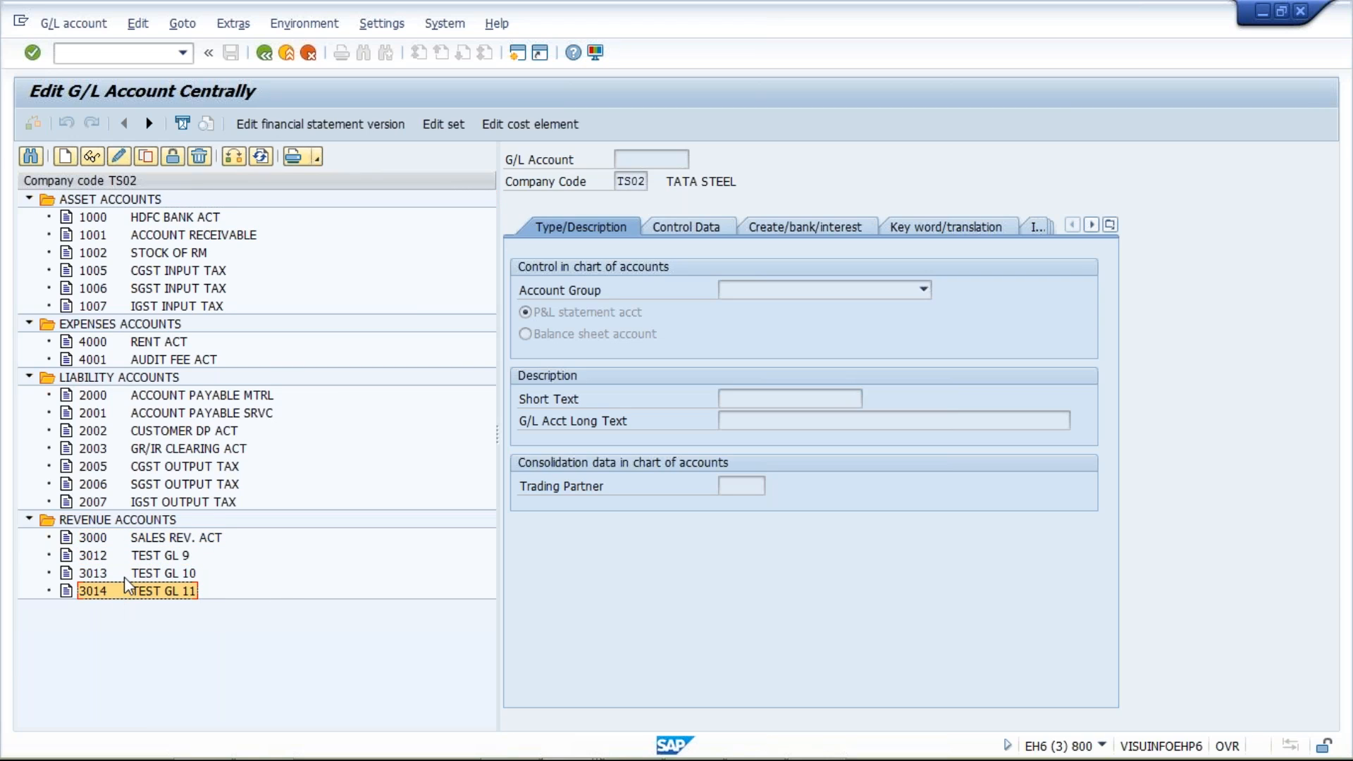
- Switch to the Class workbook in Excel and compare its account numbers 3013 and 3014 with the TS02 account tree in SAP
{"action": "key", "text": "alt+Tab"}
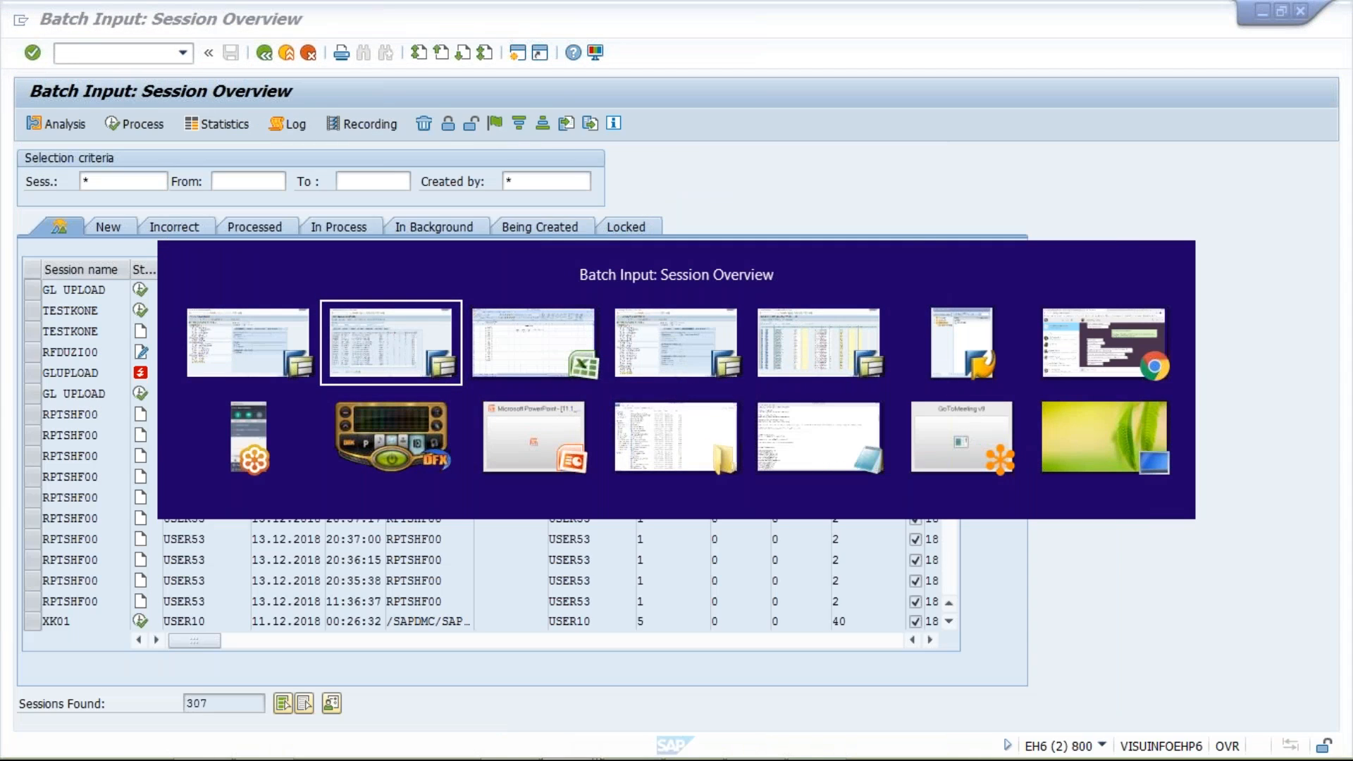
{"action": "key", "text": "alt+Tab"}
{"action": "left_click", "coordinate": [189, 520]}
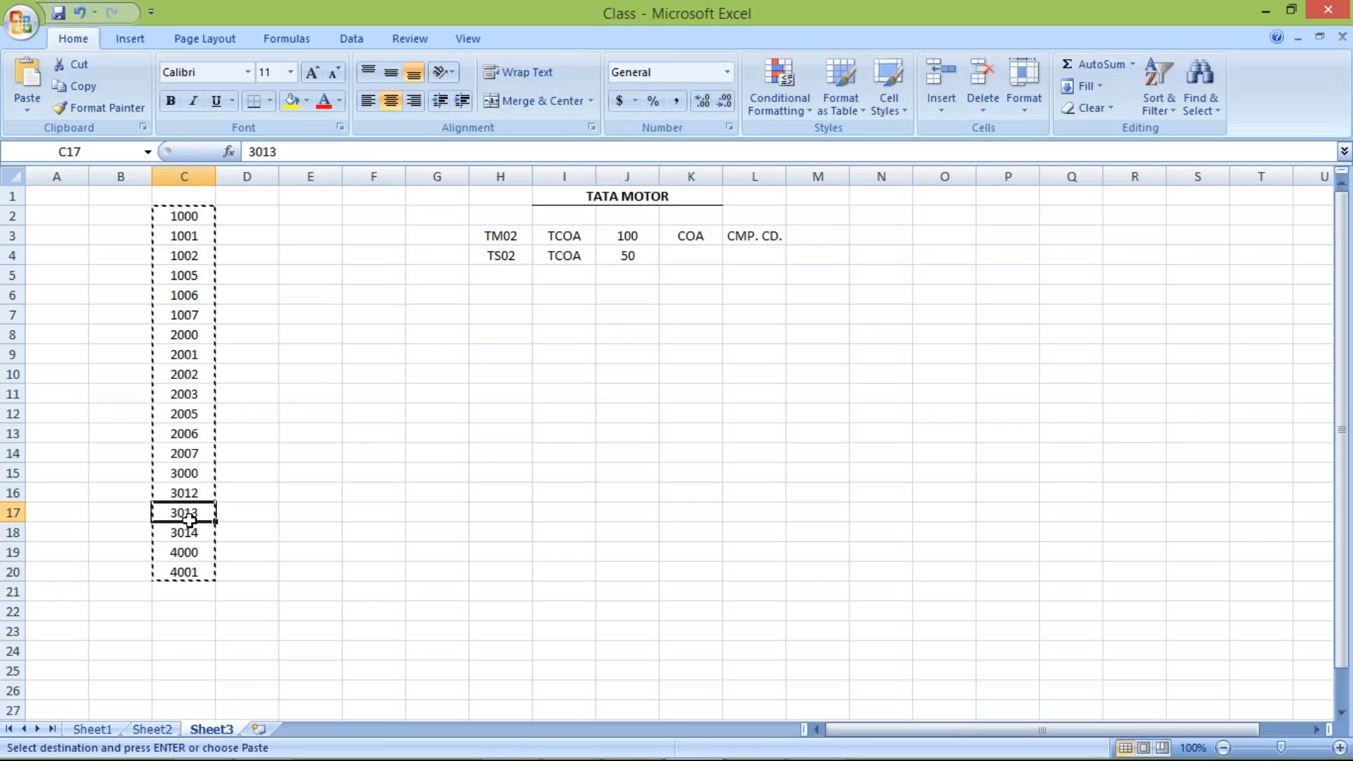
{"action": "key", "text": "alt+Tab"}
{"action": "key", "text": "Escape"}
{"action": "left_click", "coordinate": [191, 532]}
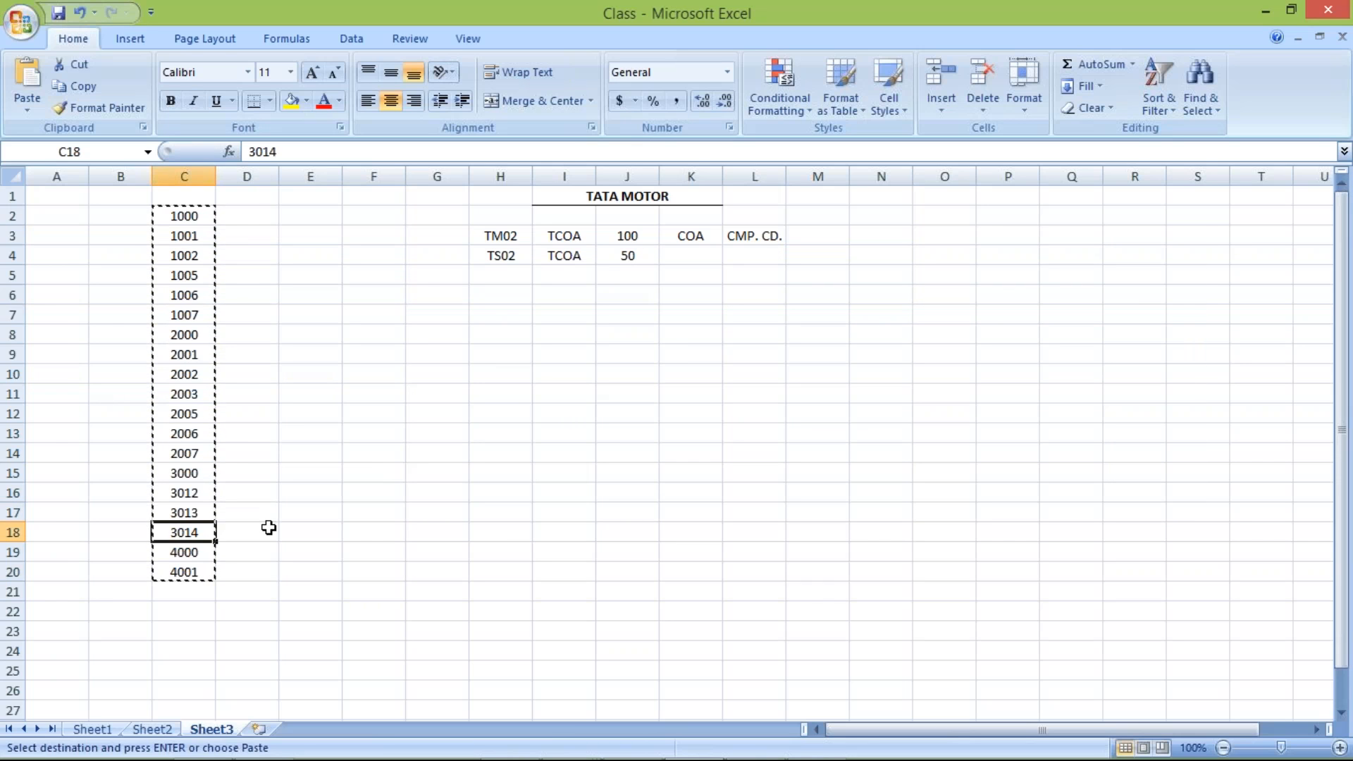
{"action": "key", "text": "alt+Tab"}
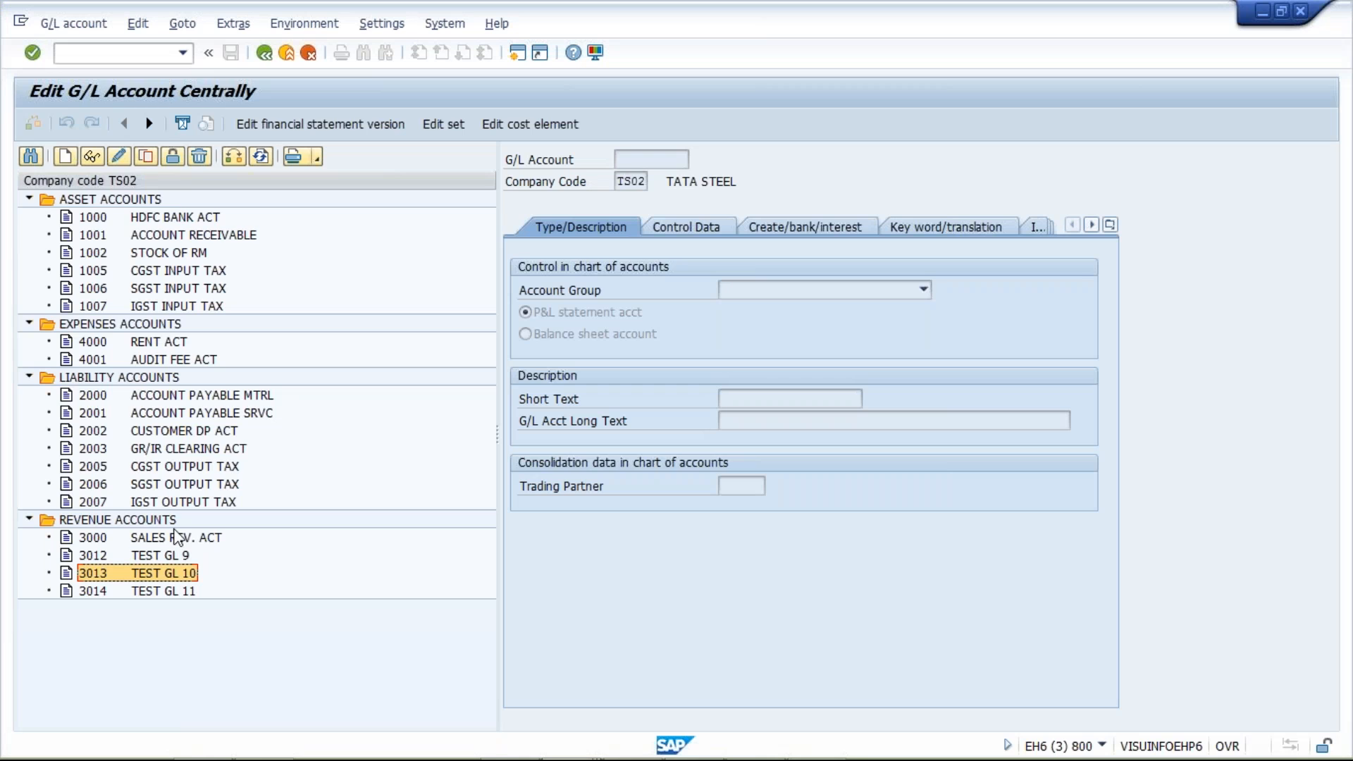
{"action": "key", "text": "alt+Tab"}
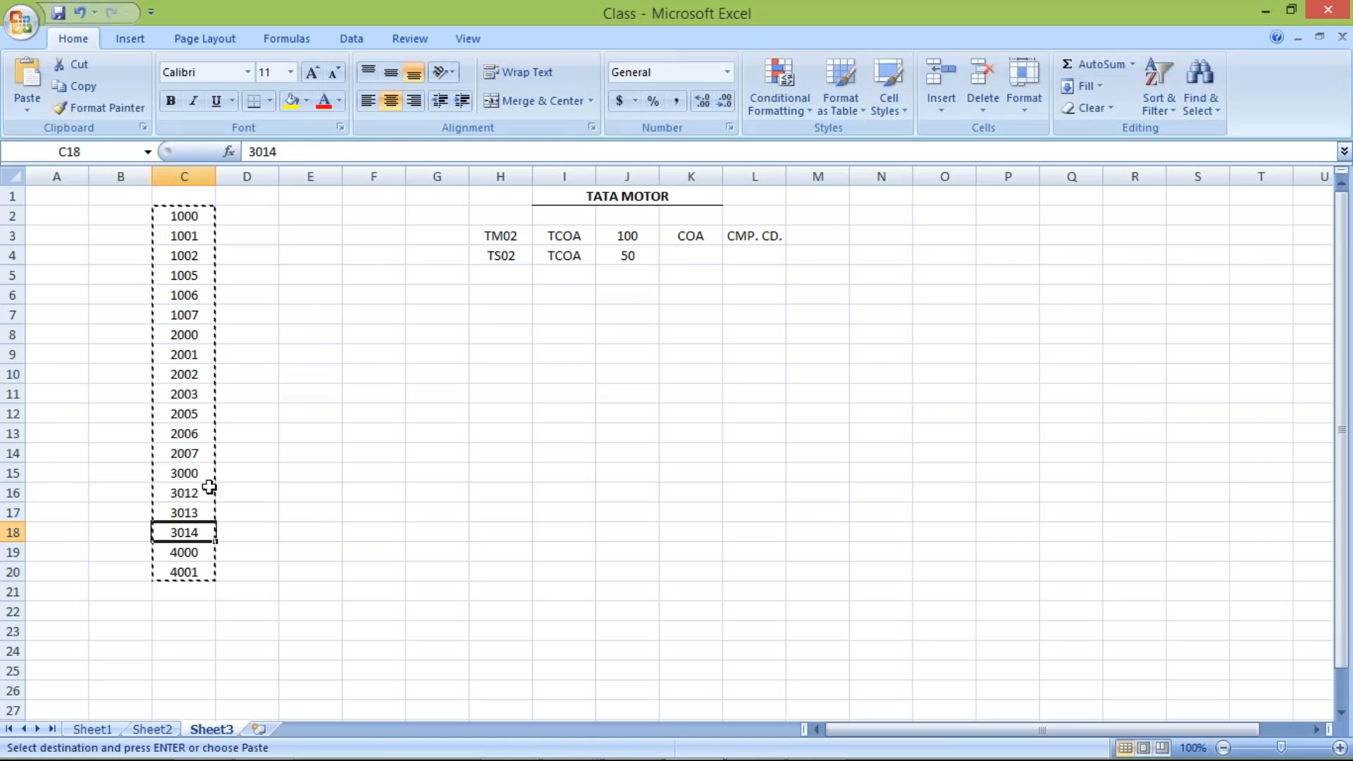
{"action": "key", "text": "alt+Tab"}
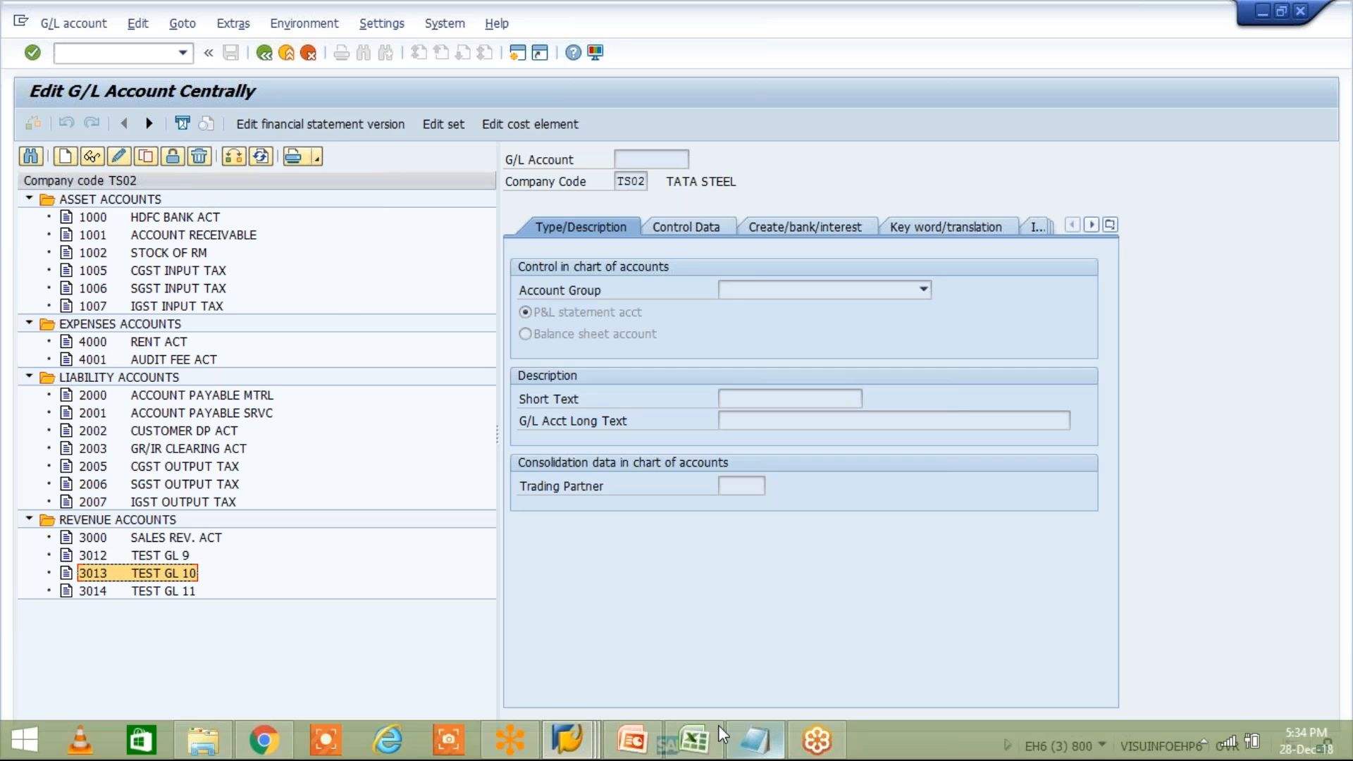
- Check the TM02 figure in cell J3 of the Excel sheet, and return to SAP to check account 3000 in TS02
{"action": "left_click", "coordinate": [694, 740]}
{"action": "left_click", "coordinate": [627, 236]}
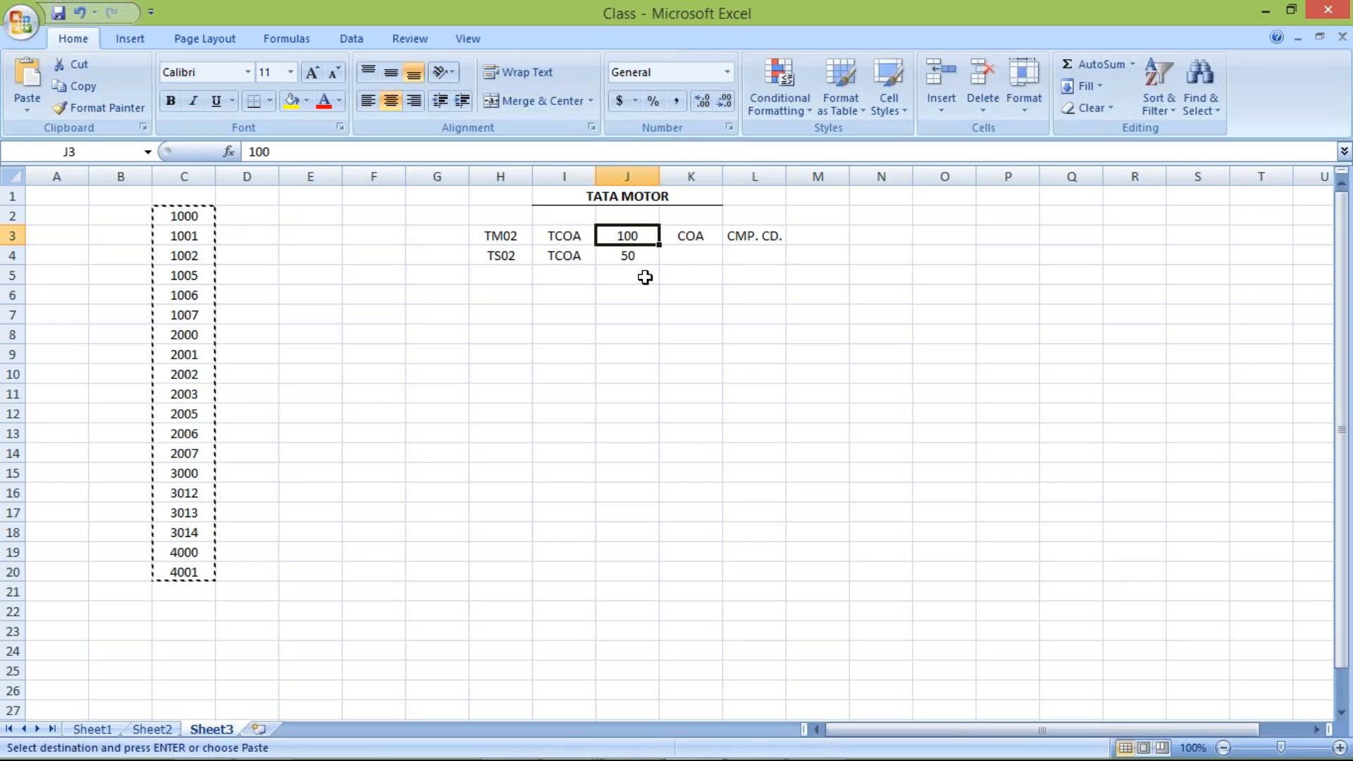
{"action": "key", "text": "alt+Tab"}
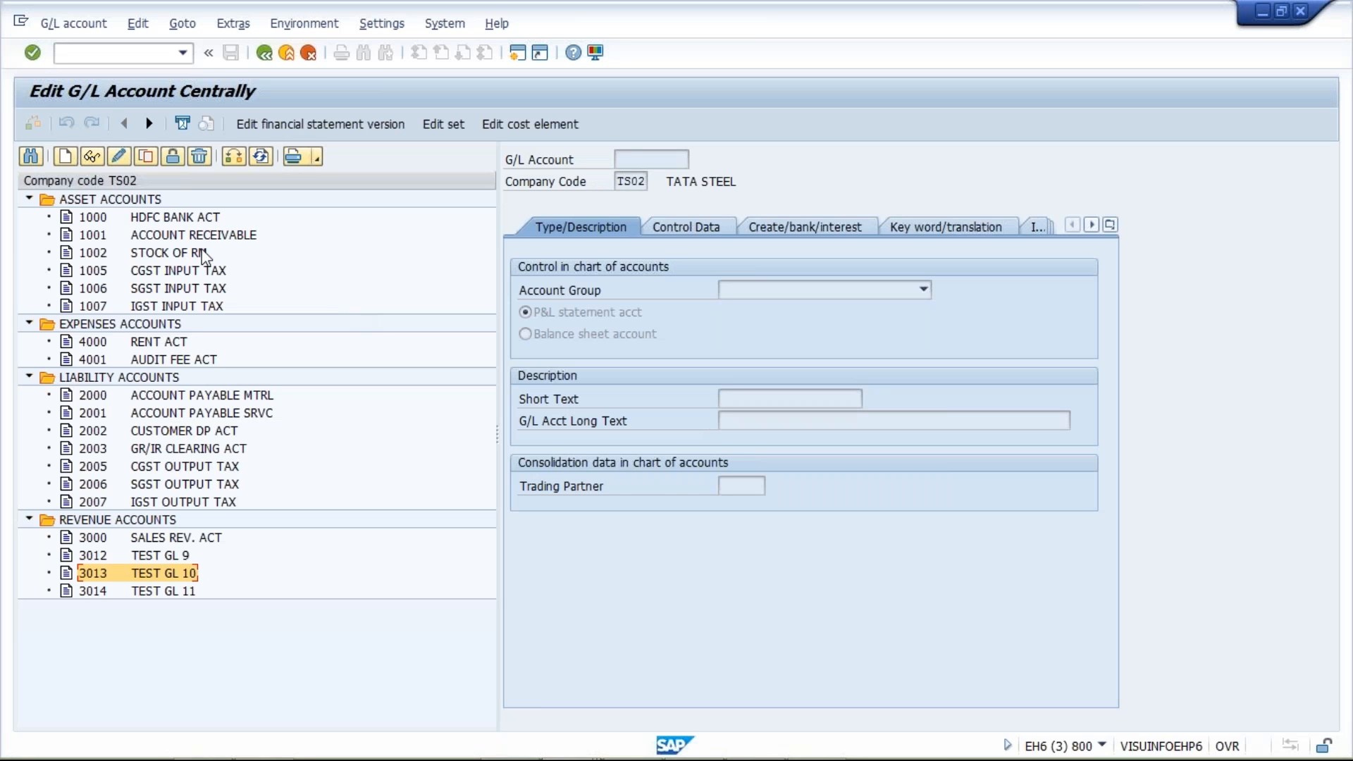
{"action": "left_click", "coordinate": [127, 541]}
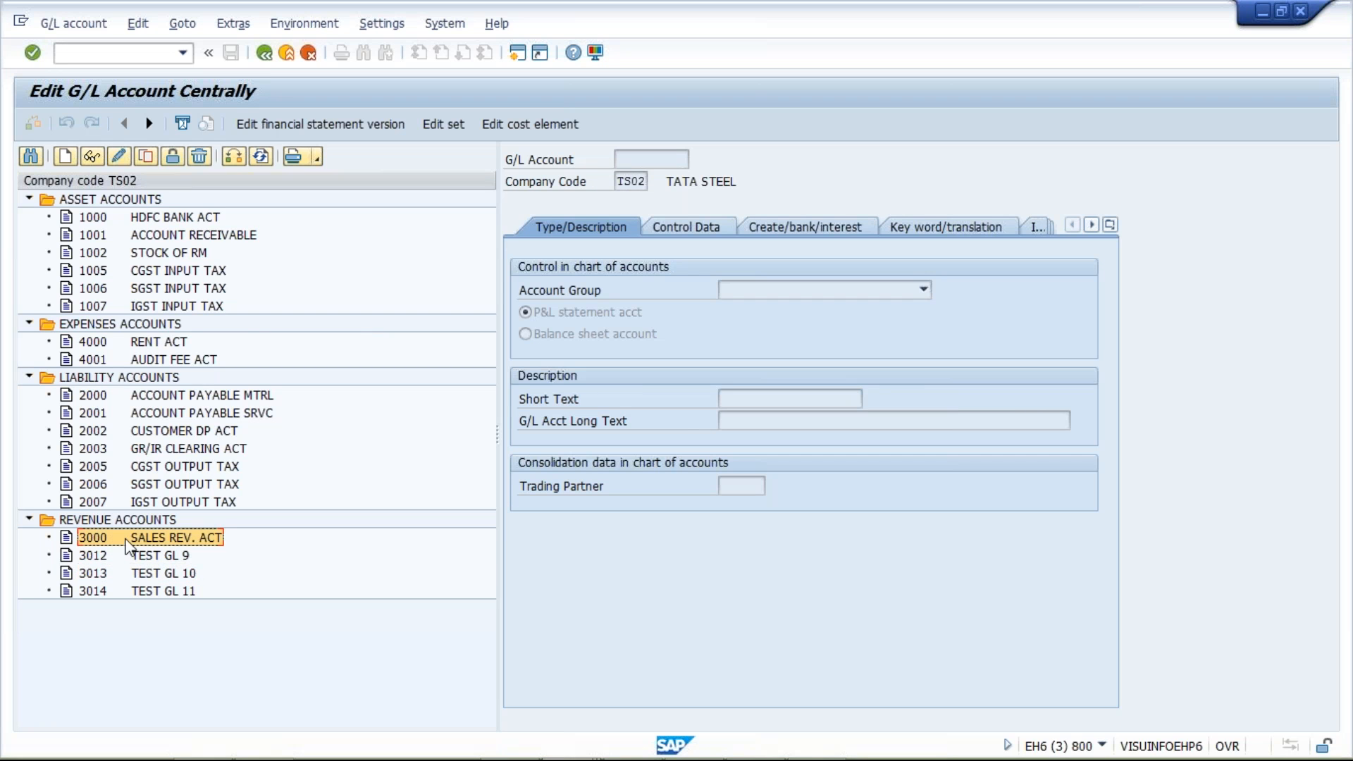
- Compare the TS02 asset accounts with those in the TM02 display session, and select account 1010 in the TM02 tree
{"action": "mouse_move", "coordinate": [629, 747]}
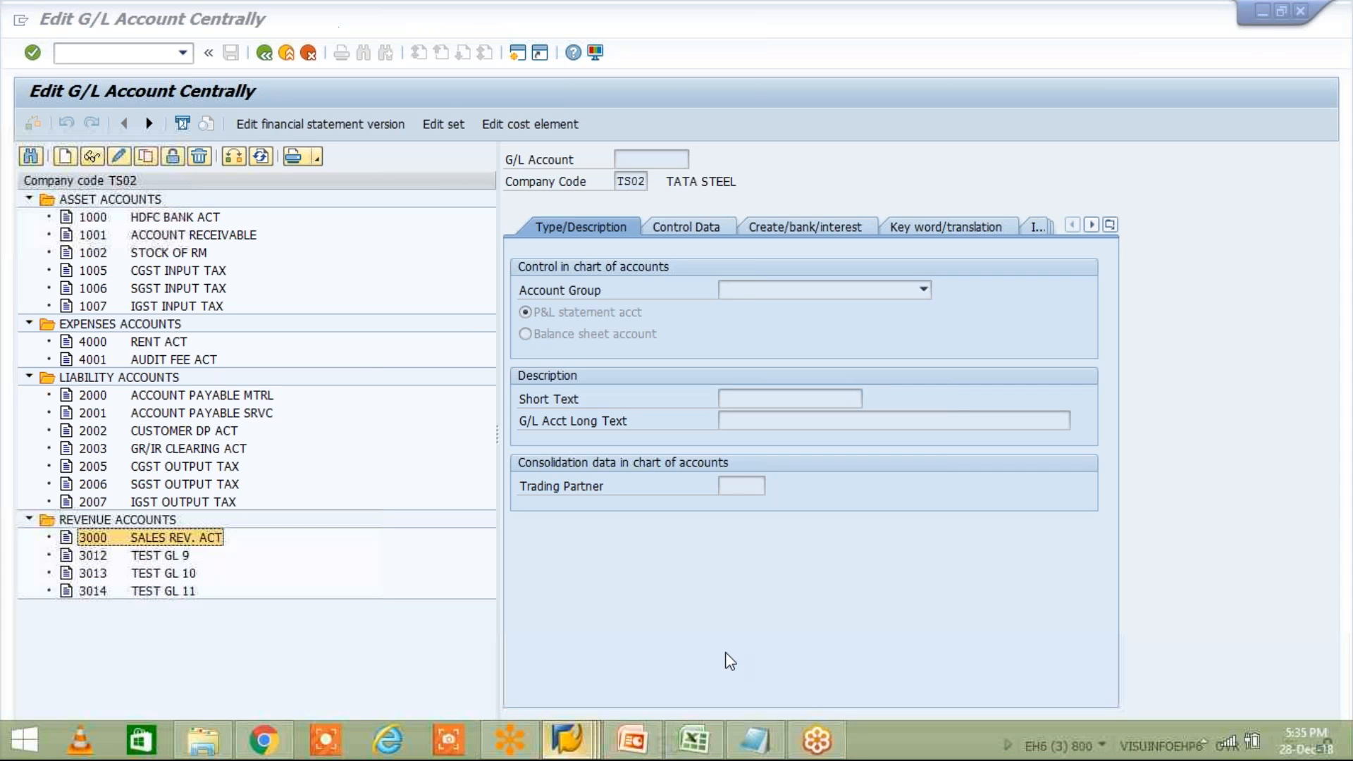
{"action": "mouse_move", "coordinate": [567, 740]}
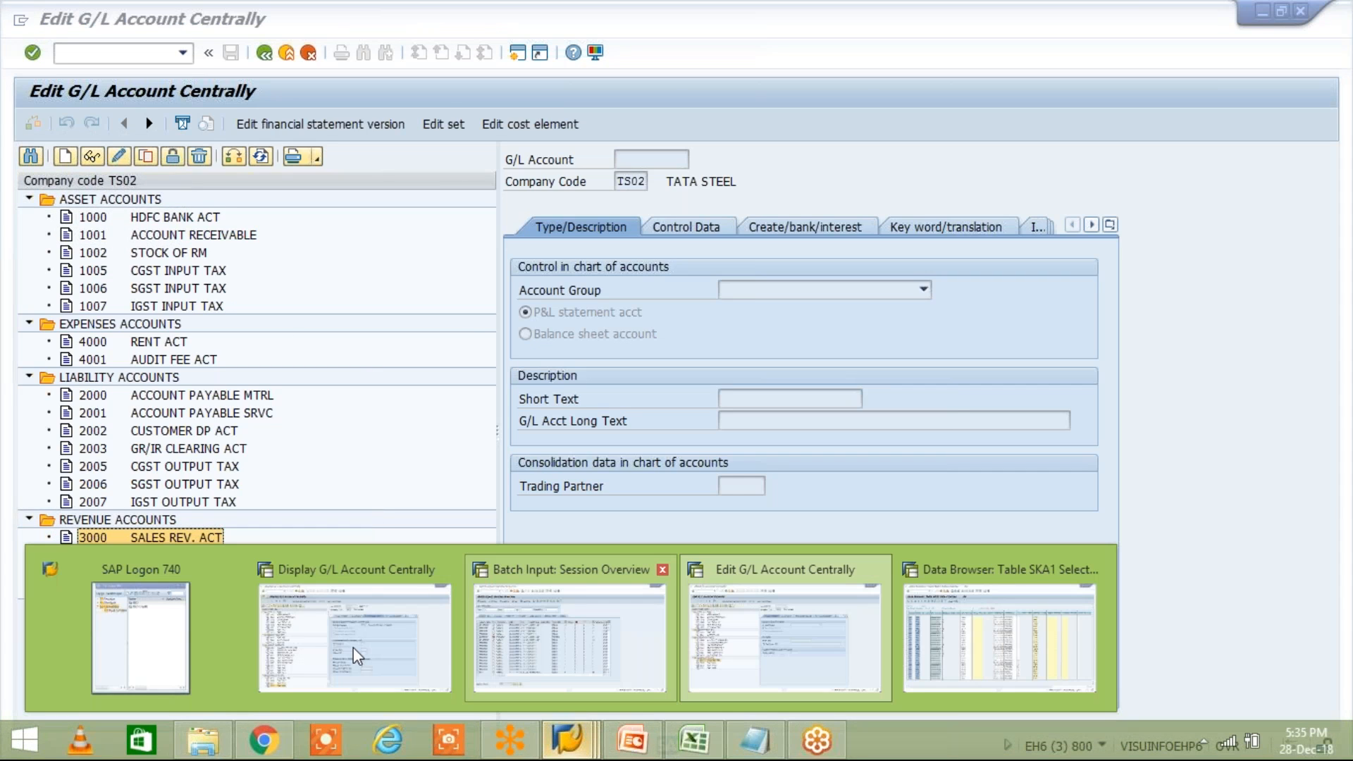
{"action": "left_click", "coordinate": [358, 656]}
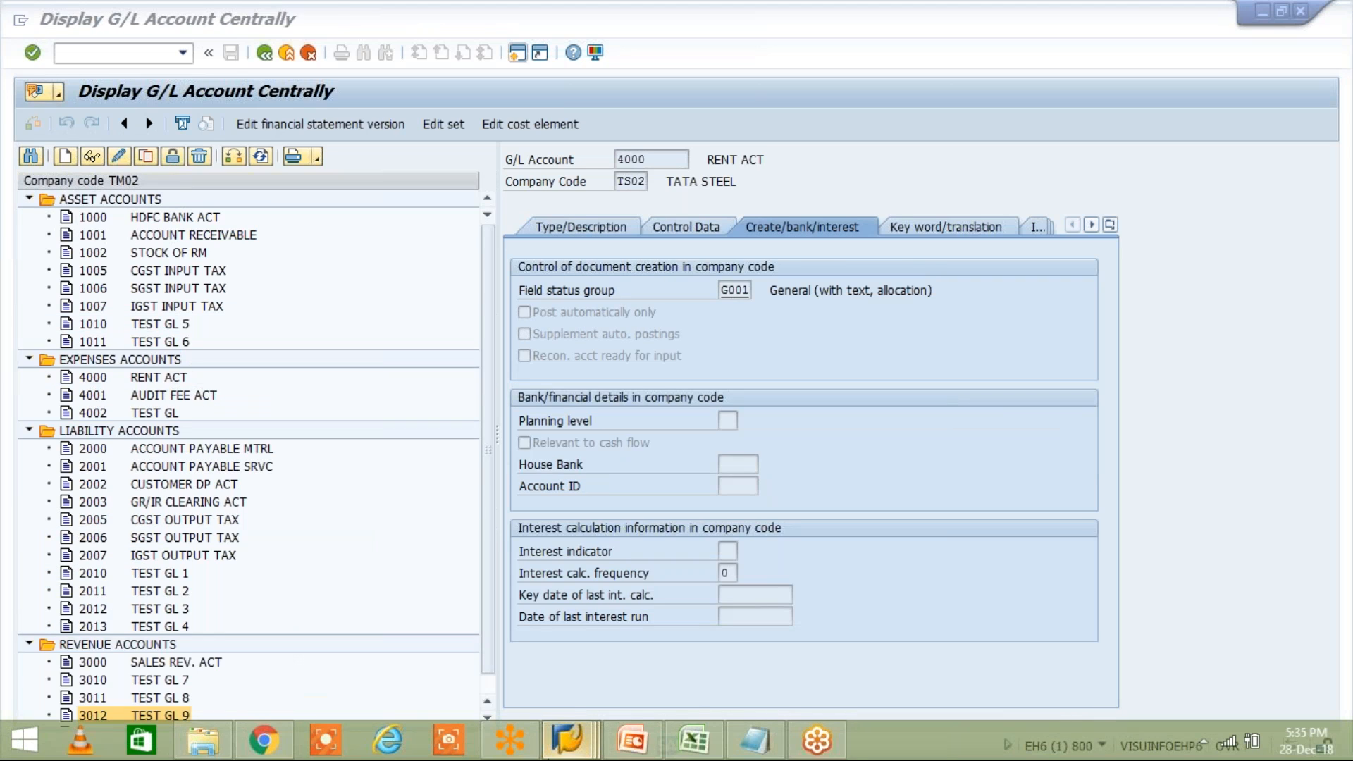
{"action": "mouse_move", "coordinate": [568, 740]}
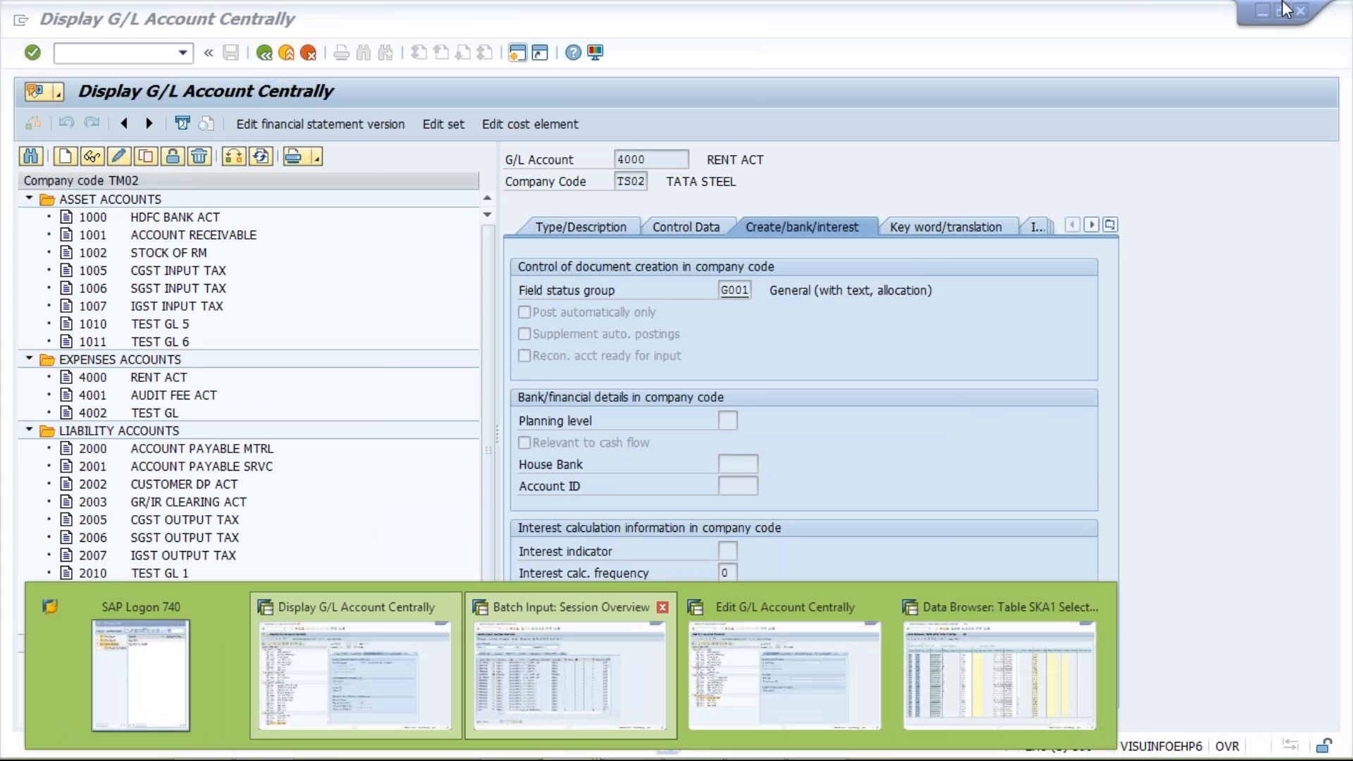
{"action": "left_click", "coordinate": [583, 402]}
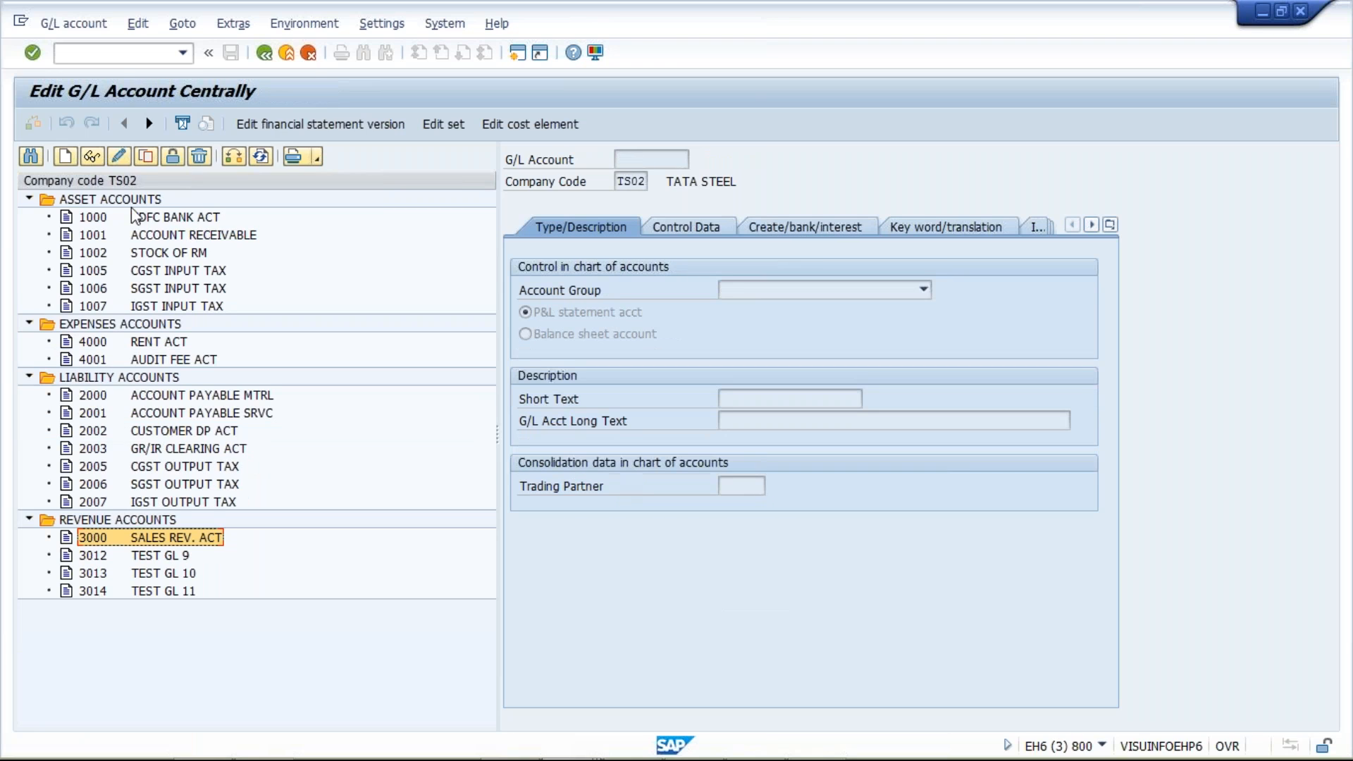
{"action": "left_click", "coordinate": [195, 203]}
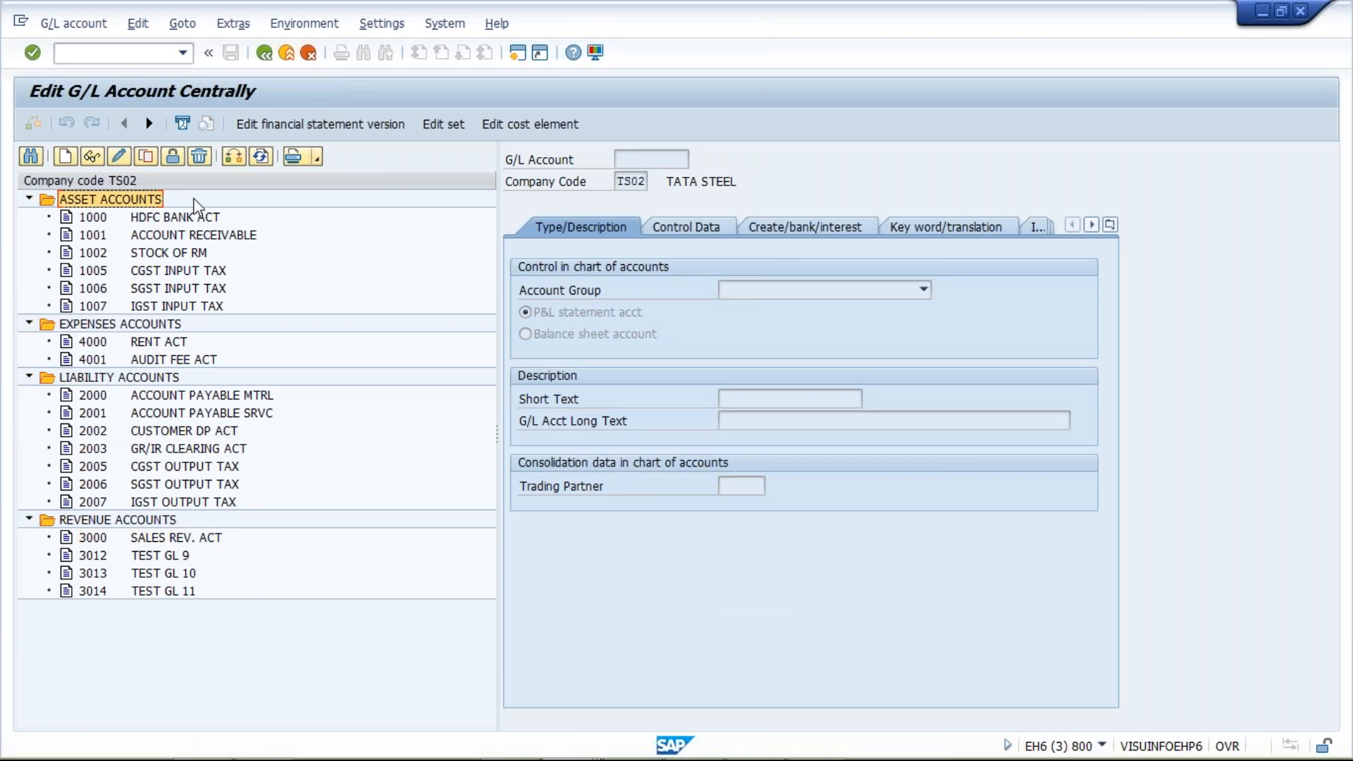
{"action": "left_click", "coordinate": [163, 253]}
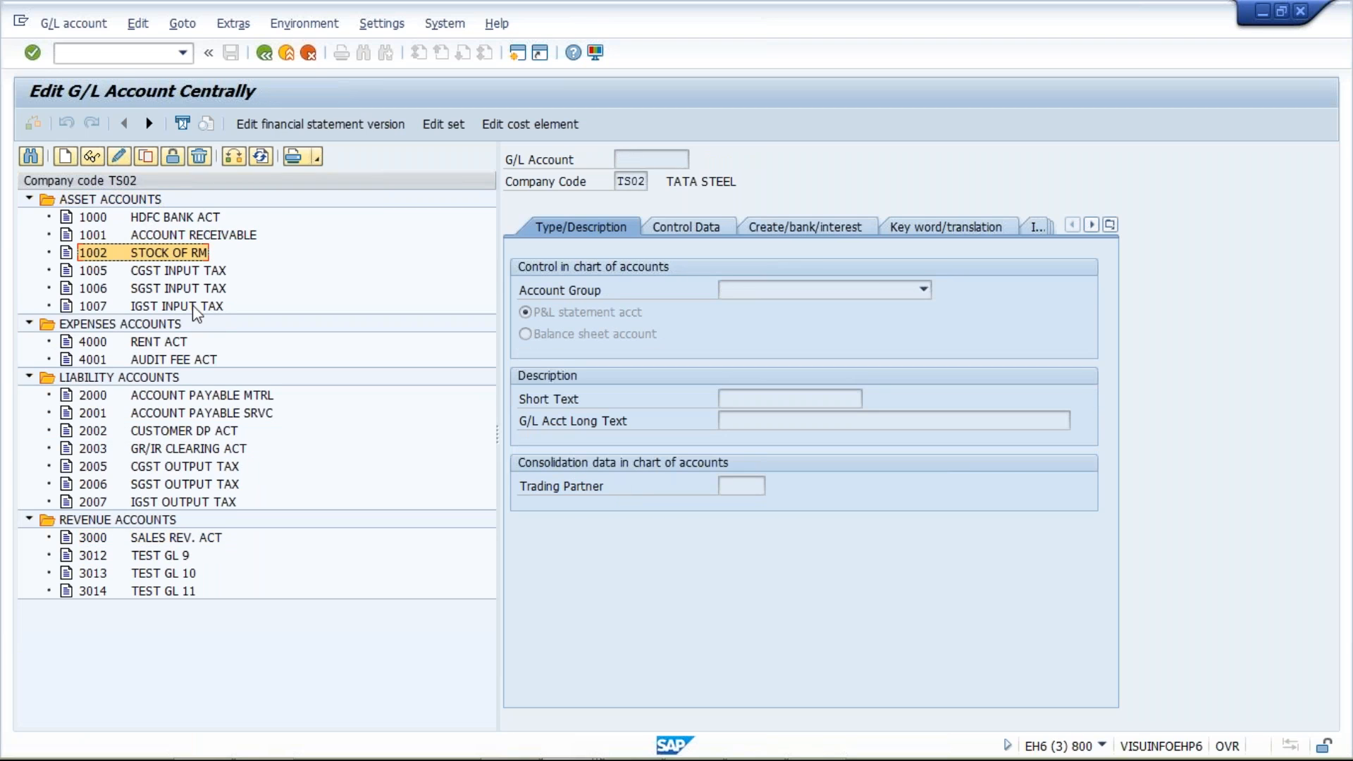
{"action": "left_click", "coordinate": [193, 305]}
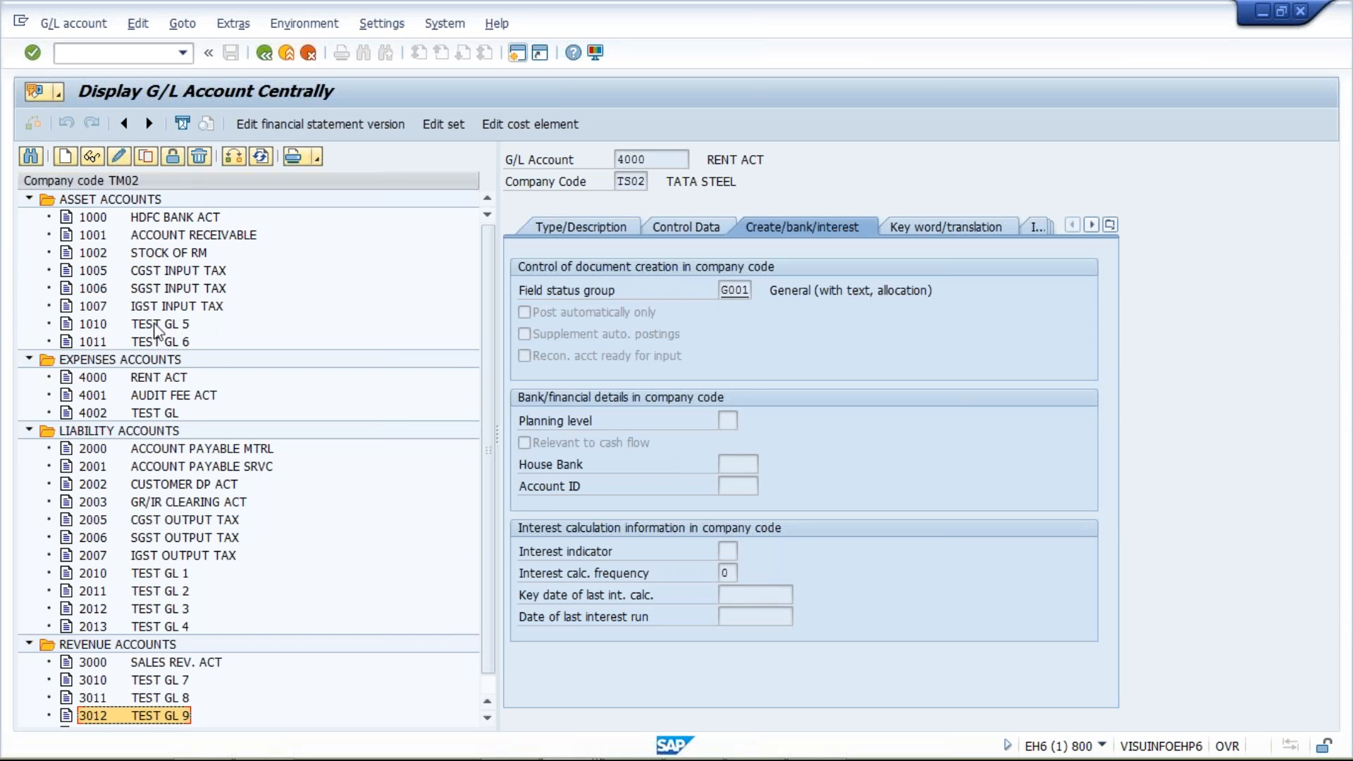
{"action": "left_click", "coordinate": [157, 326]}
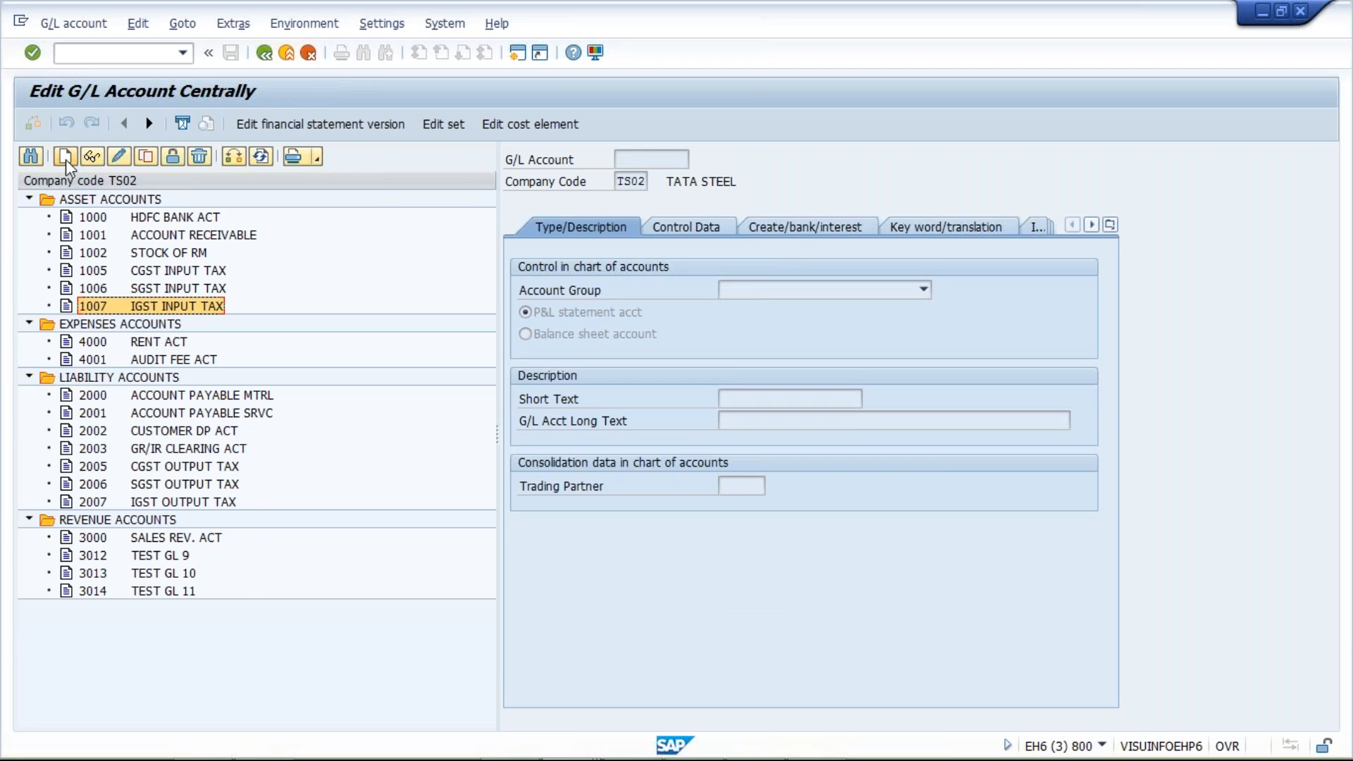
- Start creating G/L account 1010 in company code TS02
{"action": "left_click", "coordinate": [65, 156]}
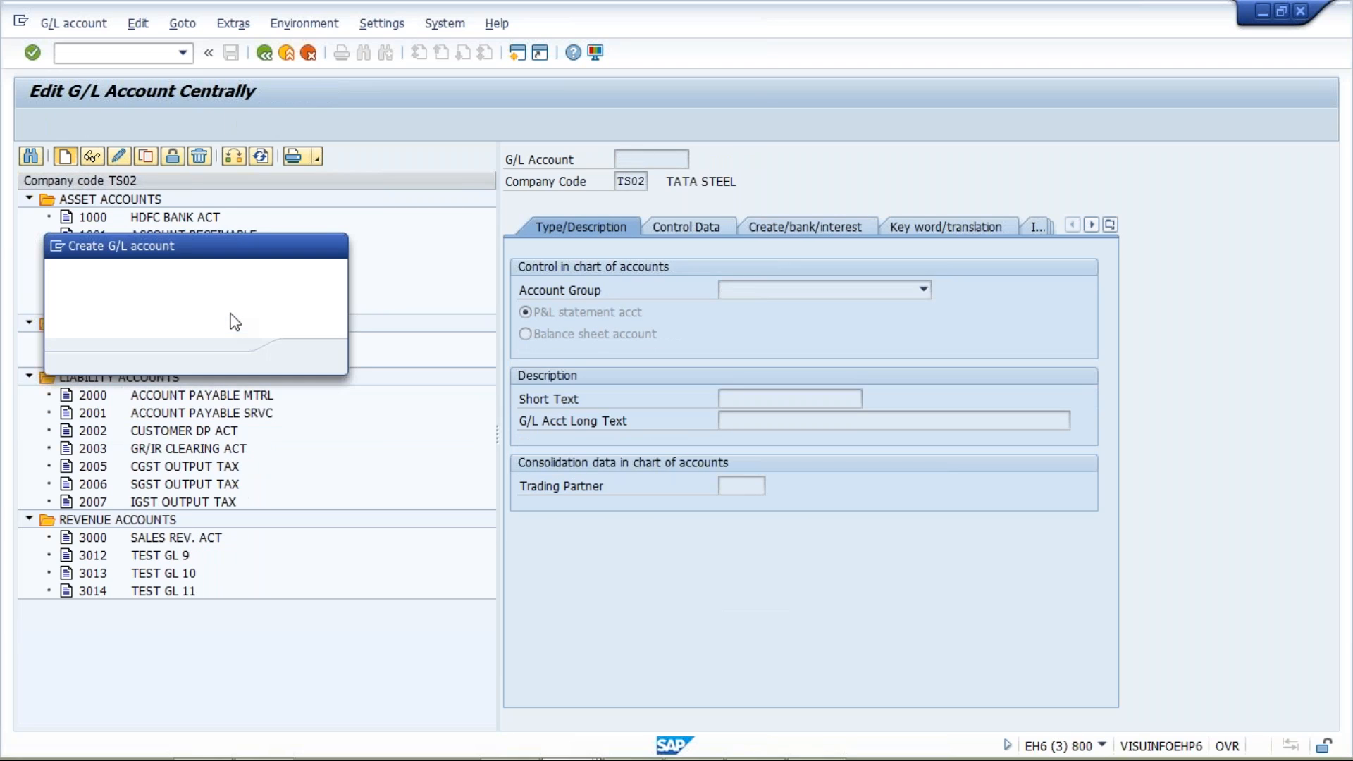
{"action": "type", "text": "1010"}
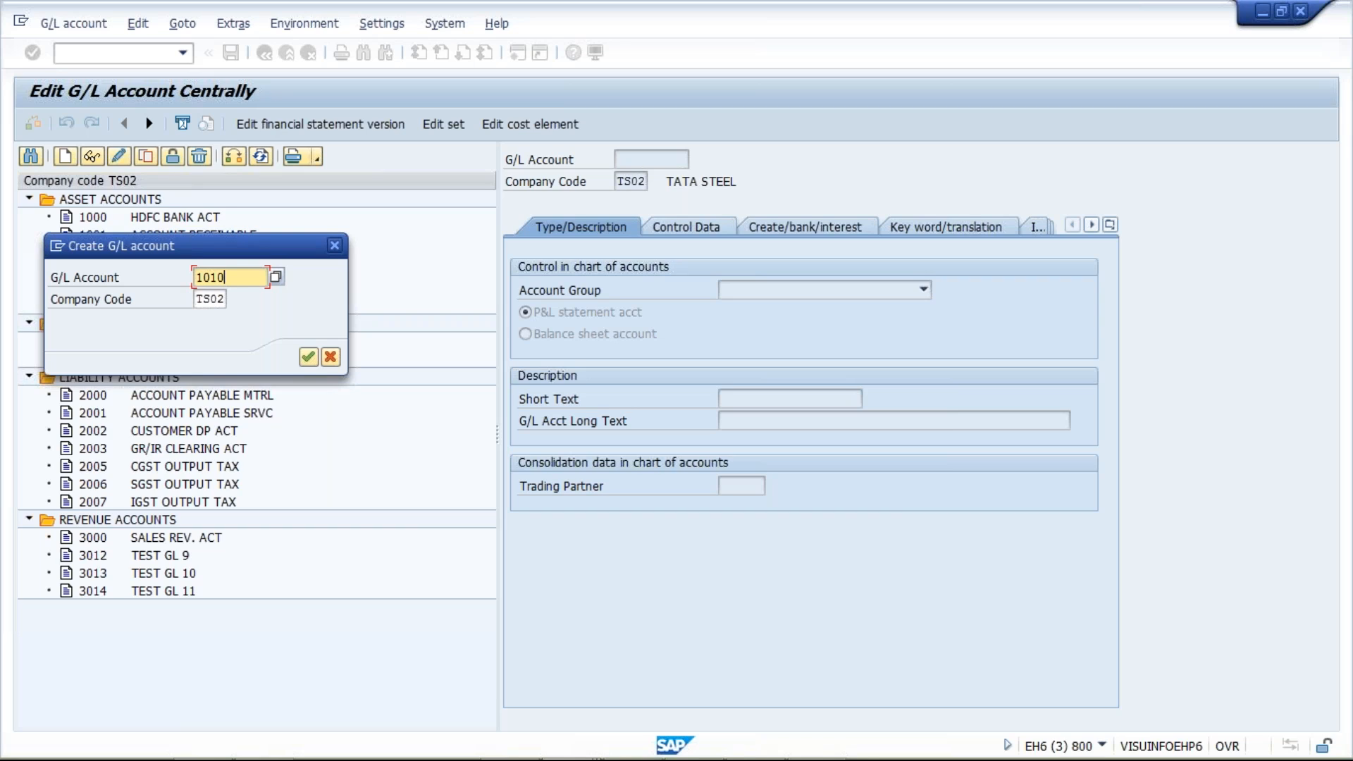
{"action": "key", "text": "Return"}
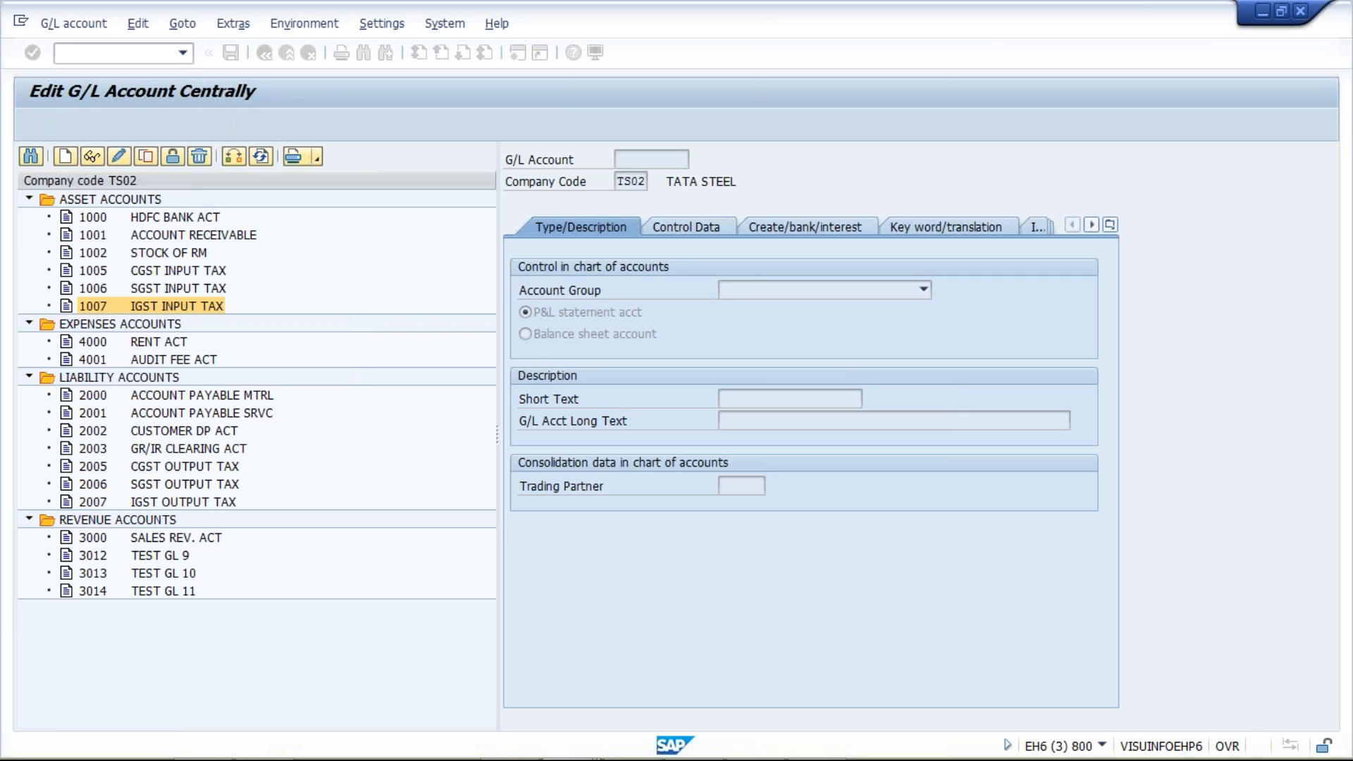
- Review account 1010's short and long texts, control data, and create/bank/interest settings in TS02
{"action": "left_click", "coordinate": [810, 392]}
{"action": "left_click_drag", "start_coordinate": [810, 392], "coordinate": [715, 405]}
{"action": "left_click_drag", "start_coordinate": [810, 423], "coordinate": [696, 424]}
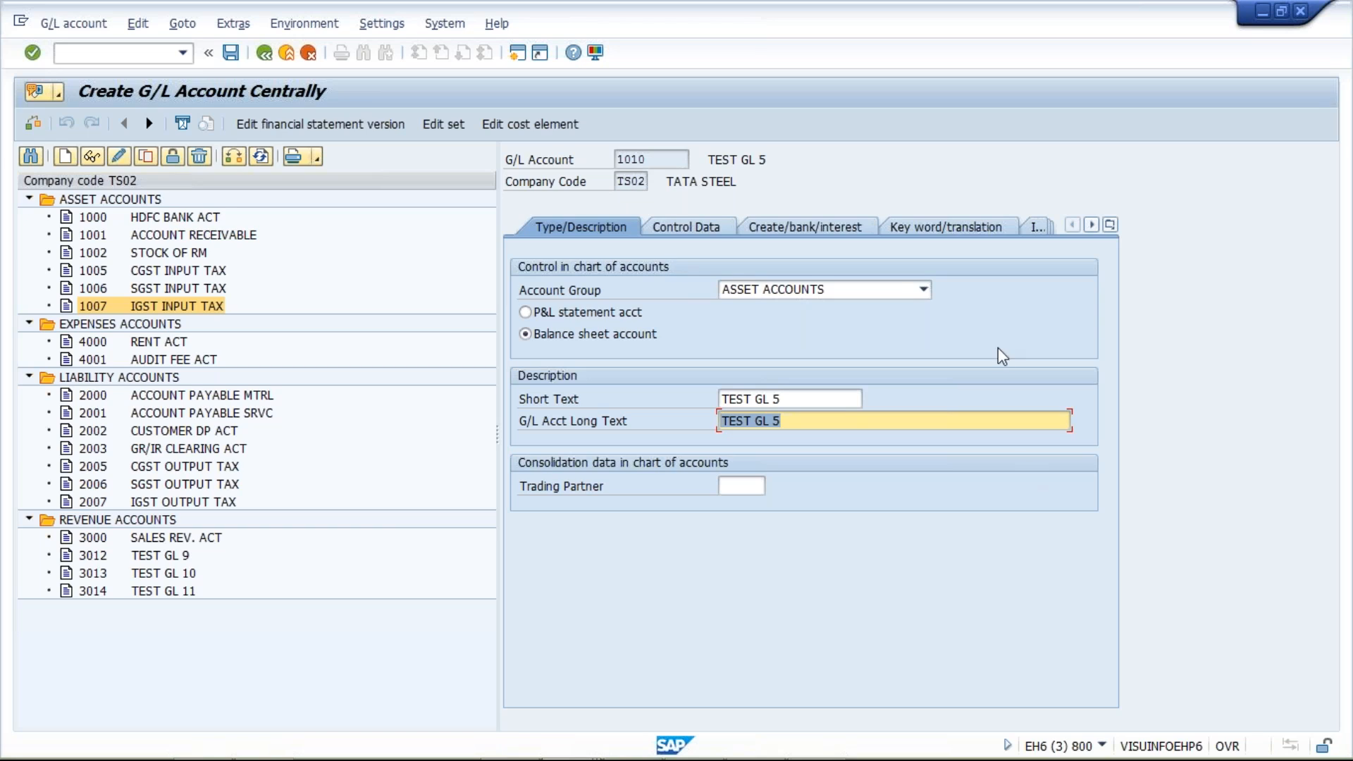
{"action": "left_click", "coordinate": [696, 226]}
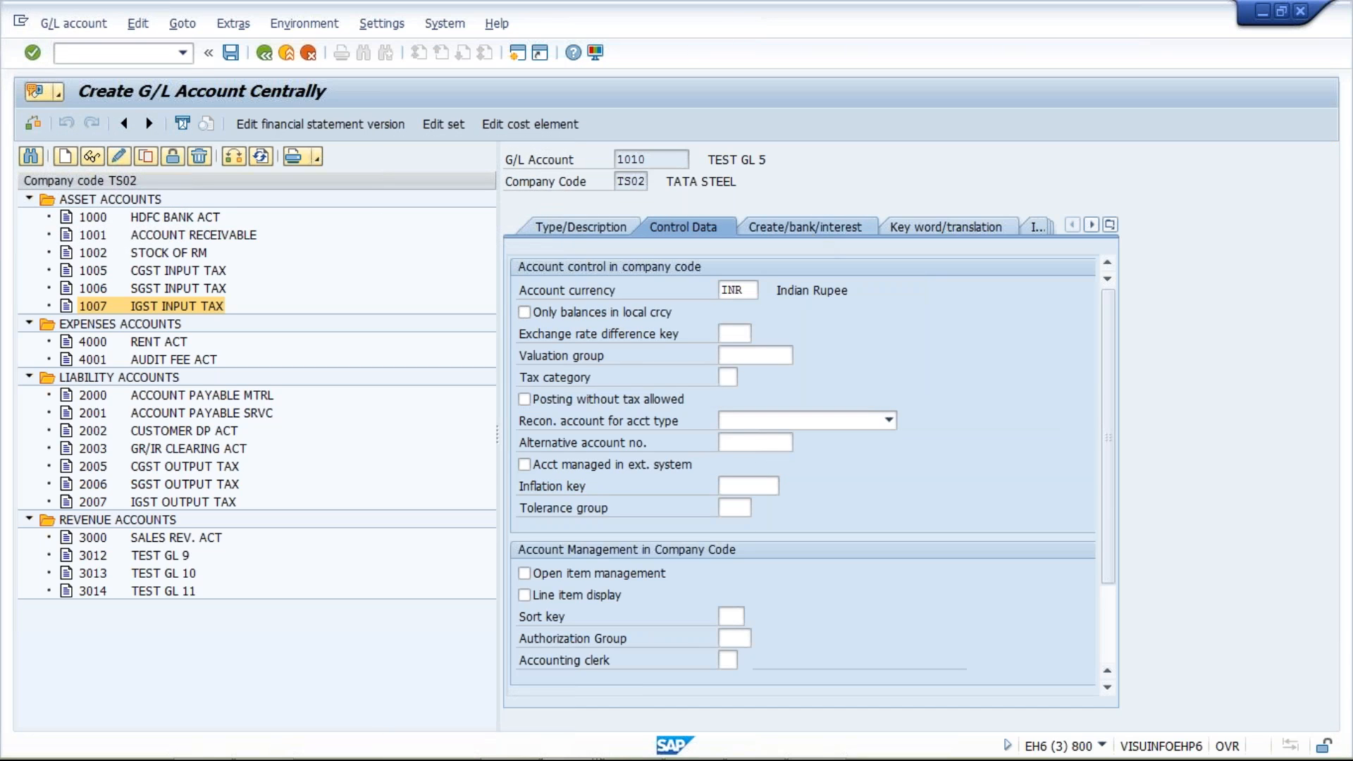
{"action": "left_click", "coordinate": [804, 227]}
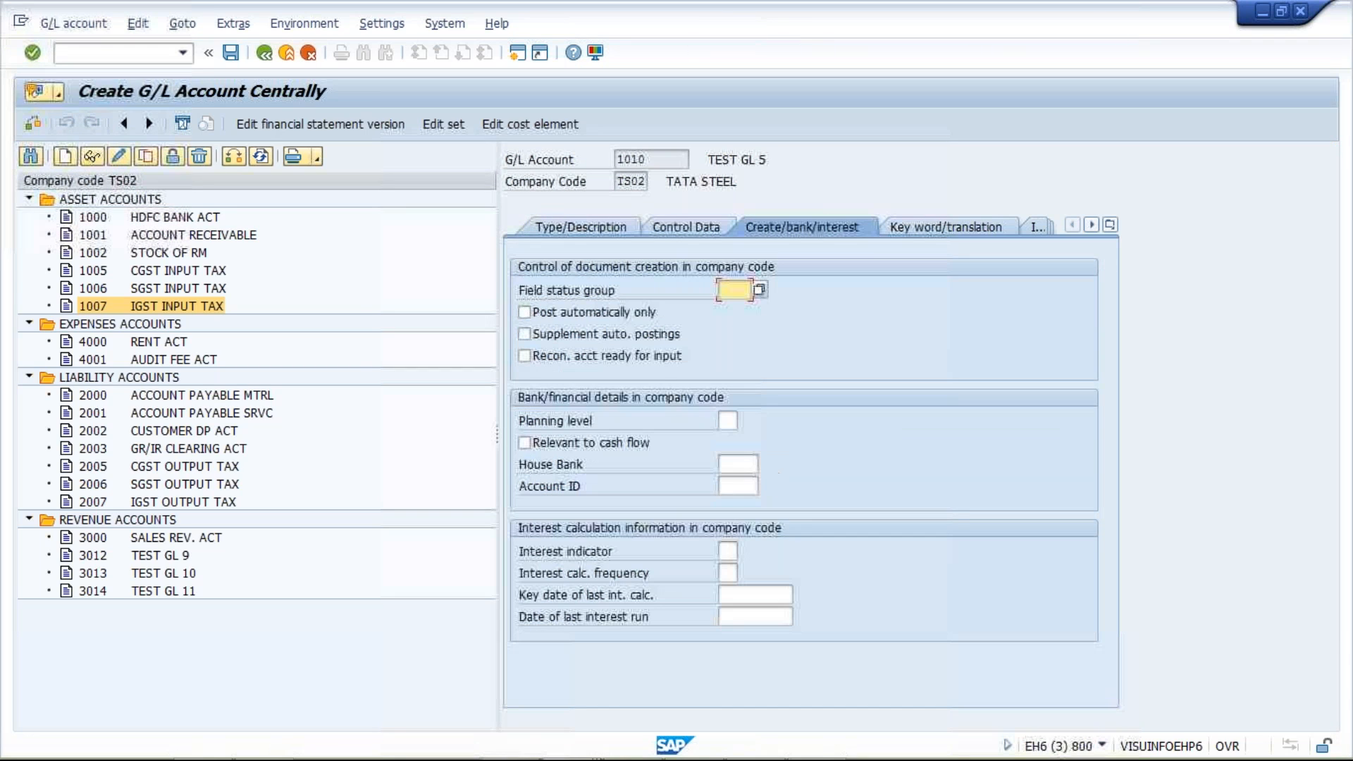
{"action": "left_click", "coordinate": [685, 228]}
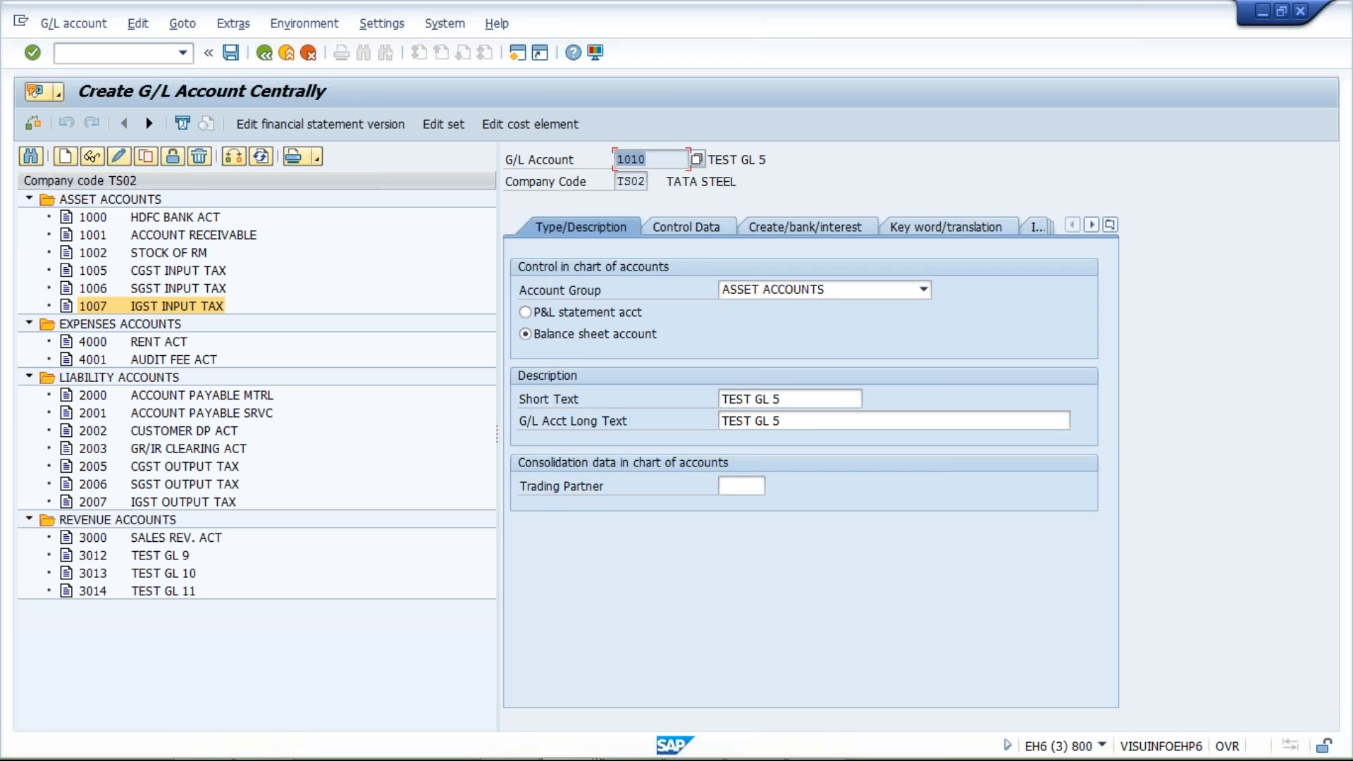
{"action": "left_click_drag", "start_coordinate": [797, 398], "coordinate": [720, 398]}
{"action": "key", "text": "Tab"}
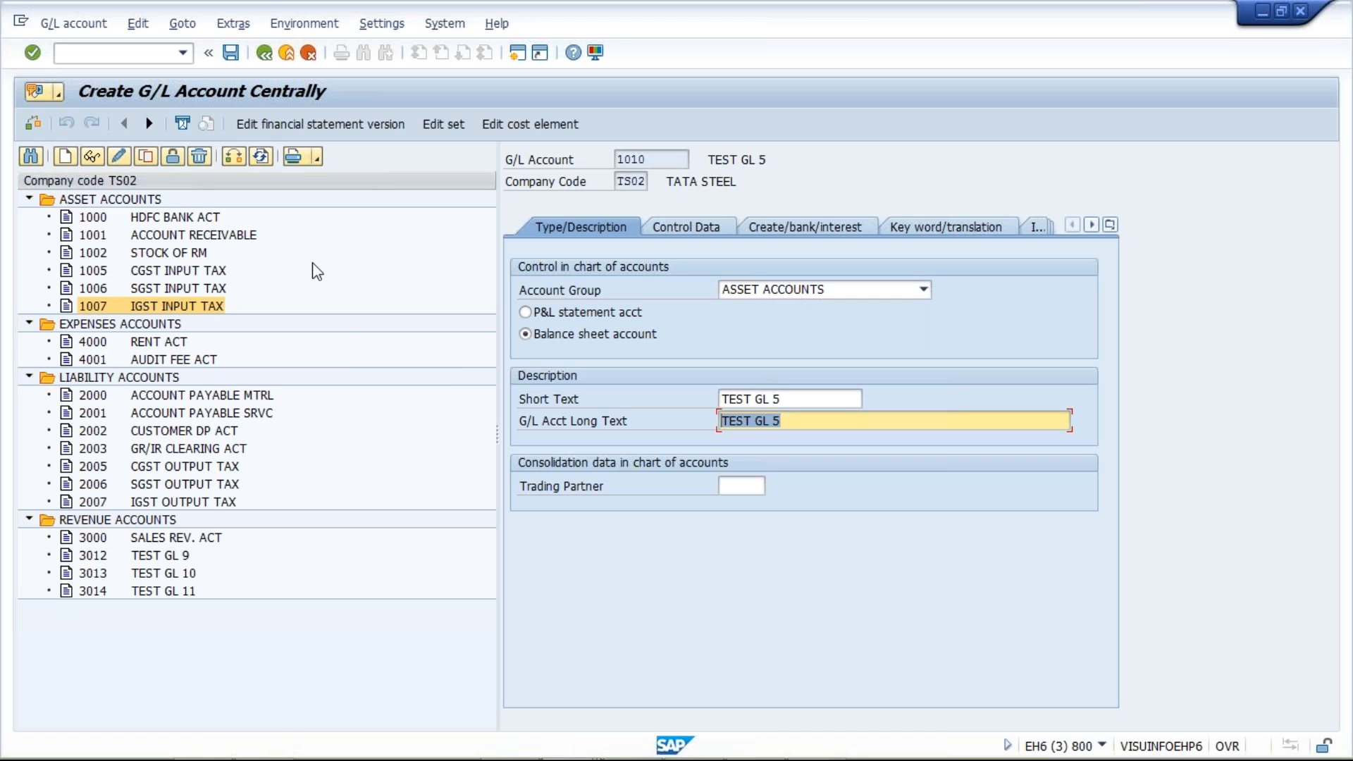
- Check the TM02 account tree against the new TS02 entry, and switch to Excel to review the TM02 chart and account count
{"action": "key", "text": "alt+Tab"}
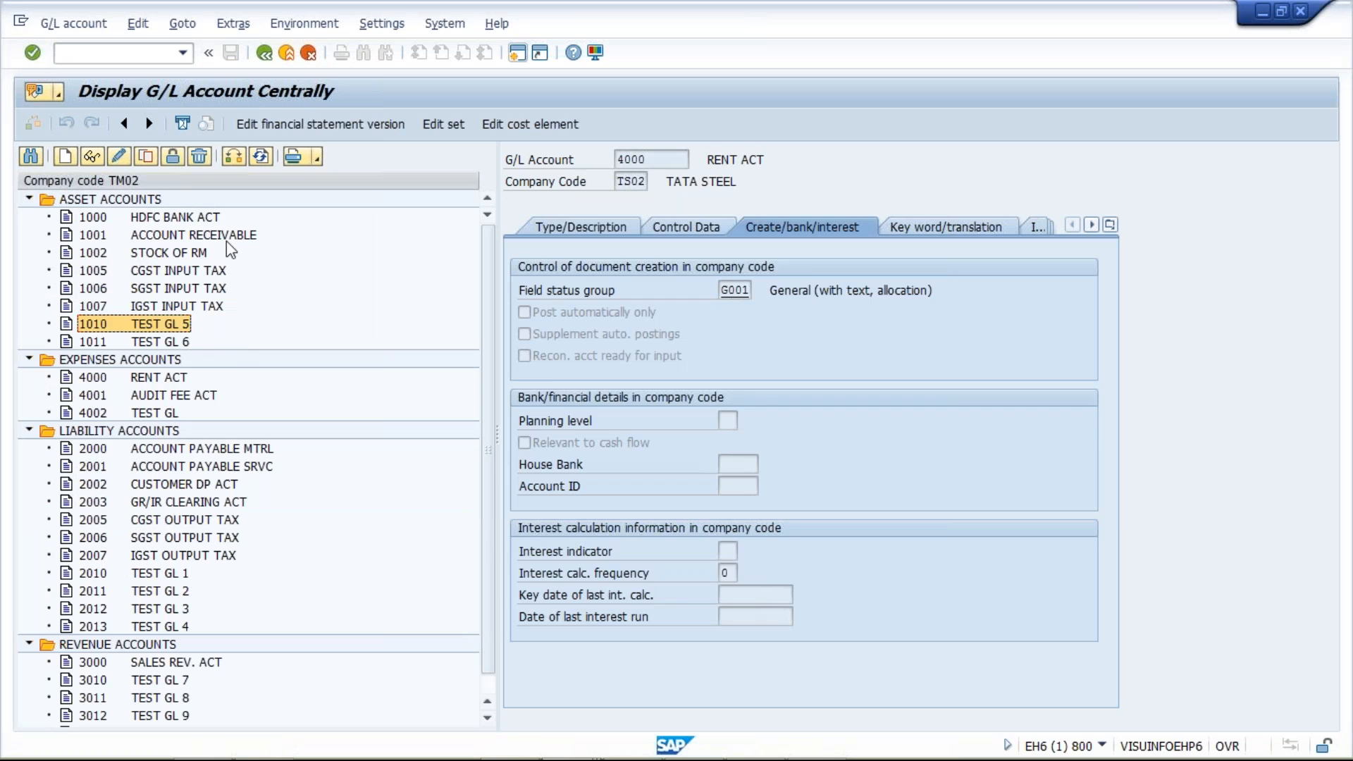
{"action": "key", "text": "alt+Tab"}
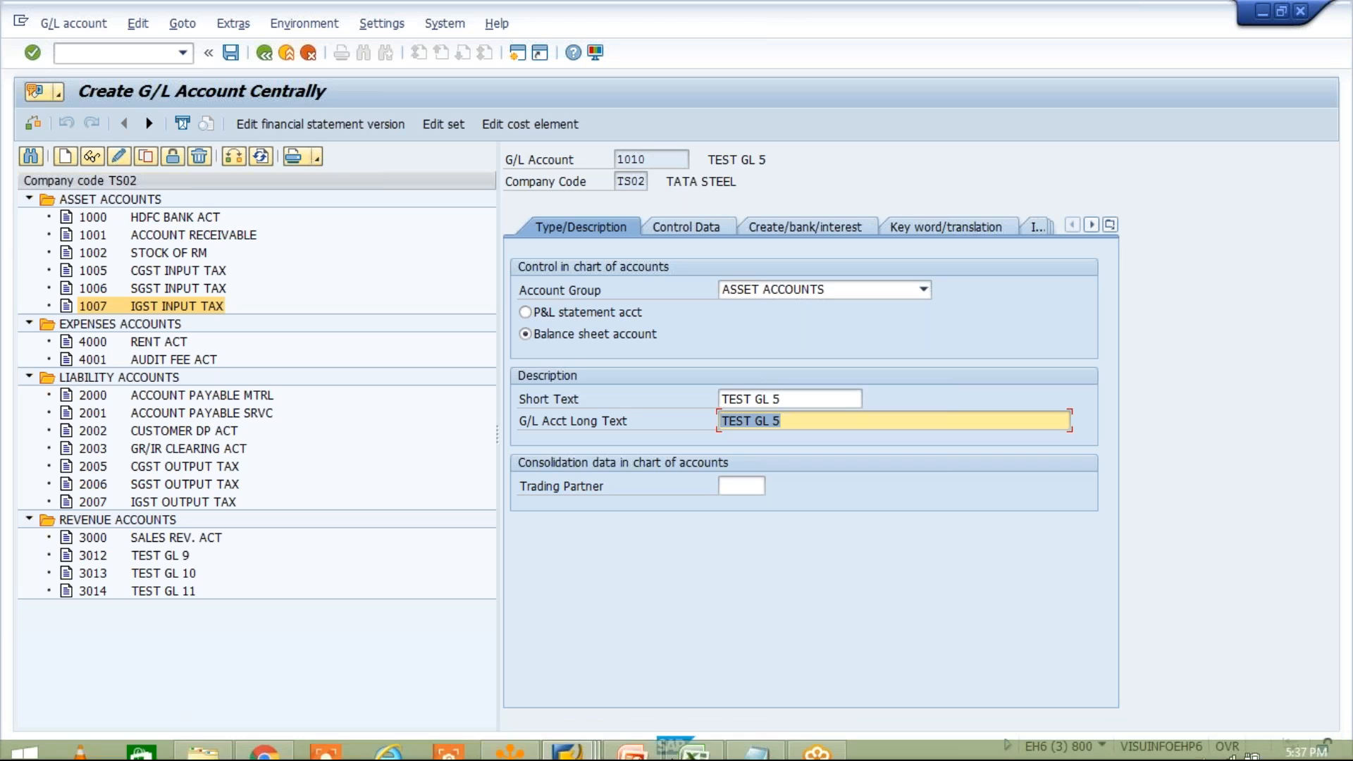
{"action": "left_click", "coordinate": [696, 744]}
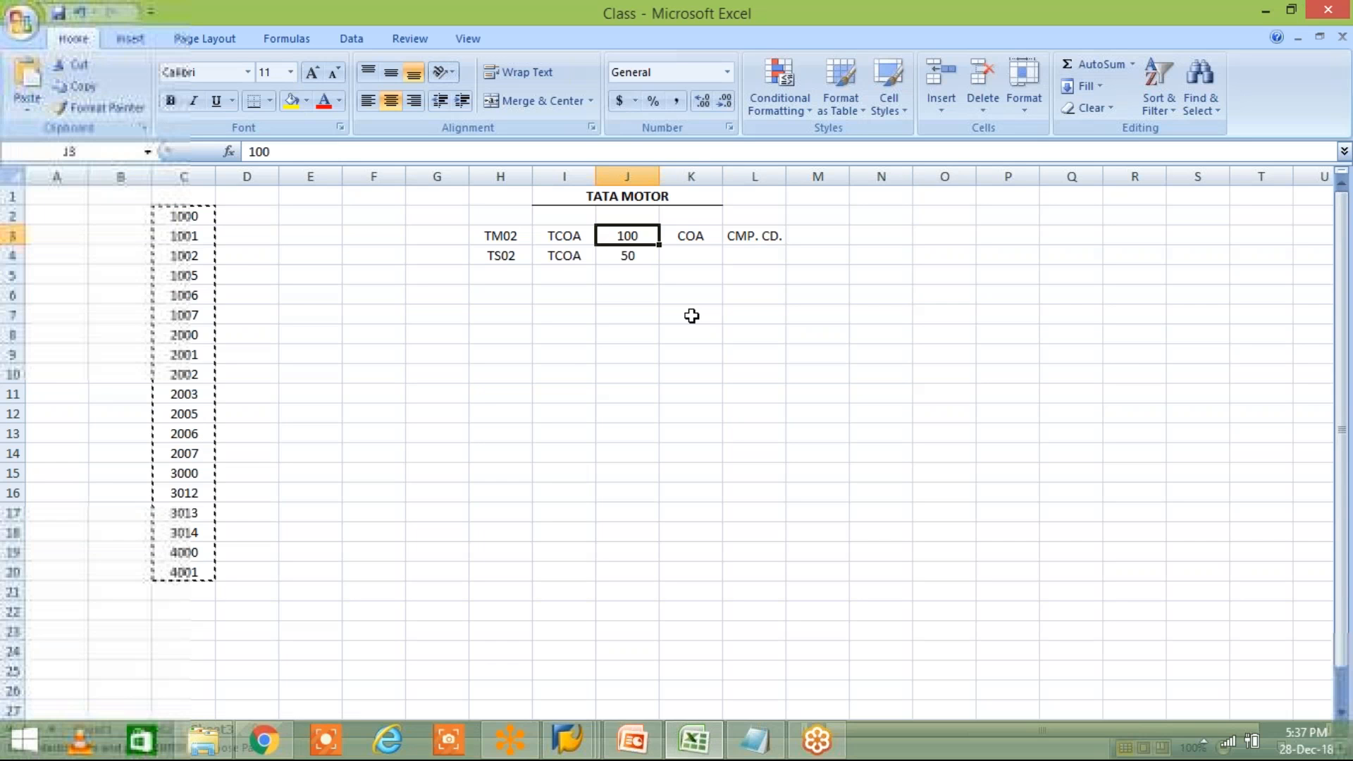
{"action": "left_click", "coordinate": [565, 236]}
{"action": "left_click", "coordinate": [620, 235]}
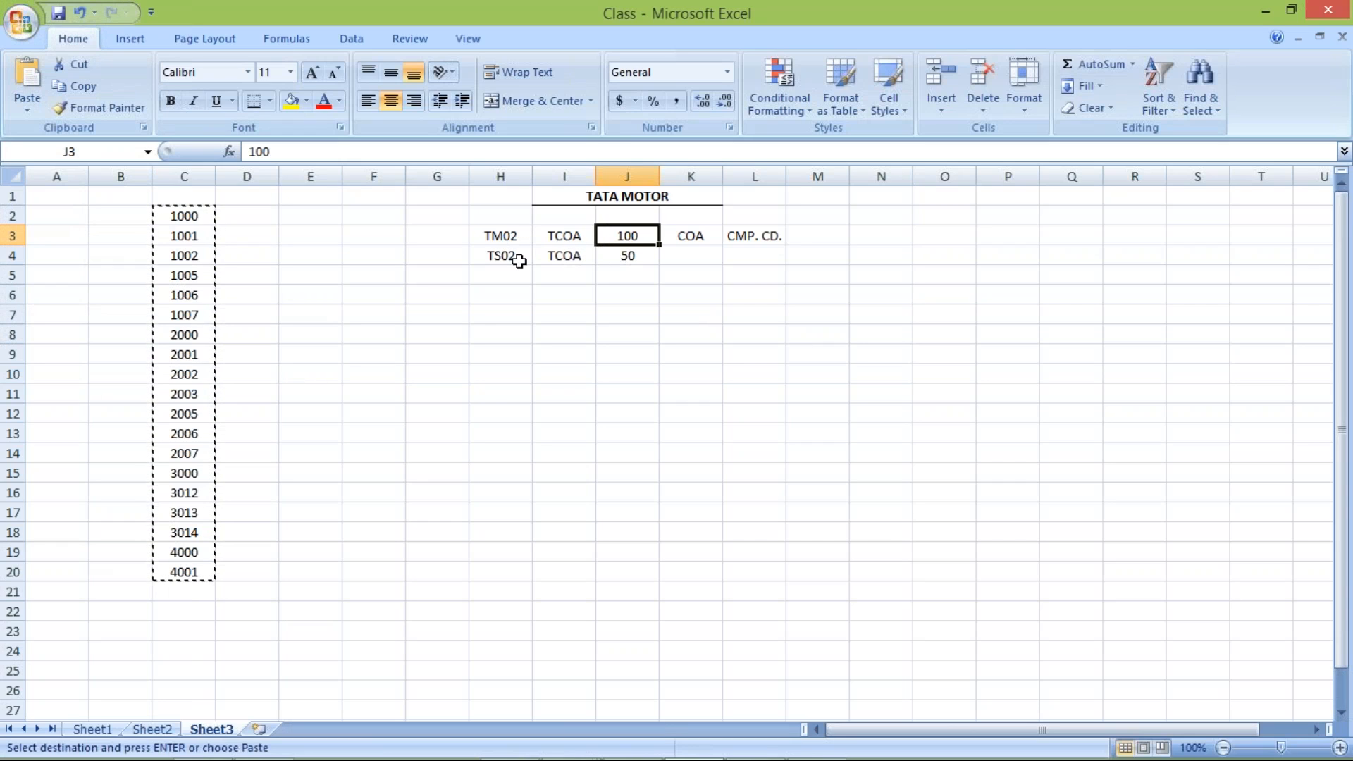
- Check the TS02 account count in the Excel sheet, and switch to WhatsApp in Chrome to read the question about needing only 50 G/L accounts
{"action": "left_click", "coordinate": [631, 259]}
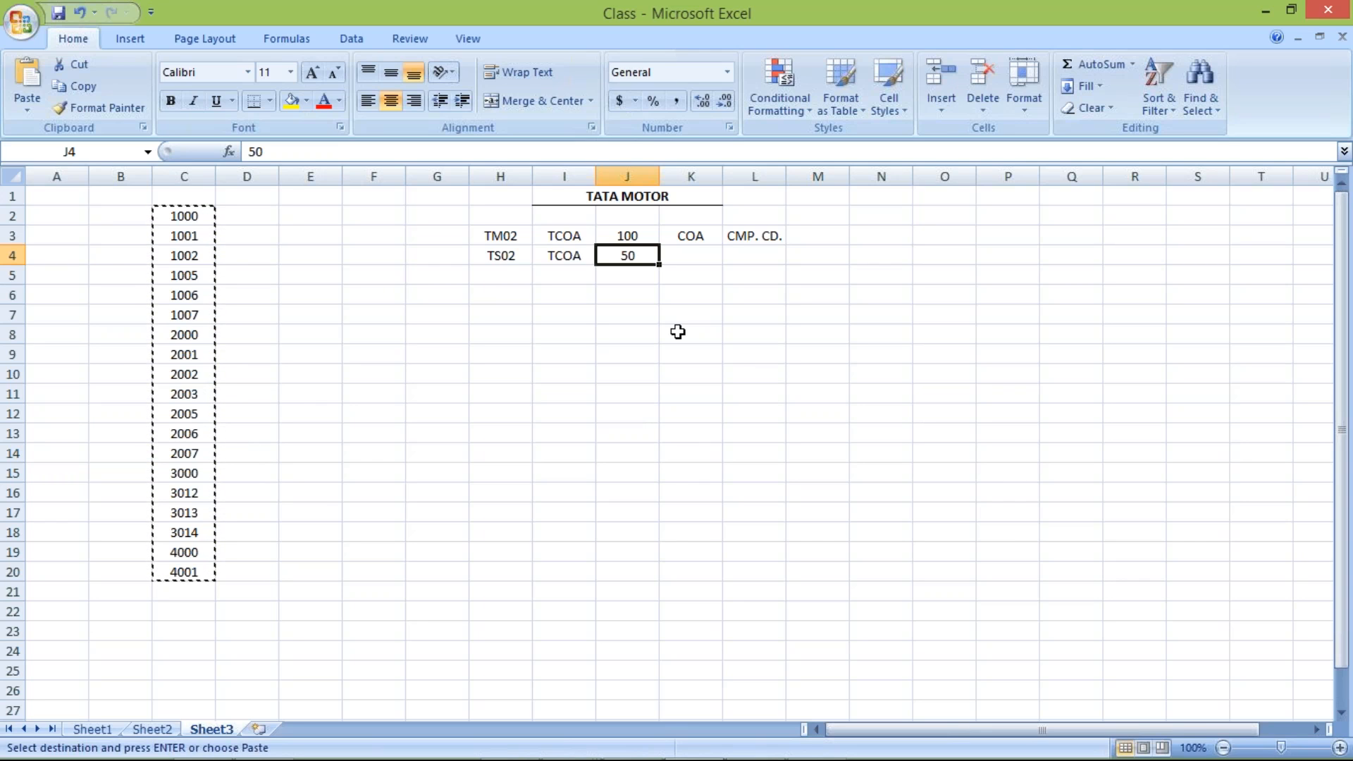
{"action": "key", "text": "alt+Tab"}
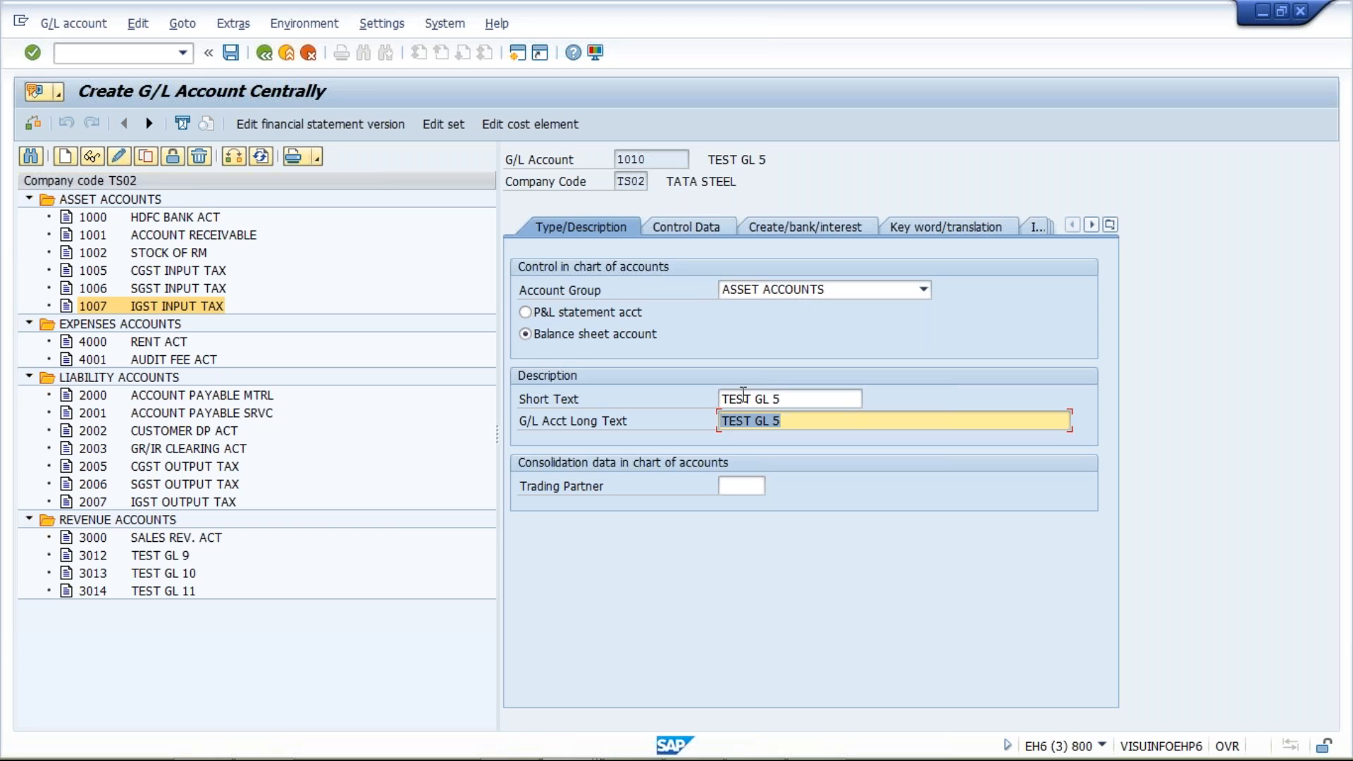
{"action": "mouse_move", "coordinate": [637, 720]}
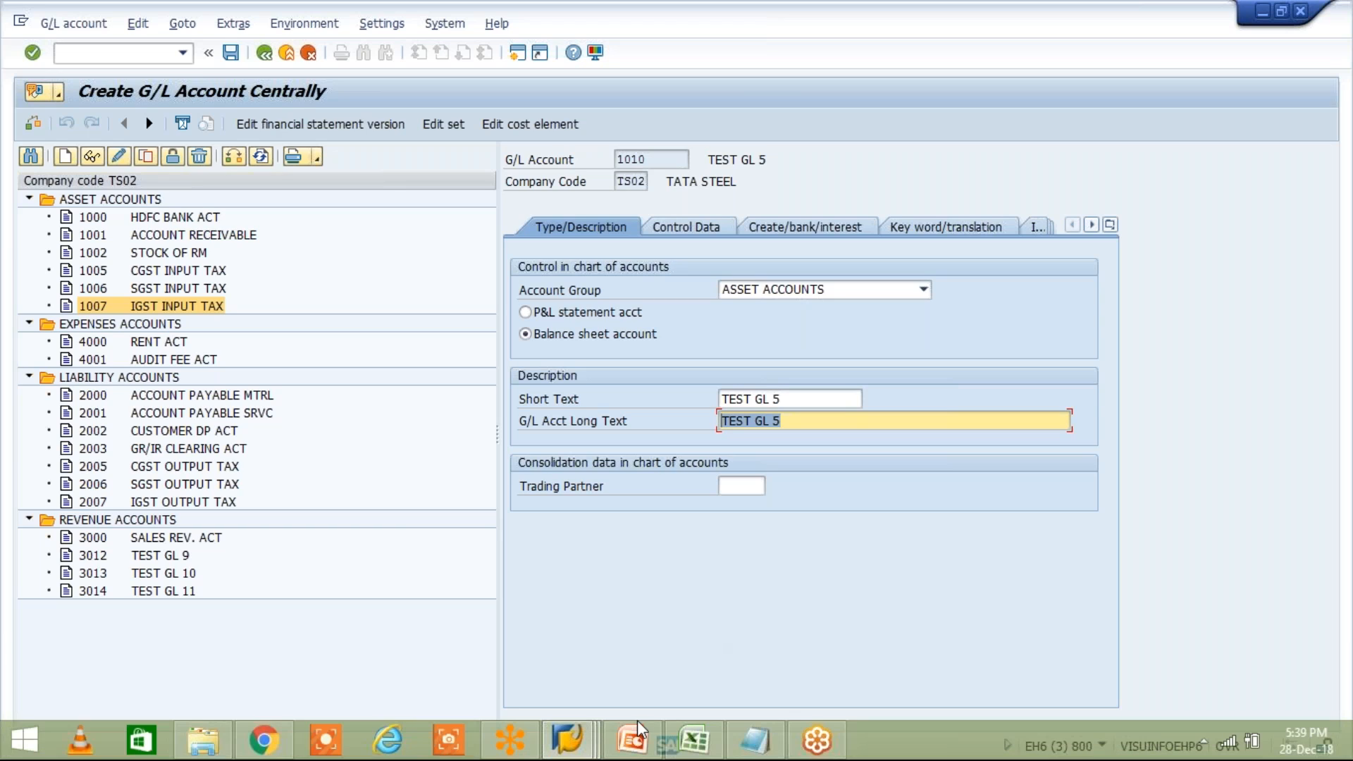
{"action": "left_click", "coordinate": [264, 741]}
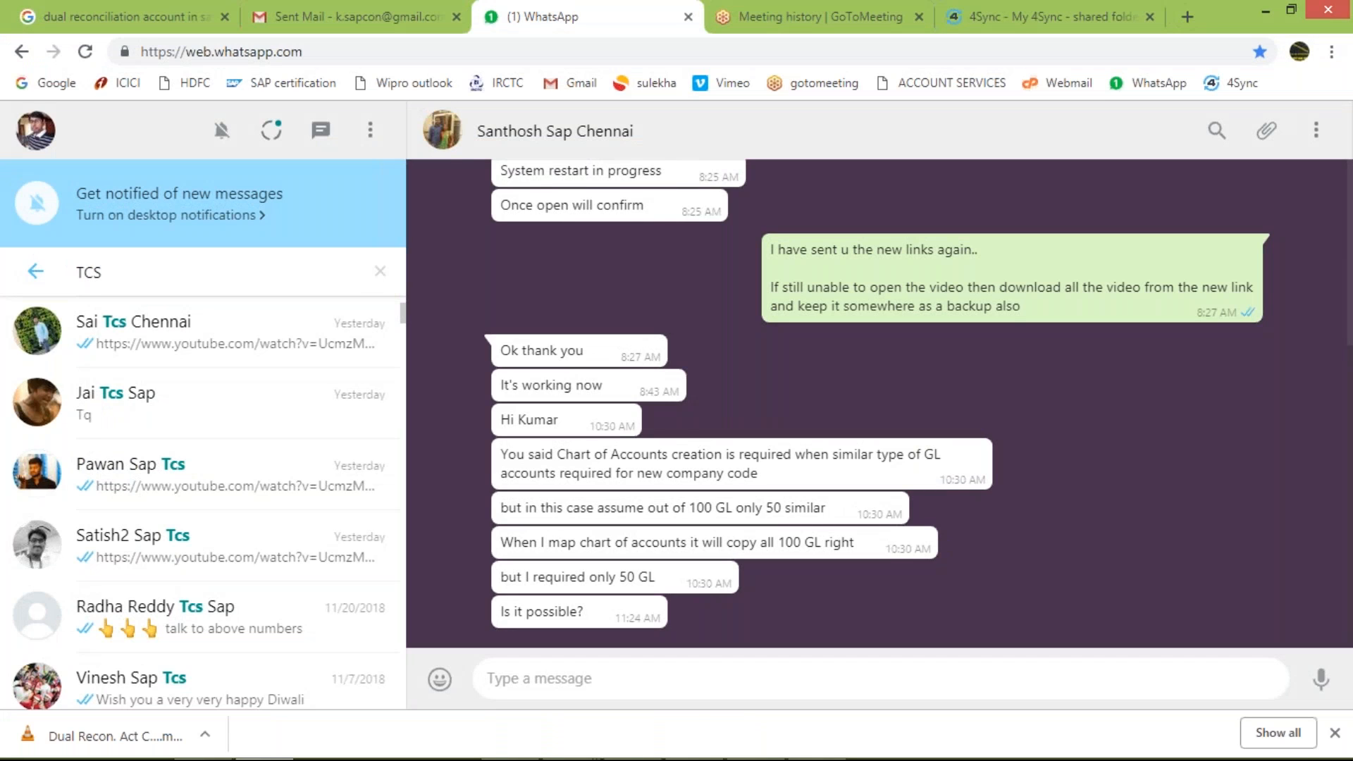
- Switch to the SAP Data Browser session to review the table SKA1 entries for chart of accounts TCOA
{"action": "mouse_move", "coordinate": [567, 754]}
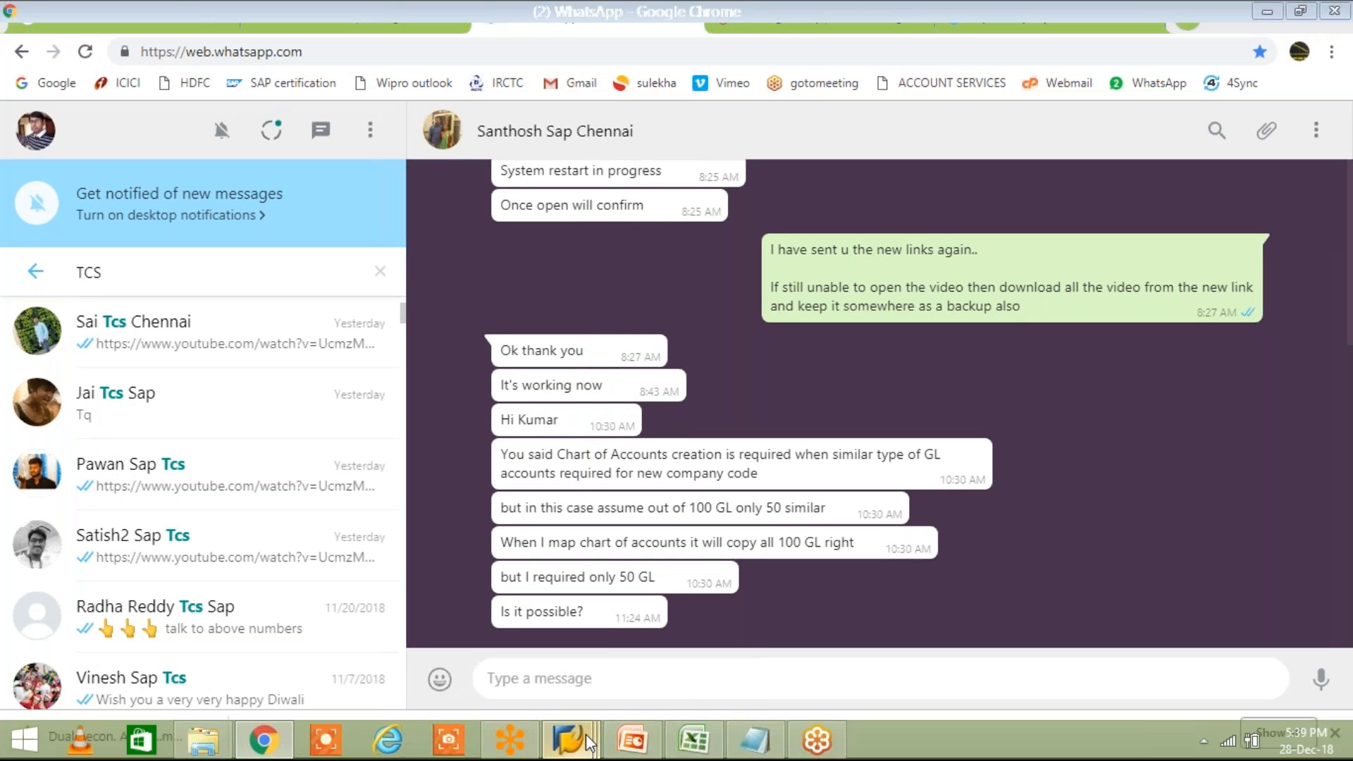
{"action": "mouse_move", "coordinate": [586, 733]}
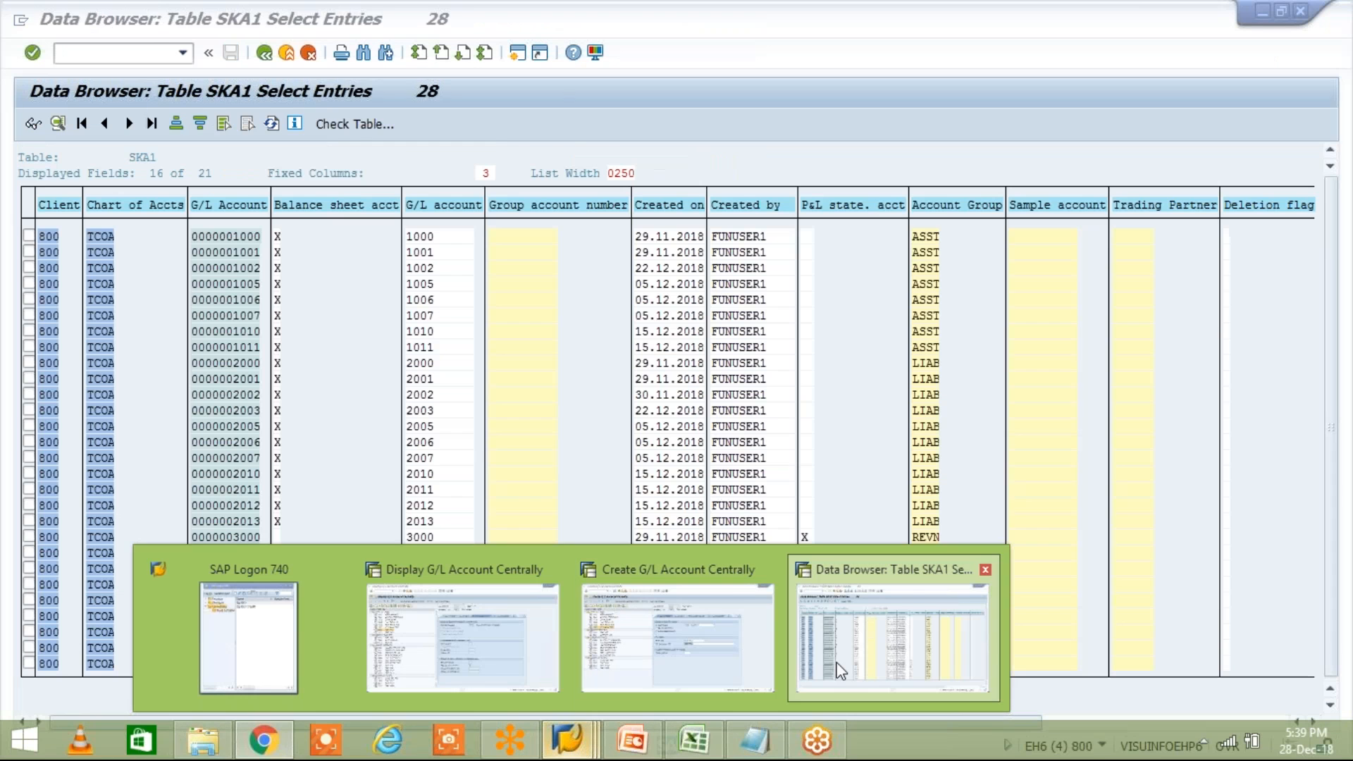
{"action": "left_click", "coordinate": [840, 670]}
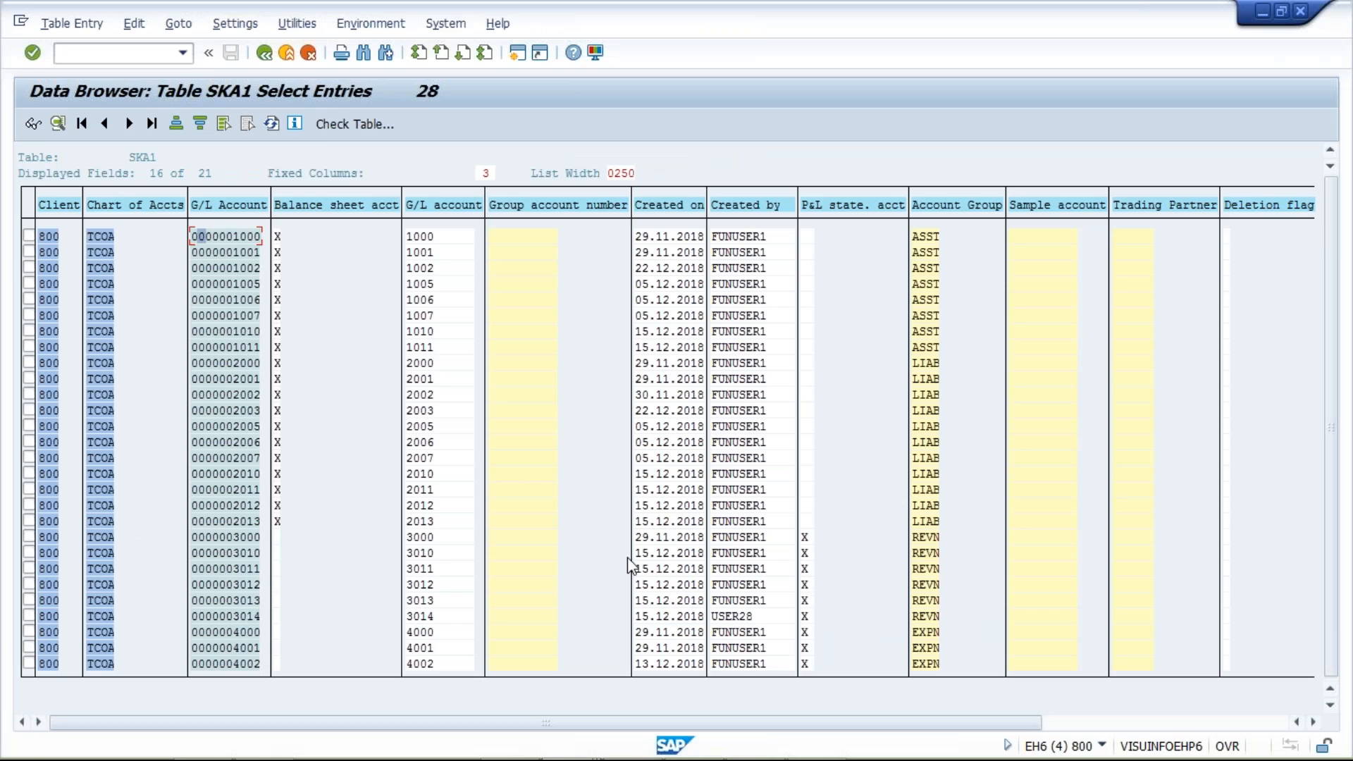